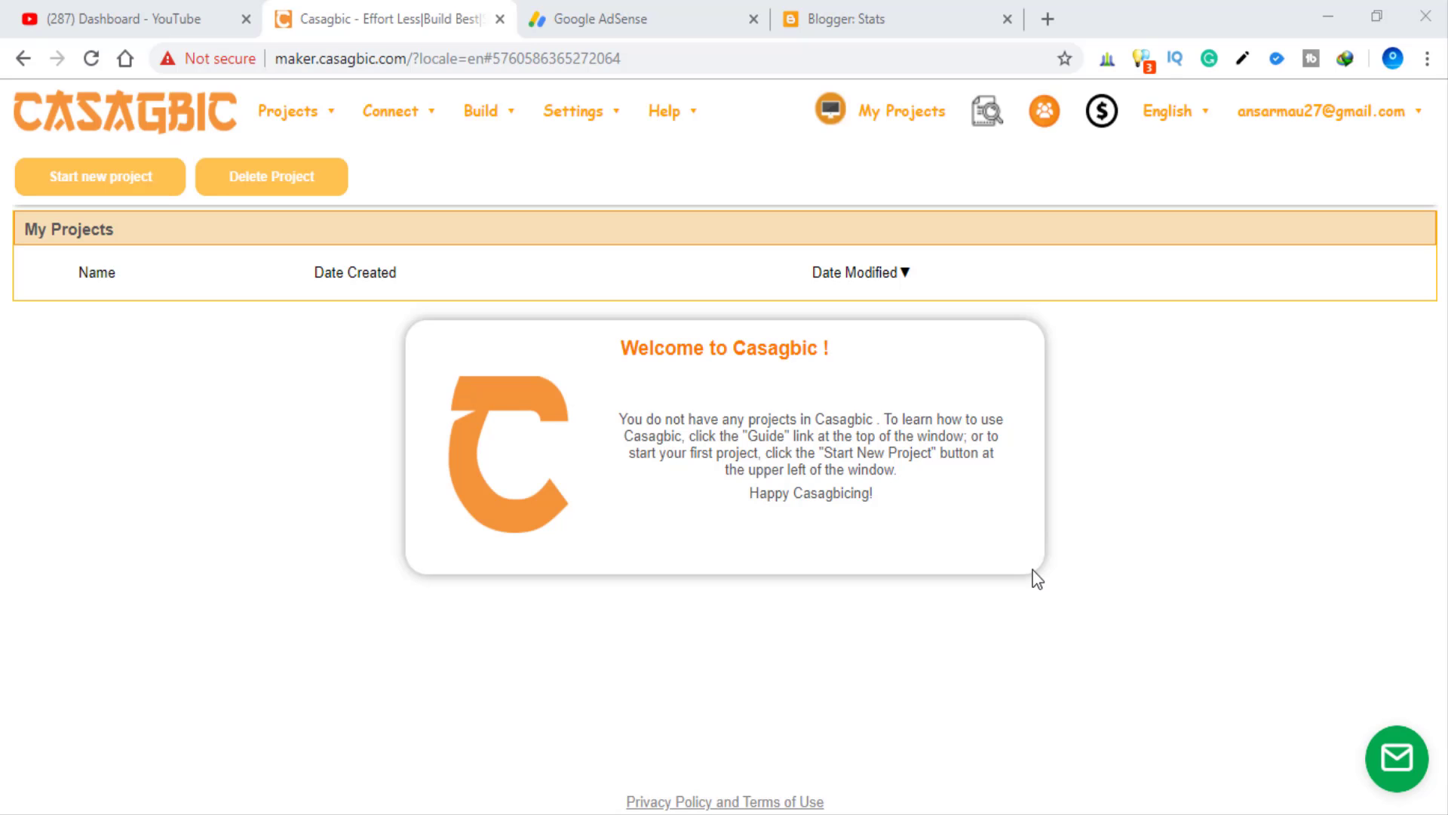
Create a new project named 'login' and open it
{"action": "left_click", "coordinate": [117, 183]}
{"action": "type", "text": "lo"}
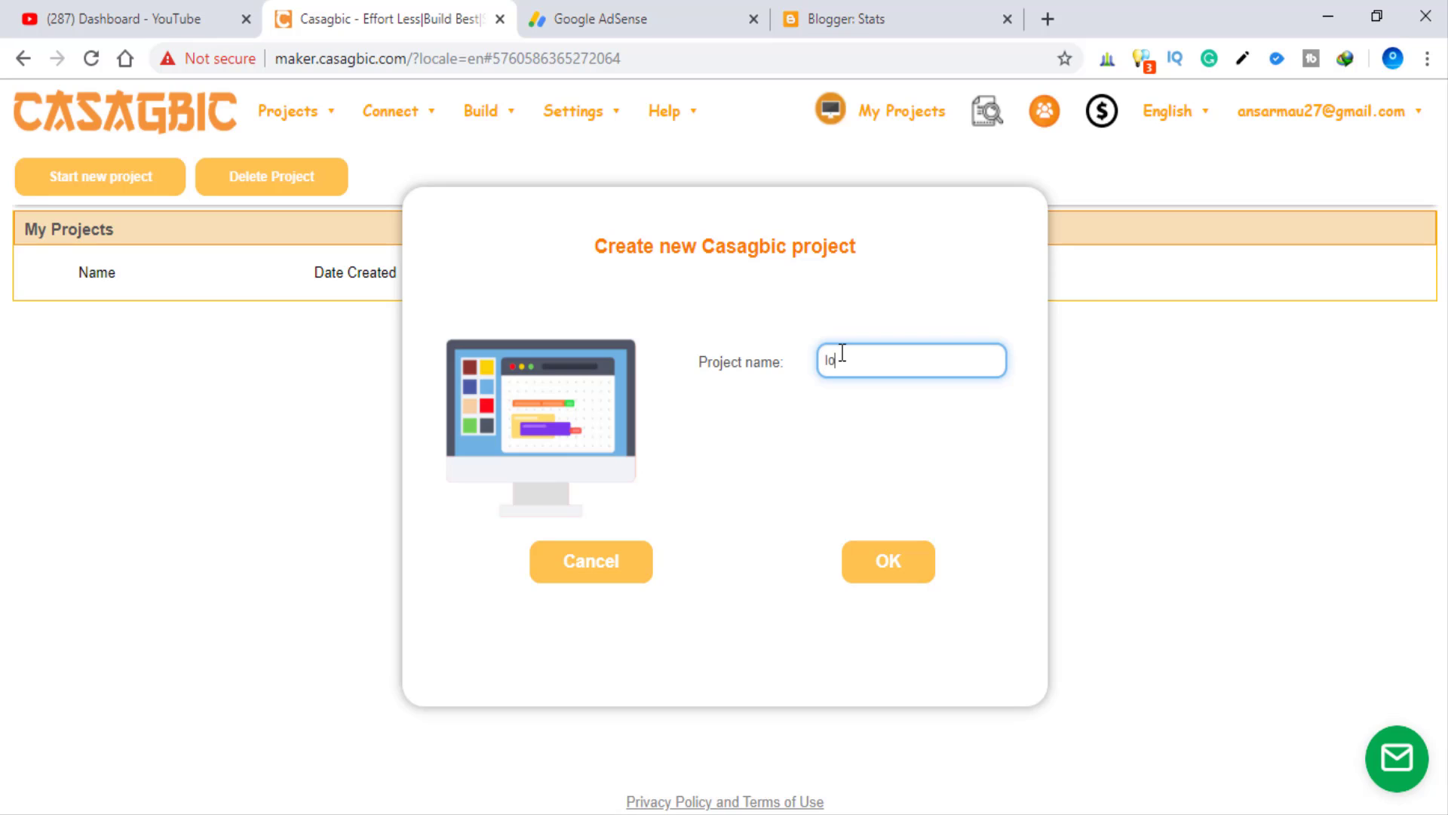
{"action": "type", "text": "gin"}
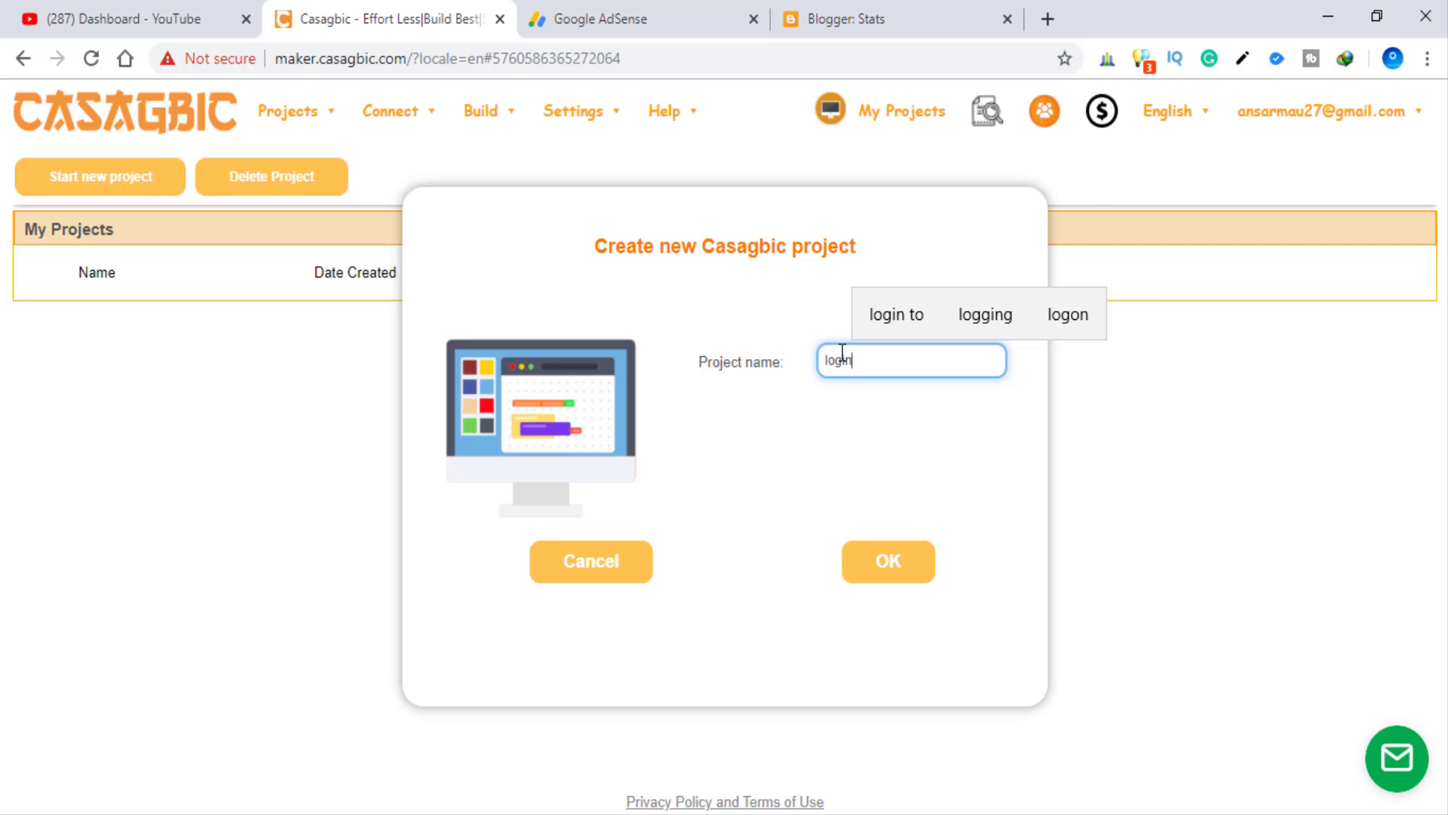
{"action": "left_click", "coordinate": [891, 562]}
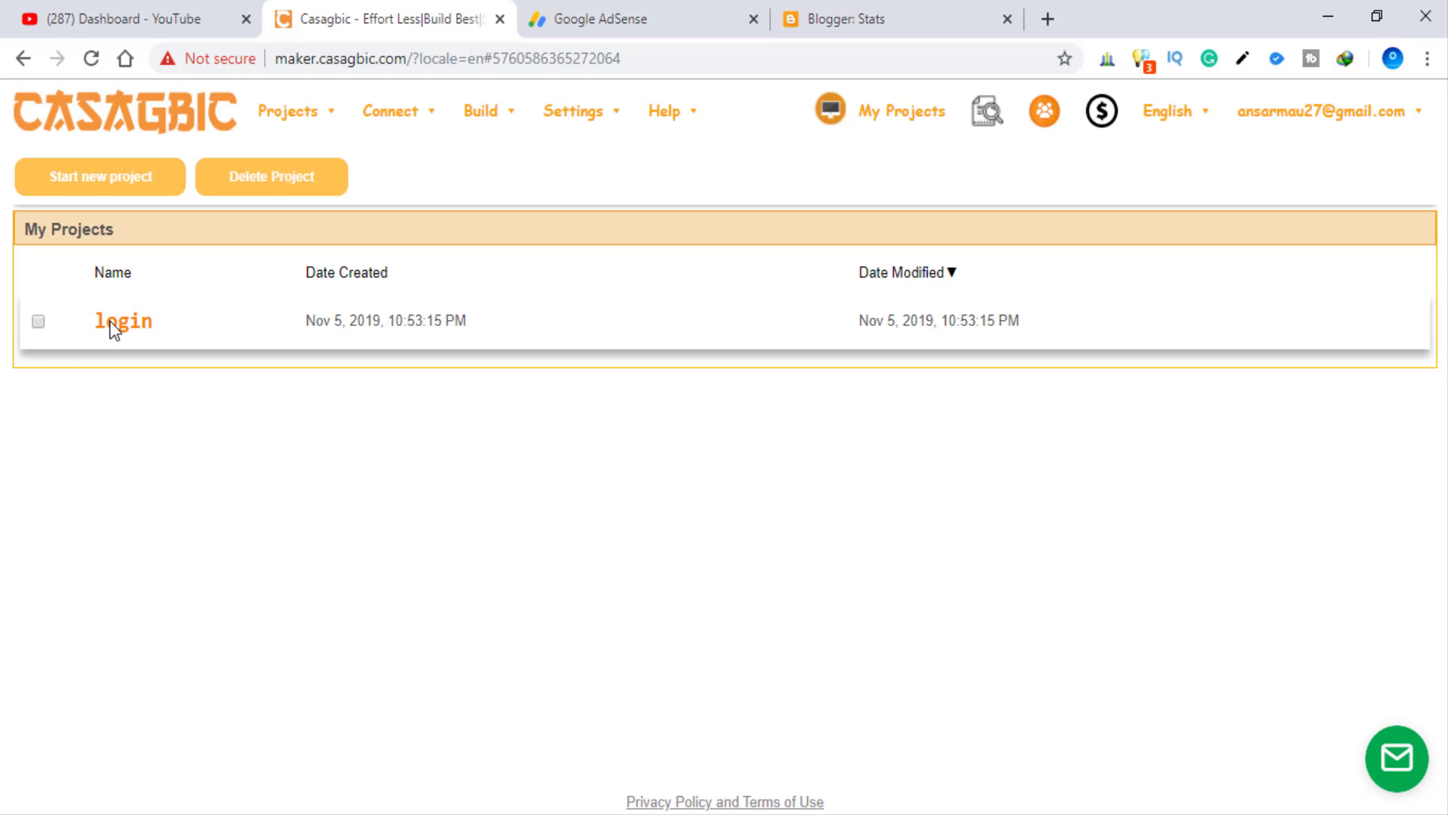
{"action": "left_click", "coordinate": [113, 324]}
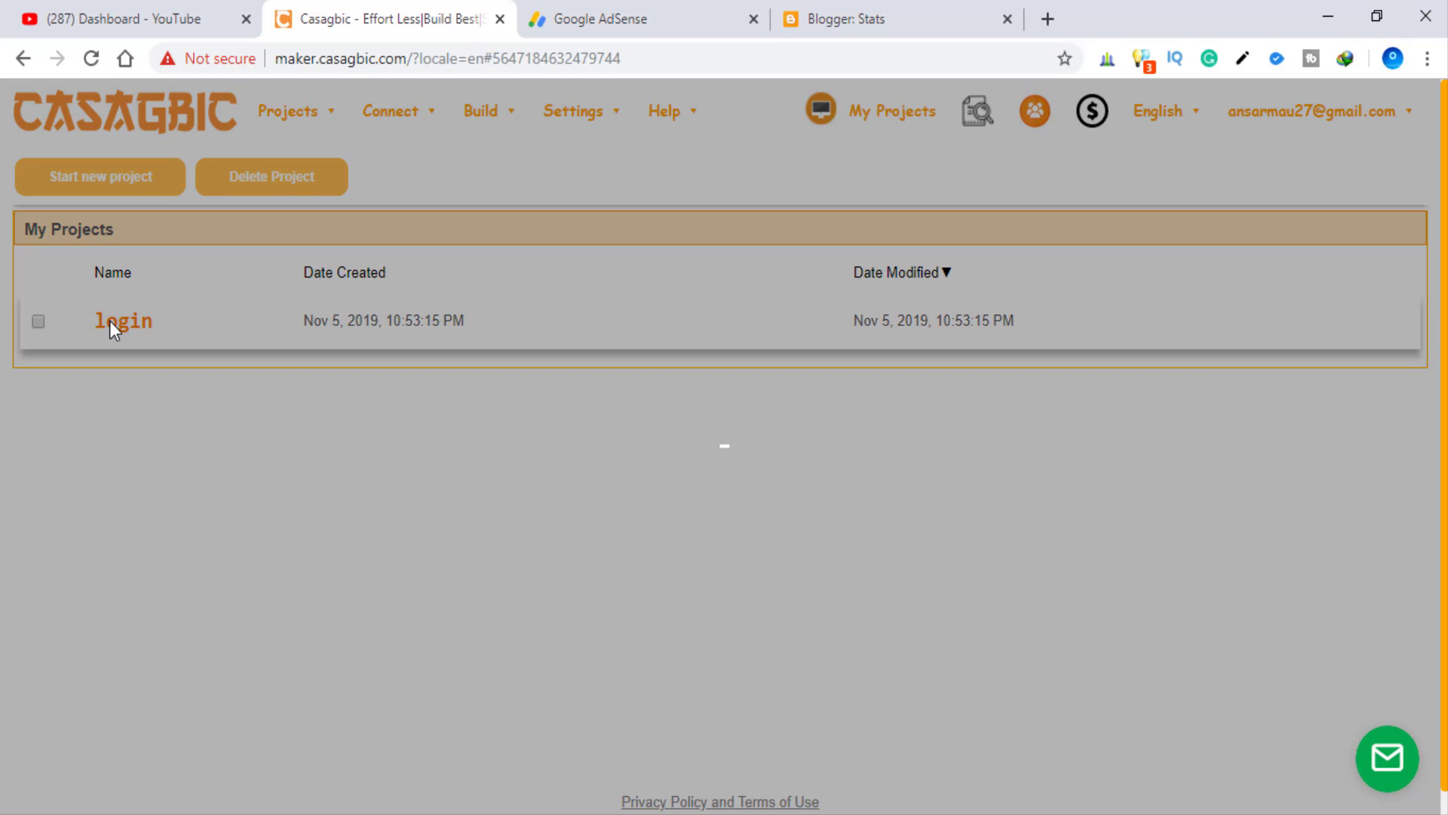
Dismiss the welcome message with Do Not Show Again, and close the network error
{"action": "scroll", "coordinate": [575, 558], "scroll_direction": "down", "scroll_amount": 2}
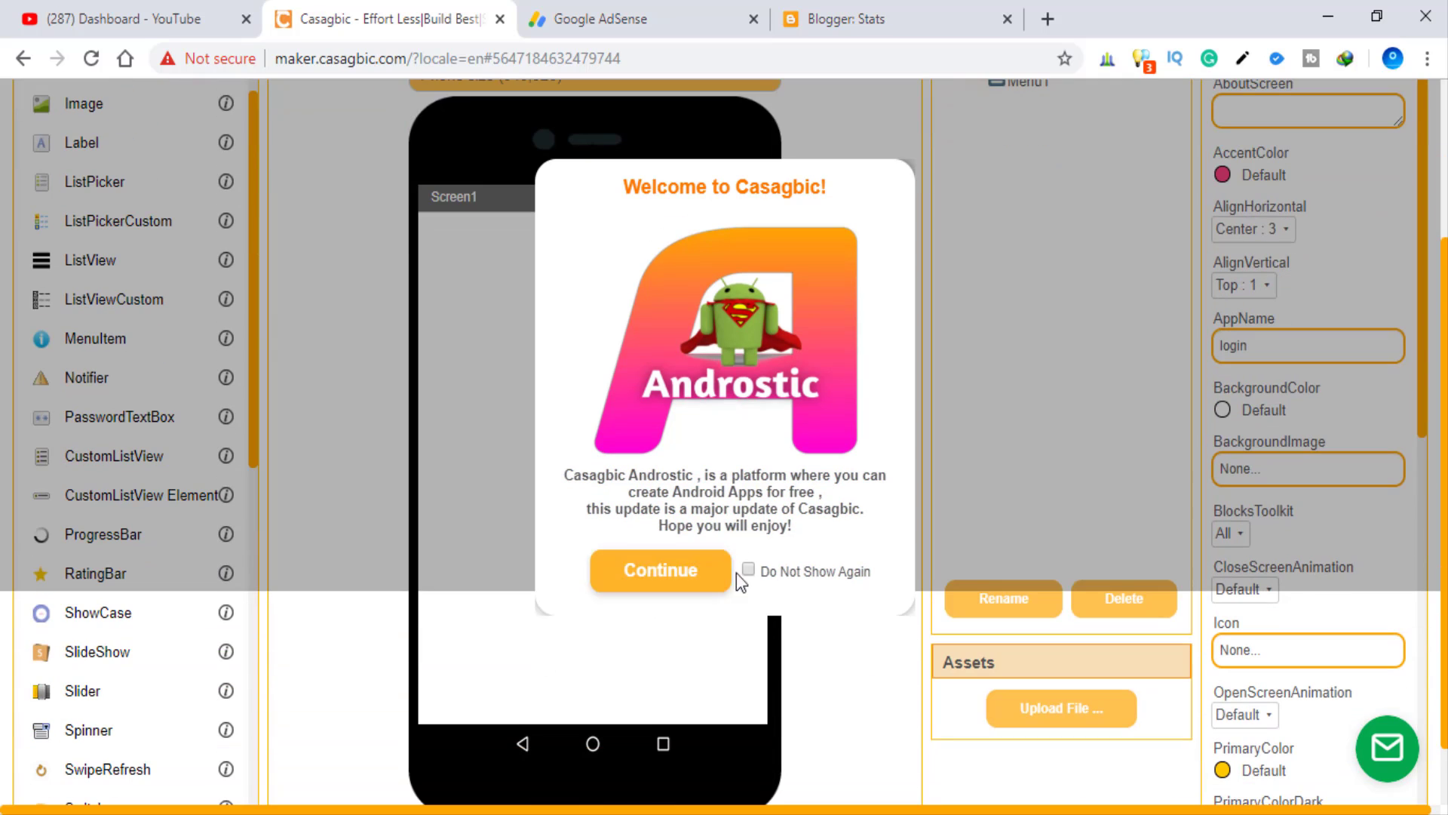
{"action": "left_click", "coordinate": [748, 569]}
{"action": "left_click", "coordinate": [684, 575]}
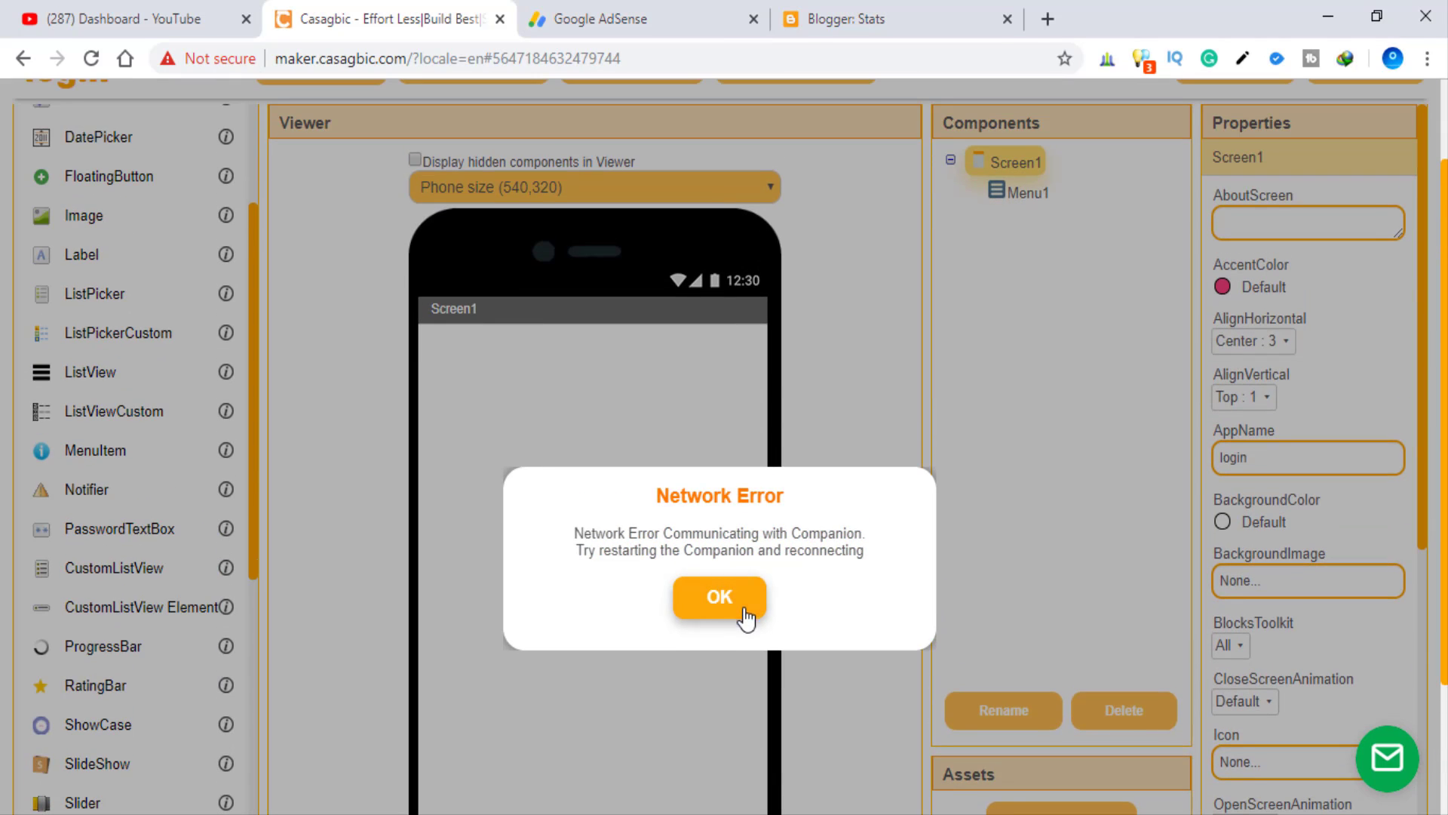
{"action": "left_click", "coordinate": [739, 602]}
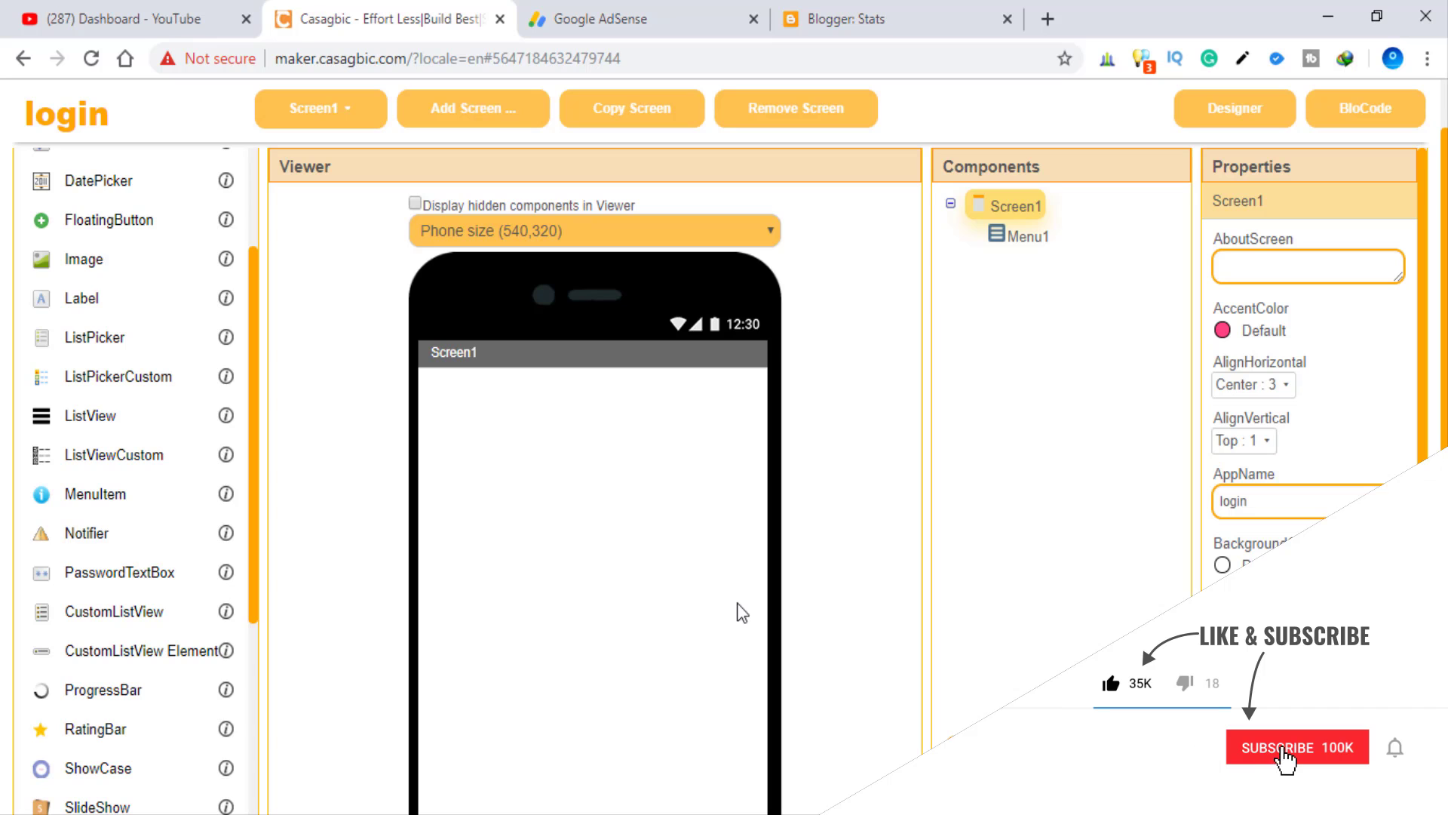
Turn off Screen1's TitleVisible property to hide its title bar
{"action": "scroll", "coordinate": [741, 612], "scroll_direction": "up", "scroll_amount": 1}
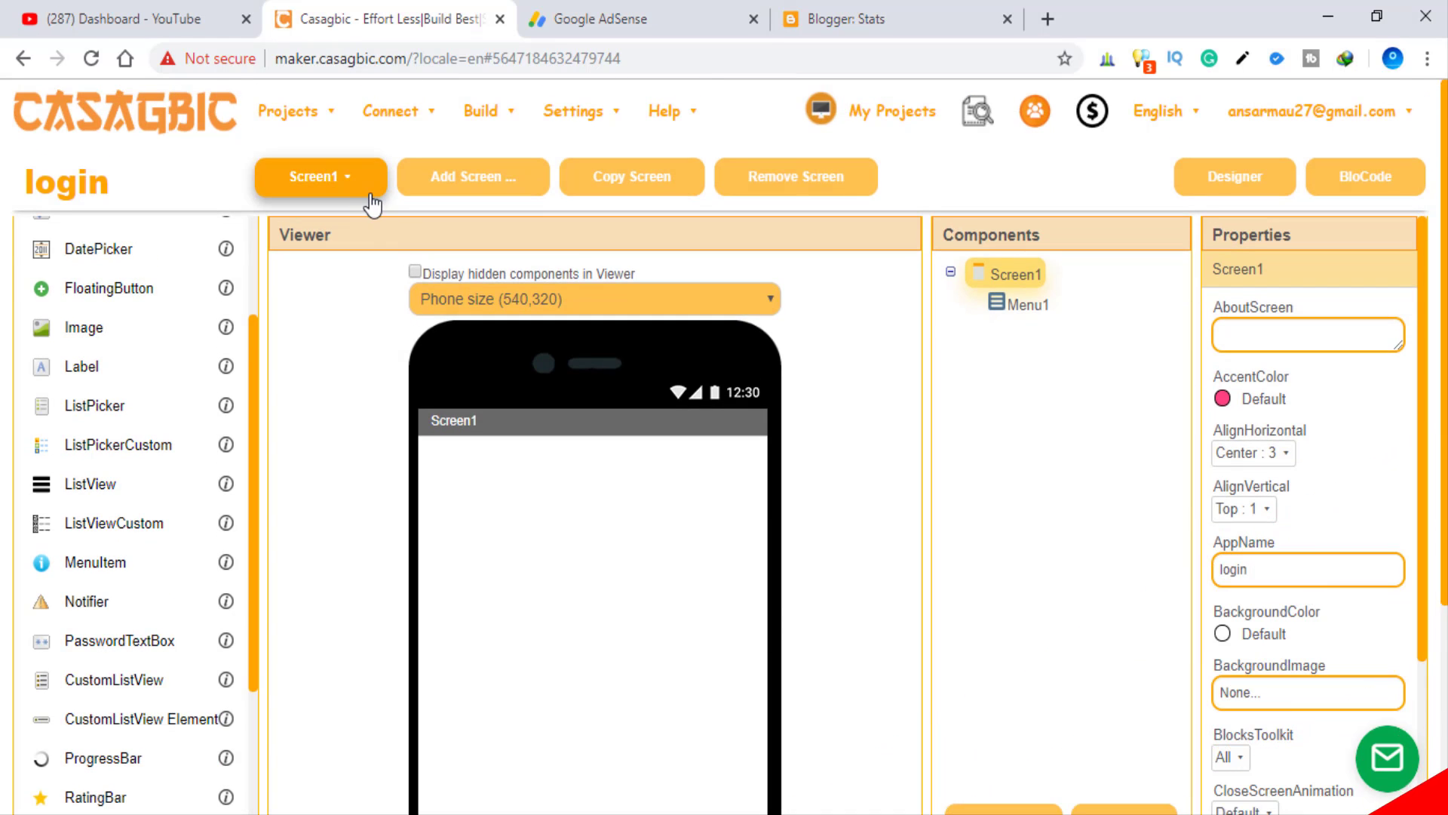
{"action": "scroll", "coordinate": [137, 310], "scroll_direction": "up", "scroll_amount": 3}
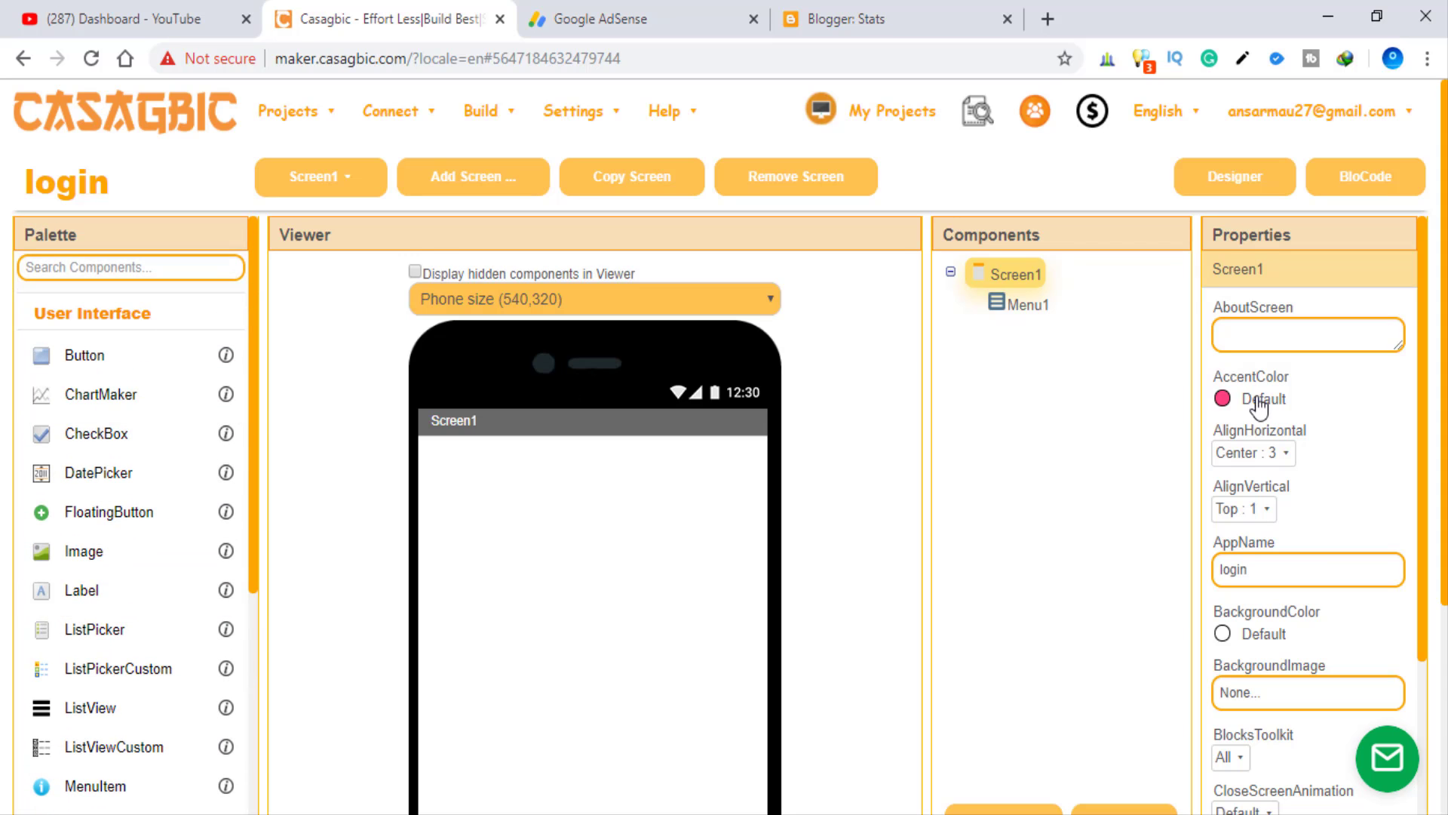
{"action": "scroll", "coordinate": [847, 479], "scroll_direction": "down", "scroll_amount": 3}
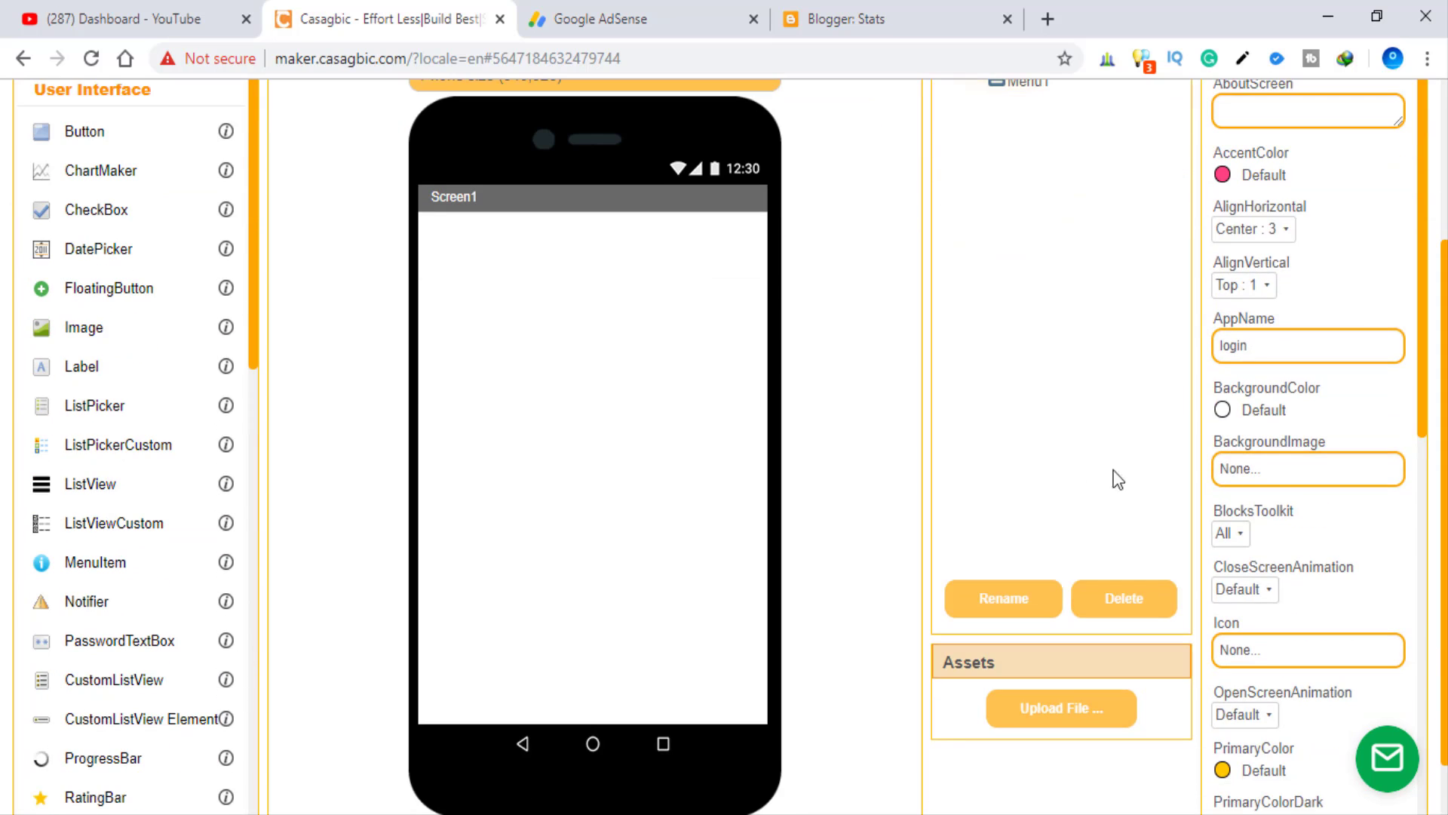
{"action": "scroll", "coordinate": [1272, 489], "scroll_direction": "down", "scroll_amount": 5}
{"action": "scroll", "coordinate": [1272, 491], "scroll_direction": "down", "scroll_amount": 5}
{"action": "scroll", "coordinate": [1271, 490], "scroll_direction": "down", "scroll_amount": 1}
{"action": "scroll", "coordinate": [1260, 483], "scroll_direction": "down", "scroll_amount": 1}
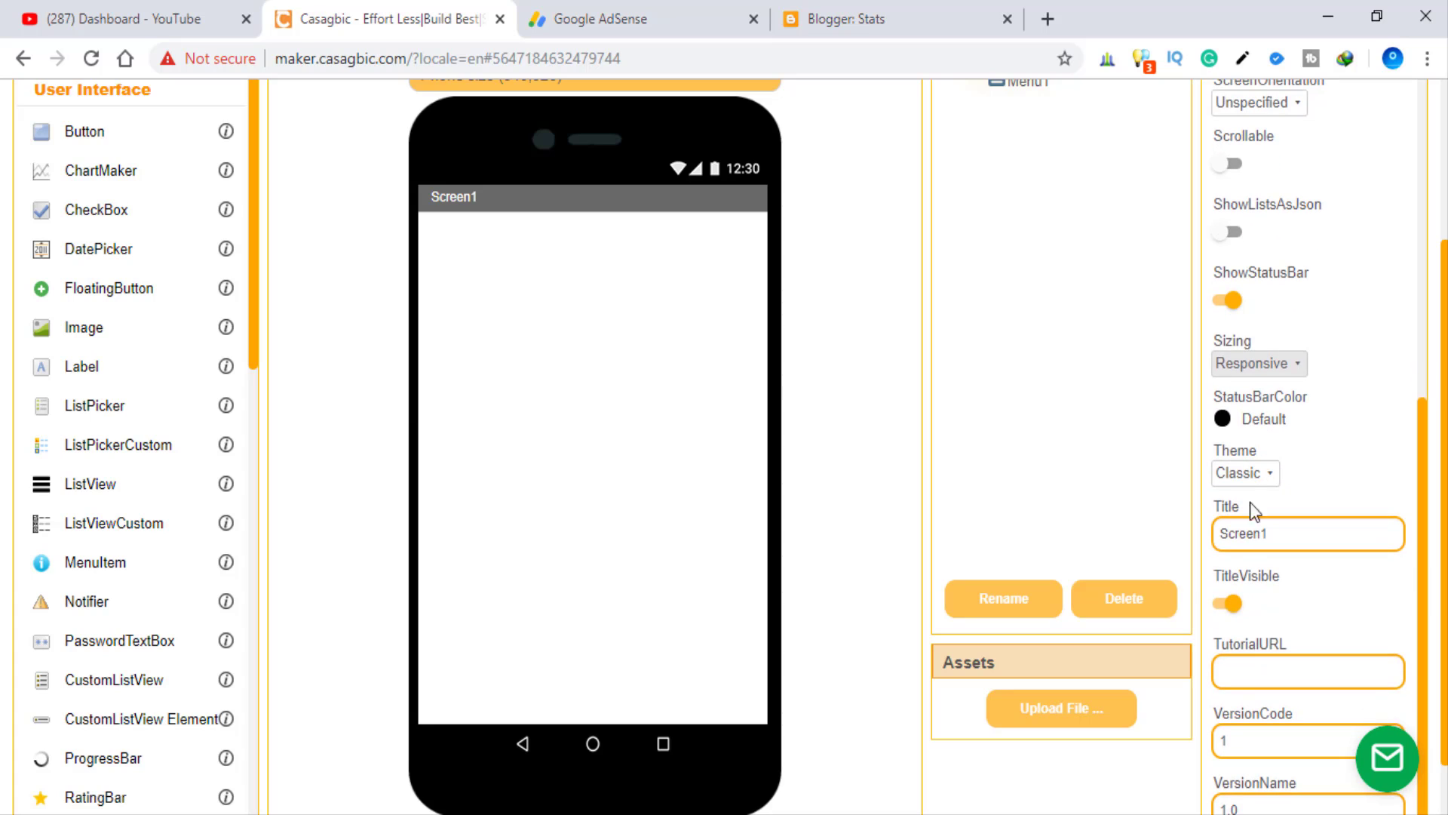
{"action": "left_click", "coordinate": [1226, 602]}
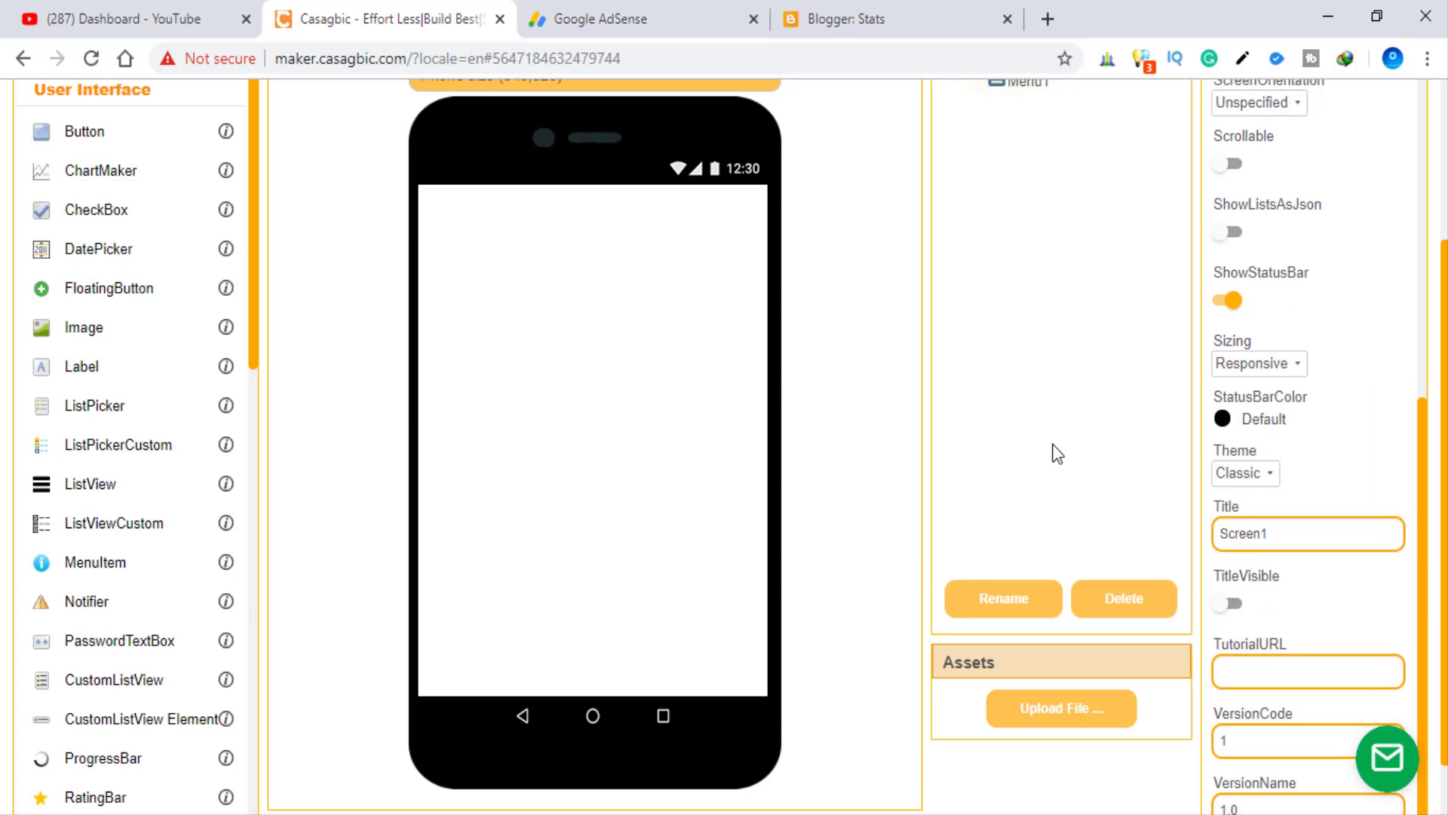
{"action": "scroll", "coordinate": [17, 255], "scroll_direction": "down", "scroll_amount": 1}
{"action": "scroll", "coordinate": [16, 255], "scroll_direction": "down", "scroll_amount": 5}
{"action": "scroll", "coordinate": [17, 255], "scroll_direction": "down", "scroll_amount": 4}
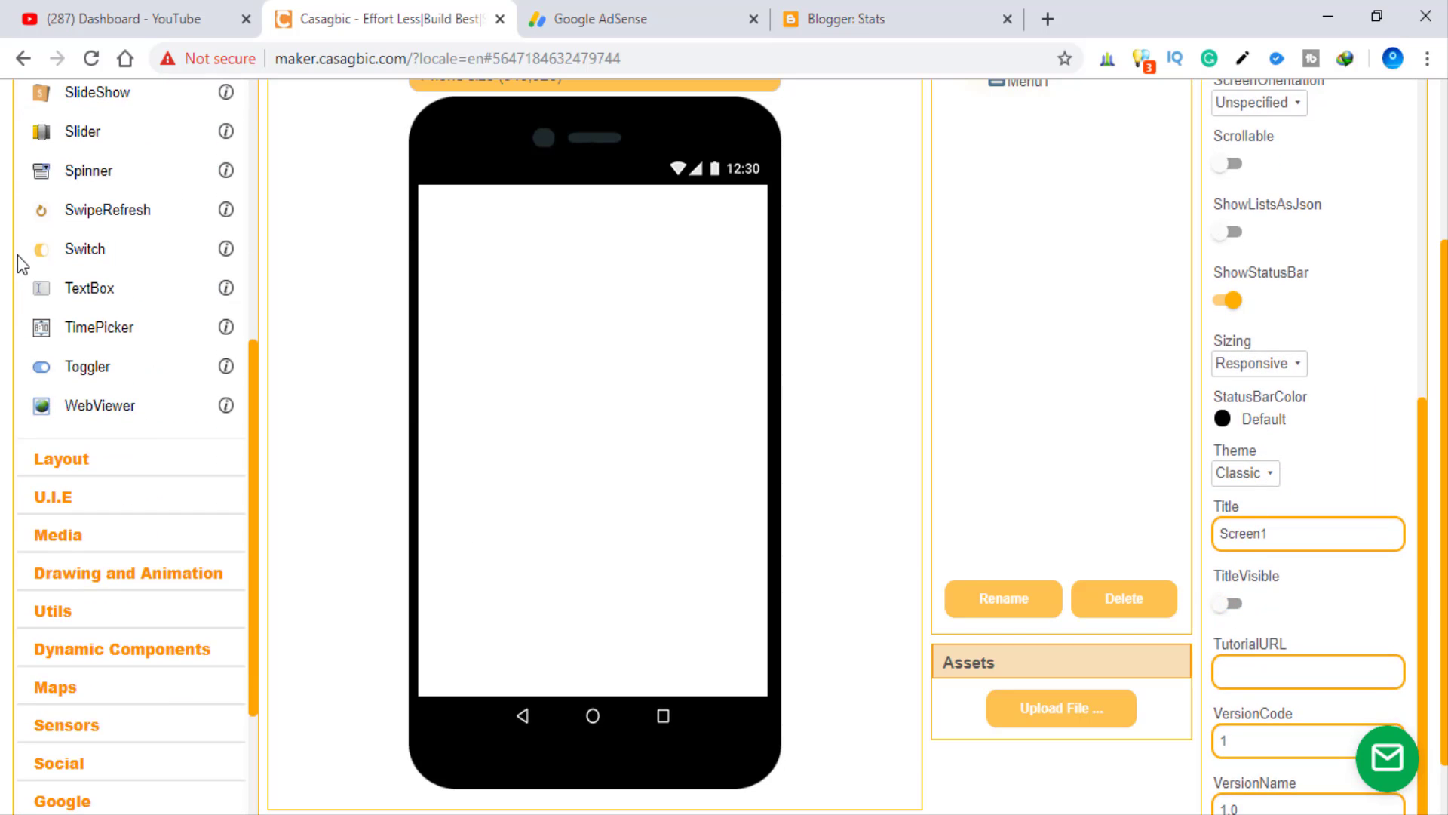
{"action": "scroll", "coordinate": [17, 255], "scroll_direction": "down", "scroll_amount": 1}
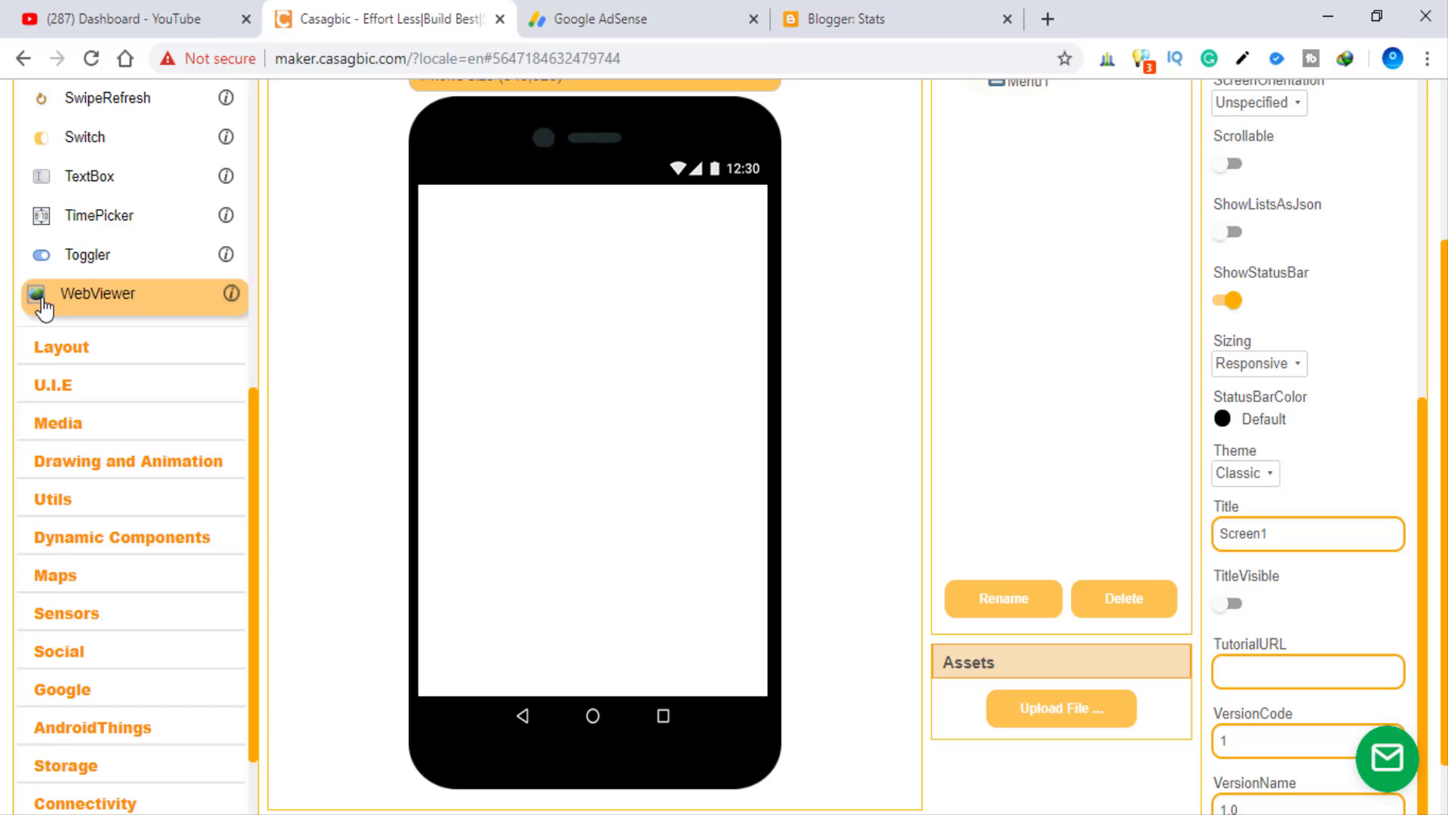
Add a Gradient component from U.I.E to Screen1
{"action": "left_click", "coordinate": [71, 388]}
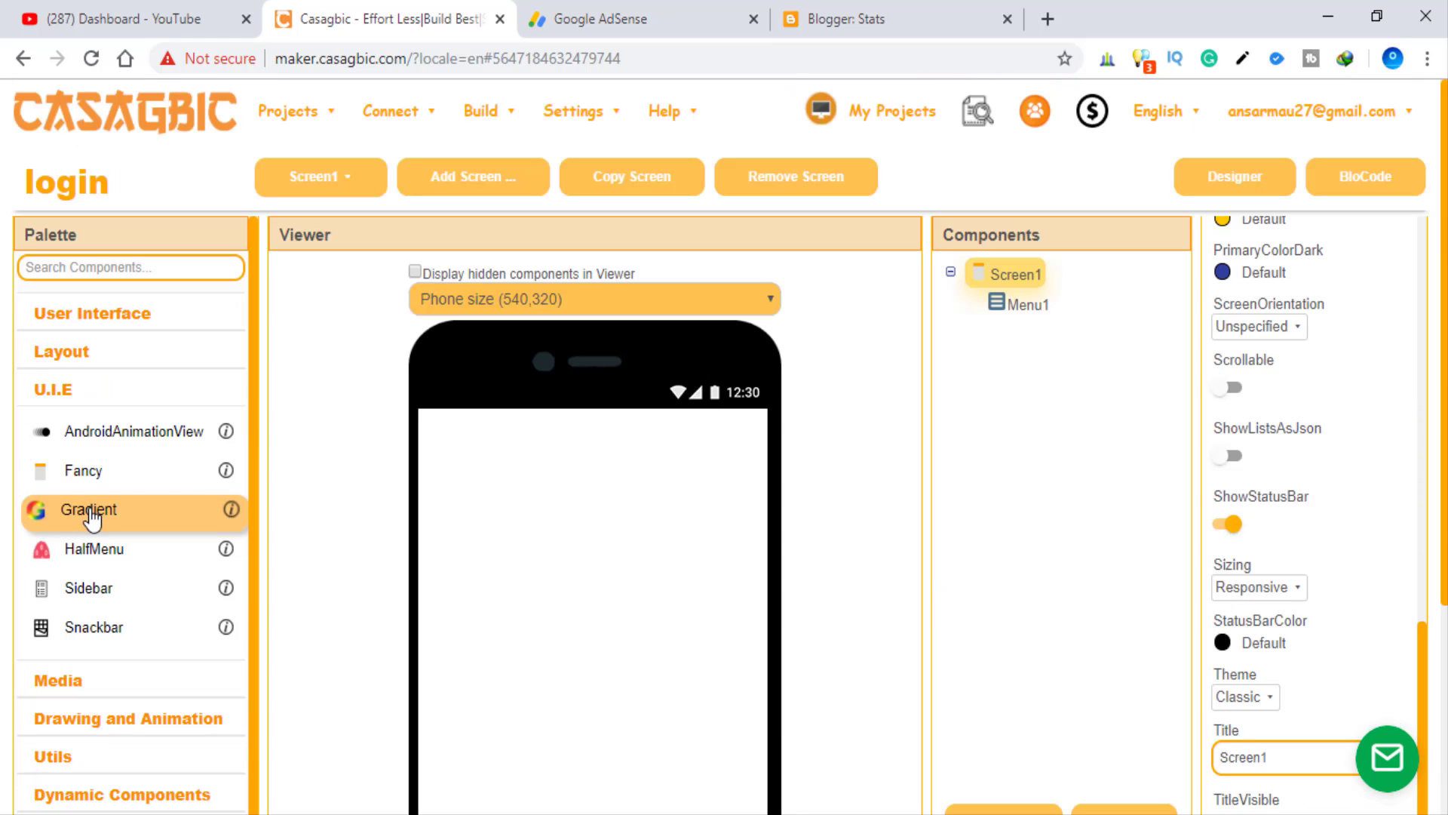
{"action": "left_click_drag", "start_coordinate": [91, 519], "coordinate": [565, 585]}
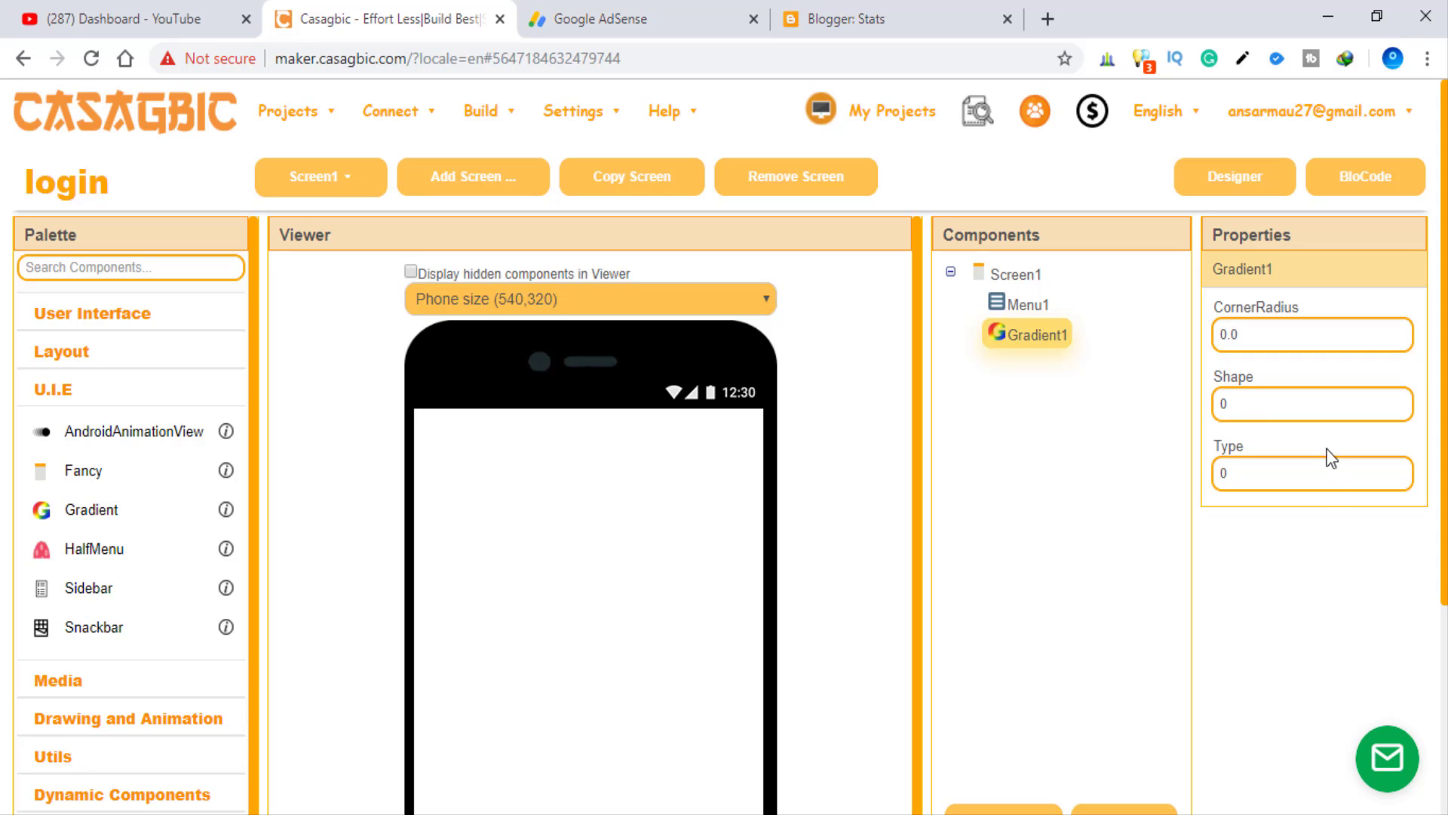
{"action": "scroll", "coordinate": [462, 705], "scroll_direction": "down", "scroll_amount": 4}
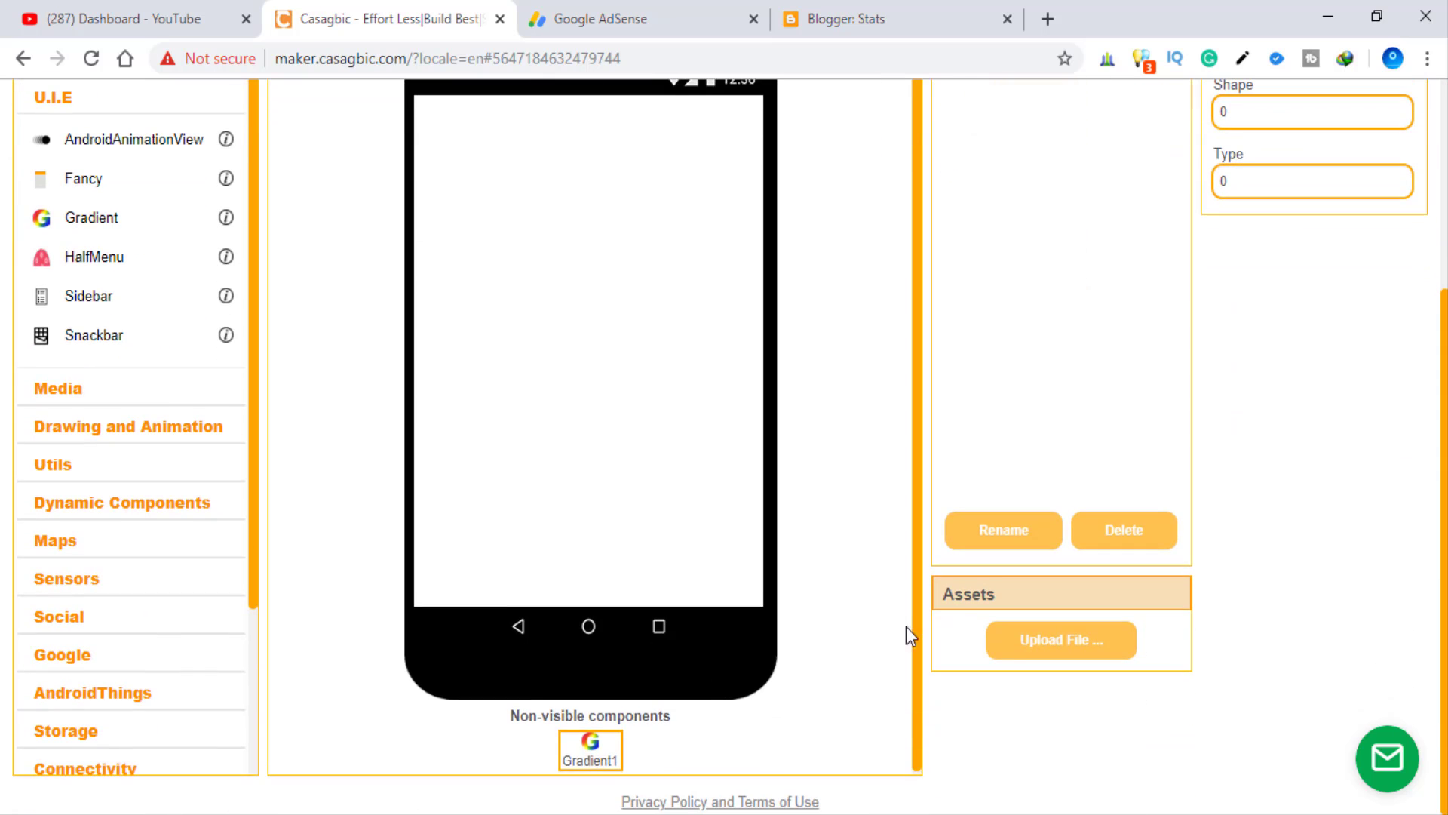
{"action": "scroll", "coordinate": [986, 619], "scroll_direction": "up", "scroll_amount": 4}
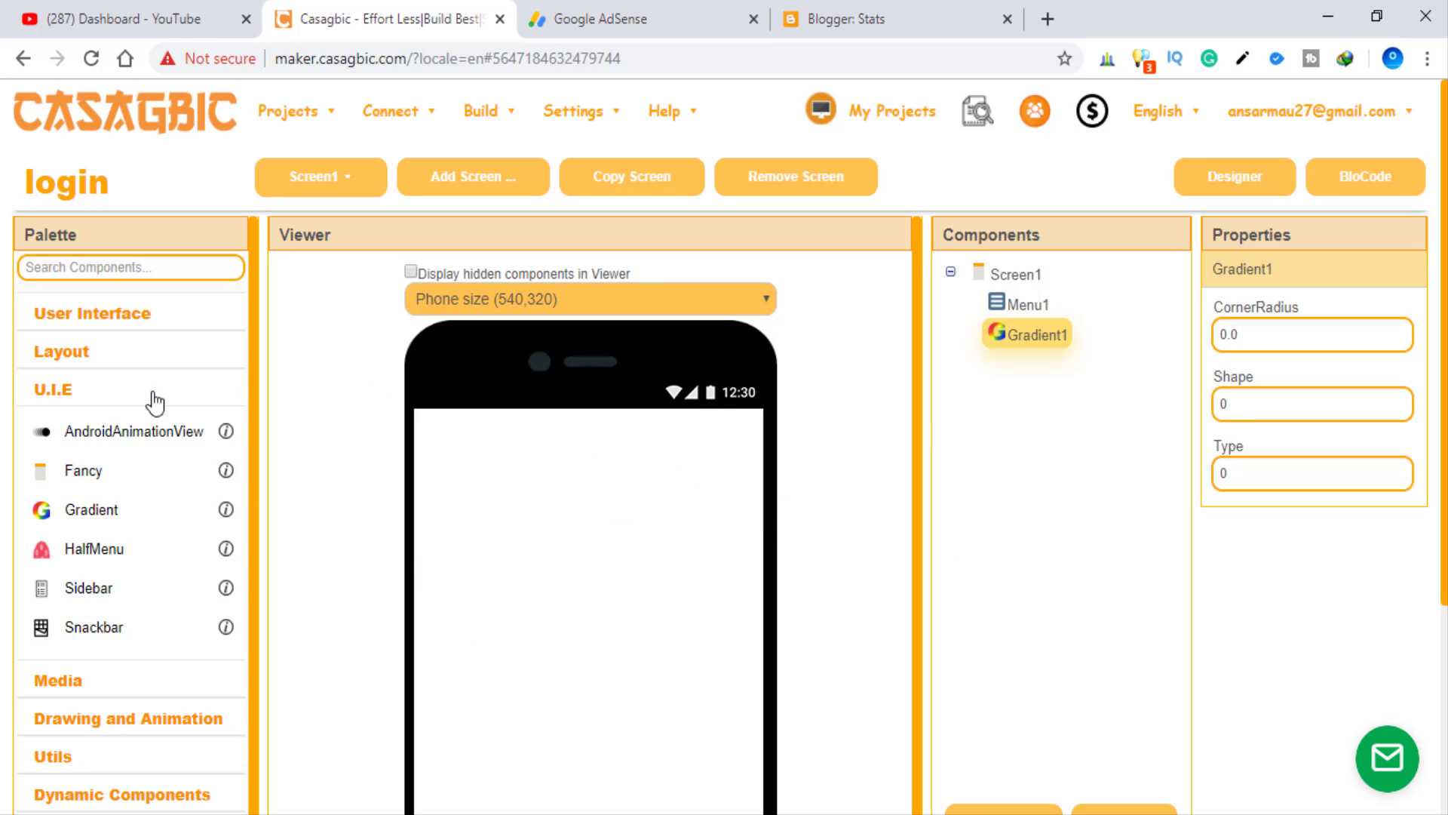
Add a TableArrangement from Layout with Height and Width set to Fill parent
{"action": "left_click", "coordinate": [95, 352]}
{"action": "scroll", "coordinate": [126, 378], "scroll_direction": "down", "scroll_amount": 3}
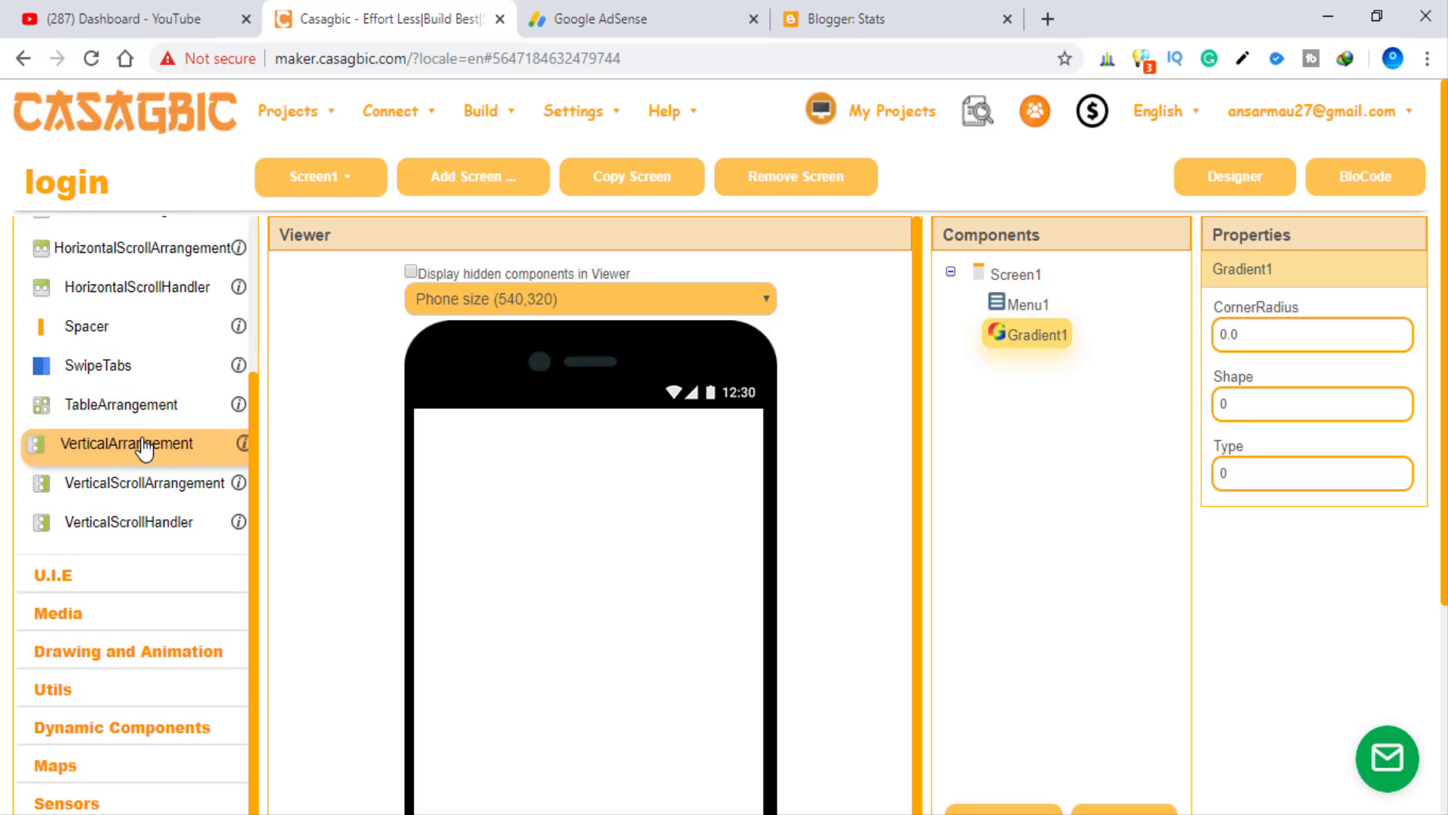
{"action": "left_click_drag", "start_coordinate": [121, 405], "coordinate": [570, 550]}
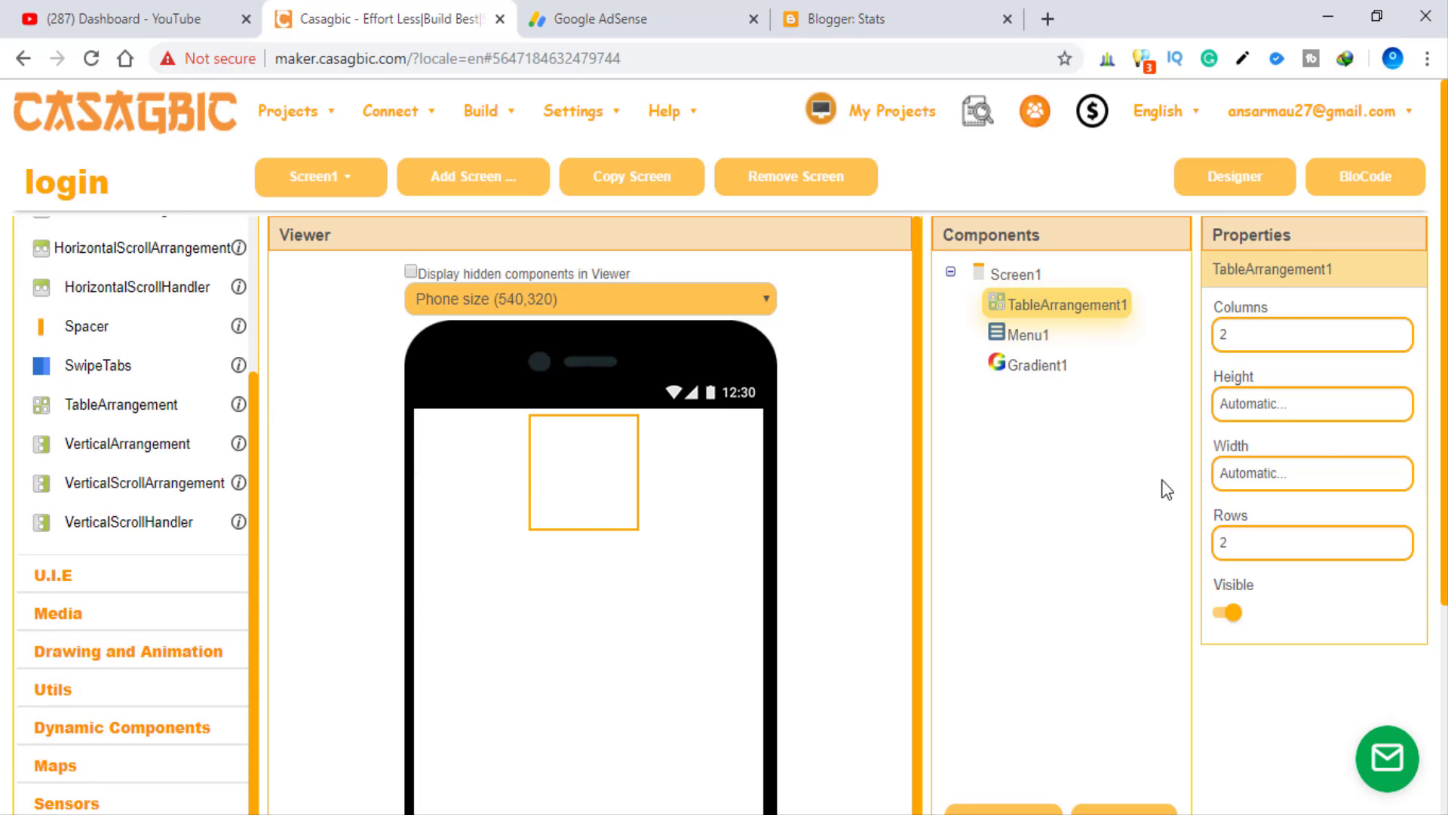
{"action": "left_click", "coordinate": [1269, 406]}
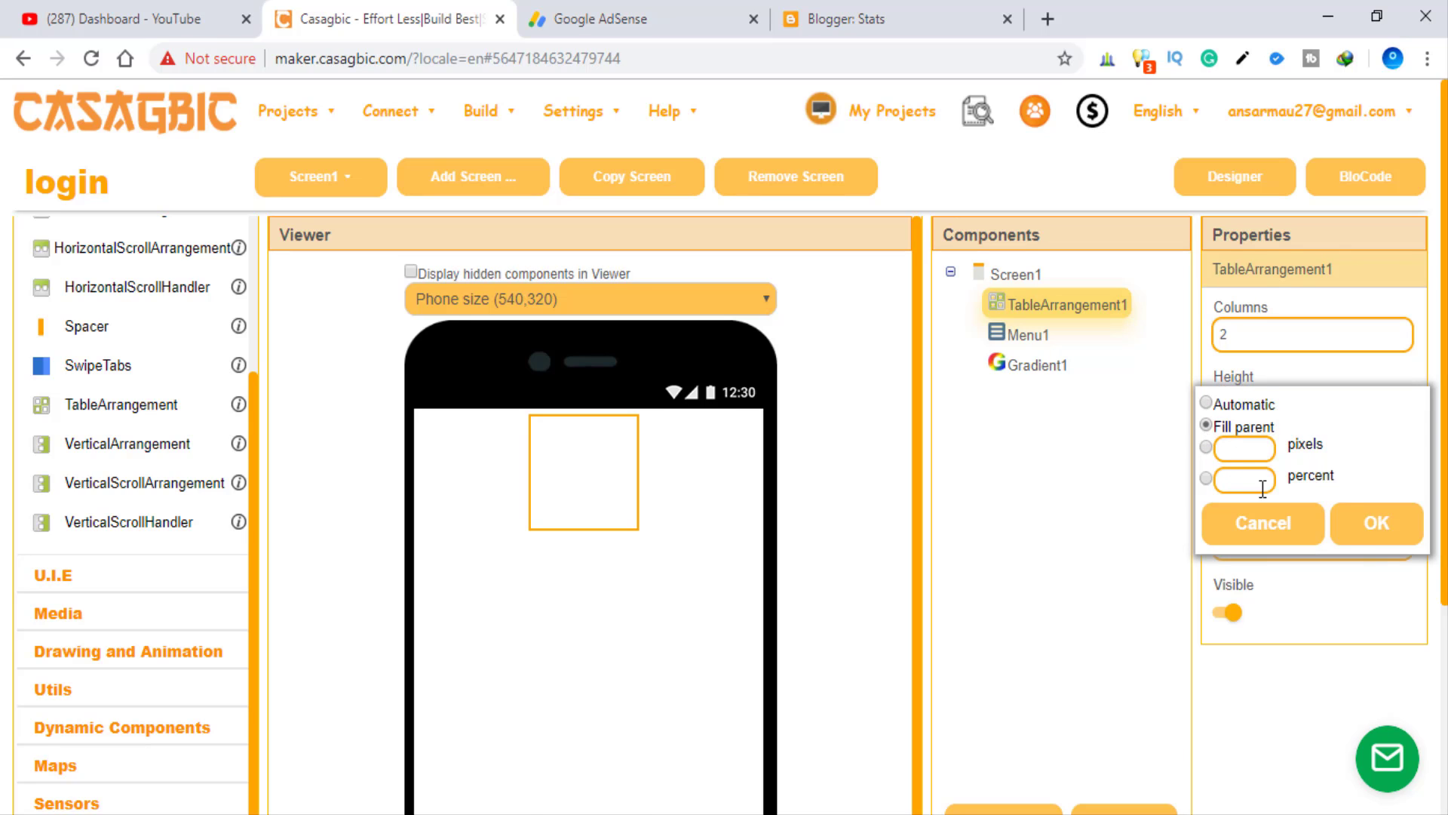
{"action": "left_click", "coordinate": [1376, 534]}
{"action": "left_click", "coordinate": [1257, 473]}
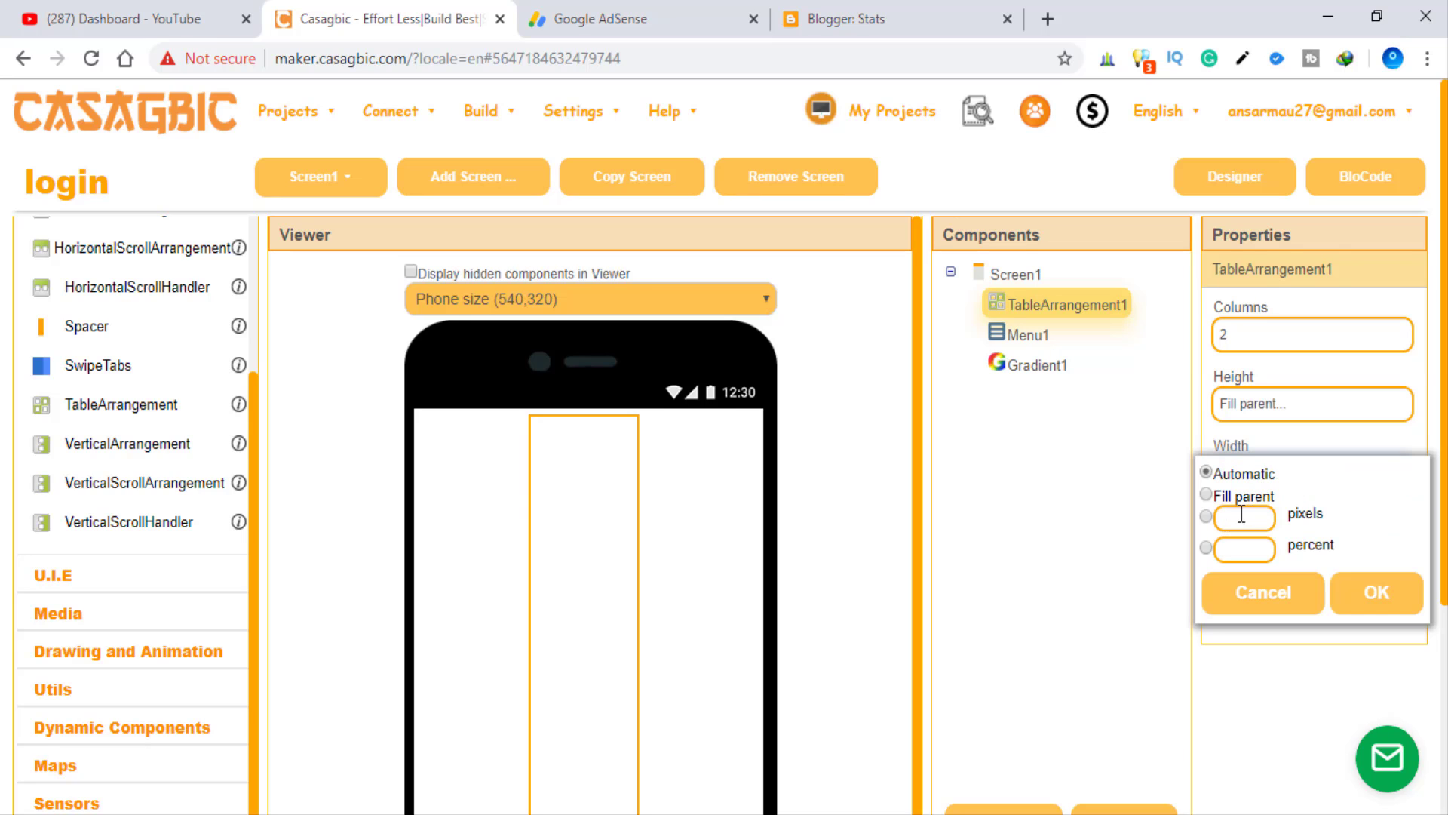
{"action": "left_click", "coordinate": [1206, 494]}
{"action": "left_click", "coordinate": [1377, 592]}
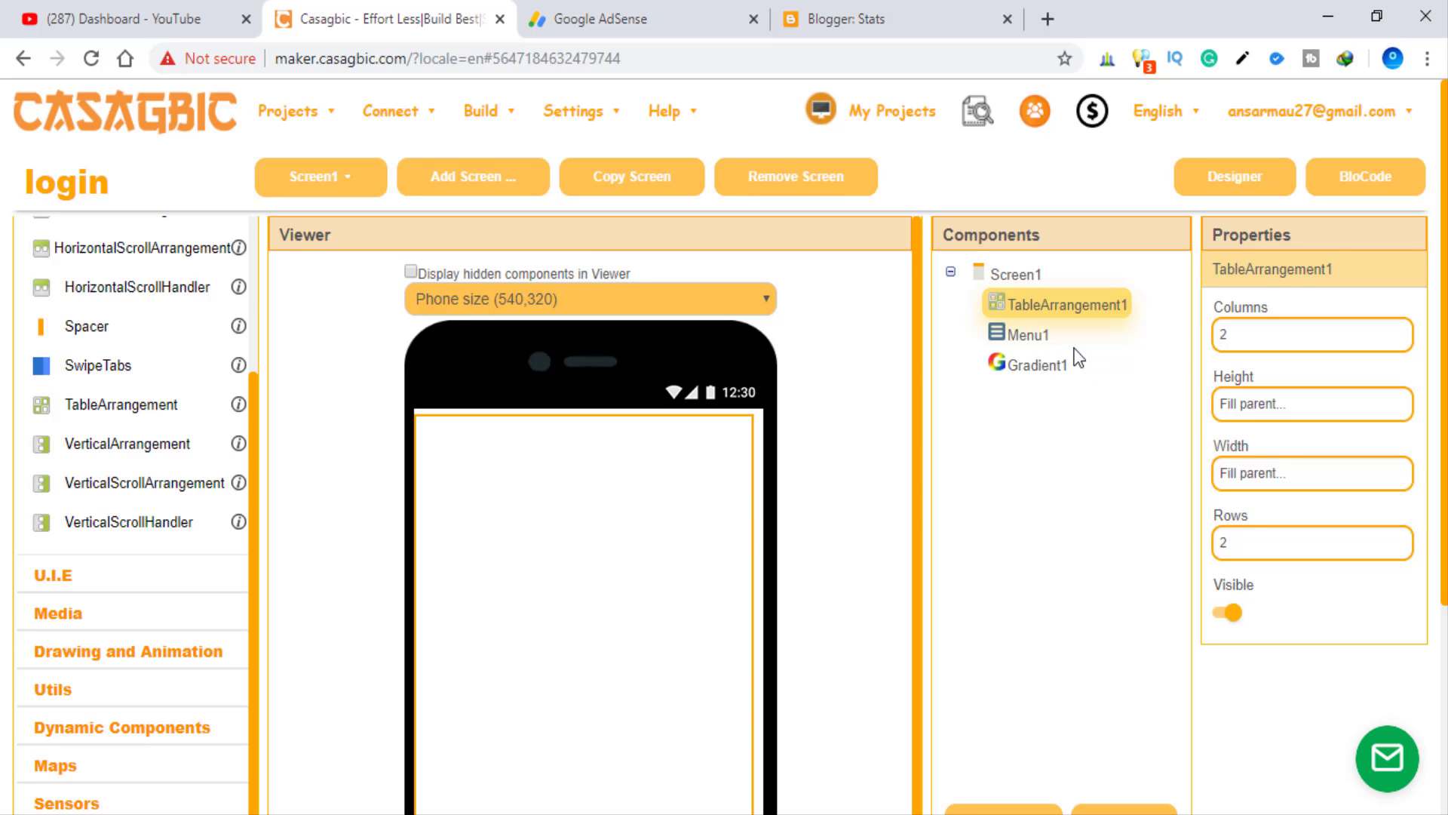
{"action": "left_click", "coordinate": [1029, 365]}
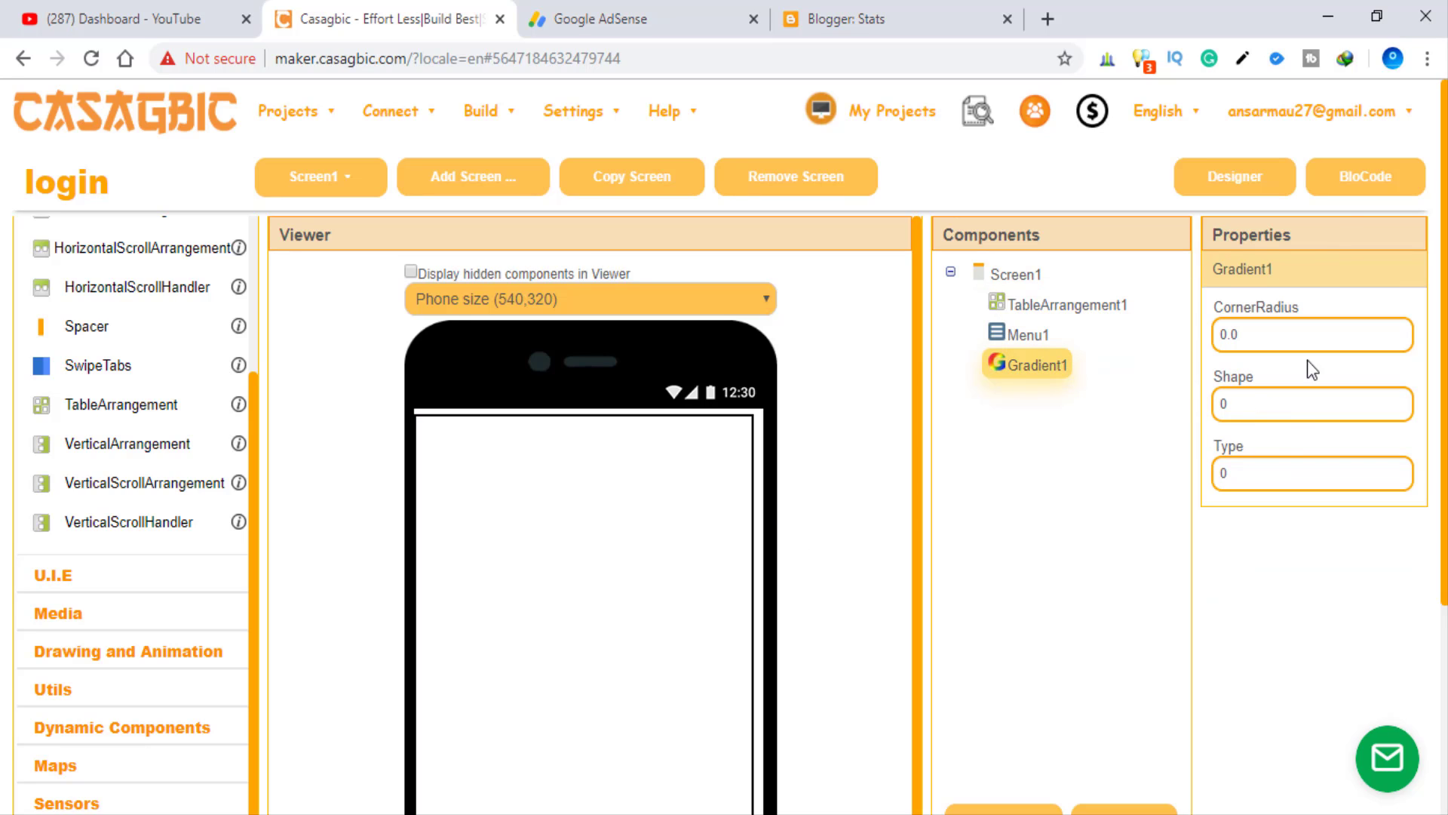
{"action": "left_click", "coordinate": [1347, 190]}
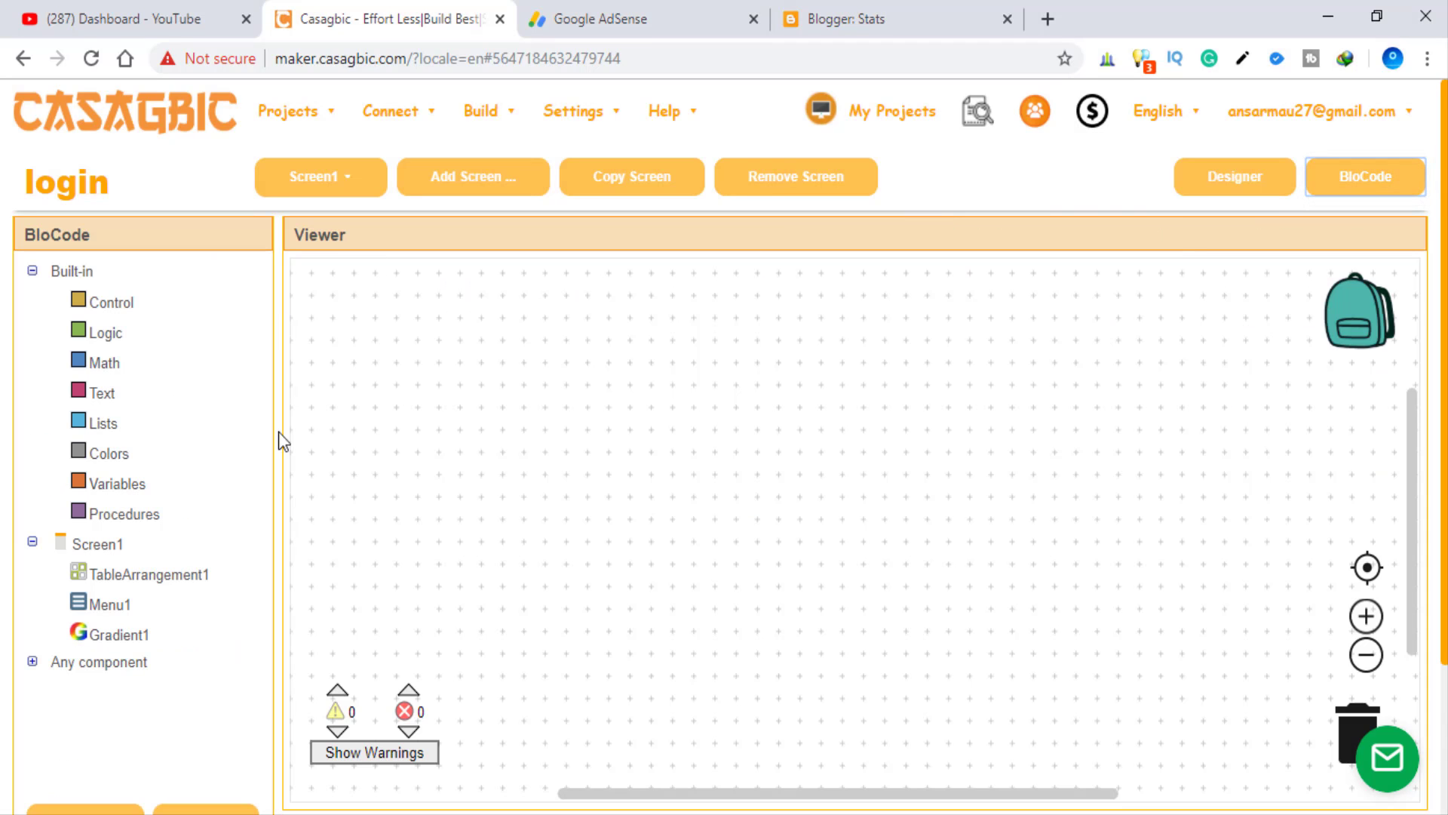
Build a Screen1.Initialize event that calls Gradient1.GradientLayout, inputs still empty
{"action": "left_click", "coordinate": [101, 551]}
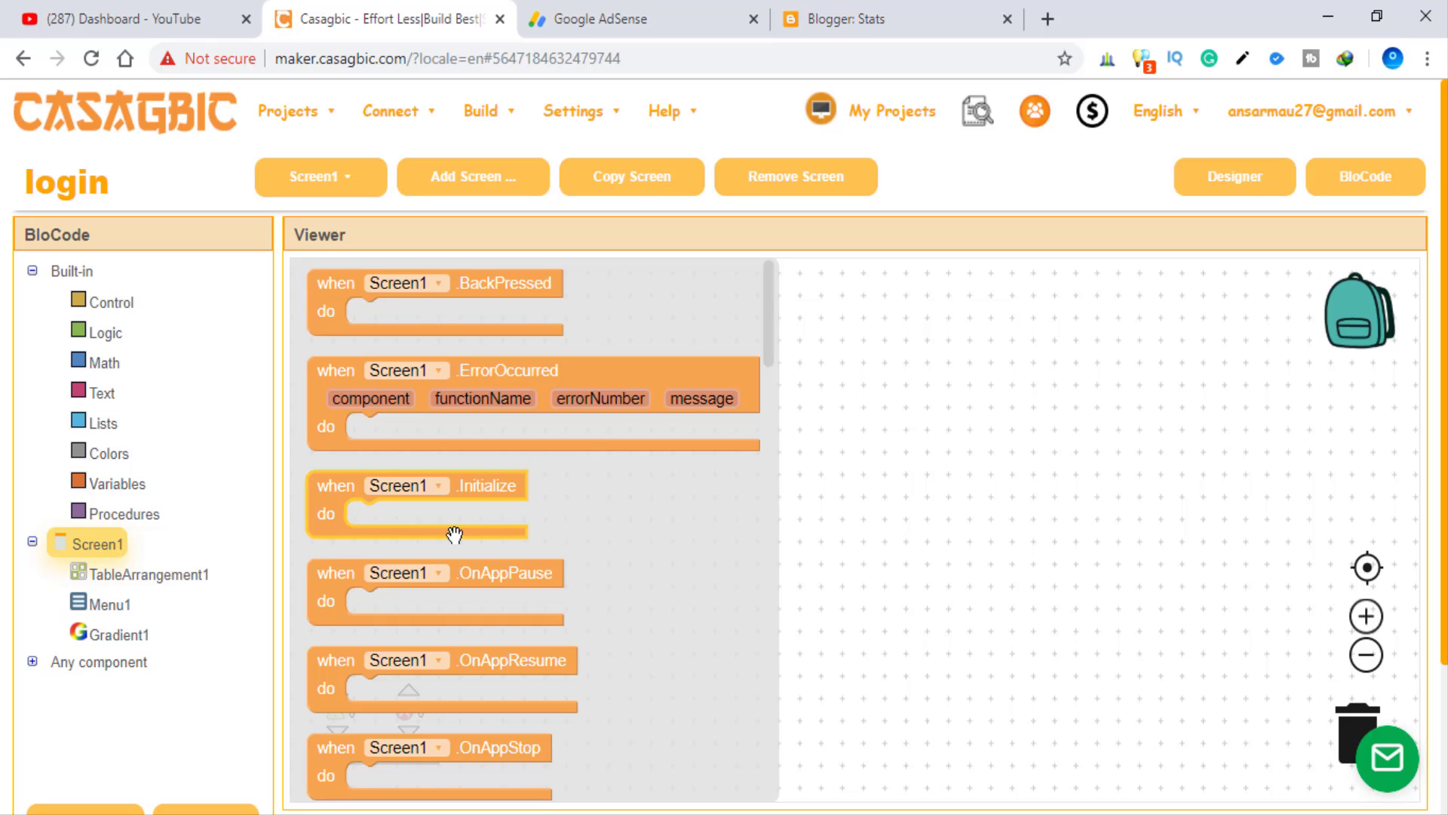
{"action": "left_click_drag", "start_coordinate": [328, 498], "coordinate": [826, 438]}
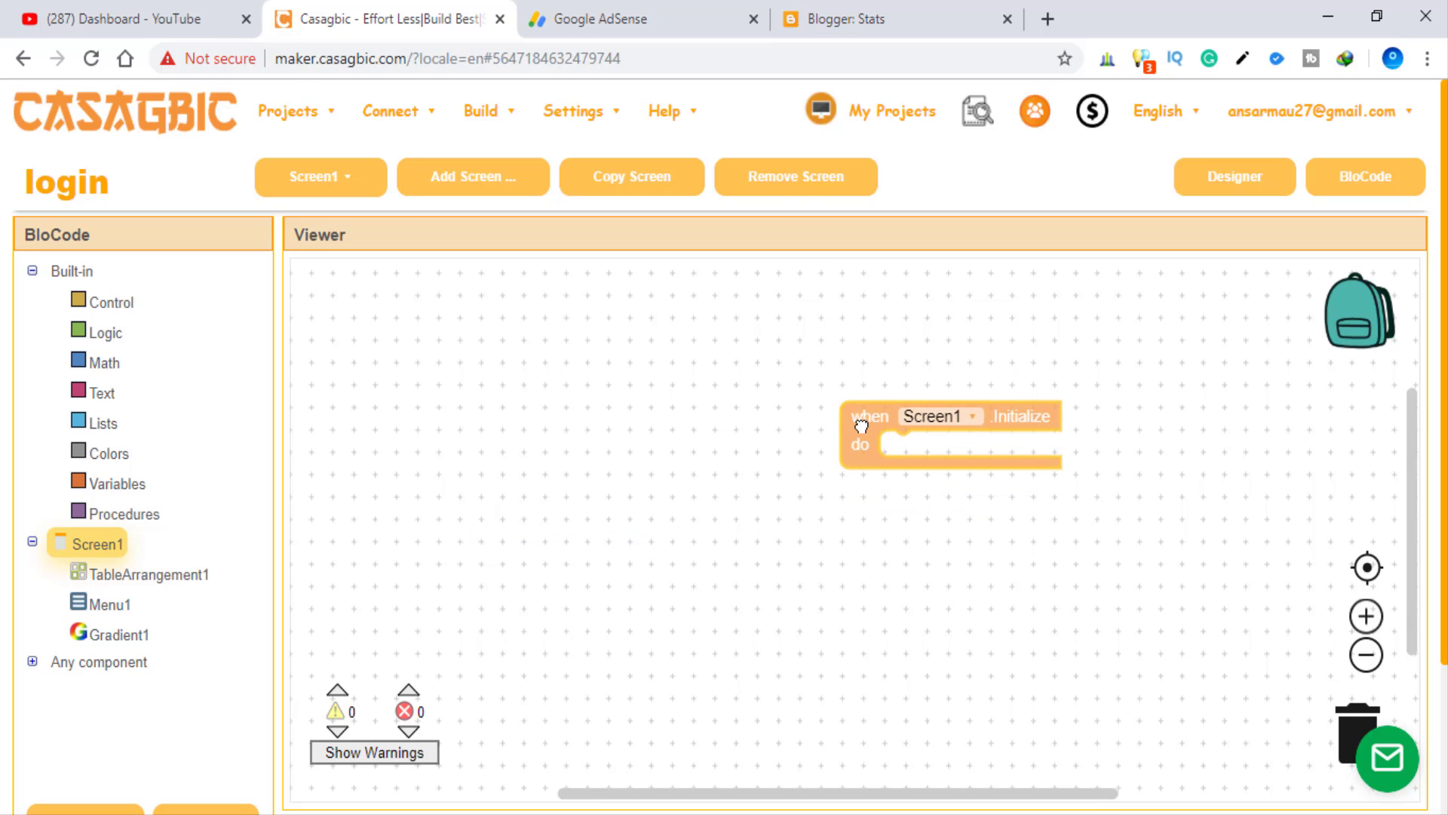
{"action": "left_click", "coordinate": [136, 634]}
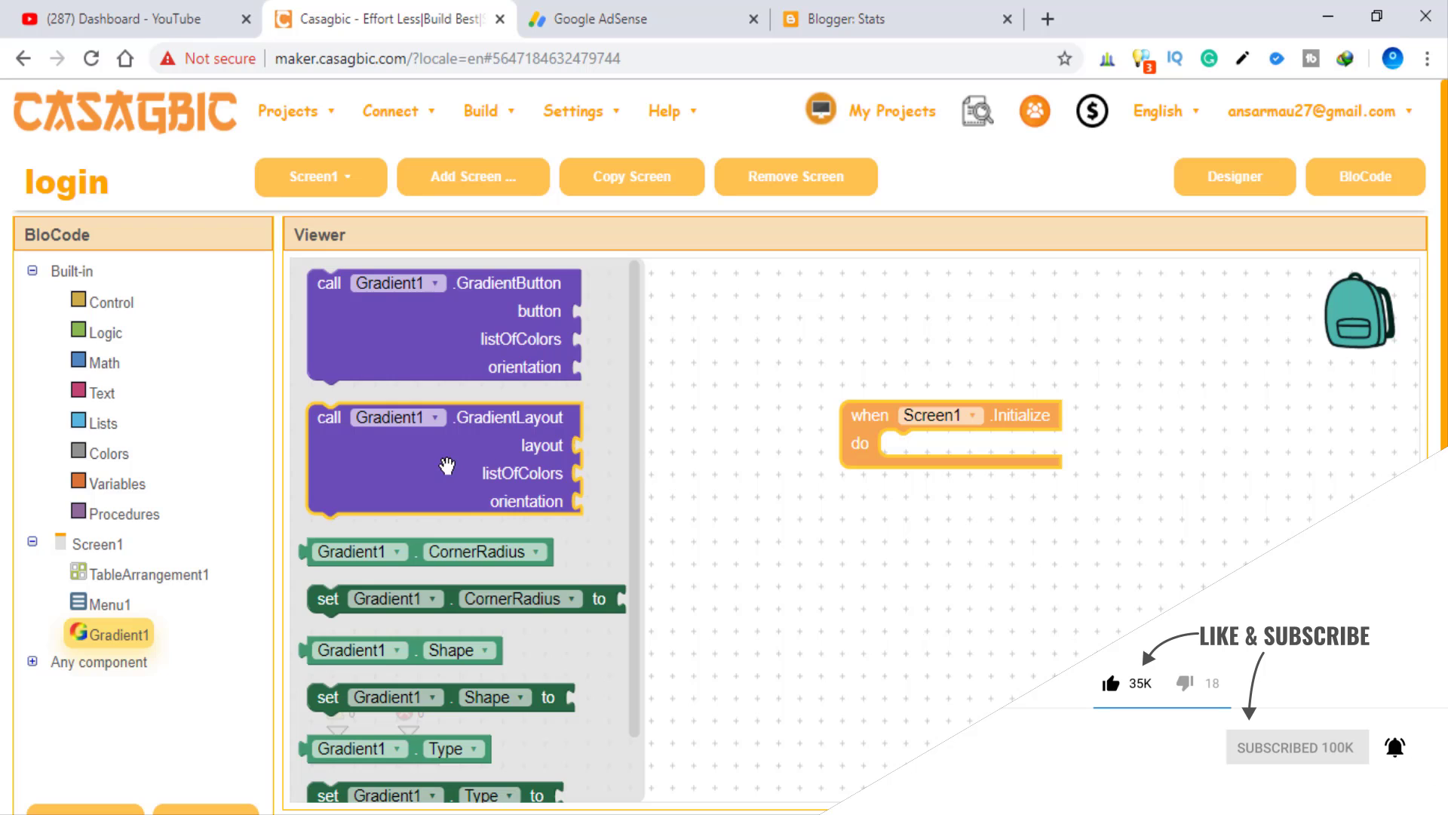
{"action": "left_click_drag", "start_coordinate": [405, 485], "coordinate": [956, 504]}
{"action": "left_click_drag", "start_coordinate": [860, 435], "coordinate": [755, 346]}
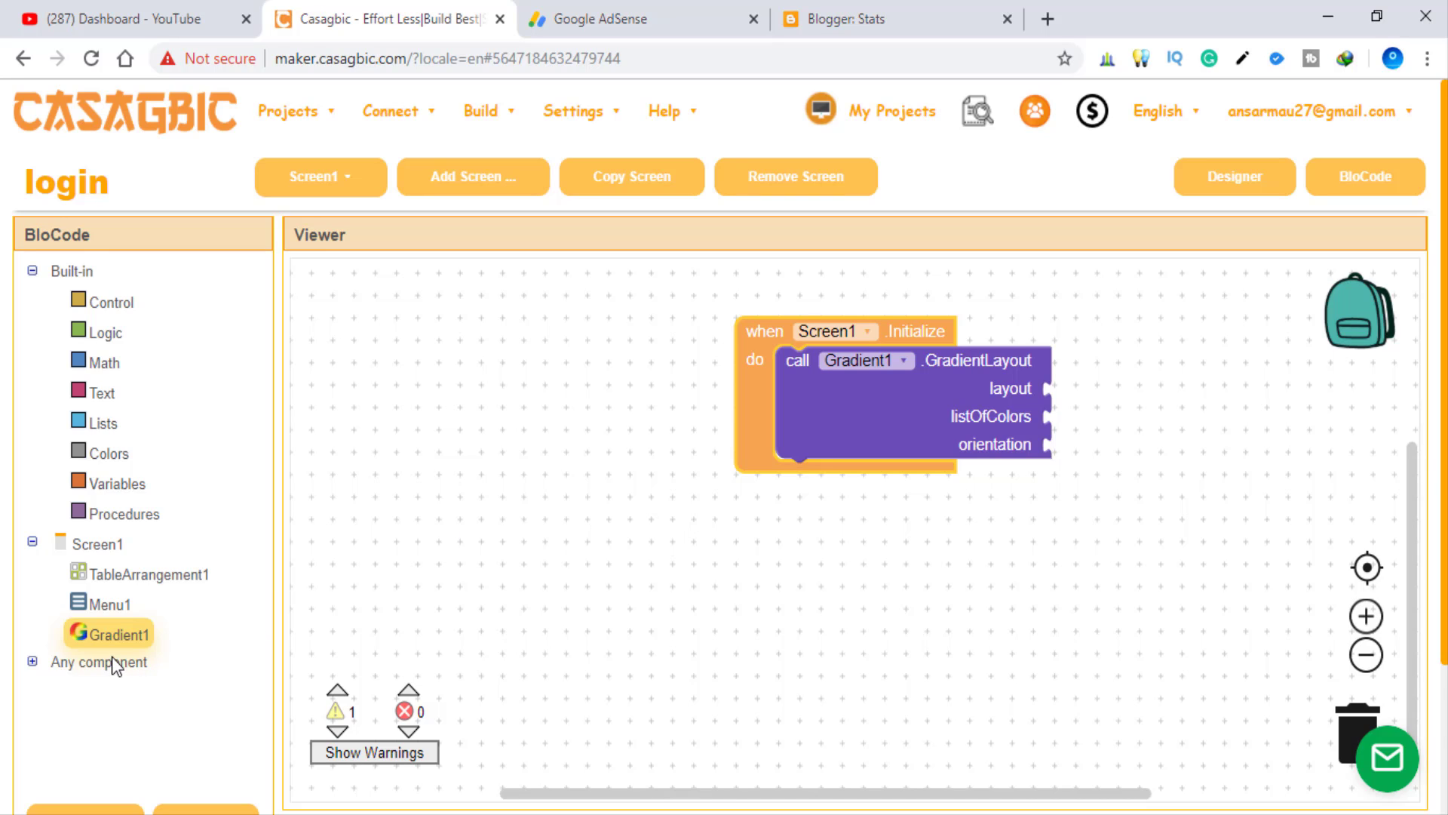
{"action": "left_click", "coordinate": [115, 577]}
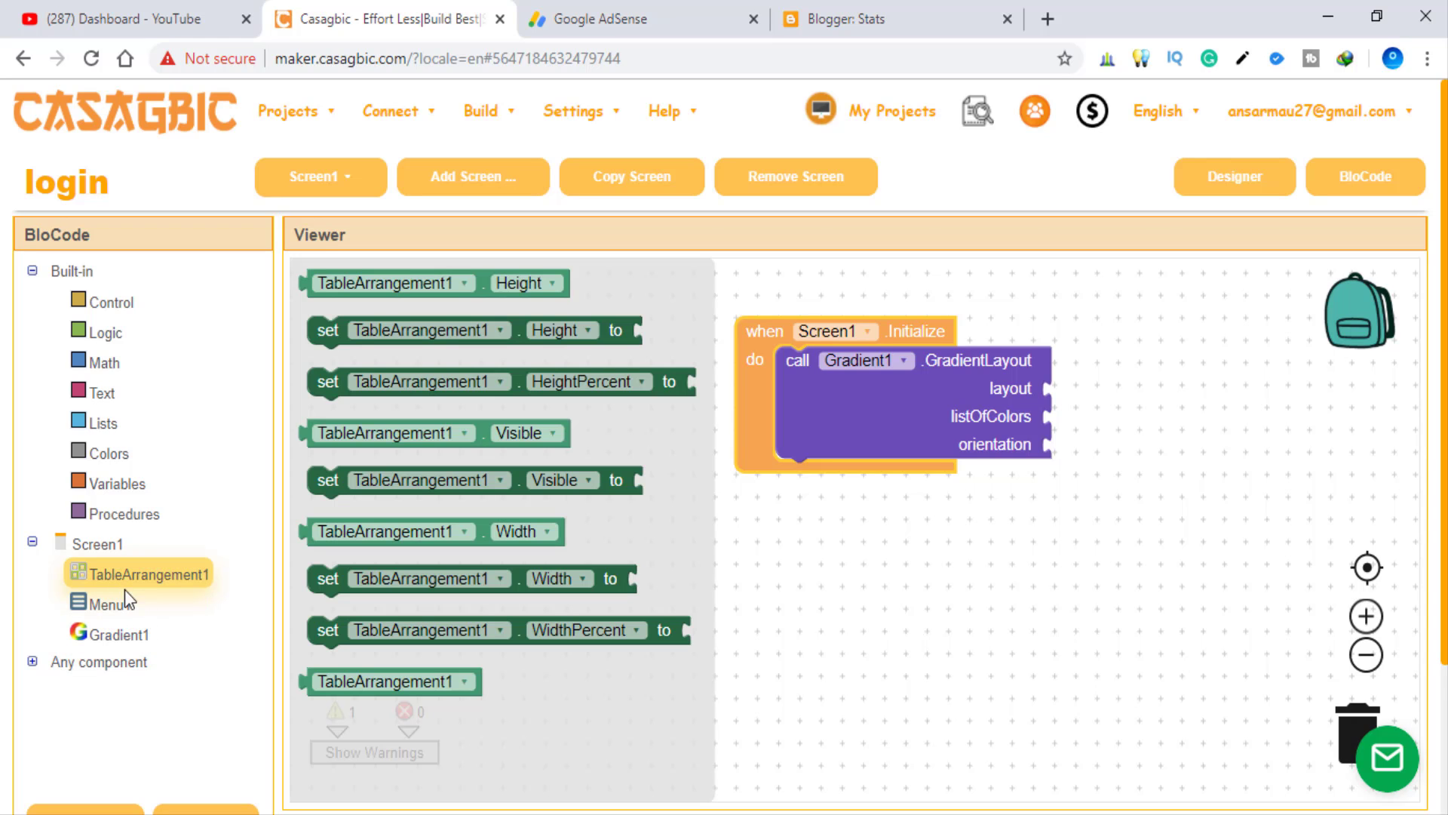
{"action": "left_click", "coordinate": [1243, 189]}
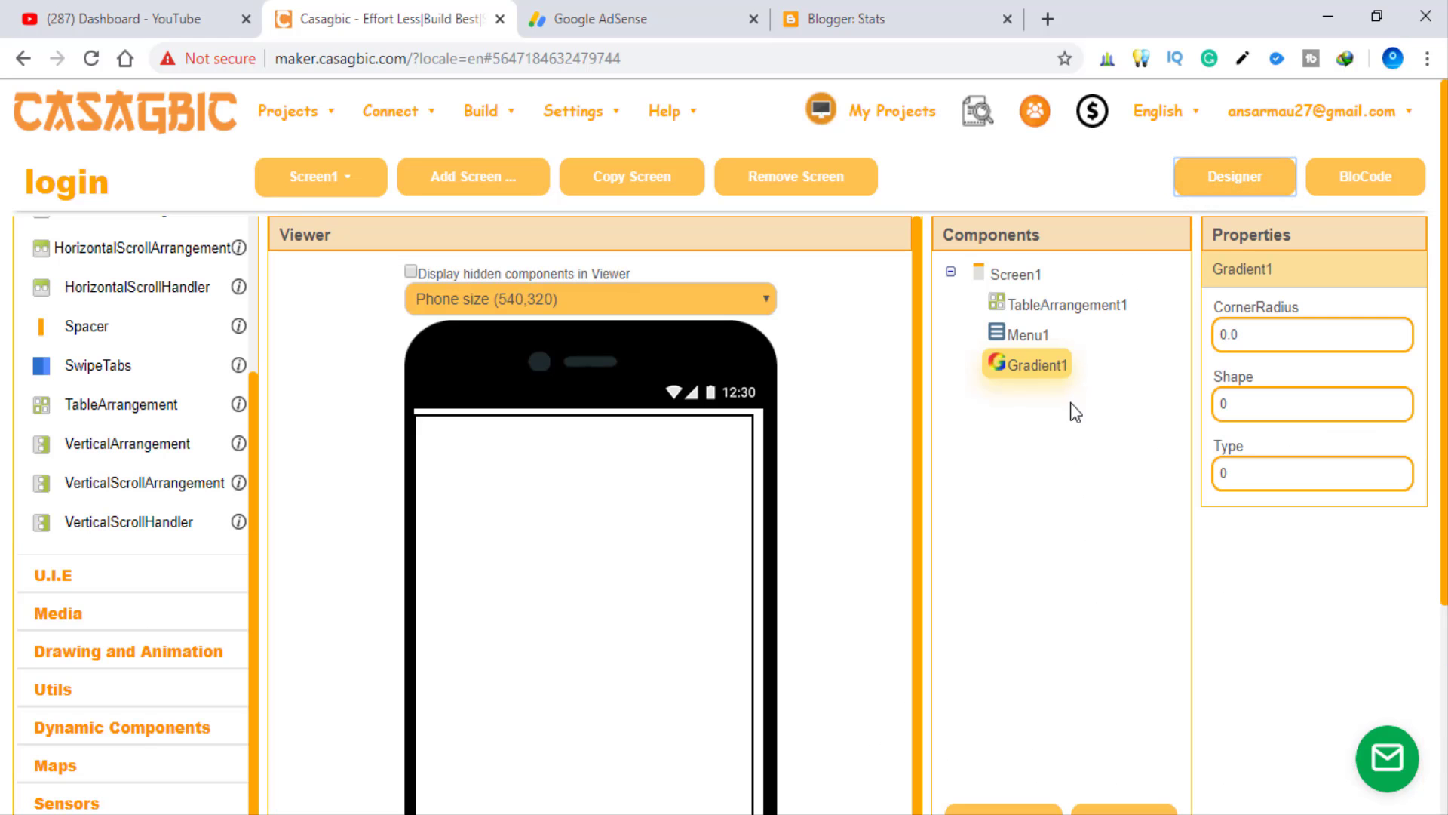
Delete the TableArrangement1 component from Screen1
{"action": "left_click", "coordinate": [1029, 305]}
{"action": "scroll", "coordinate": [1117, 519], "scroll_direction": "down", "scroll_amount": 1}
{"action": "scroll", "coordinate": [1131, 536], "scroll_direction": "down", "scroll_amount": 3}
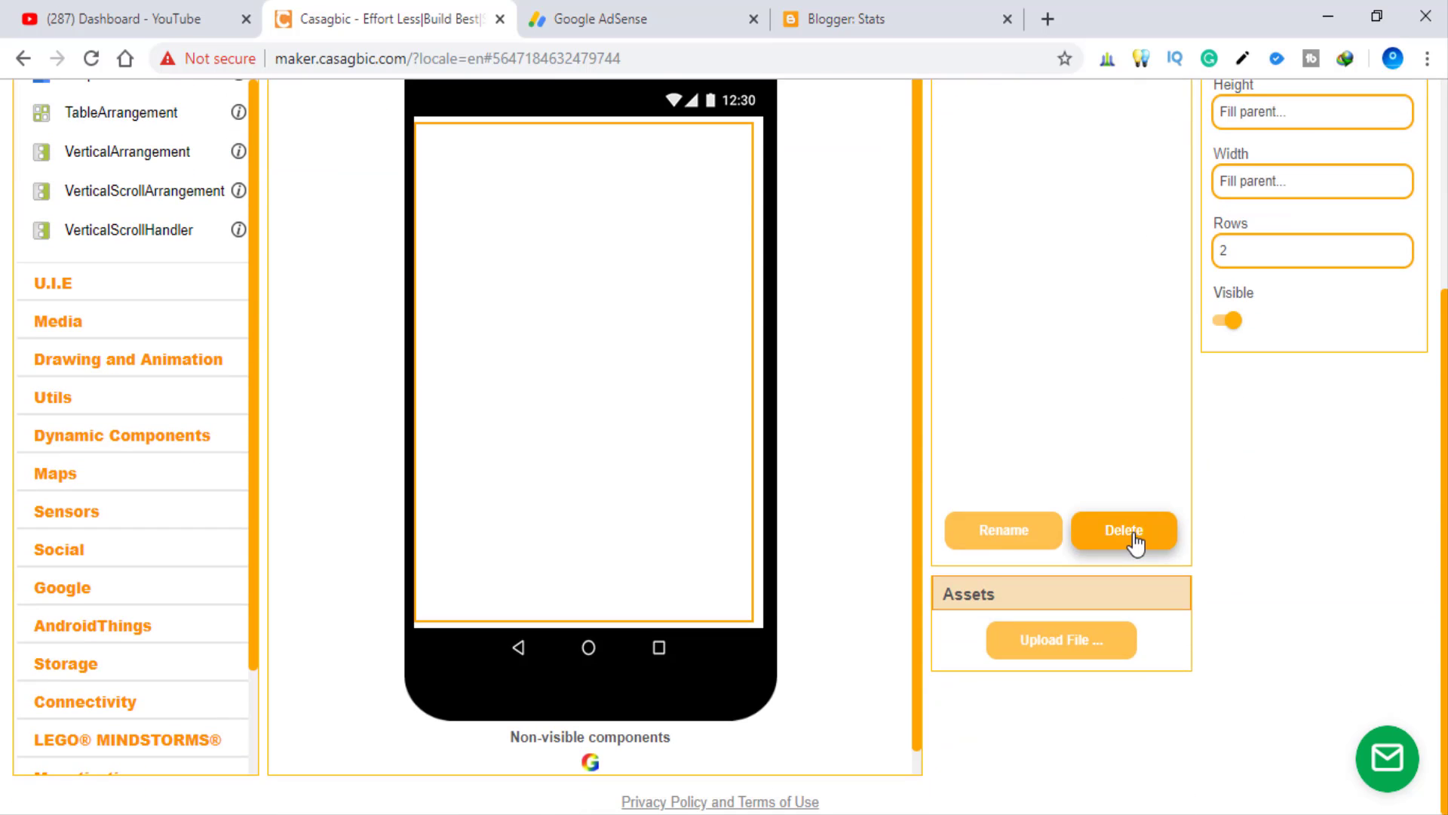
{"action": "left_click", "coordinate": [1135, 541]}
{"action": "left_click", "coordinate": [794, 670]}
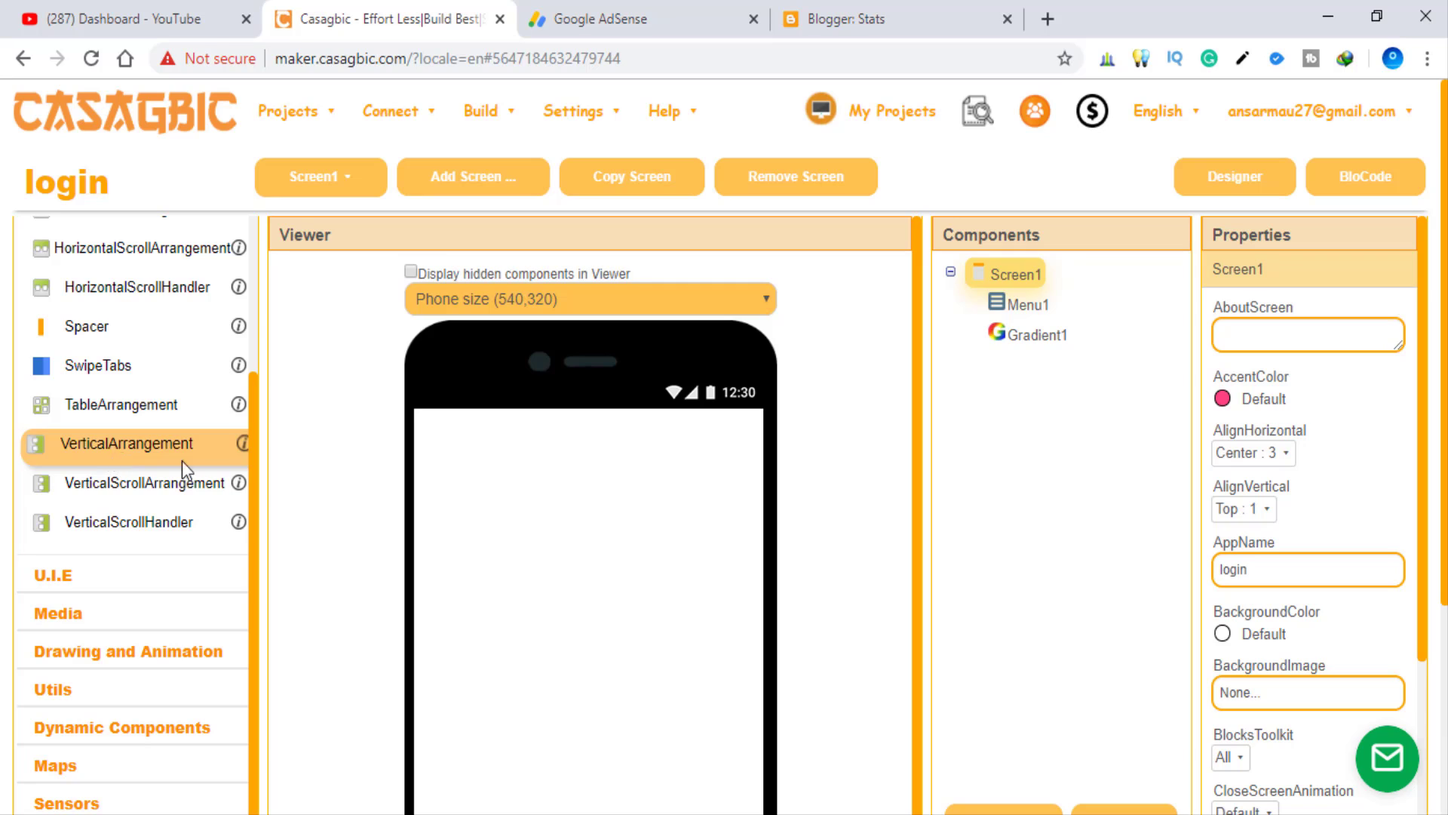
Add a VerticalArrangement with Height and Width set to Fill parent
{"action": "left_click_drag", "start_coordinate": [182, 460], "coordinate": [589, 549]}
{"action": "left_click", "coordinate": [1260, 508]}
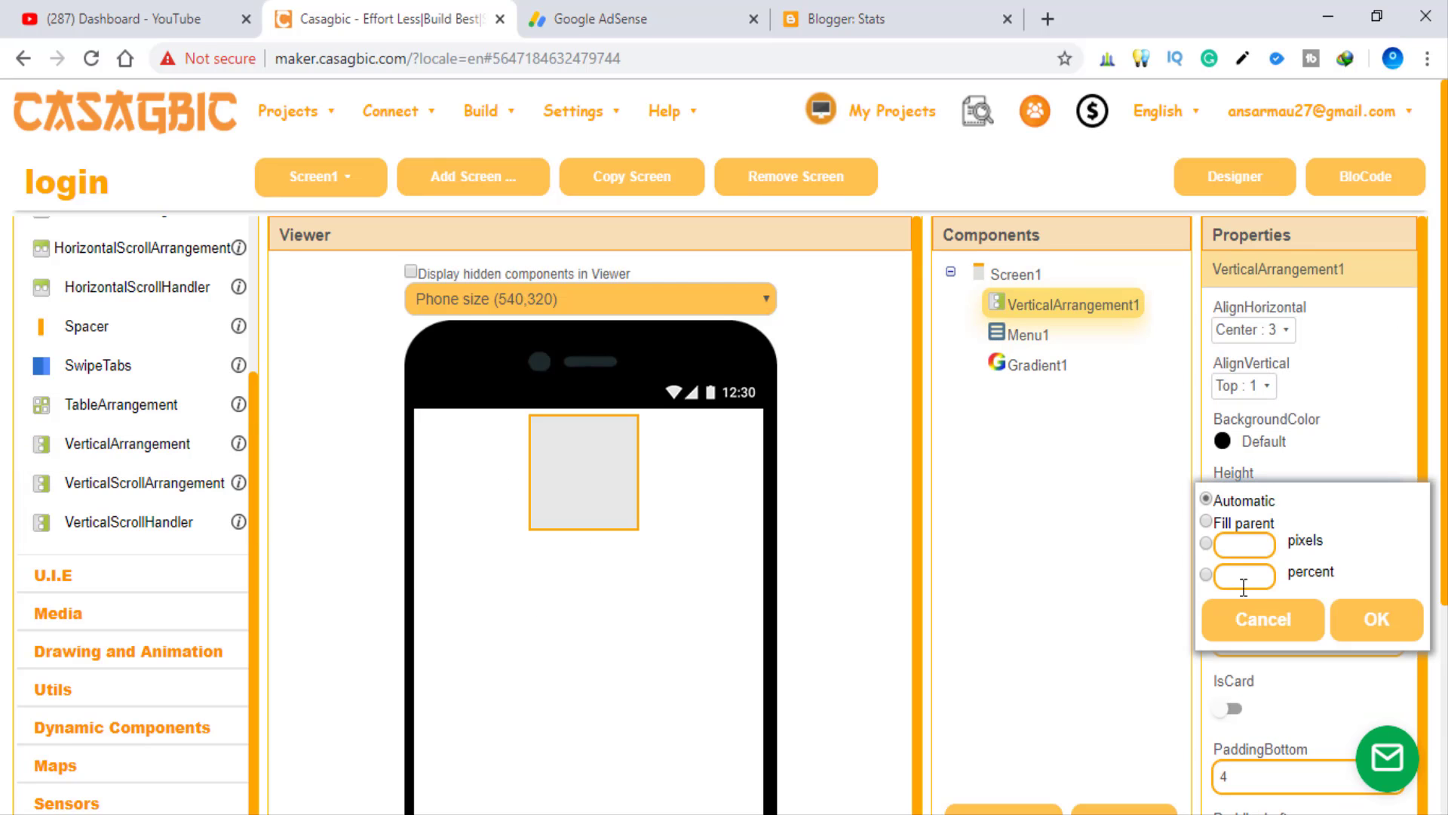
{"action": "left_click", "coordinate": [1221, 523]}
{"action": "left_click", "coordinate": [1377, 620]}
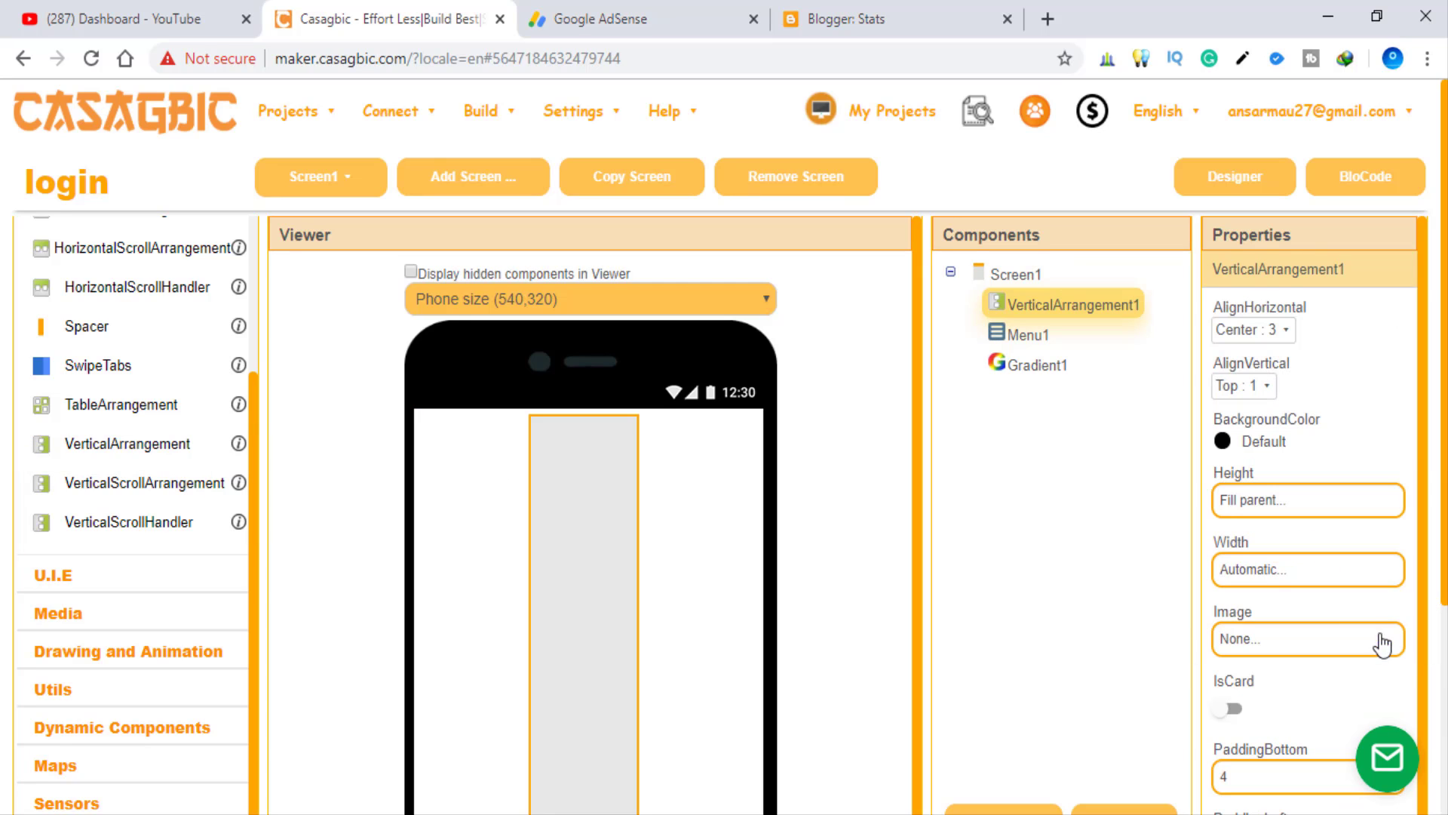
{"action": "left_click", "coordinate": [1237, 571]}
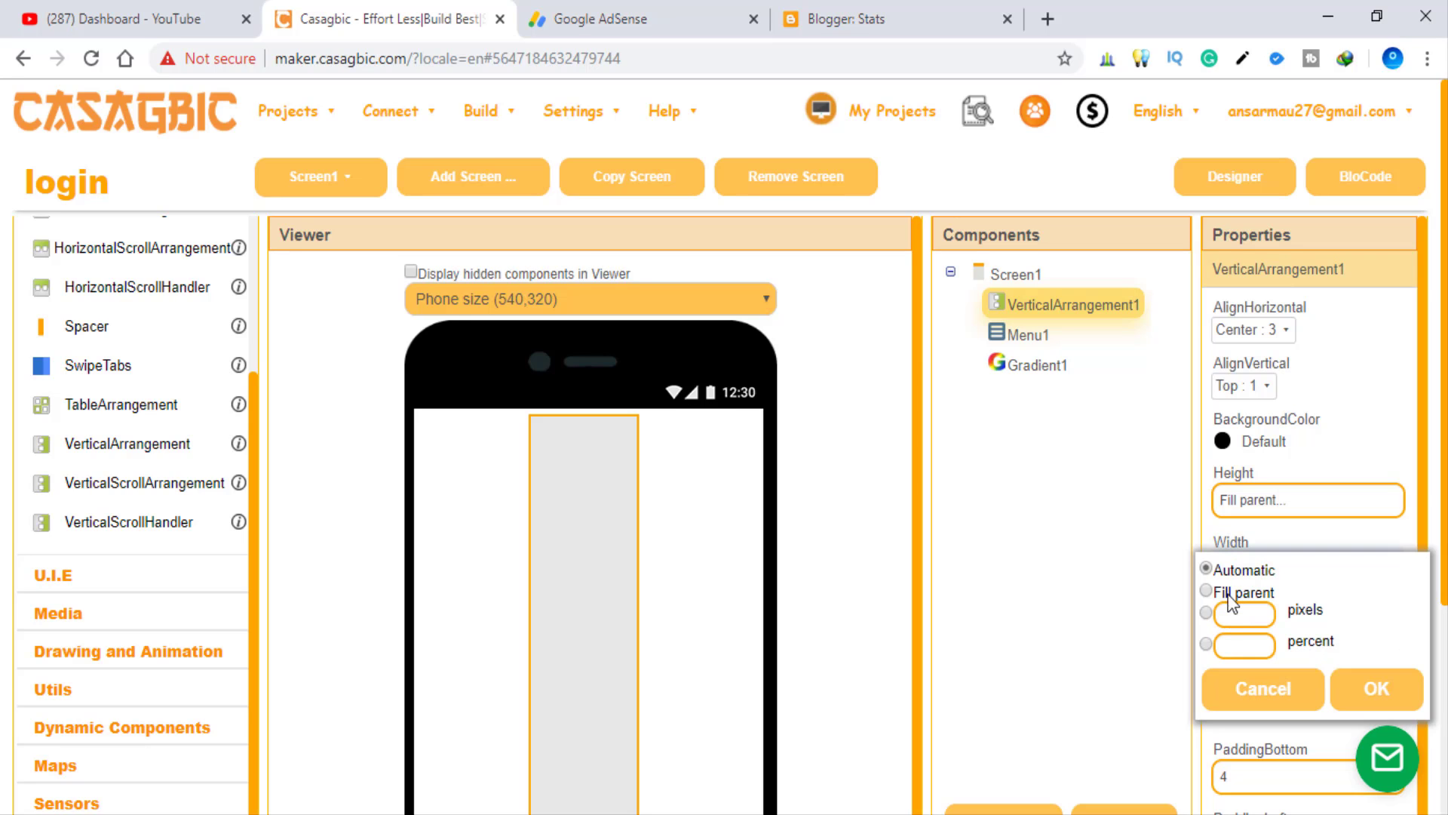
{"action": "left_click", "coordinate": [1211, 593]}
{"action": "left_click", "coordinate": [1375, 688]}
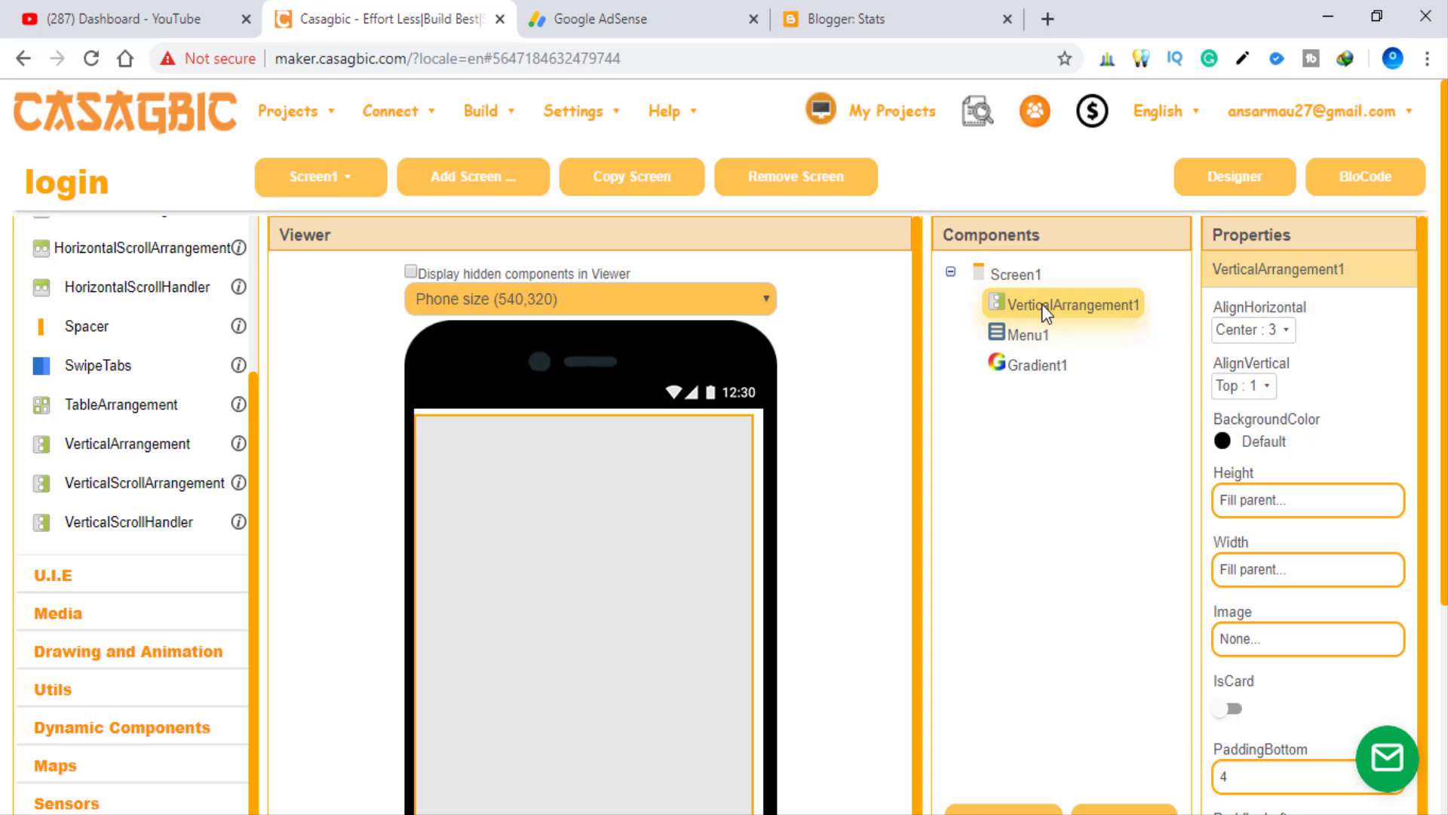
Rename the vertical arrangement to 'bg'
{"action": "scroll", "coordinate": [1056, 354], "scroll_direction": "down", "scroll_amount": 4}
{"action": "left_click", "coordinate": [1032, 532]}
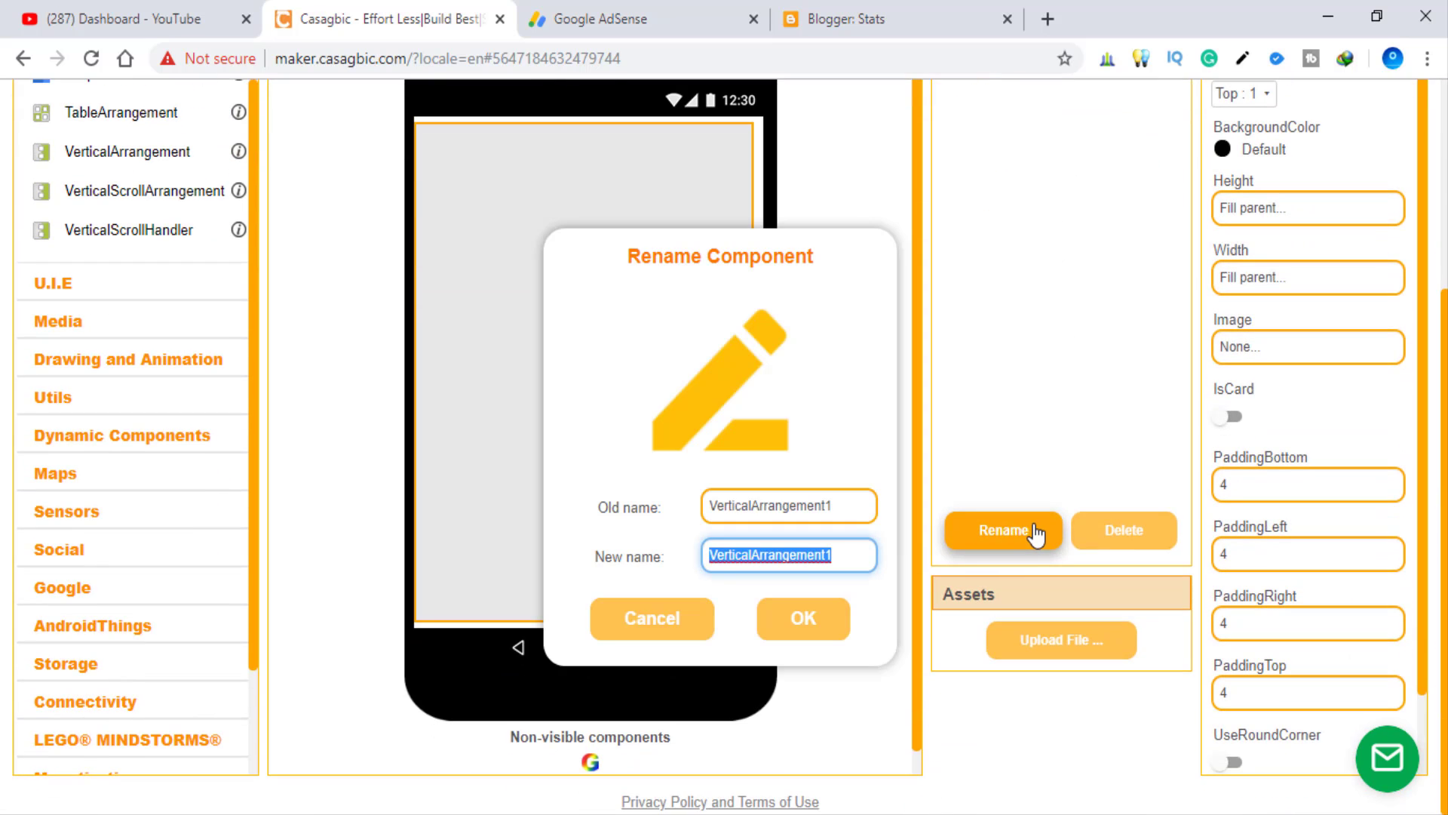
{"action": "type", "text": "bg"}
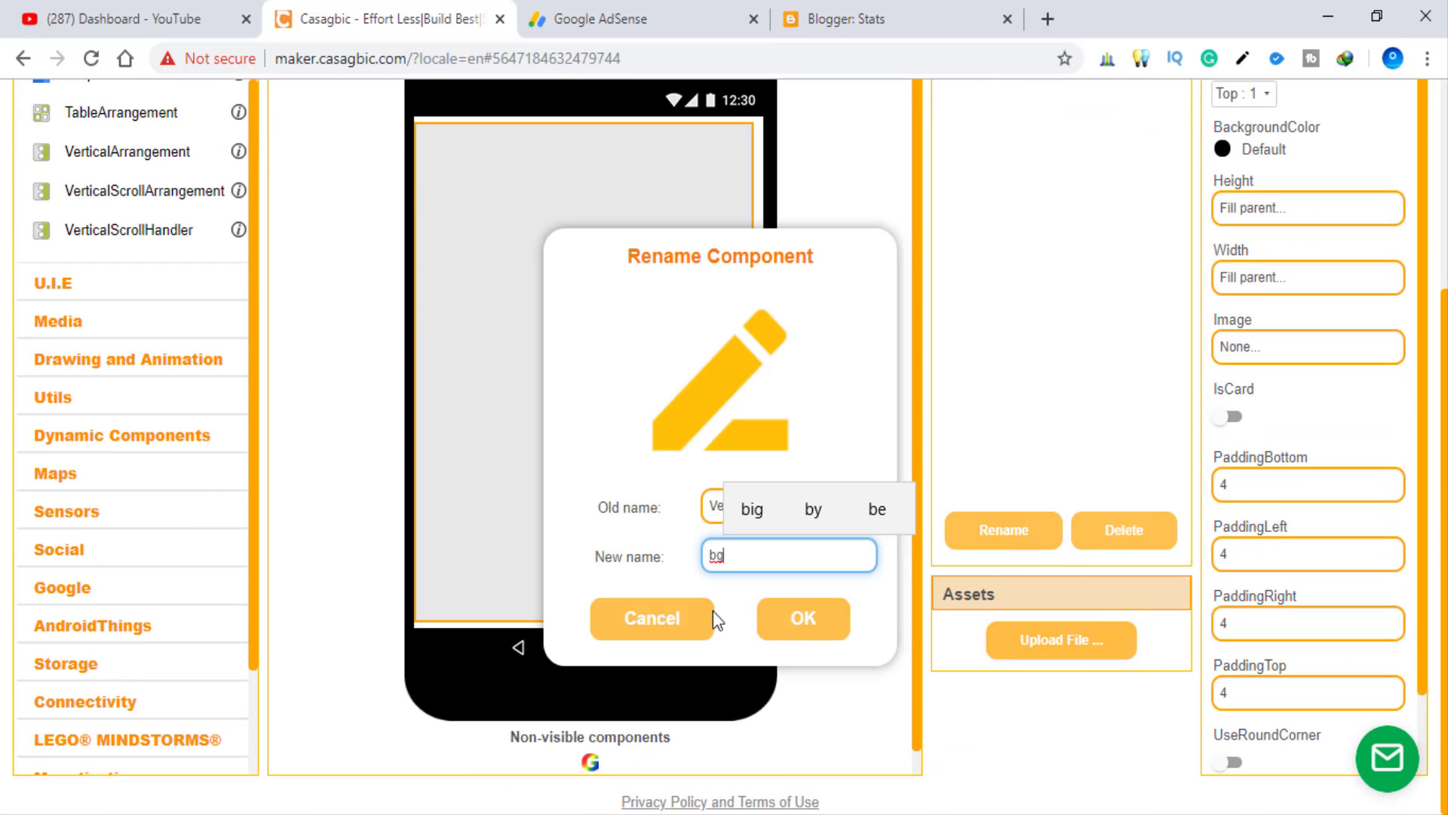
{"action": "left_click", "coordinate": [802, 620]}
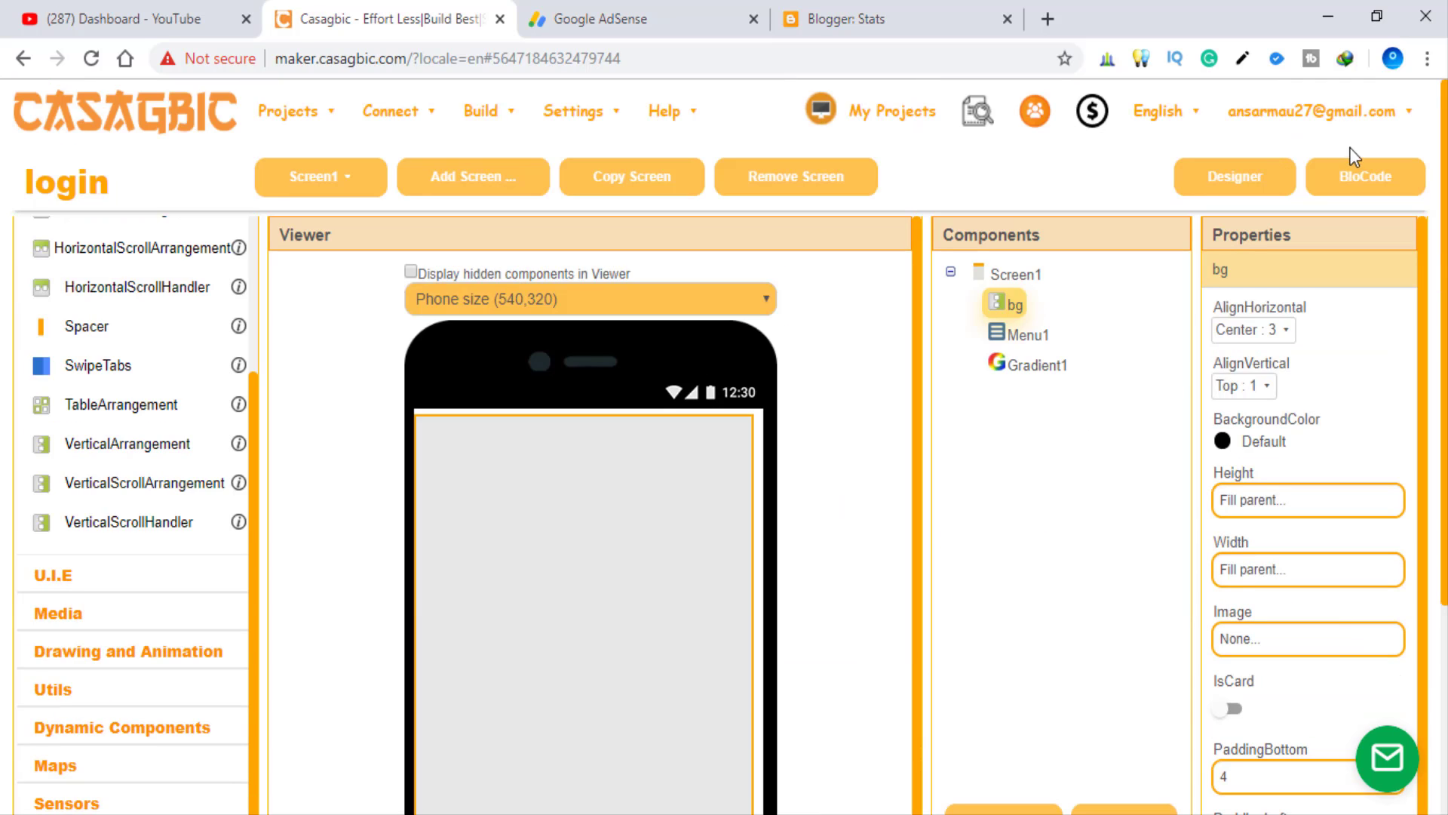
{"action": "left_click", "coordinate": [1358, 177]}
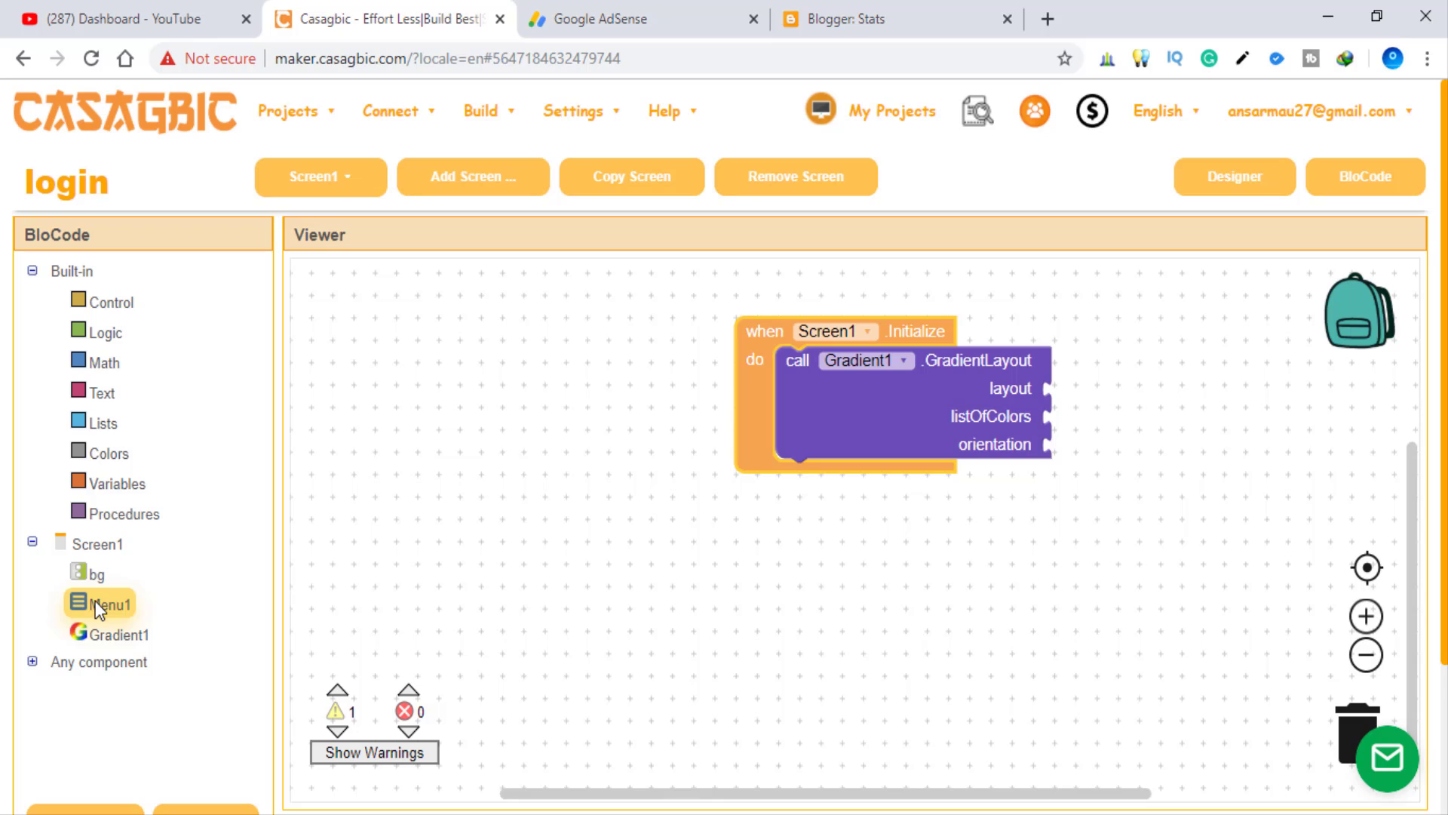
Plug bg into the GradientLayout call's layout input
{"action": "left_click", "coordinate": [93, 581]}
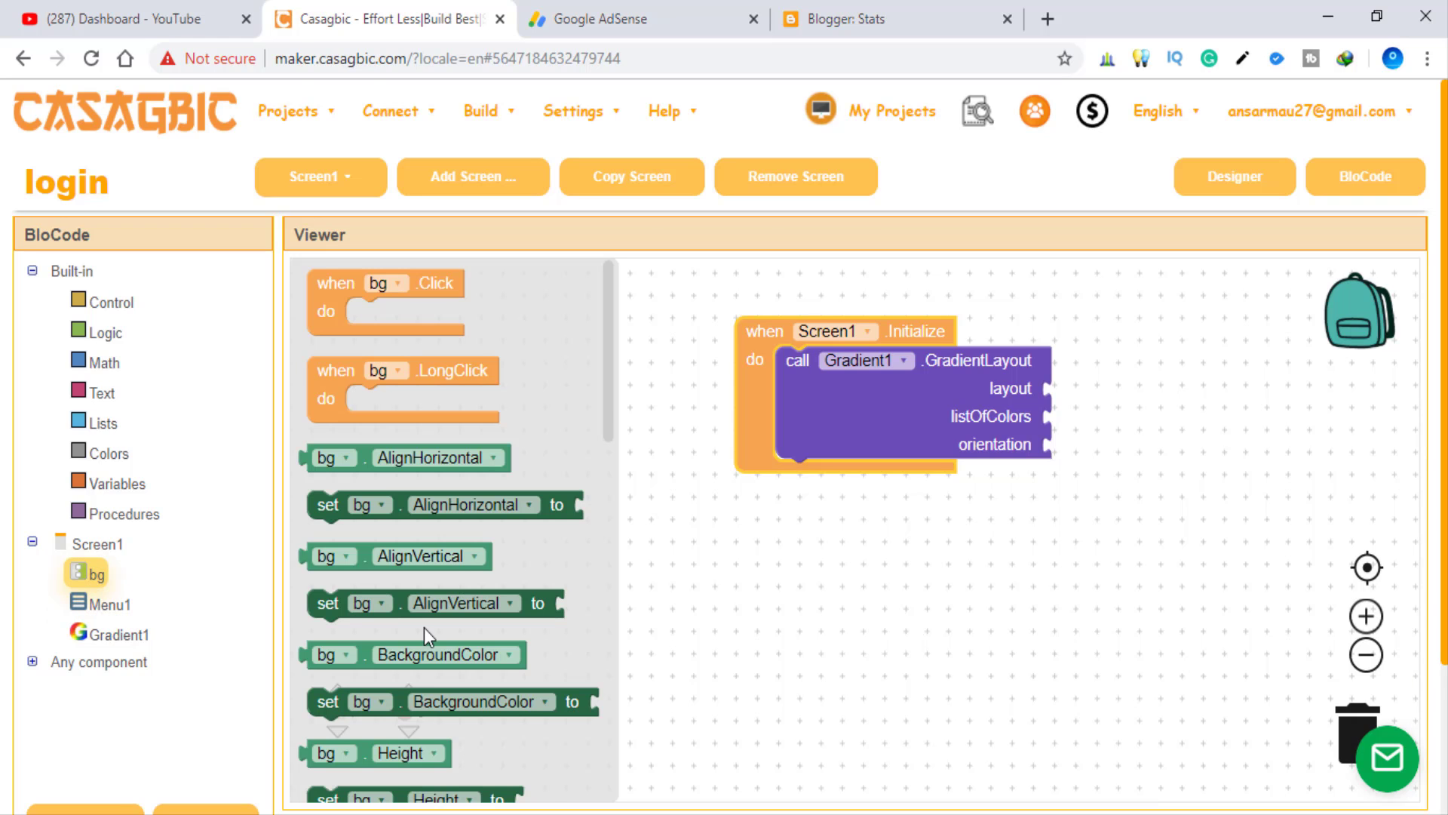
{"action": "scroll", "coordinate": [361, 626], "scroll_direction": "down", "scroll_amount": 5}
{"action": "scroll", "coordinate": [361, 626], "scroll_direction": "down", "scroll_amount": 5}
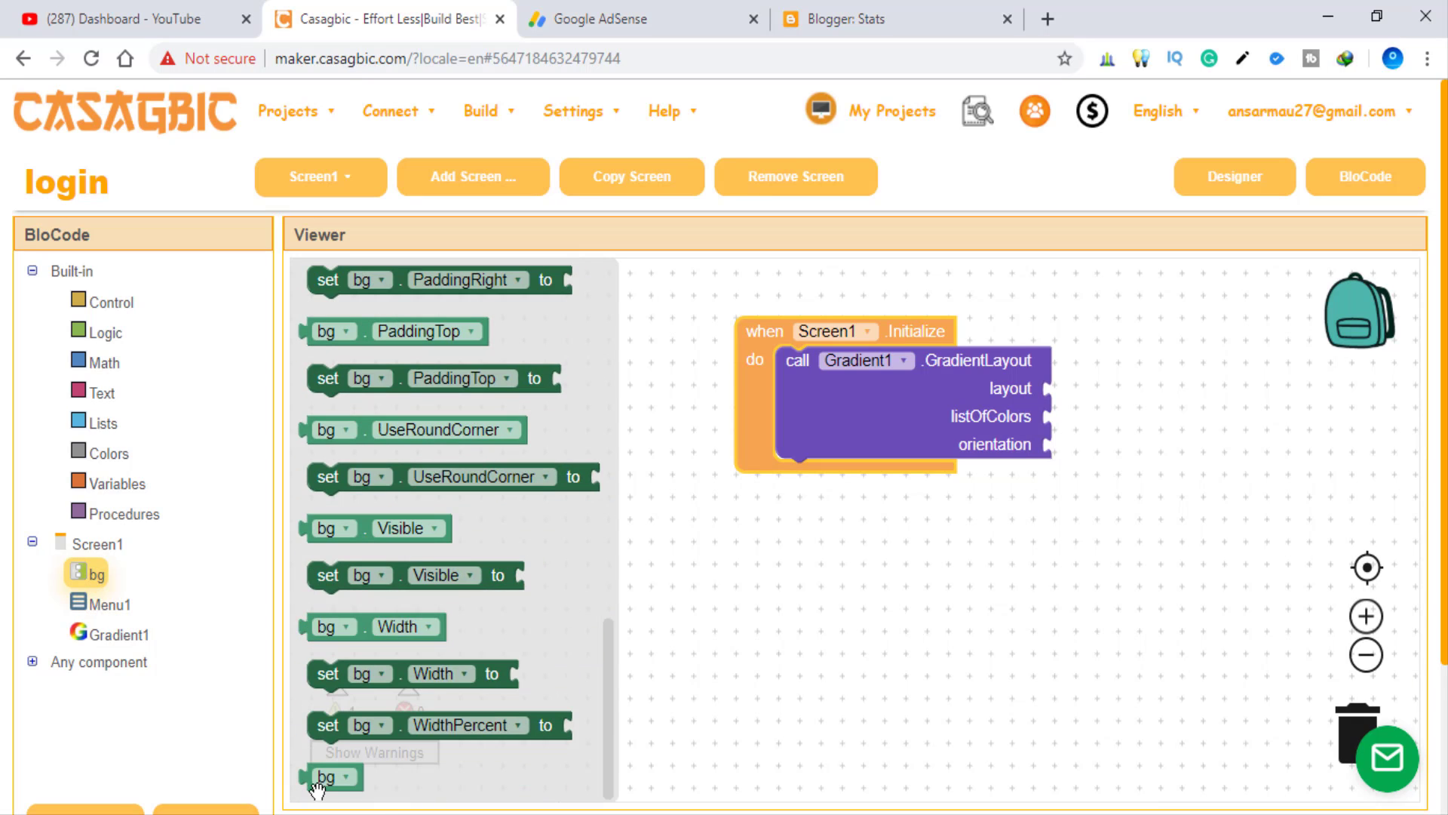
{"action": "left_click_drag", "start_coordinate": [326, 777], "coordinate": [1077, 406]}
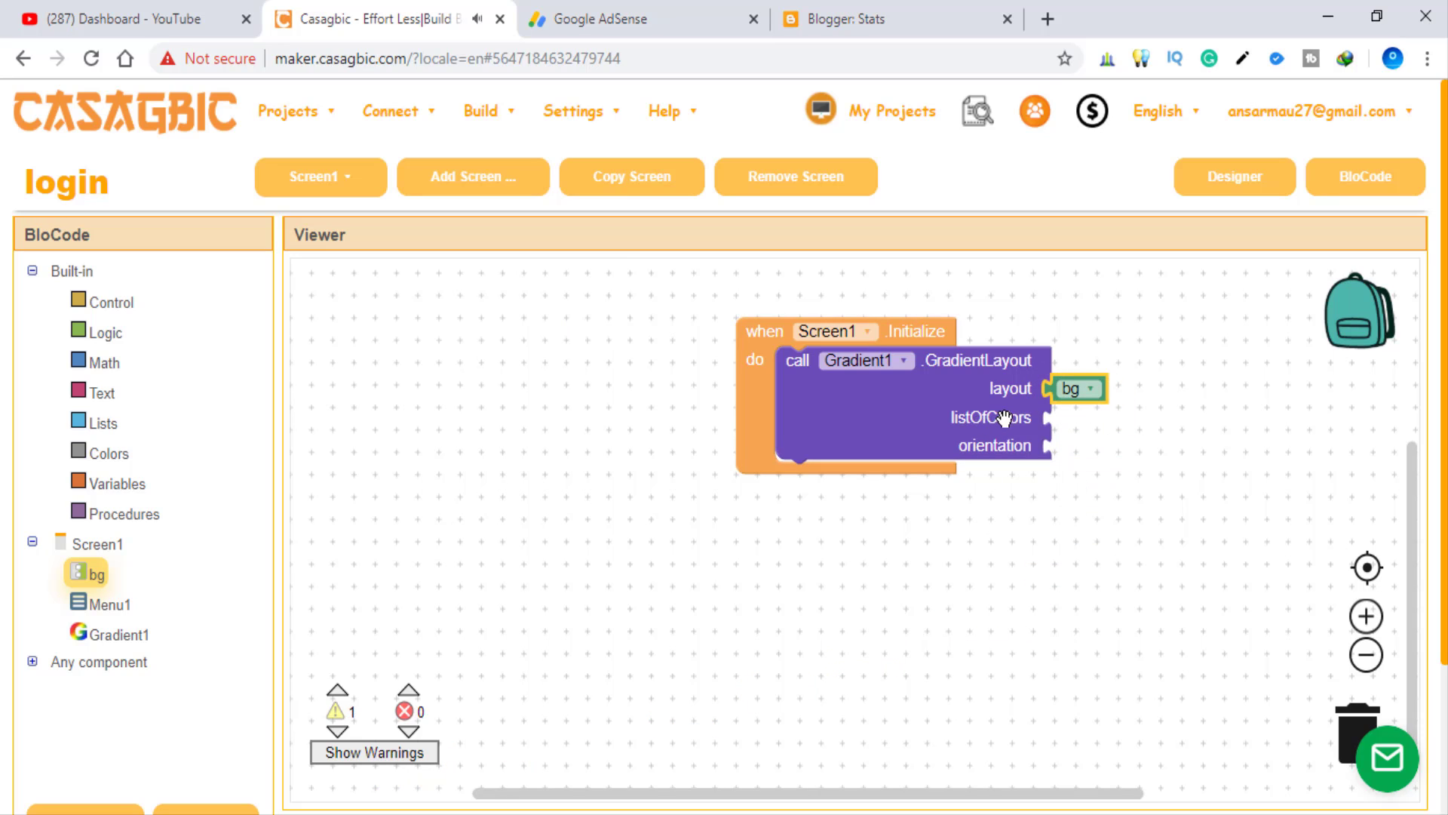
Plug a make-a-list block with pink and blue colours into listOfColors
{"action": "left_click", "coordinate": [78, 422]}
{"action": "scroll", "coordinate": [347, 374], "scroll_direction": "up", "scroll_amount": 3}
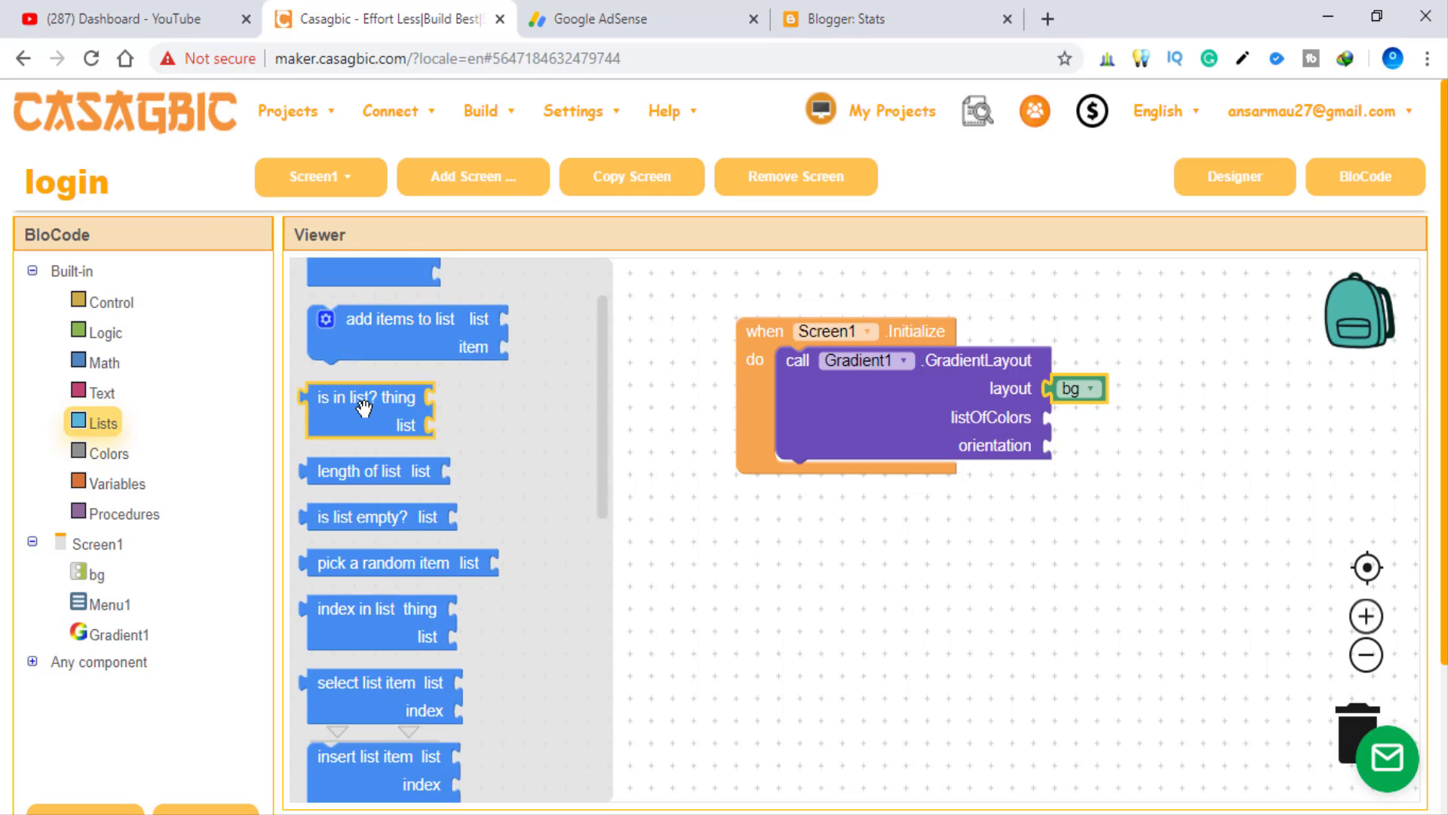
{"action": "scroll", "coordinate": [347, 370], "scroll_direction": "up", "scroll_amount": 2}
{"action": "left_click_drag", "start_coordinate": [348, 366], "coordinate": [1094, 445]}
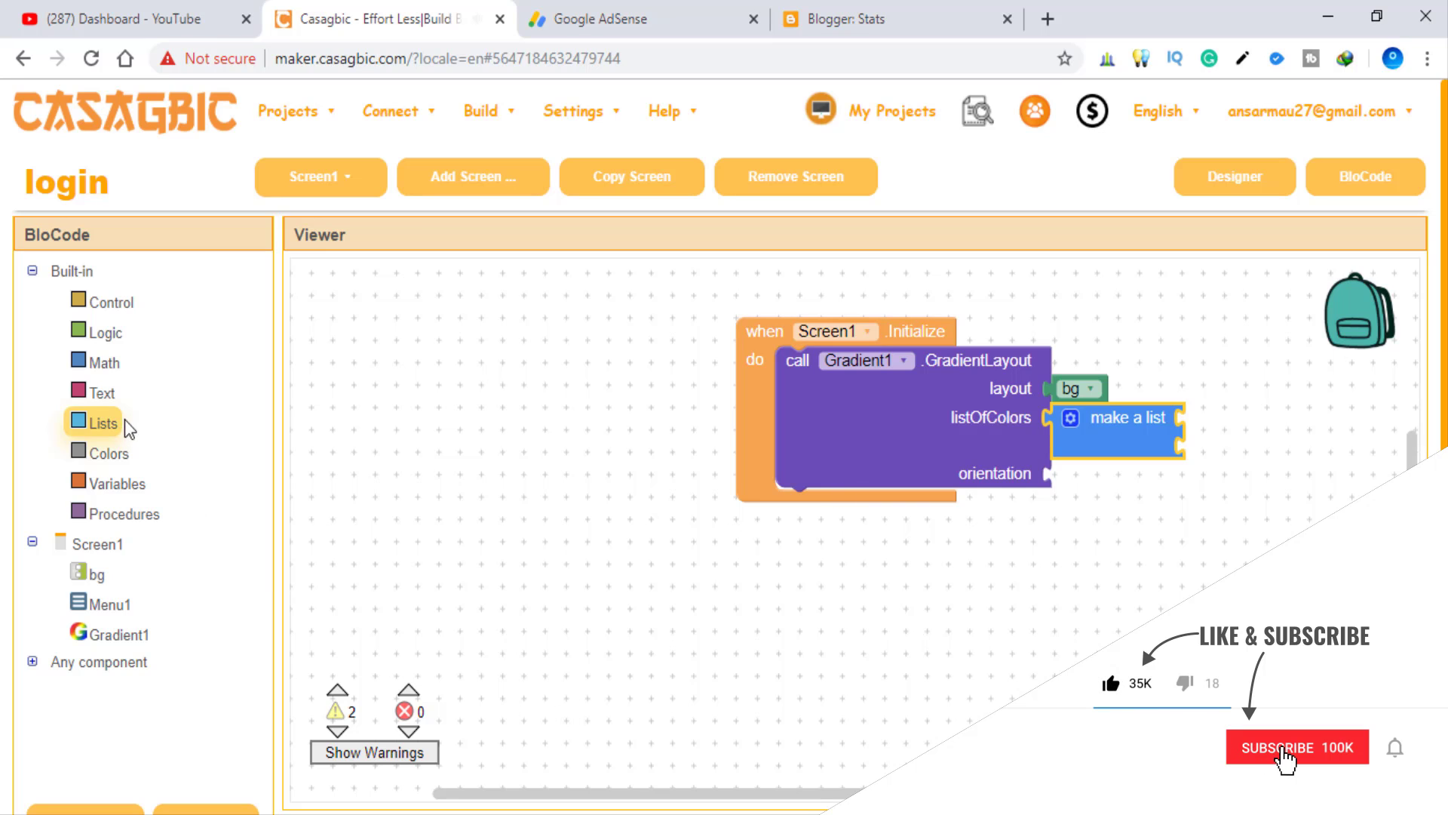
{"action": "left_click", "coordinate": [111, 456]}
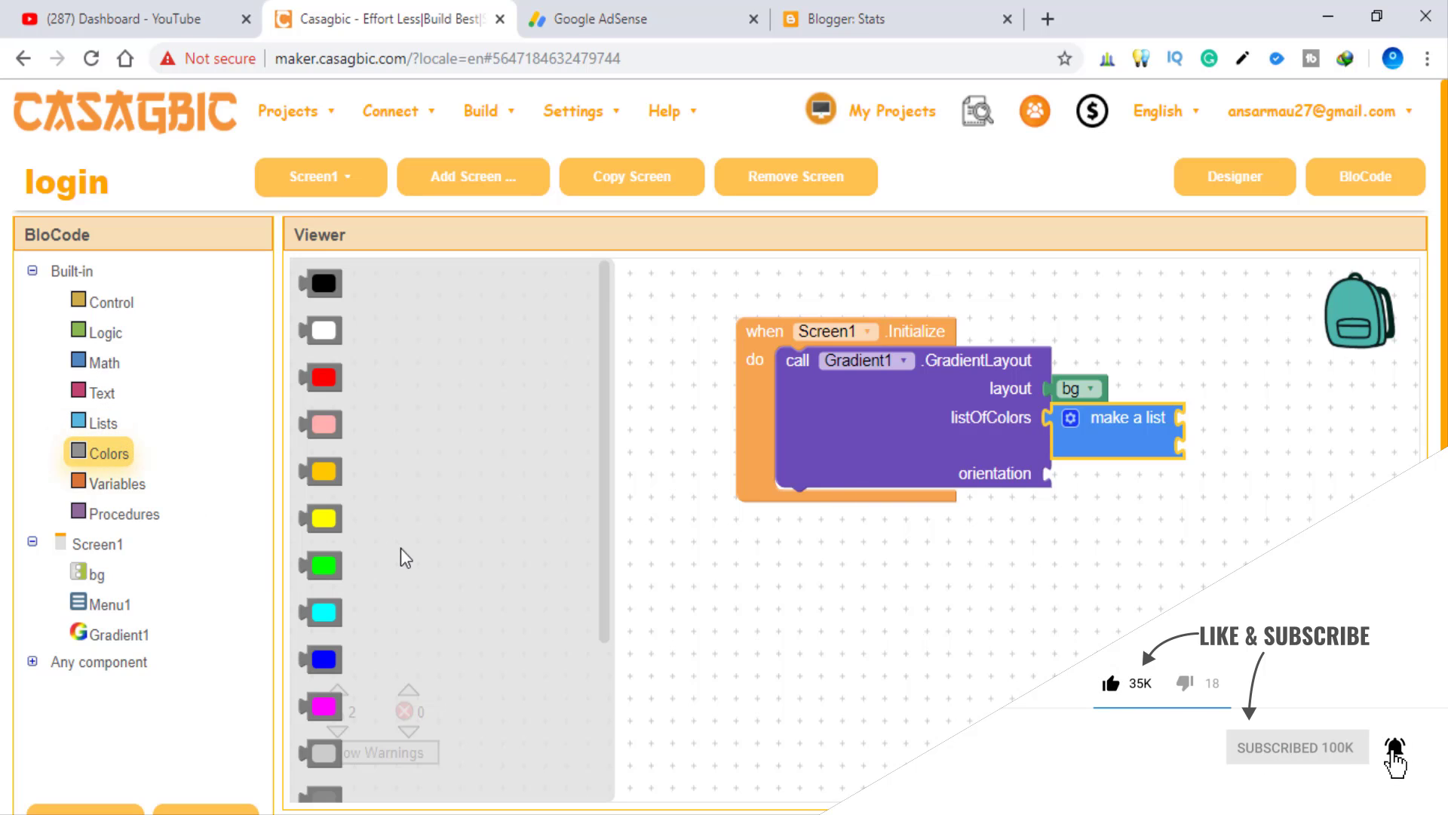
{"action": "mouse_move", "coordinate": [325, 660]}
{"action": "left_mouse_down"}
{"action": "mouse_move", "coordinate": [1233, 441]}
{"action": "mouse_move", "coordinate": [1217, 457]}
{"action": "left_mouse_up"}
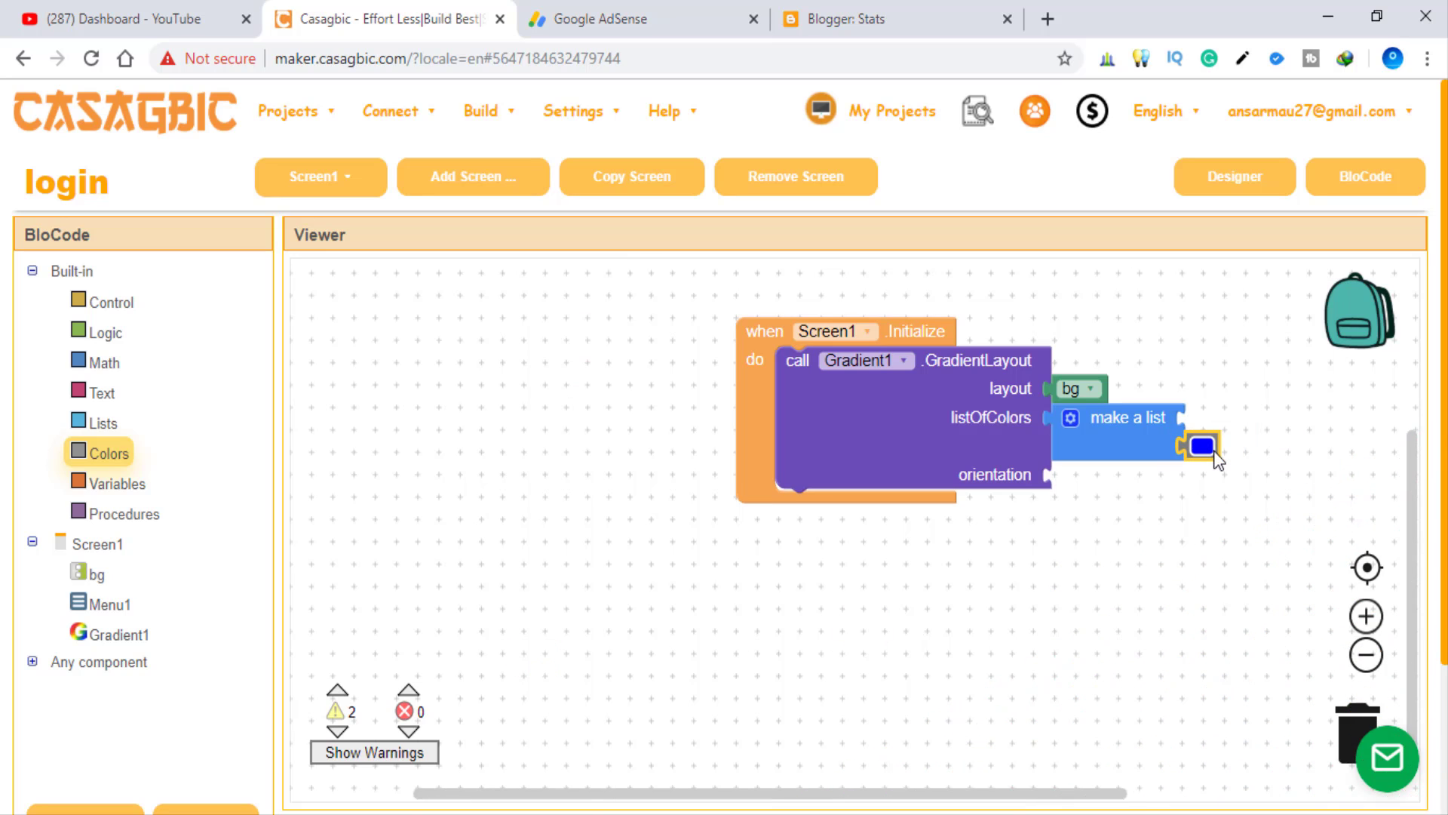
{"action": "left_click", "coordinate": [105, 460]}
{"action": "left_click_drag", "start_coordinate": [323, 424], "coordinate": [1199, 420]}
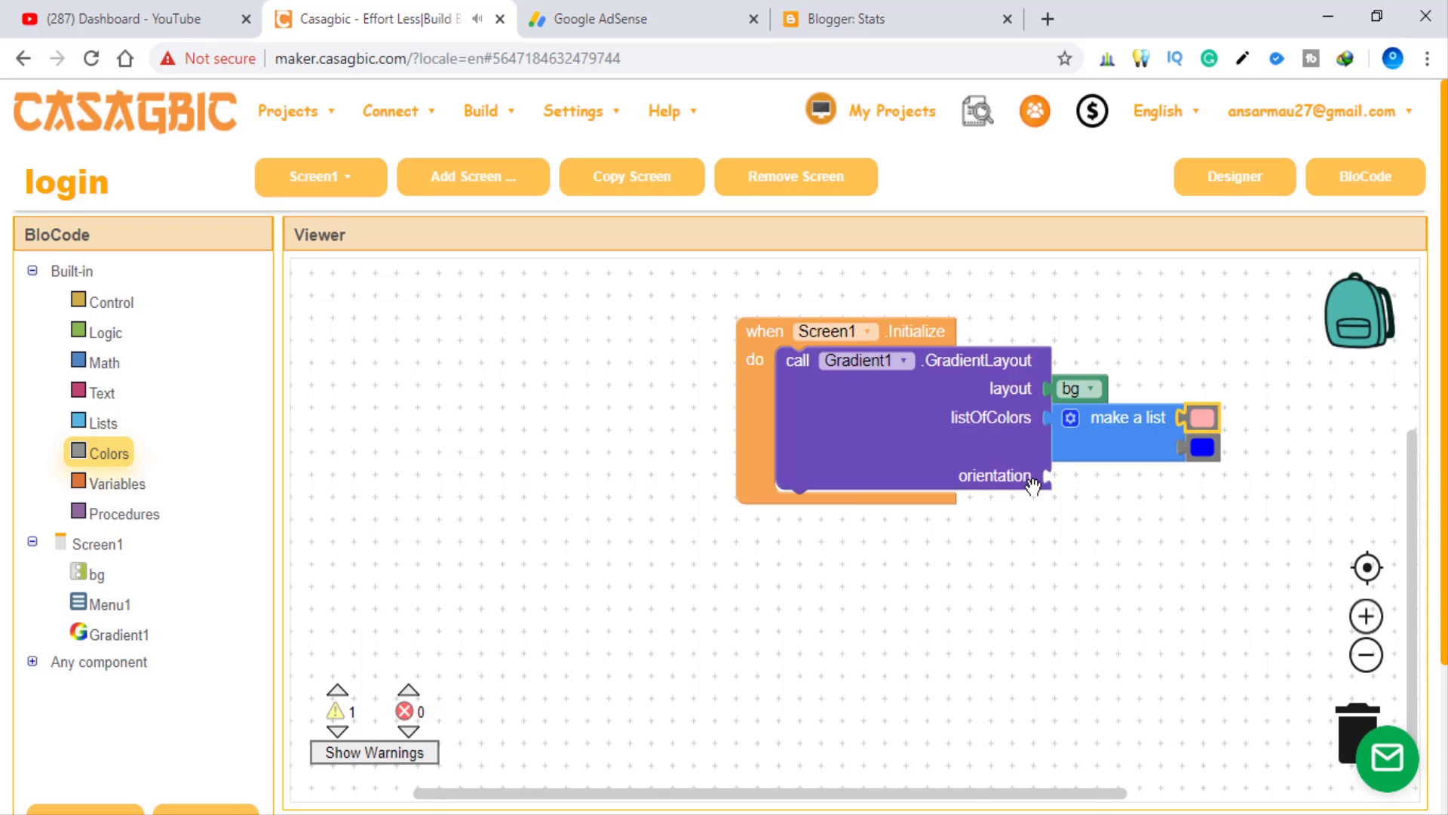
{"action": "left_click_drag", "start_coordinate": [759, 446], "coordinate": [696, 446]}
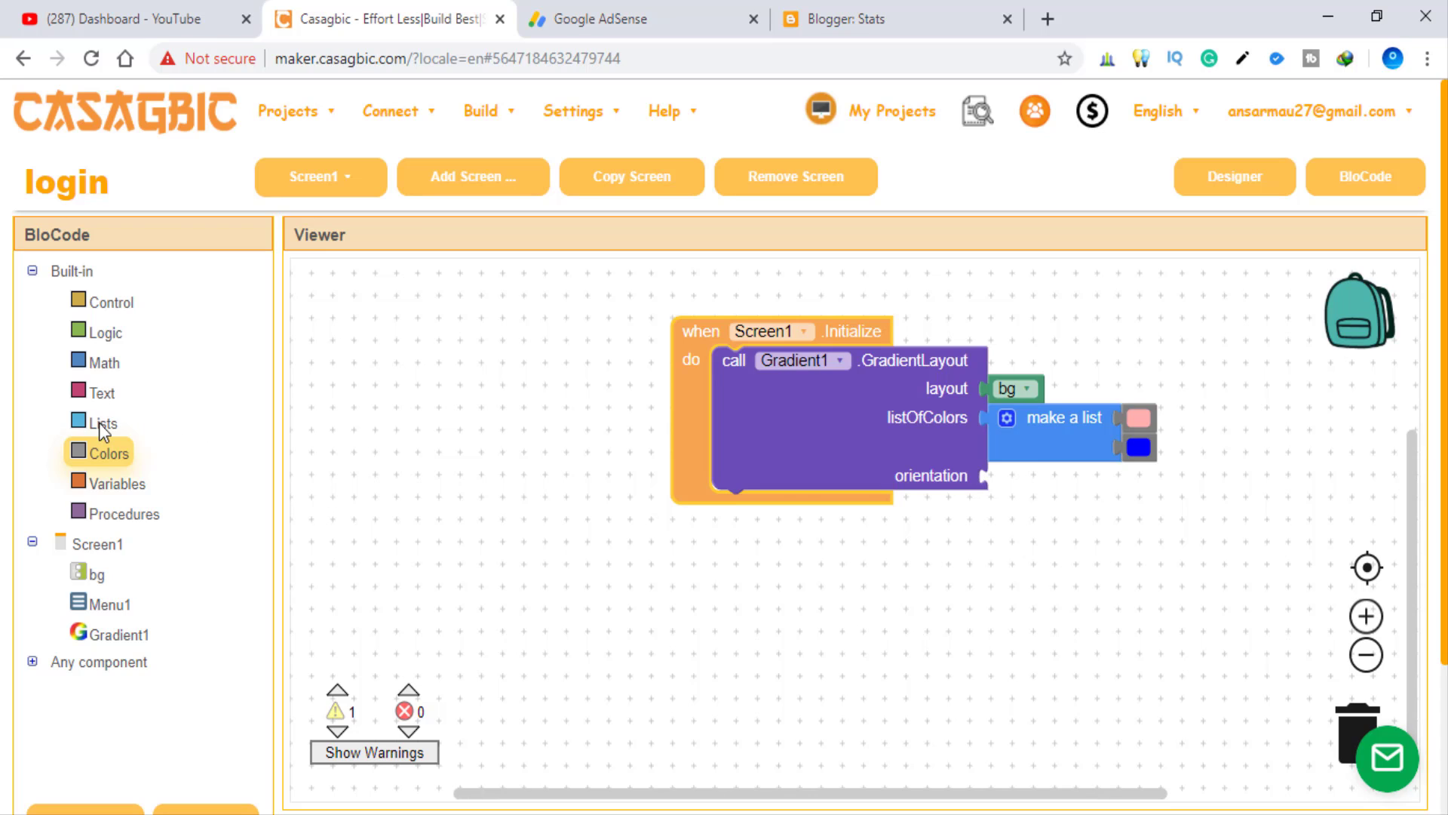
Set the GradientLayout orientation input to a Math number 0
{"action": "left_click", "coordinate": [104, 363]}
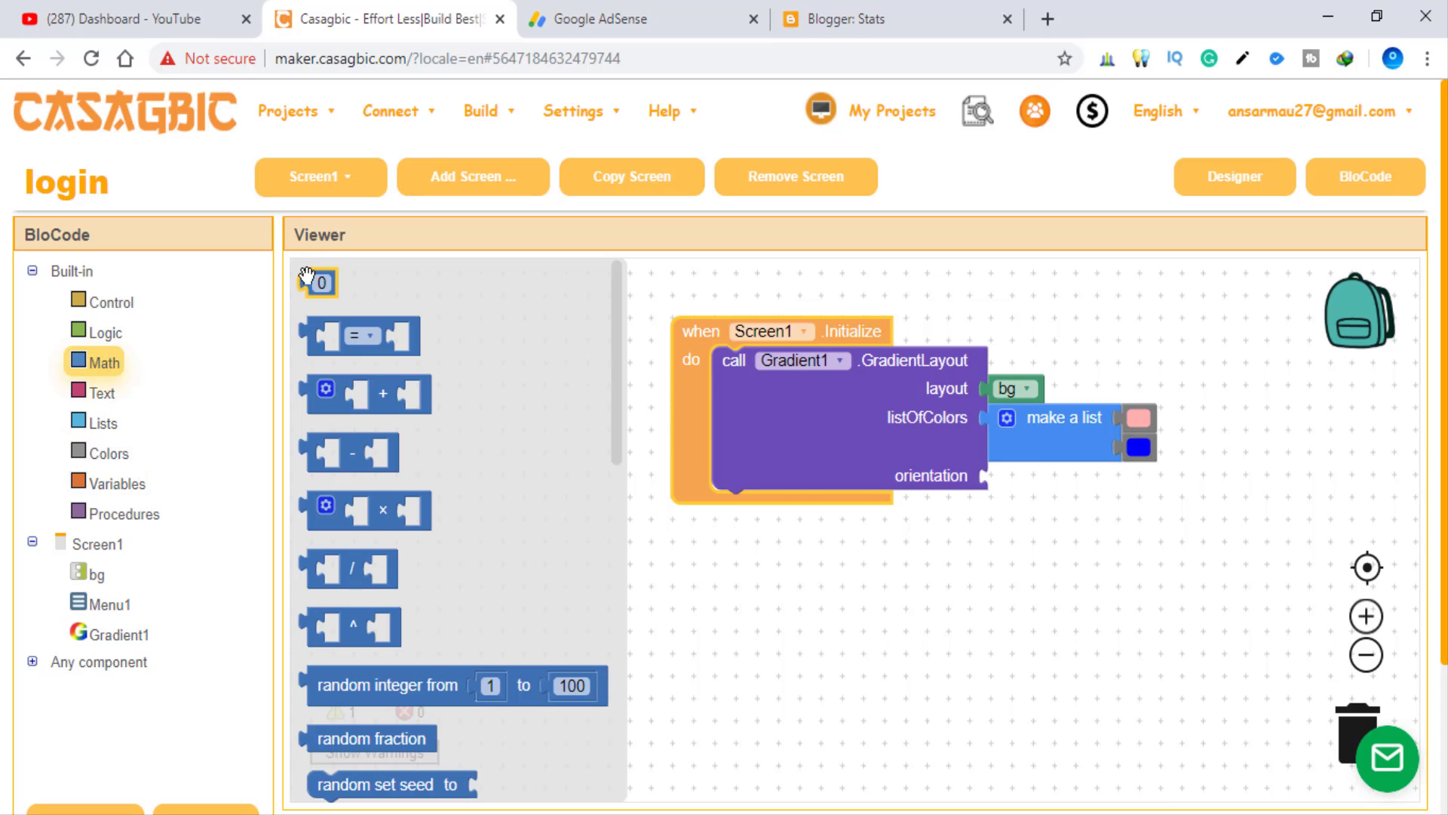
{"action": "mouse_move", "coordinate": [724, 377]}
{"action": "left_mouse_down"}
{"action": "mouse_move", "coordinate": [749, 395]}
{"action": "mouse_move", "coordinate": [656, 439]}
{"action": "left_mouse_up"}
{"action": "mouse_move", "coordinate": [815, 491]}
{"action": "left_mouse_down"}
{"action": "mouse_move", "coordinate": [744, 557]}
{"action": "mouse_move", "coordinate": [771, 530]}
{"action": "left_mouse_up"}
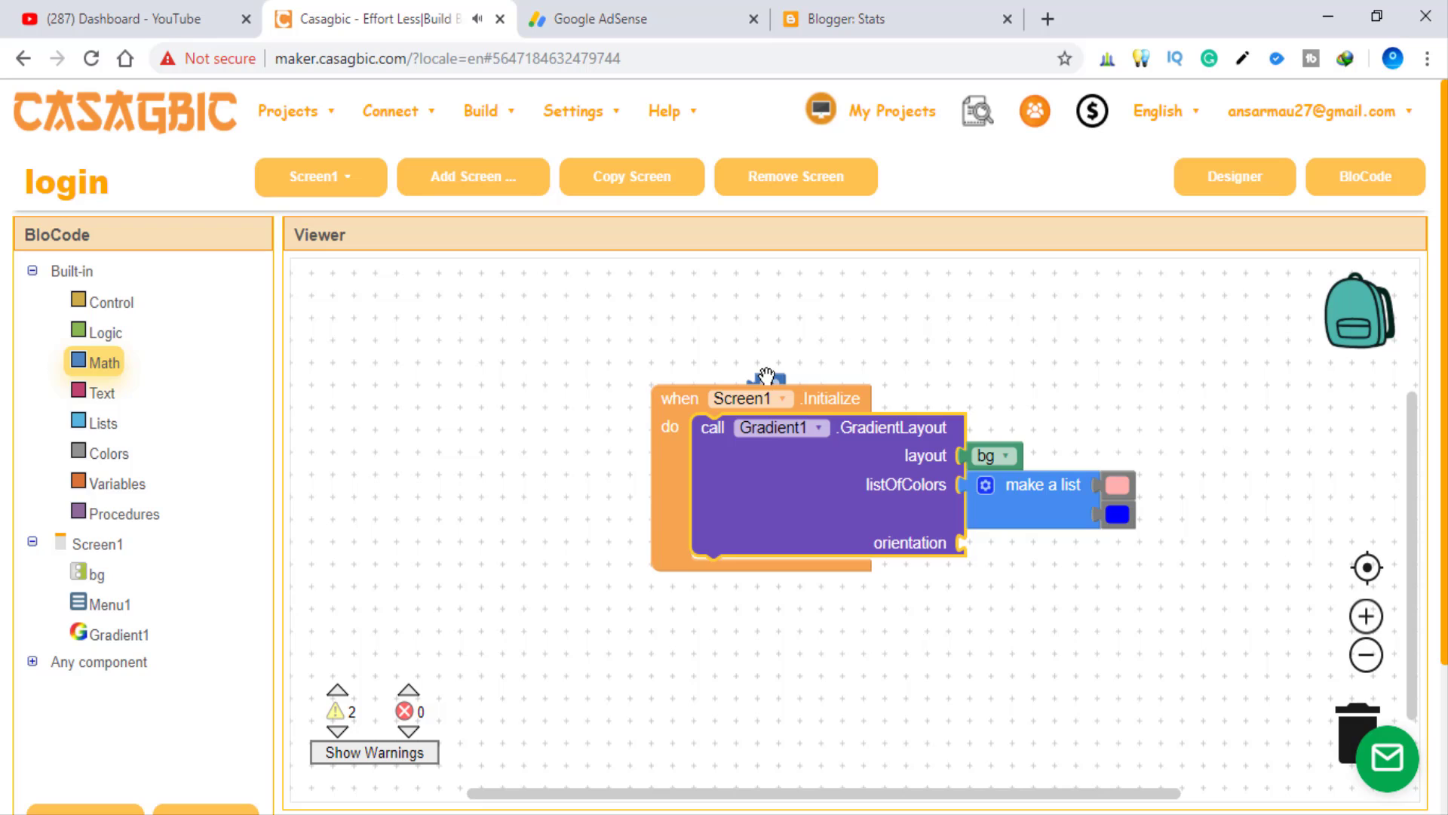
{"action": "left_click_drag", "start_coordinate": [767, 375], "coordinate": [981, 544]}
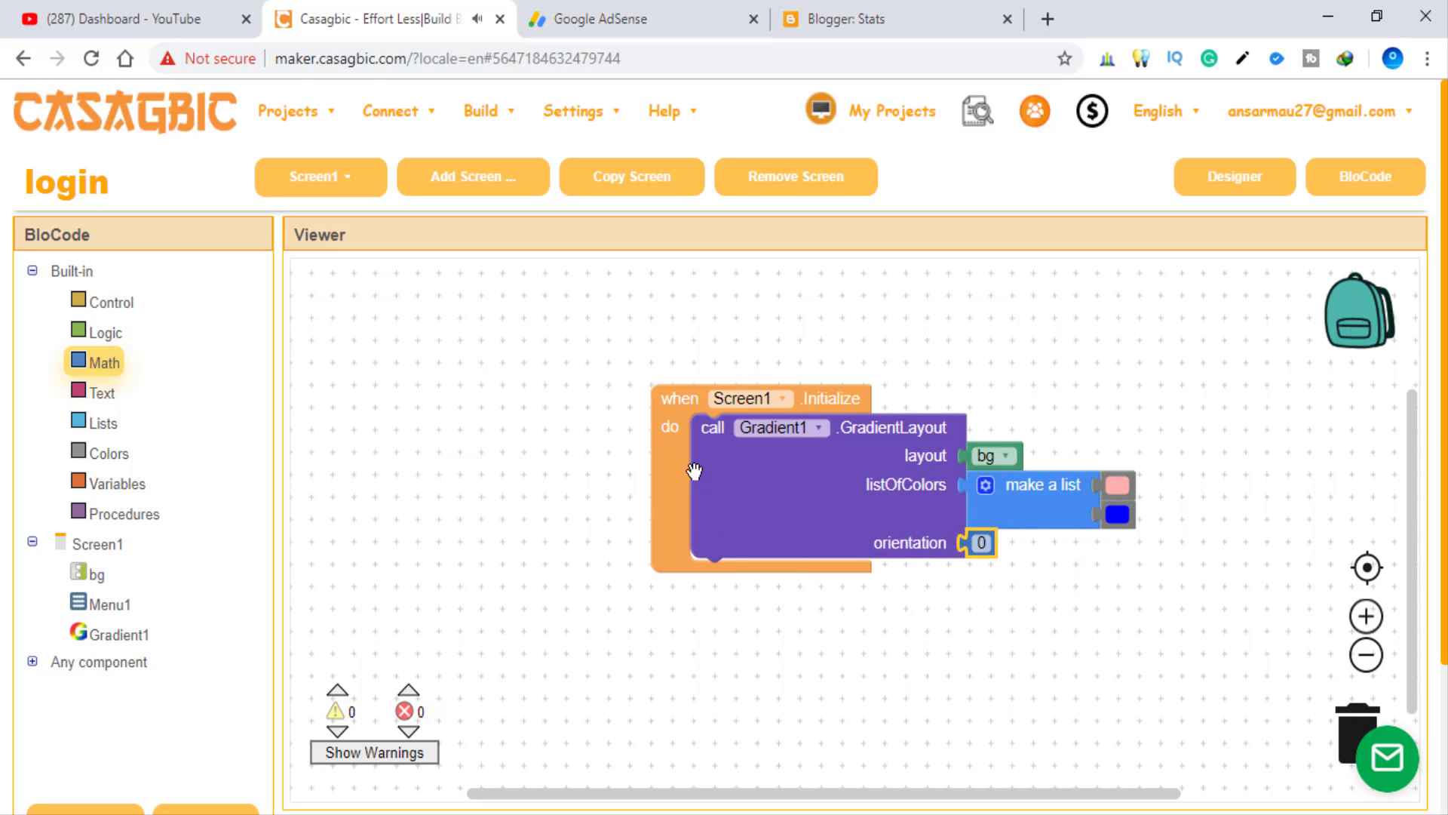
Connect the phone Companion to preview the app's pink-to-blue gradient background
{"action": "left_click", "coordinate": [1284, 178]}
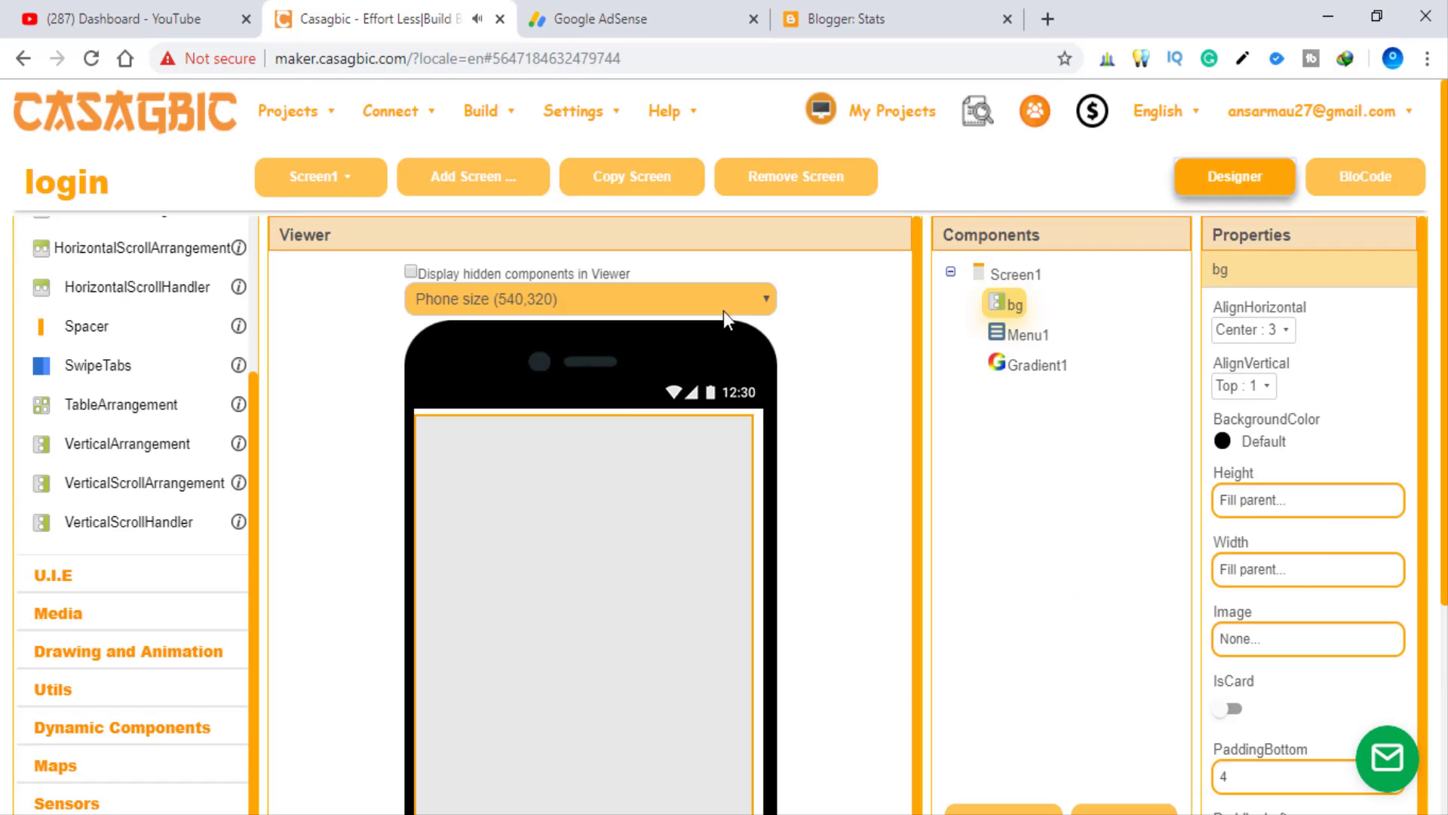
{"action": "scroll", "coordinate": [632, 487], "scroll_direction": "down", "scroll_amount": 1}
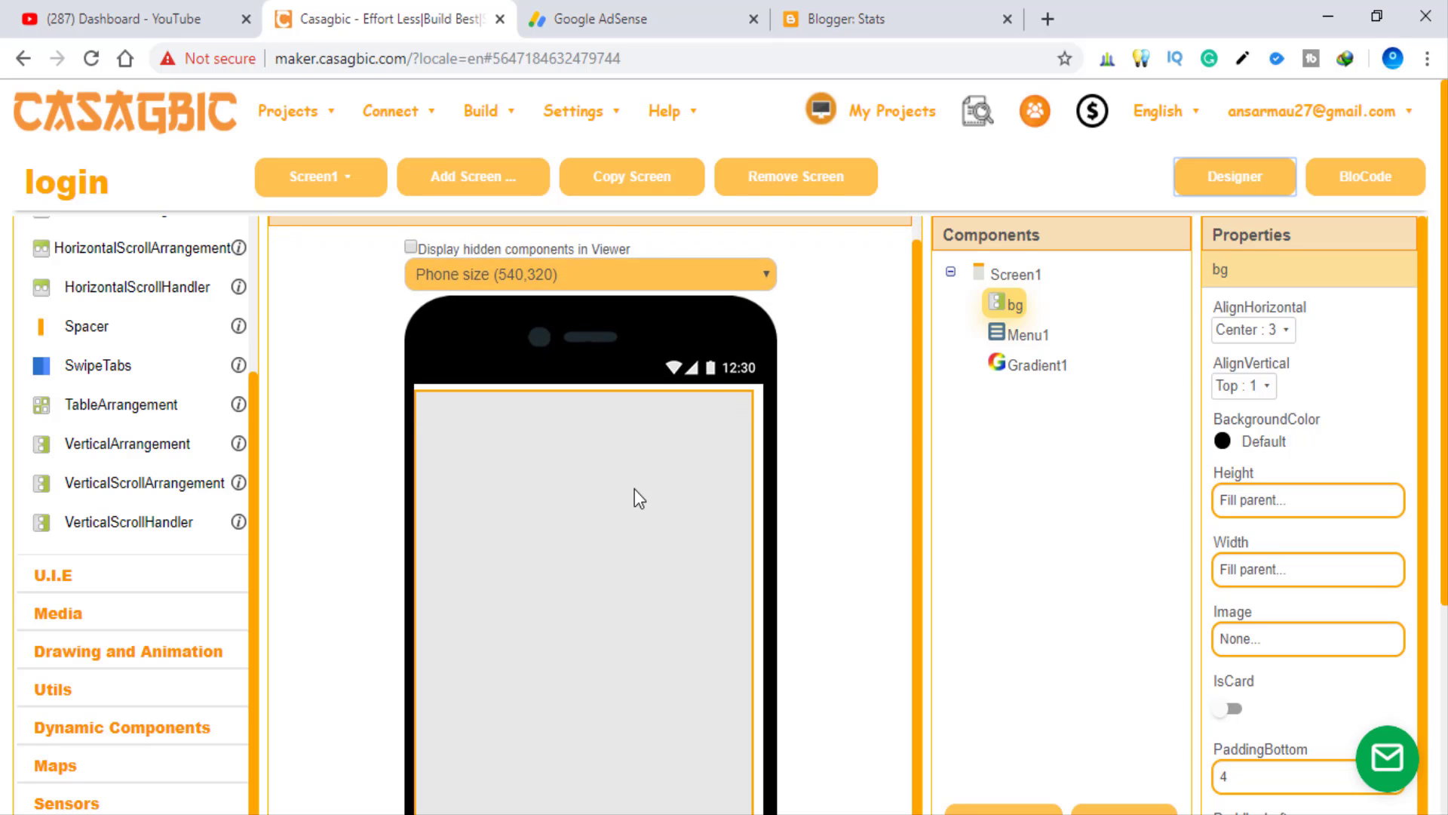
{"action": "left_click", "coordinate": [414, 115]}
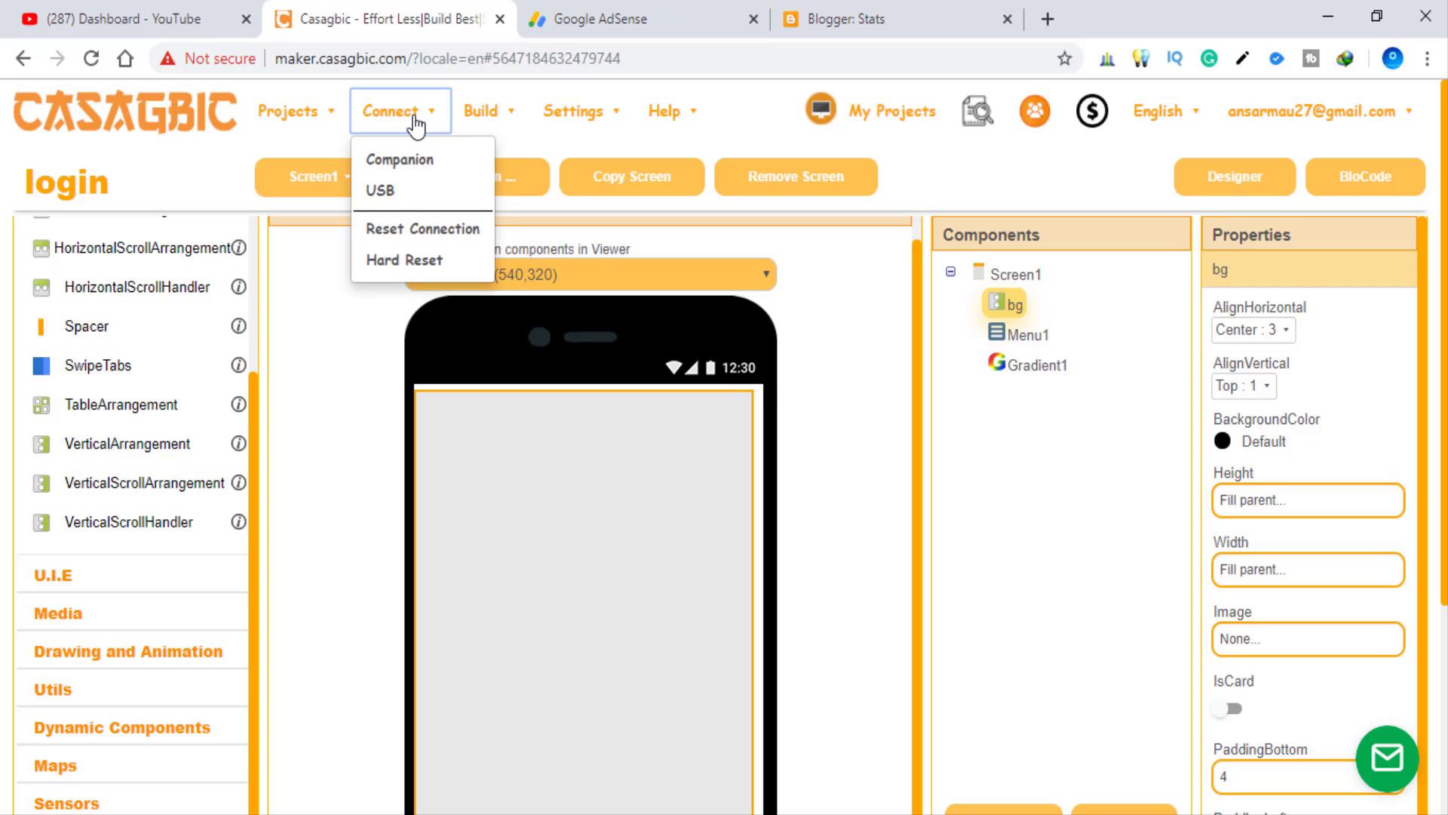
{"action": "left_click", "coordinate": [424, 181]}
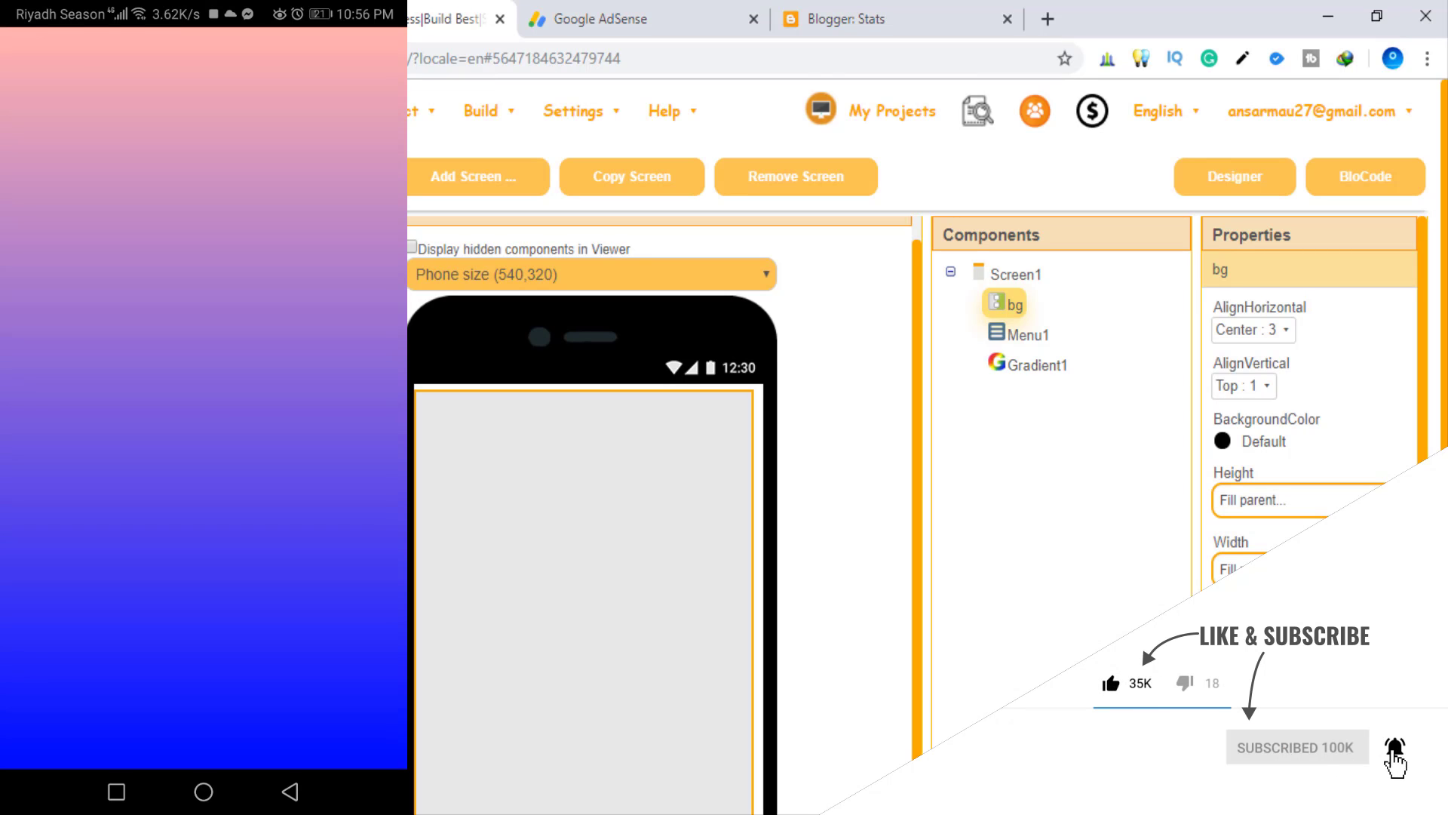
Pull the blue and pink colour blocks out of the gradient colour list
{"action": "left_click", "coordinate": [1354, 188]}
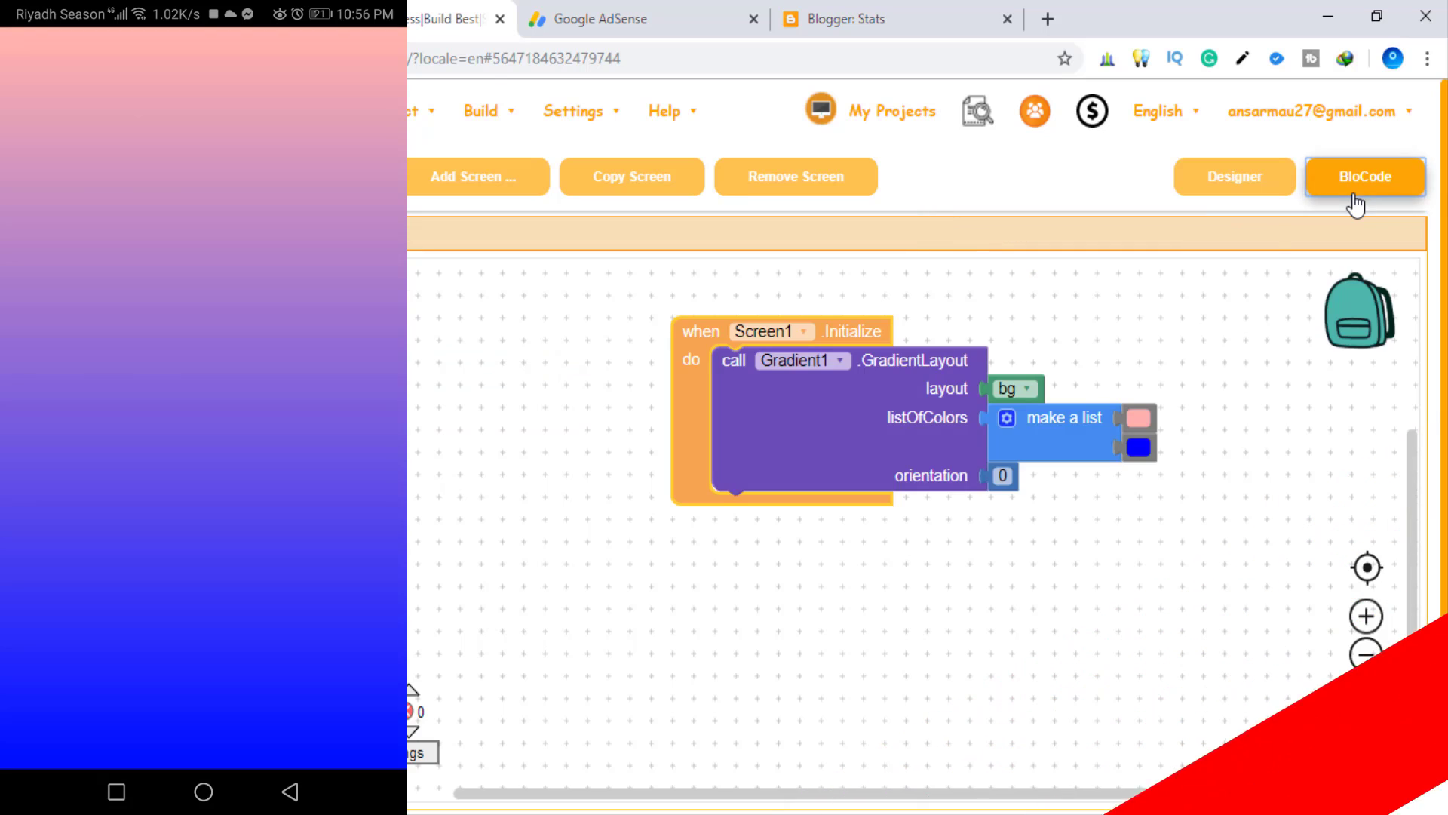
{"action": "left_click_drag", "start_coordinate": [1124, 445], "coordinate": [1221, 445]}
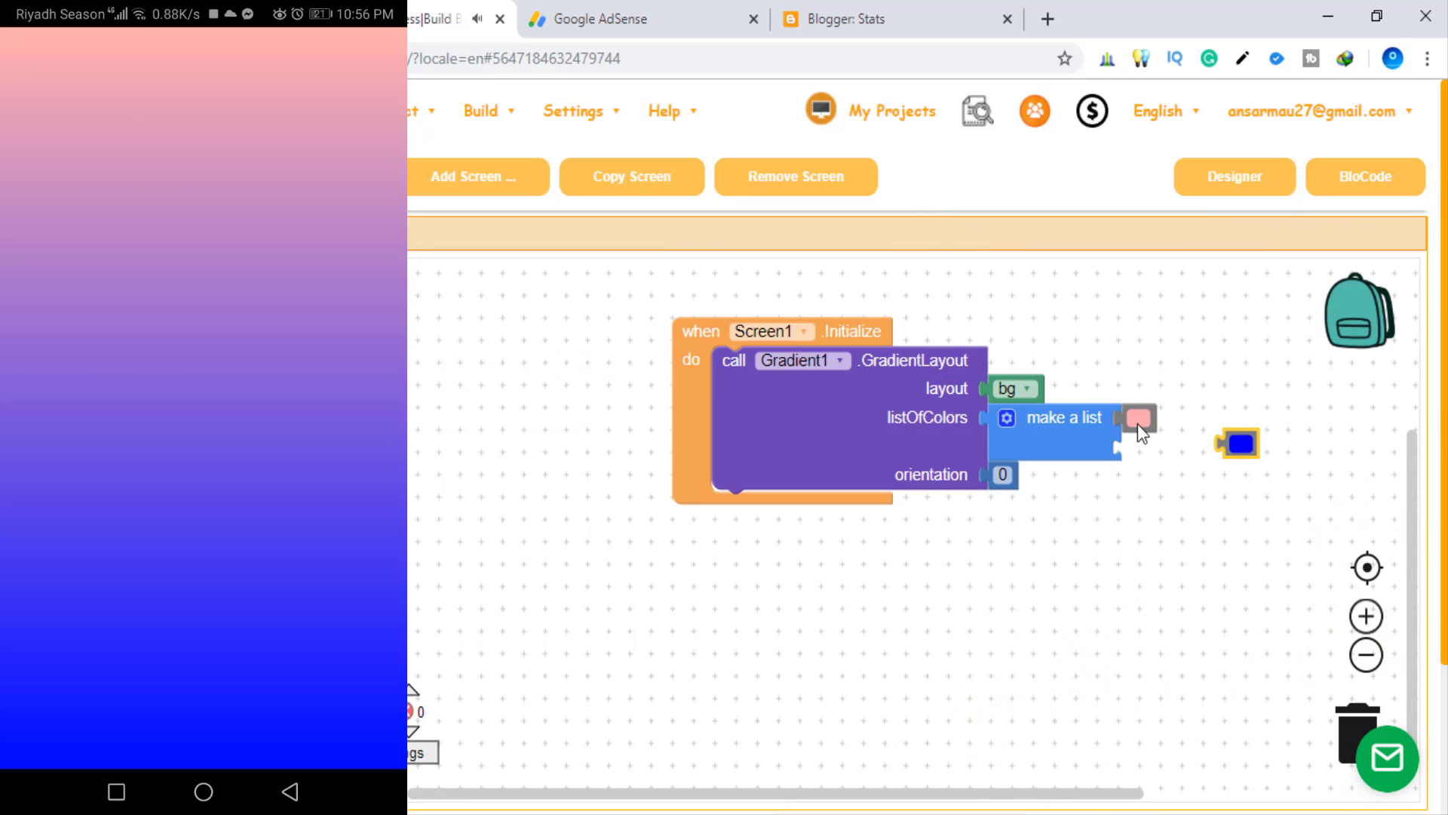
{"action": "mouse_move", "coordinate": [1138, 423]}
{"action": "left_mouse_down"}
{"action": "mouse_move", "coordinate": [1166, 464]}
{"action": "mouse_move", "coordinate": [1199, 419]}
{"action": "mouse_move", "coordinate": [1132, 409]}
{"action": "mouse_move", "coordinate": [1135, 439]}
{"action": "left_mouse_up"}
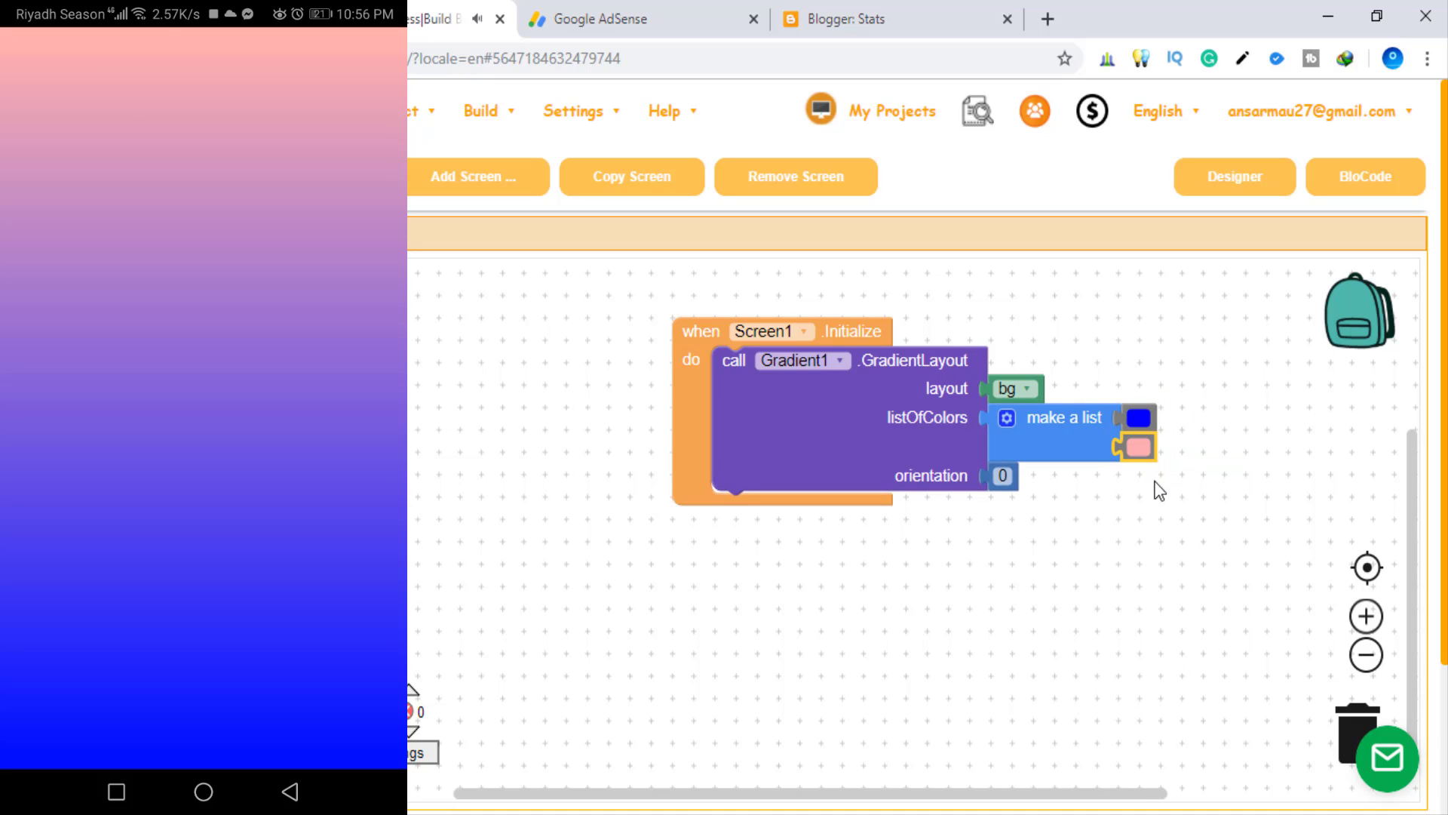
Set Screen1's AboutScreen to 1 and its StatusBarColor to Blue
{"action": "left_click", "coordinate": [1227, 181]}
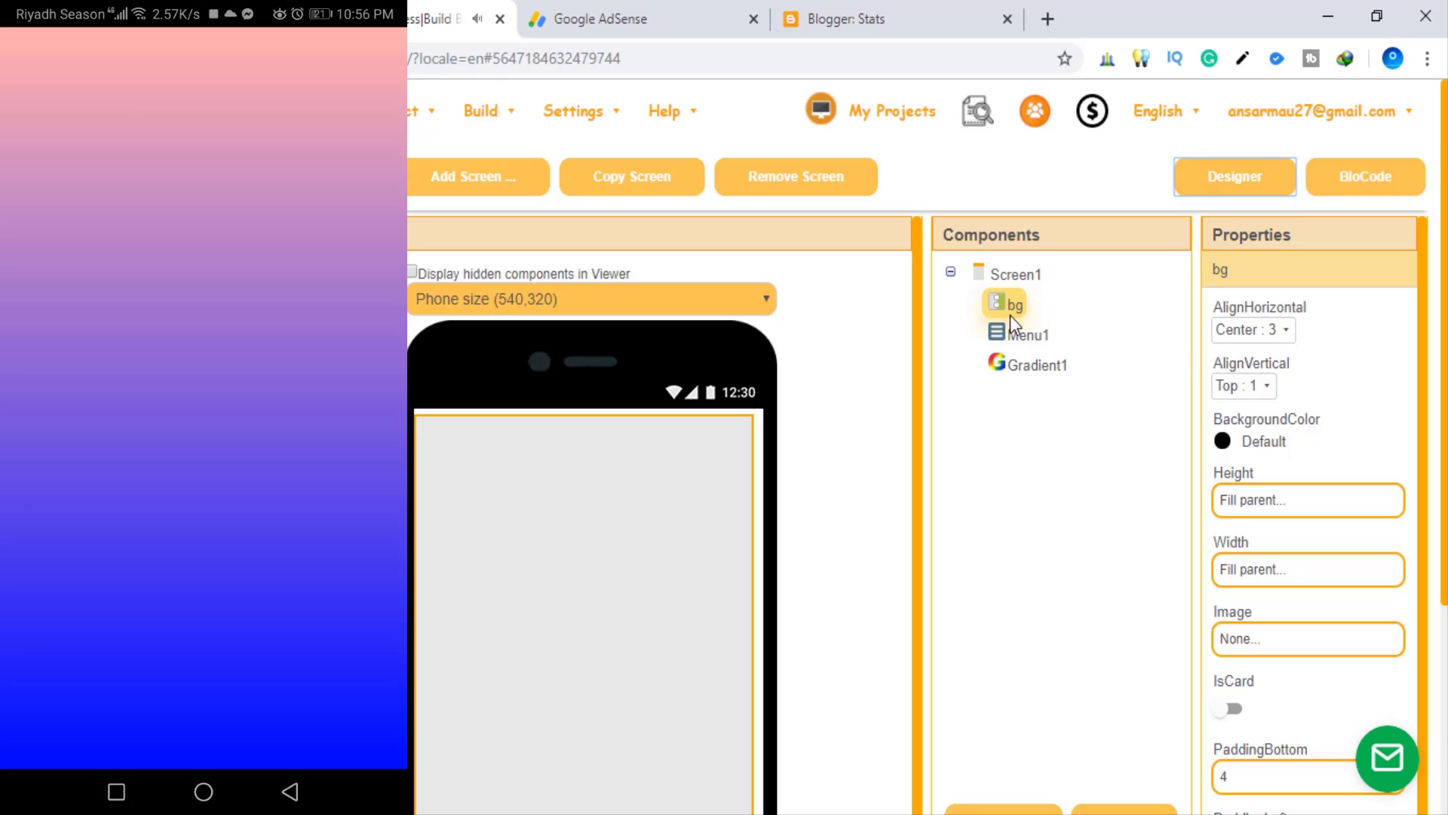
{"action": "left_click", "coordinate": [1000, 273]}
{"action": "left_click", "coordinate": [1247, 337]}
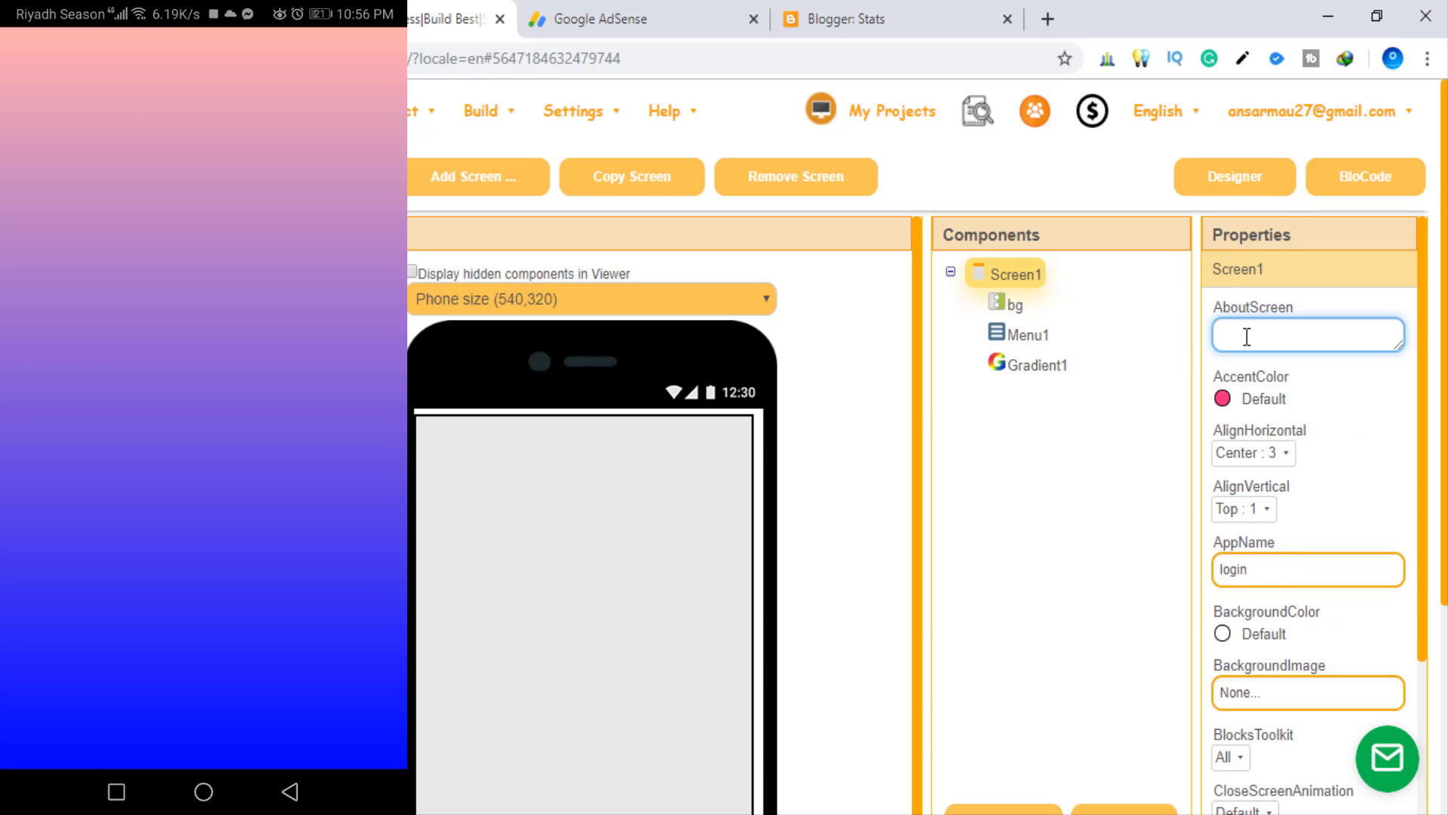
{"action": "type", "text": "1"}
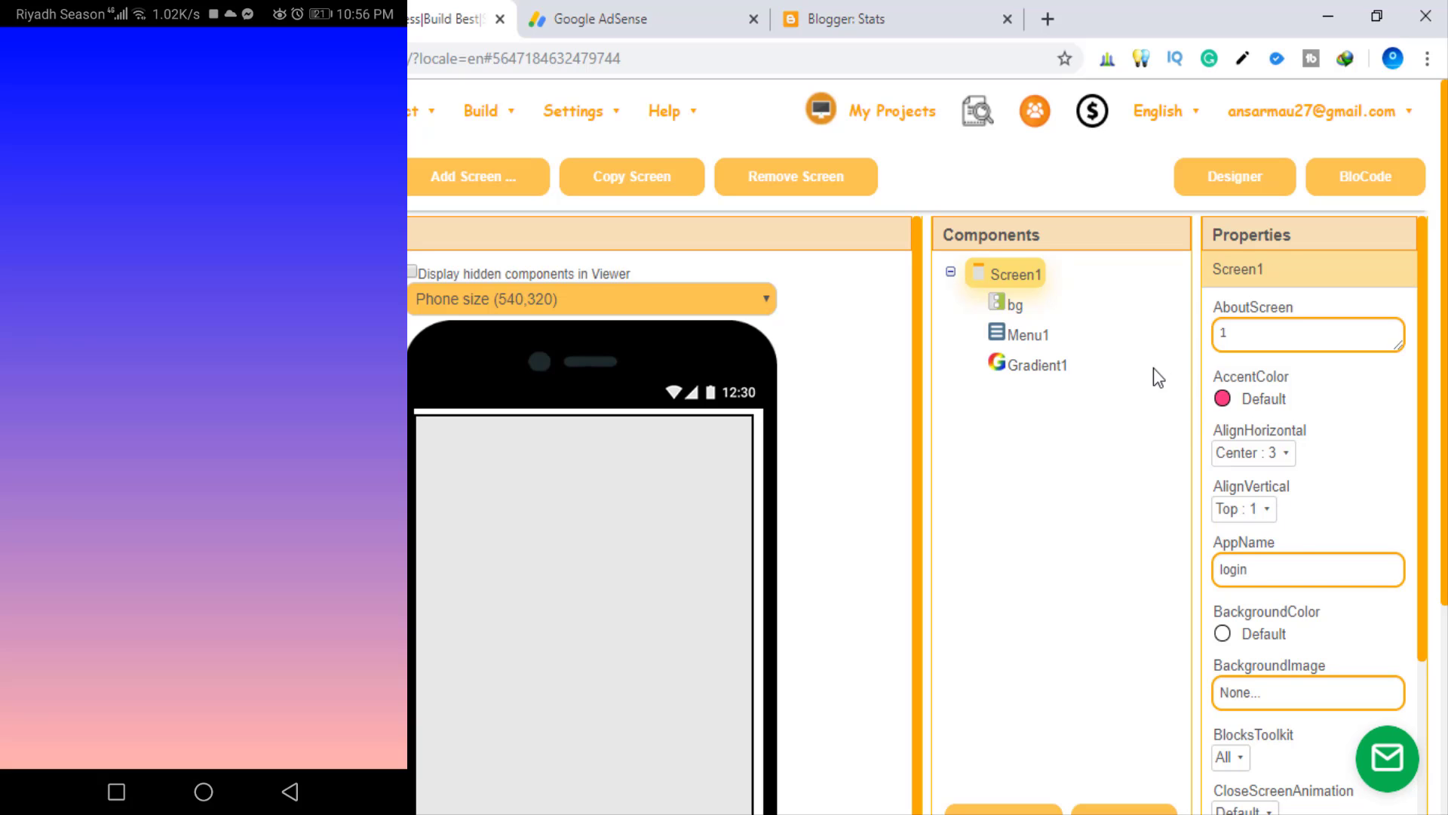
{"action": "scroll", "coordinate": [1334, 508], "scroll_direction": "down", "scroll_amount": 5}
{"action": "scroll", "coordinate": [1333, 494], "scroll_direction": "down", "scroll_amount": 5}
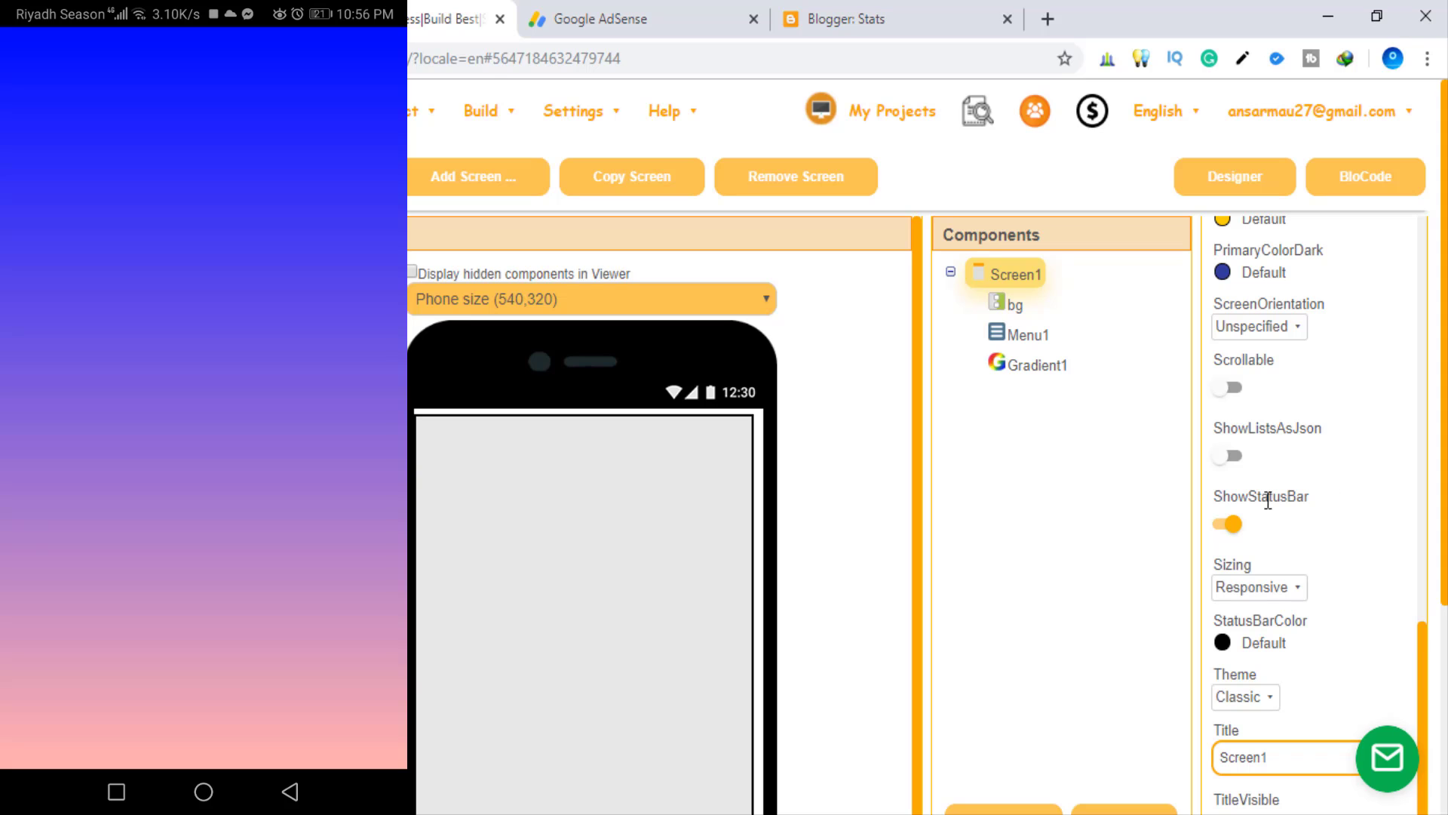
{"action": "left_click", "coordinate": [1249, 641]}
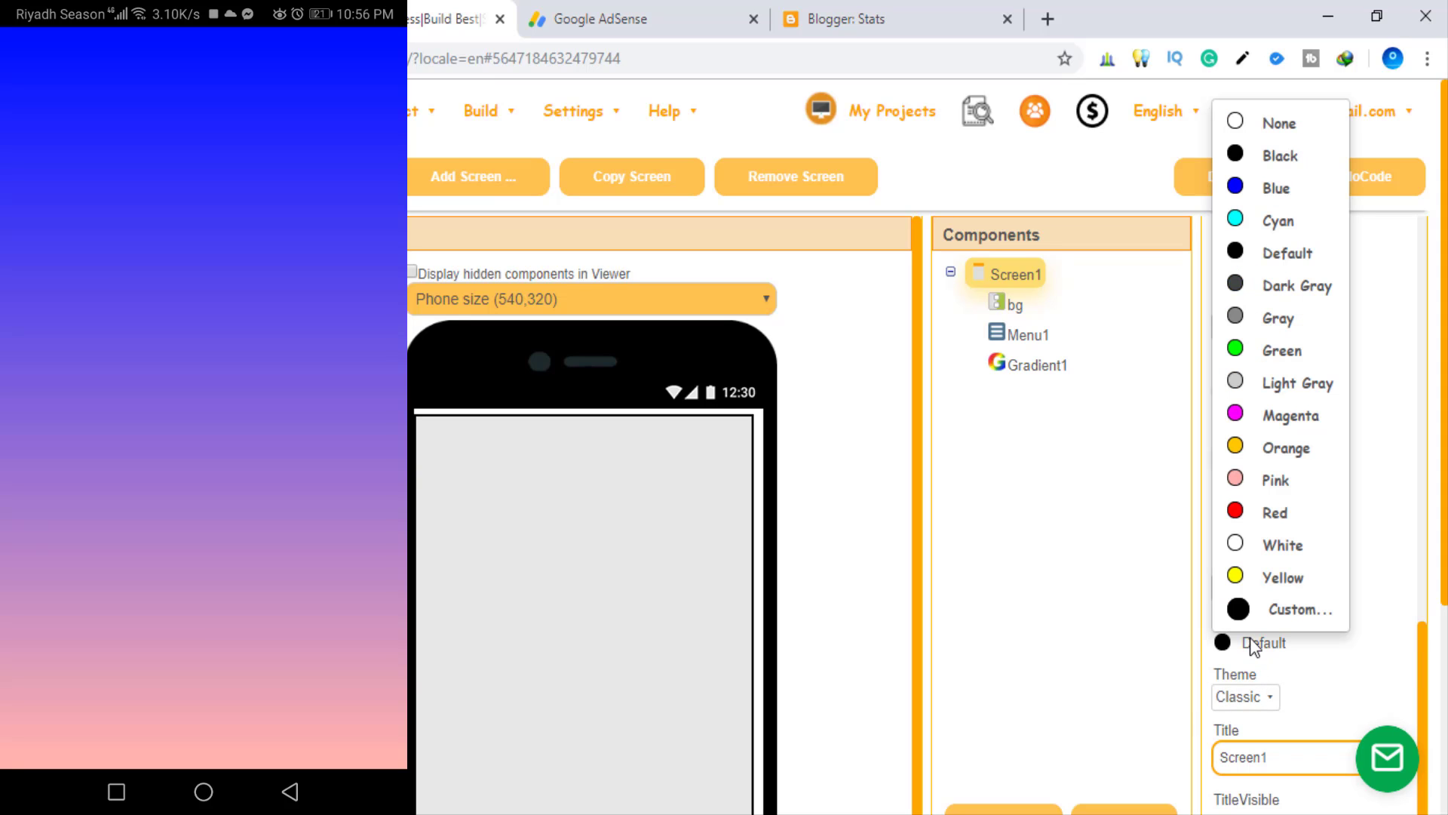
{"action": "left_click", "coordinate": [1277, 188]}
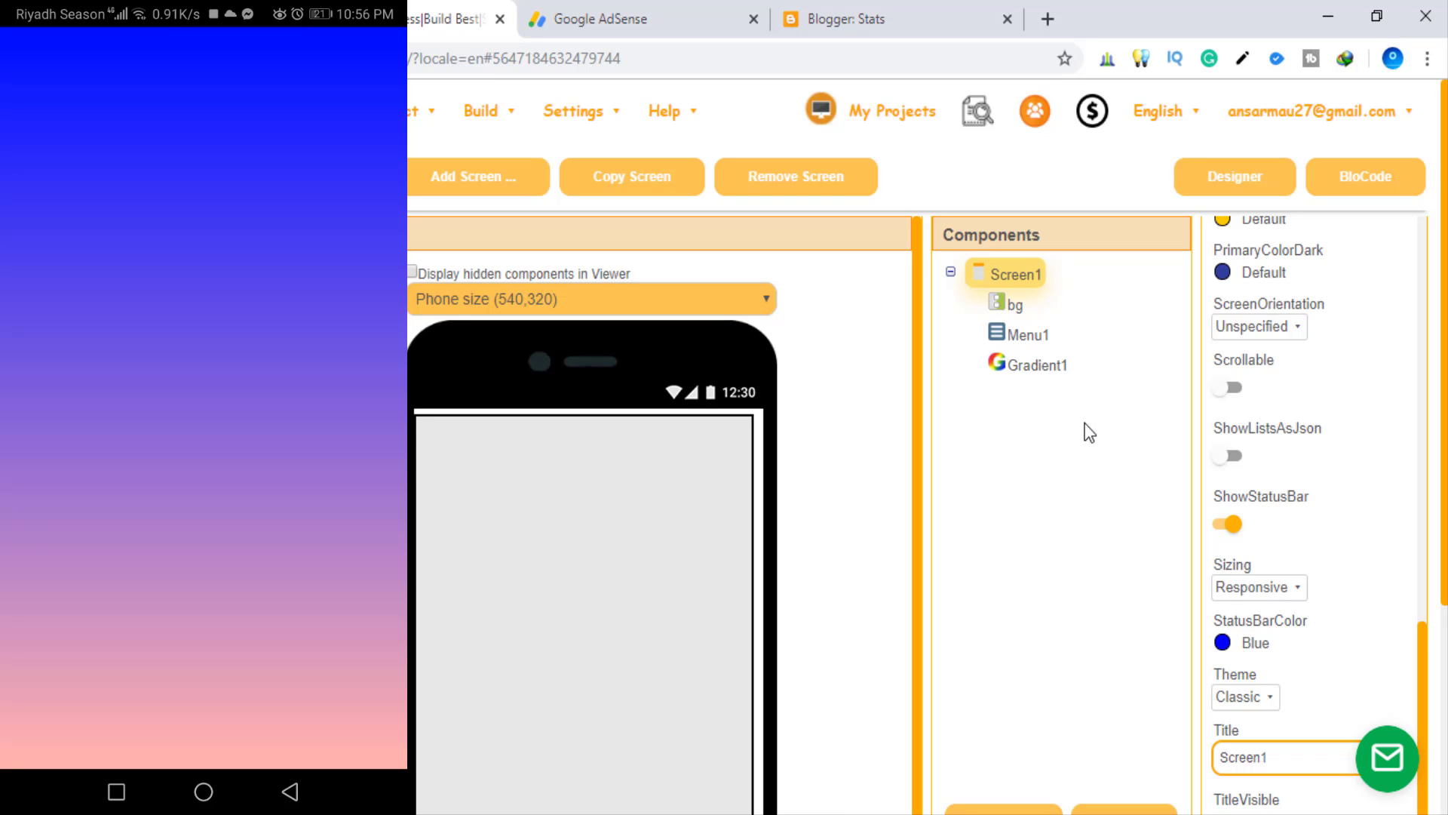
{"action": "left_click", "coordinate": [1044, 370]}
{"action": "left_click", "coordinate": [1379, 188]}
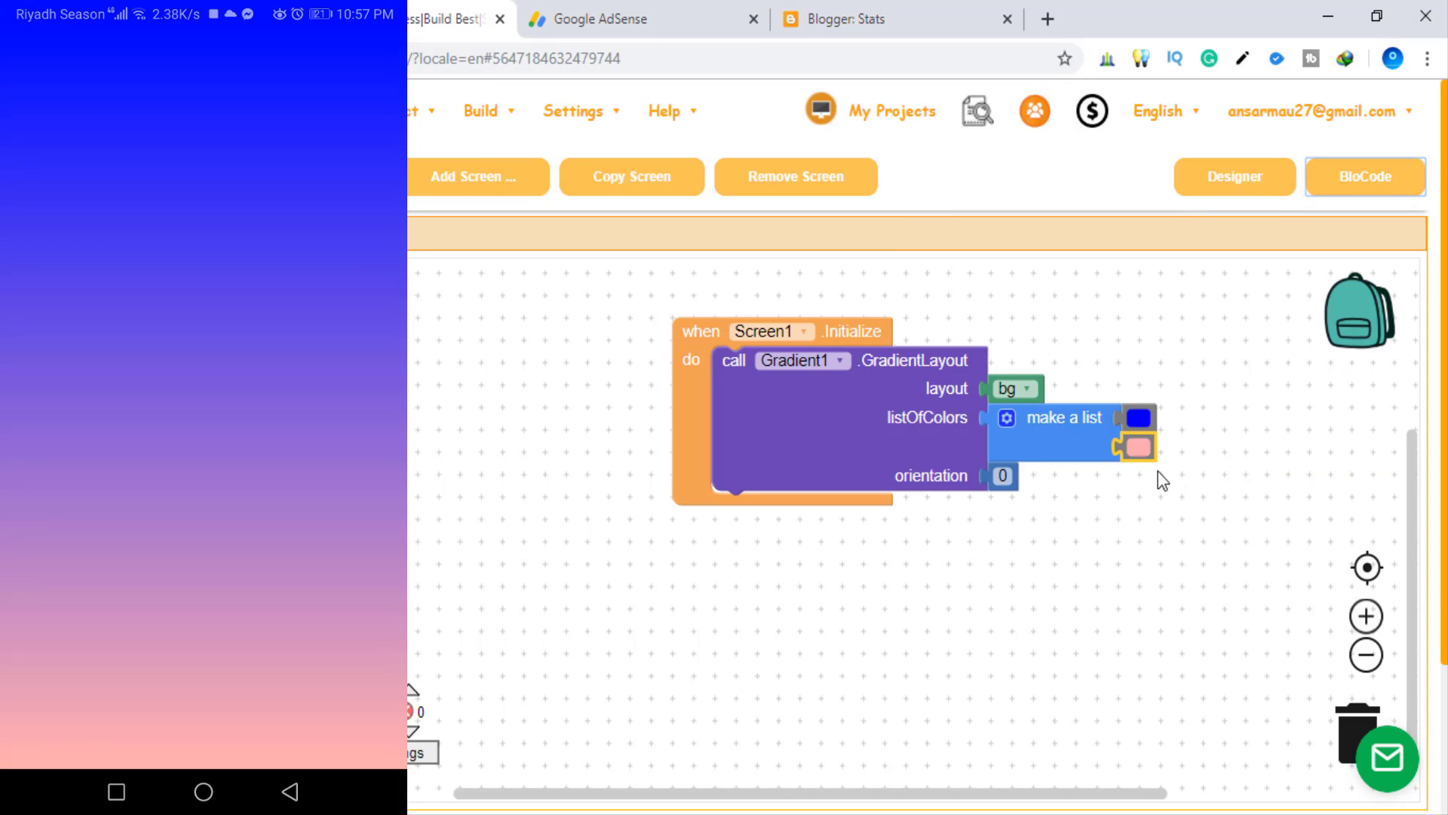
Change the second list colour to blue and refresh the preview with AboutScreen 2
{"action": "left_click", "coordinate": [1139, 446]}
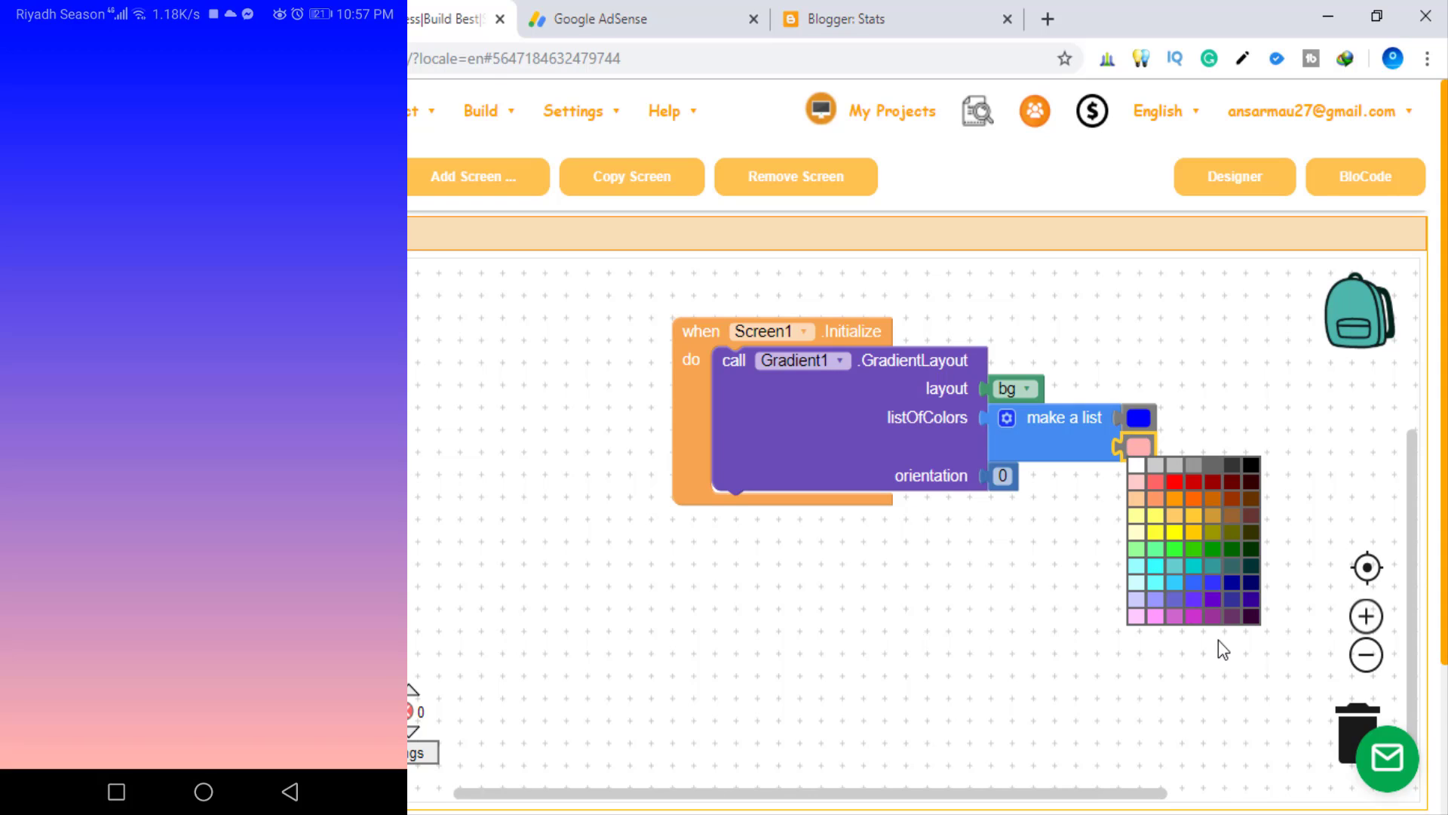
{"action": "left_click", "coordinate": [1193, 582]}
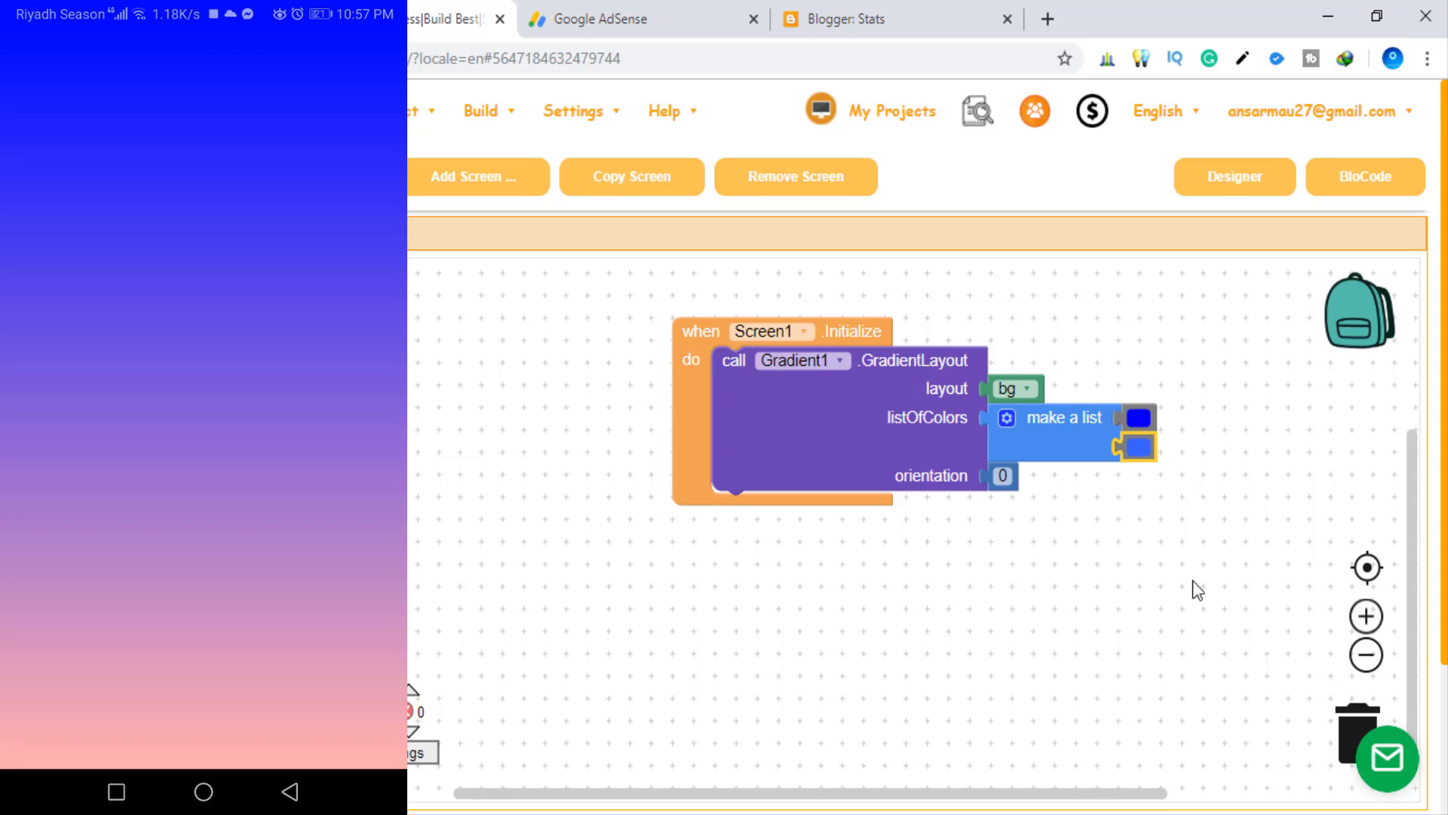
{"action": "left_click", "coordinate": [1245, 181]}
{"action": "left_click", "coordinate": [1042, 291]}
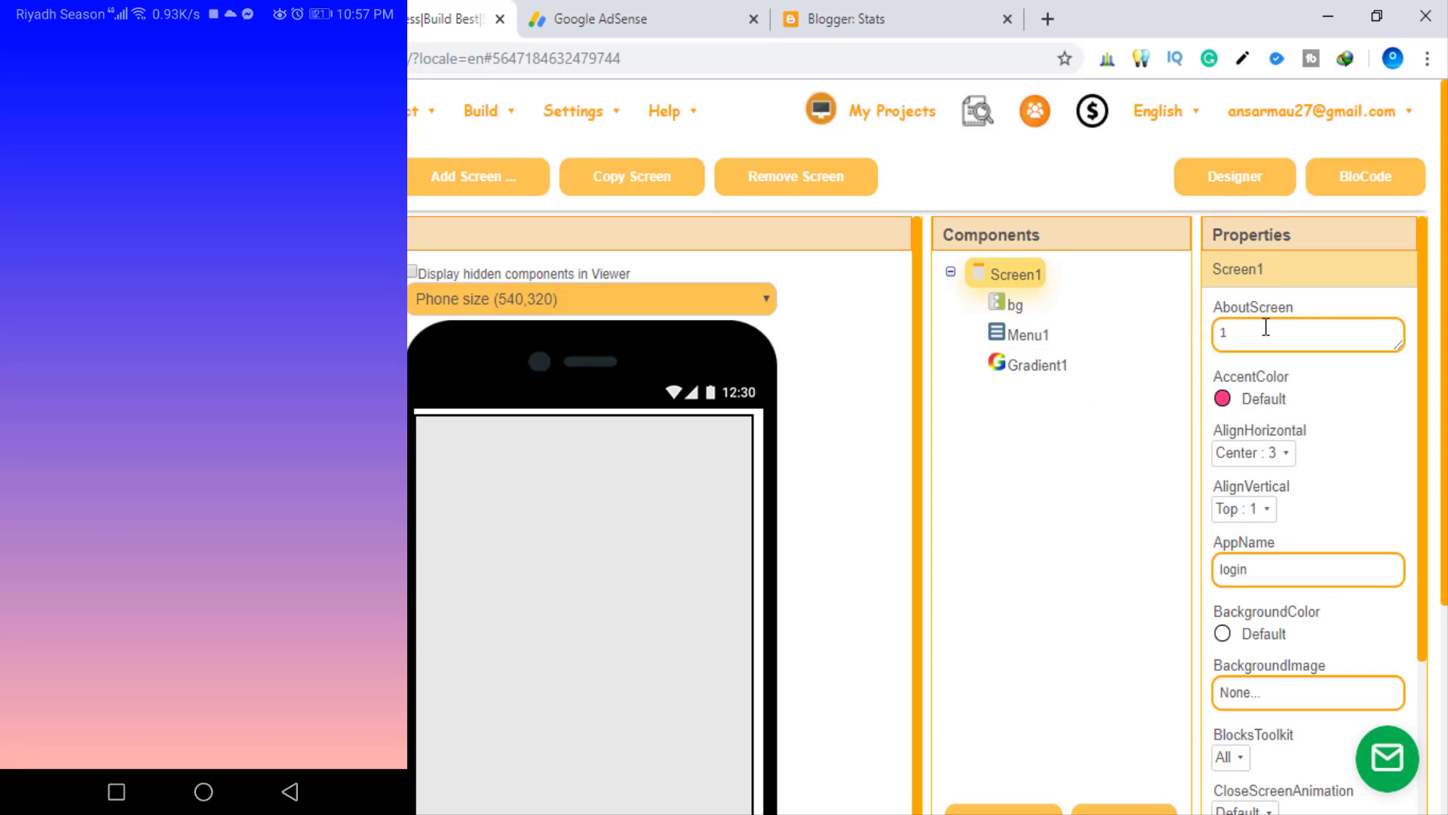
{"action": "key", "text": "Tab"}
{"action": "type", "text": "2"}
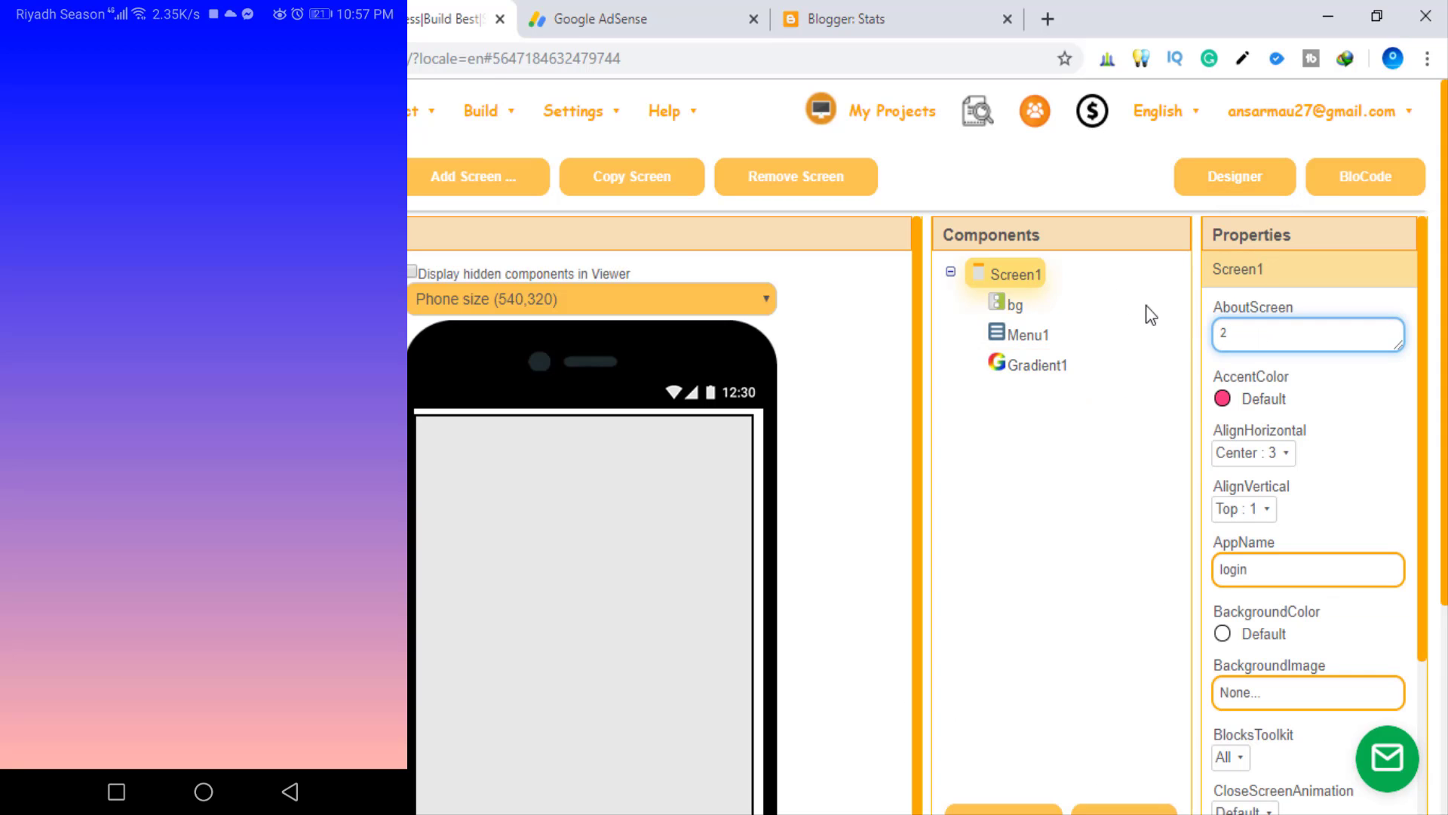
{"action": "key", "text": "Return"}
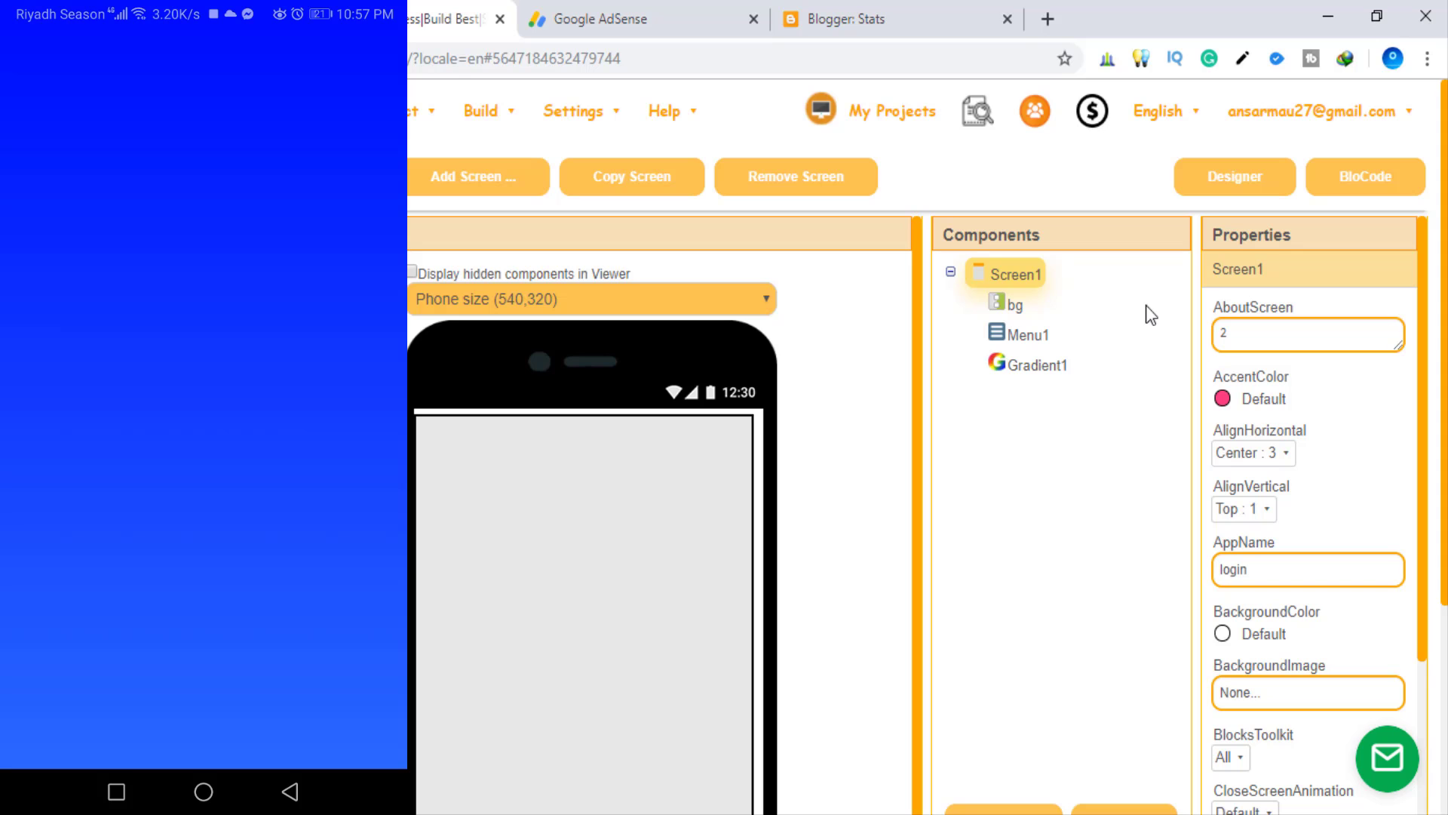
Change the second gradient colour to cyan and refresh with AboutScreen 1
{"action": "left_click", "coordinate": [1354, 184]}
{"action": "left_click", "coordinate": [1139, 447]}
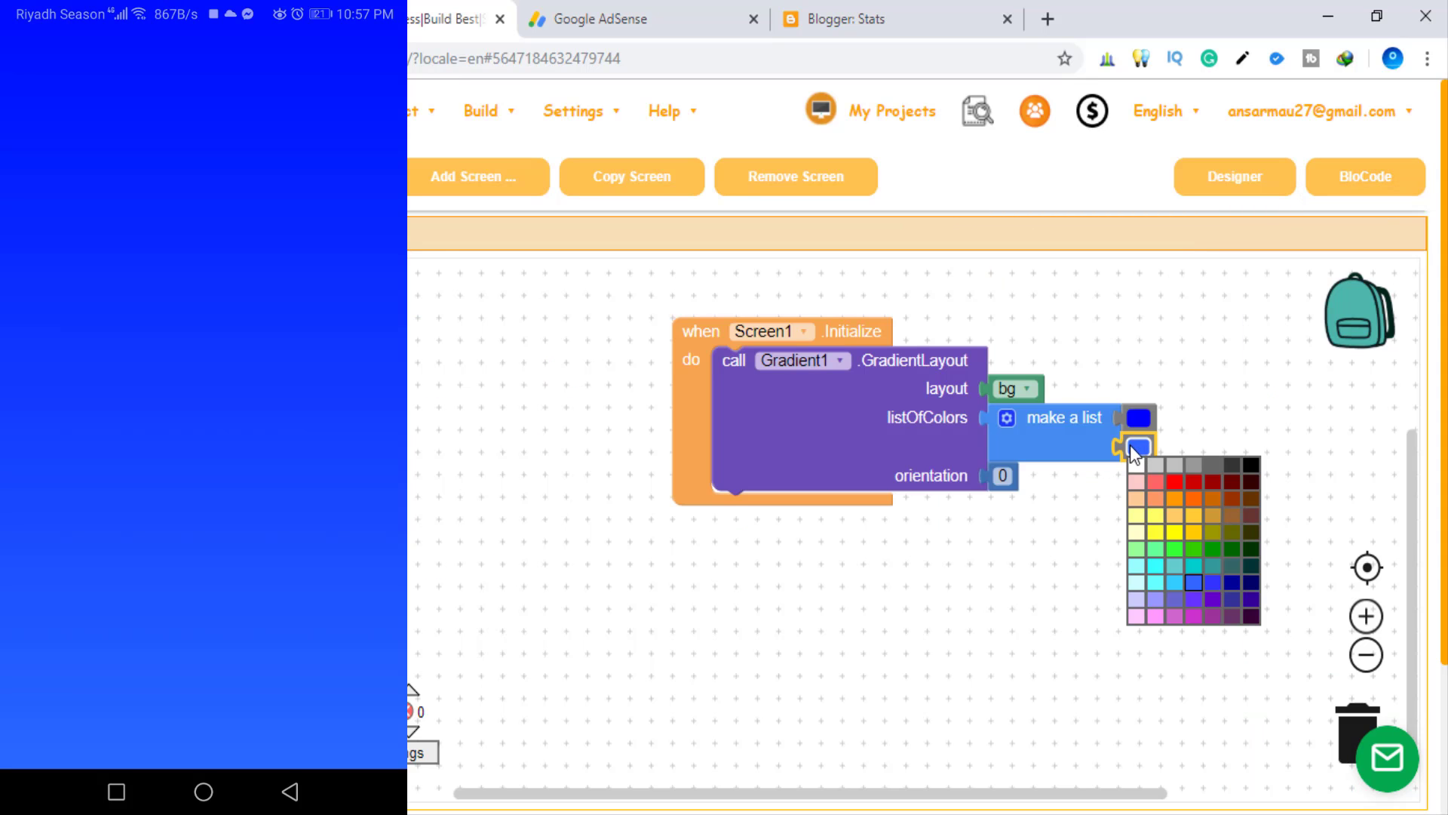
{"action": "left_click", "coordinate": [1141, 584]}
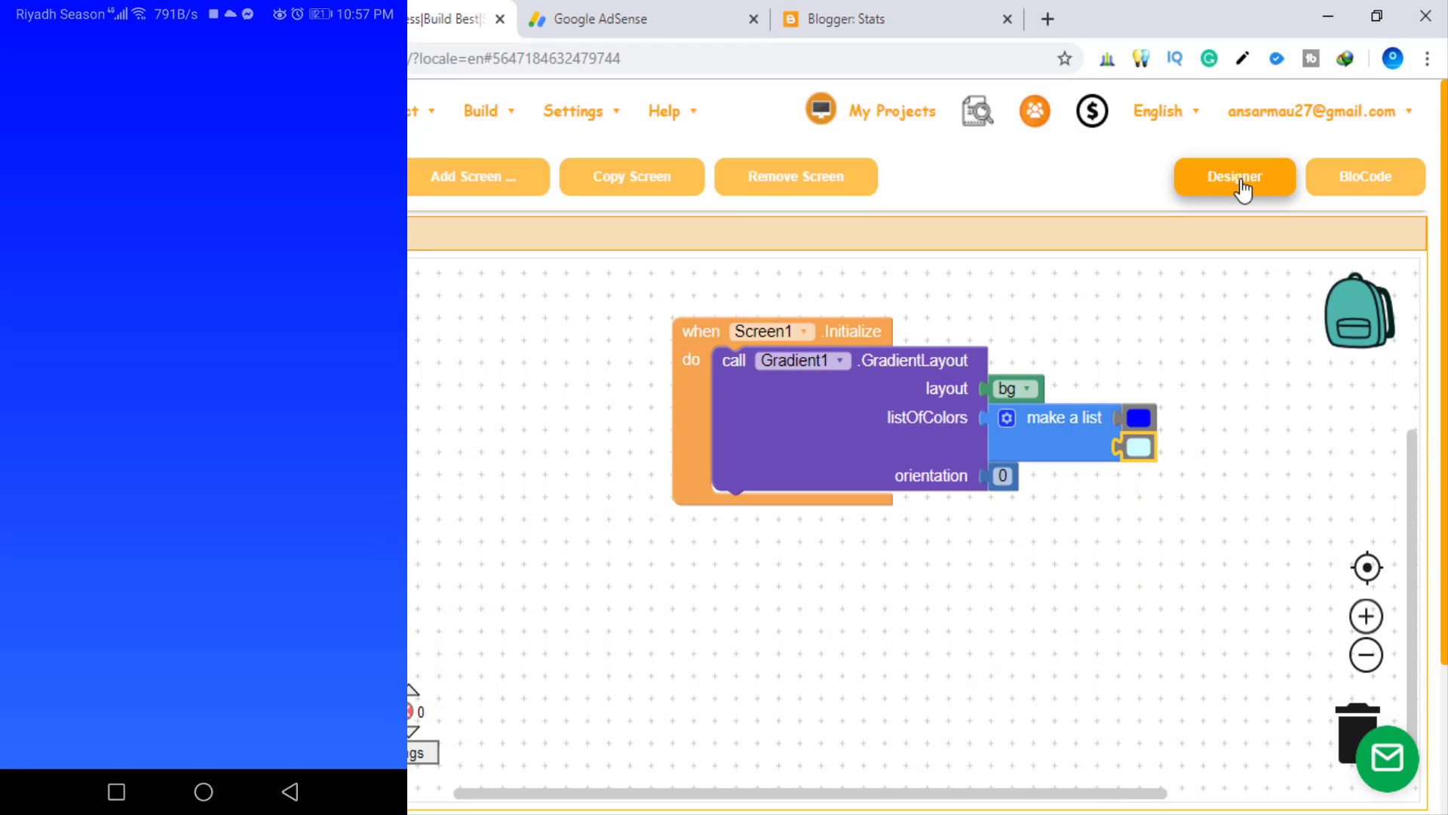
{"action": "left_click", "coordinate": [1138, 447]}
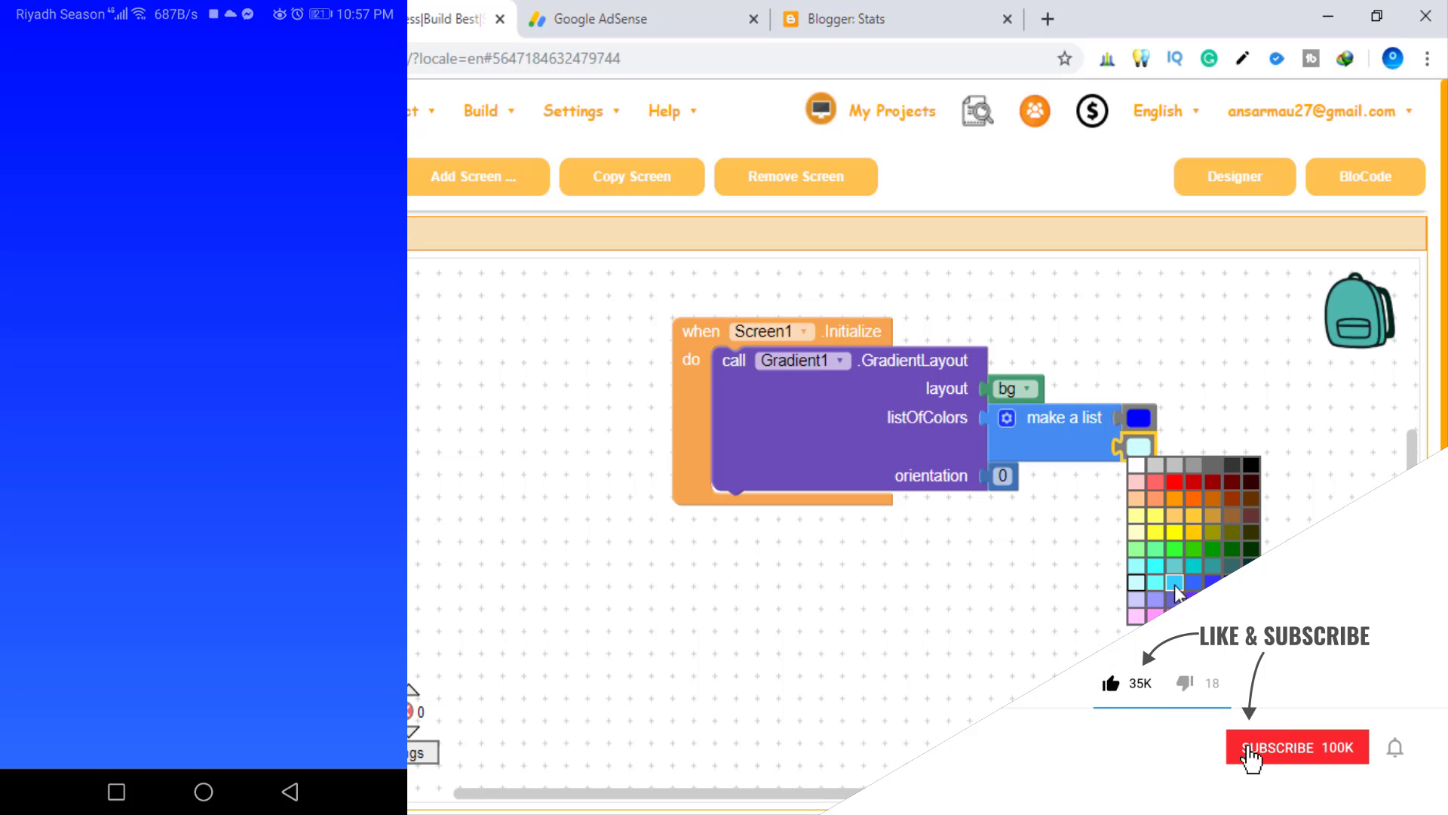
{"action": "left_click", "coordinate": [1175, 585]}
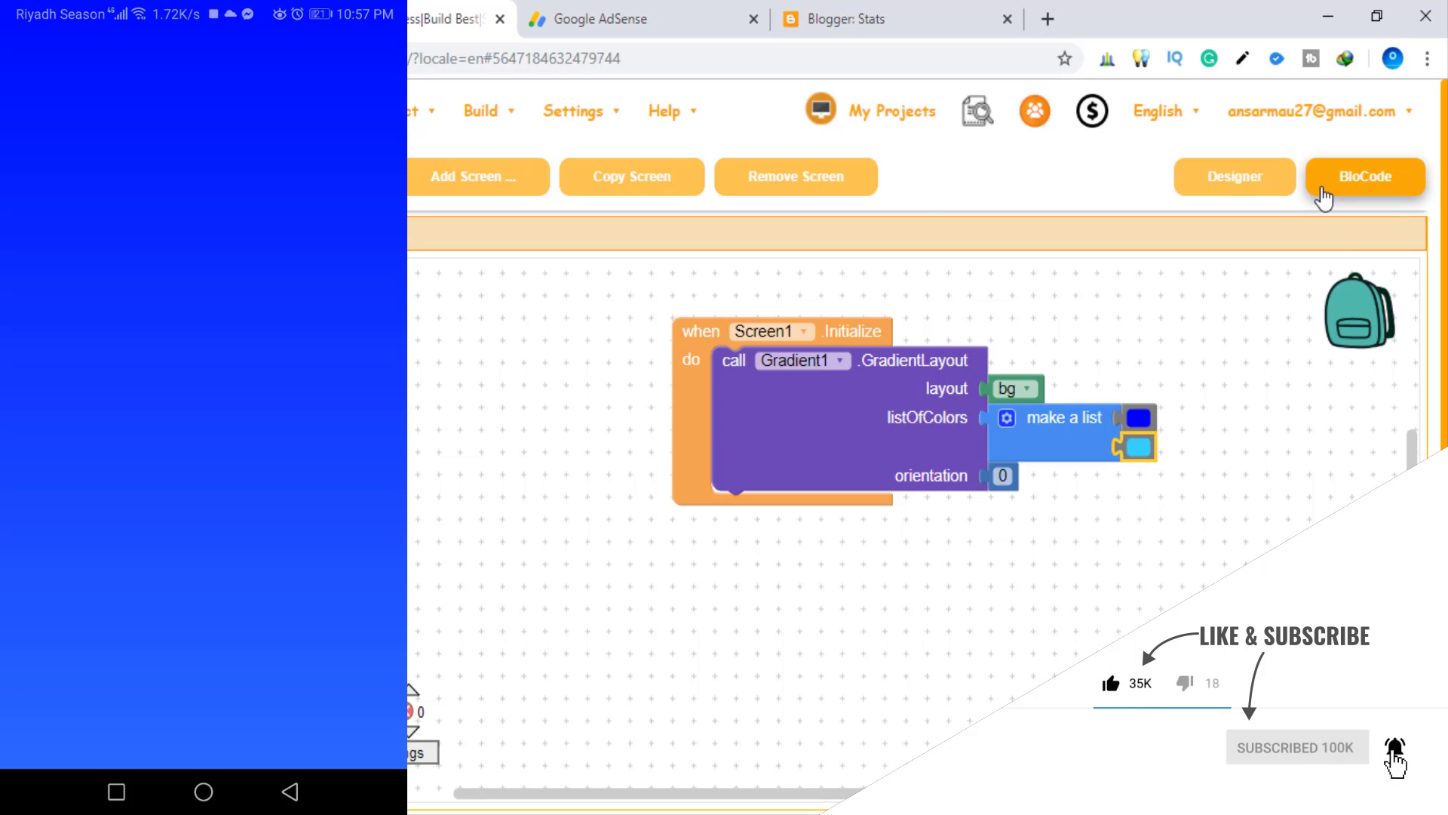
{"action": "left_click", "coordinate": [1235, 188]}
{"action": "double_click", "coordinate": [1277, 335]}
{"action": "type", "text": "1"}
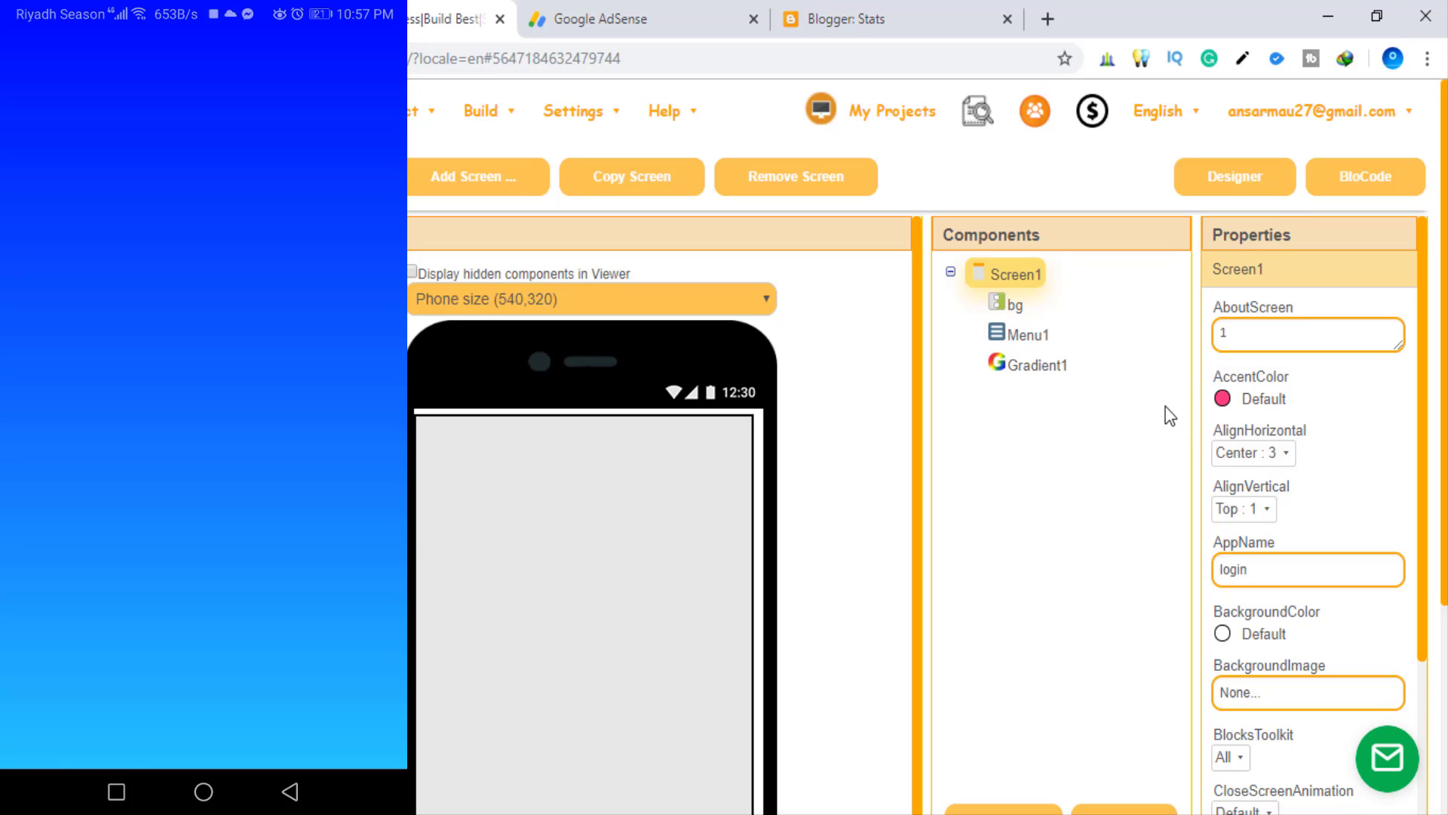
Make the first gradient colour dark purple and refresh with AboutScreen 2
{"action": "left_click", "coordinate": [1312, 179]}
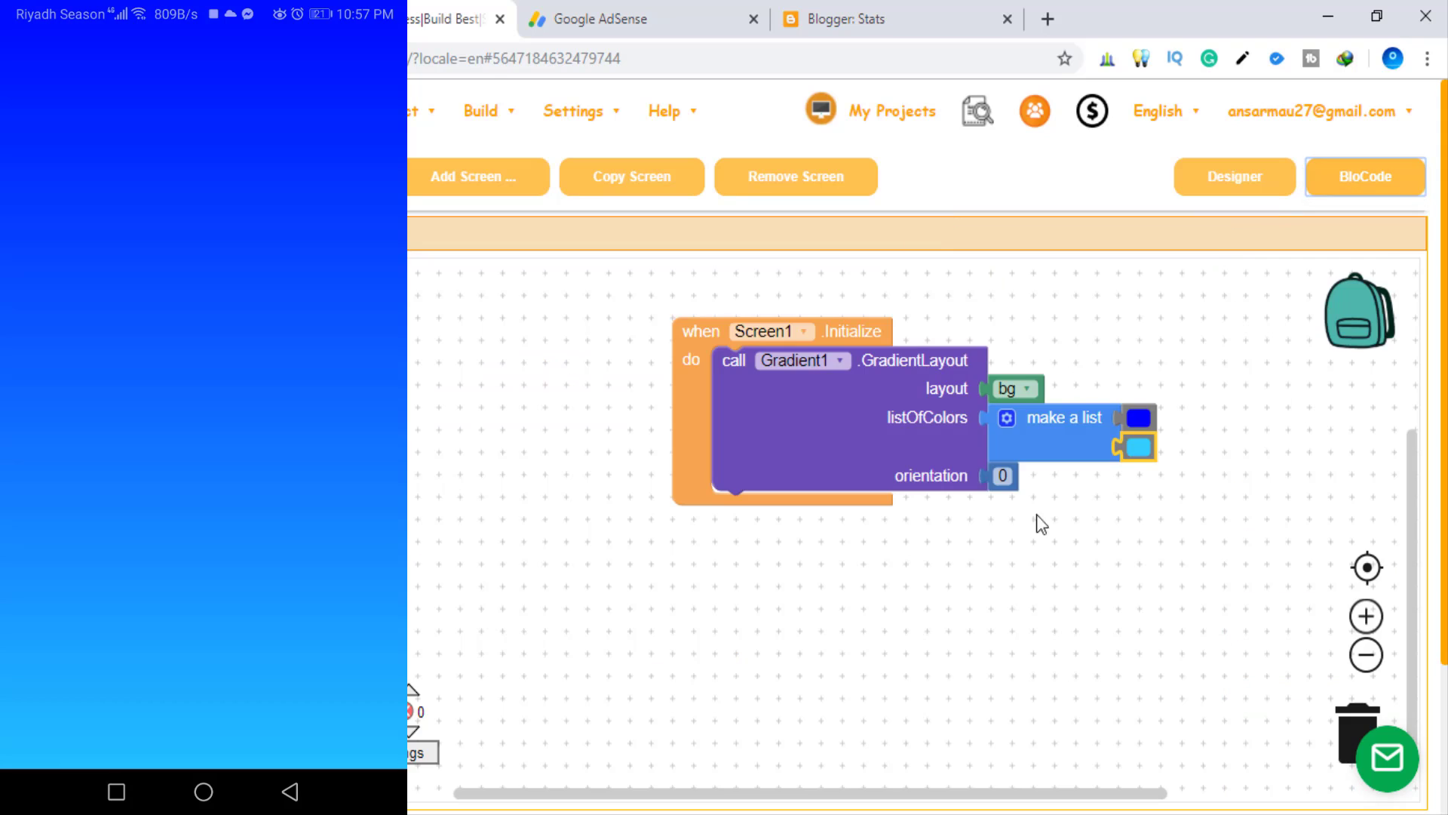
{"action": "left_click", "coordinate": [1147, 420]}
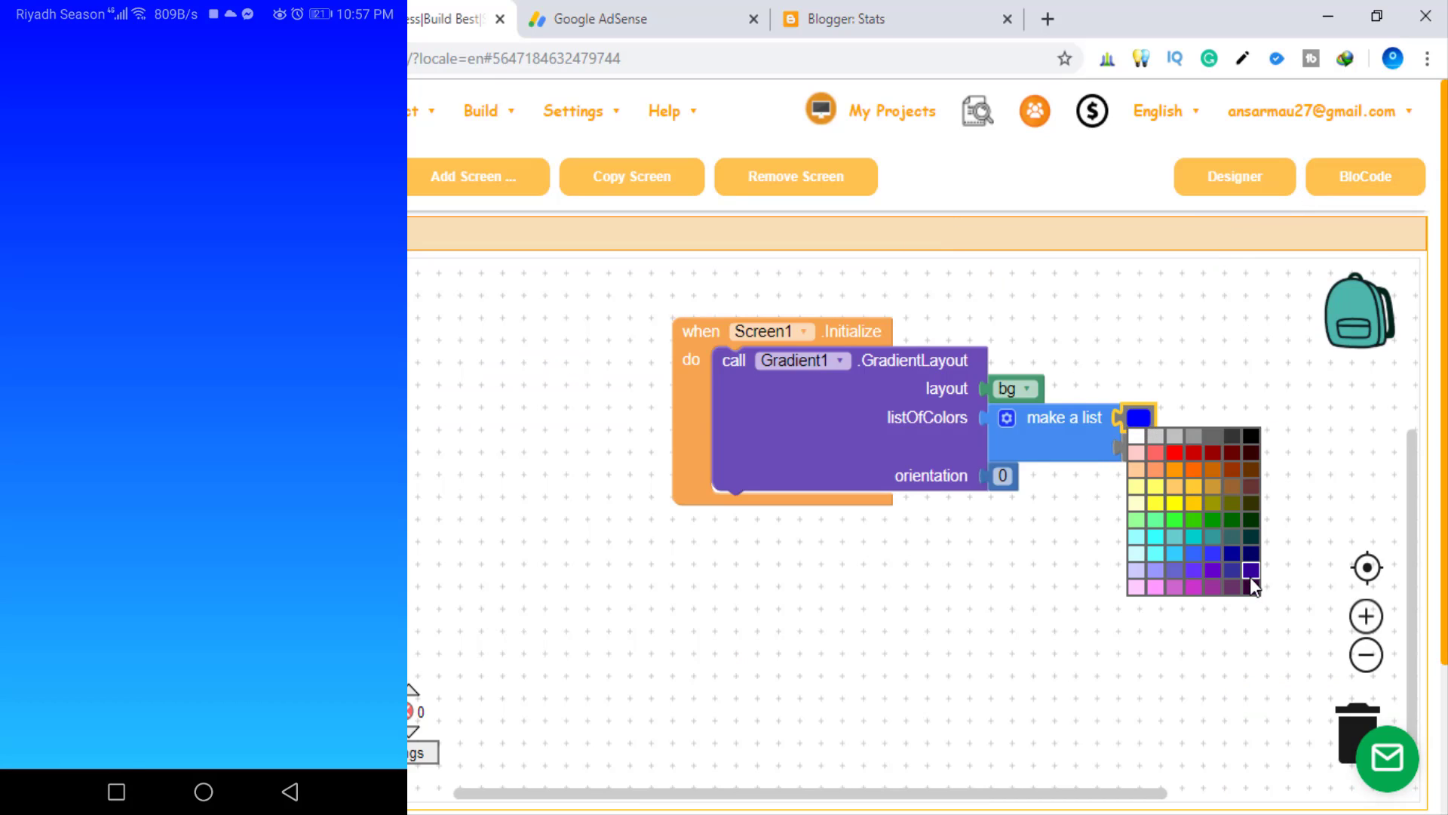
{"action": "left_click", "coordinate": [1251, 585]}
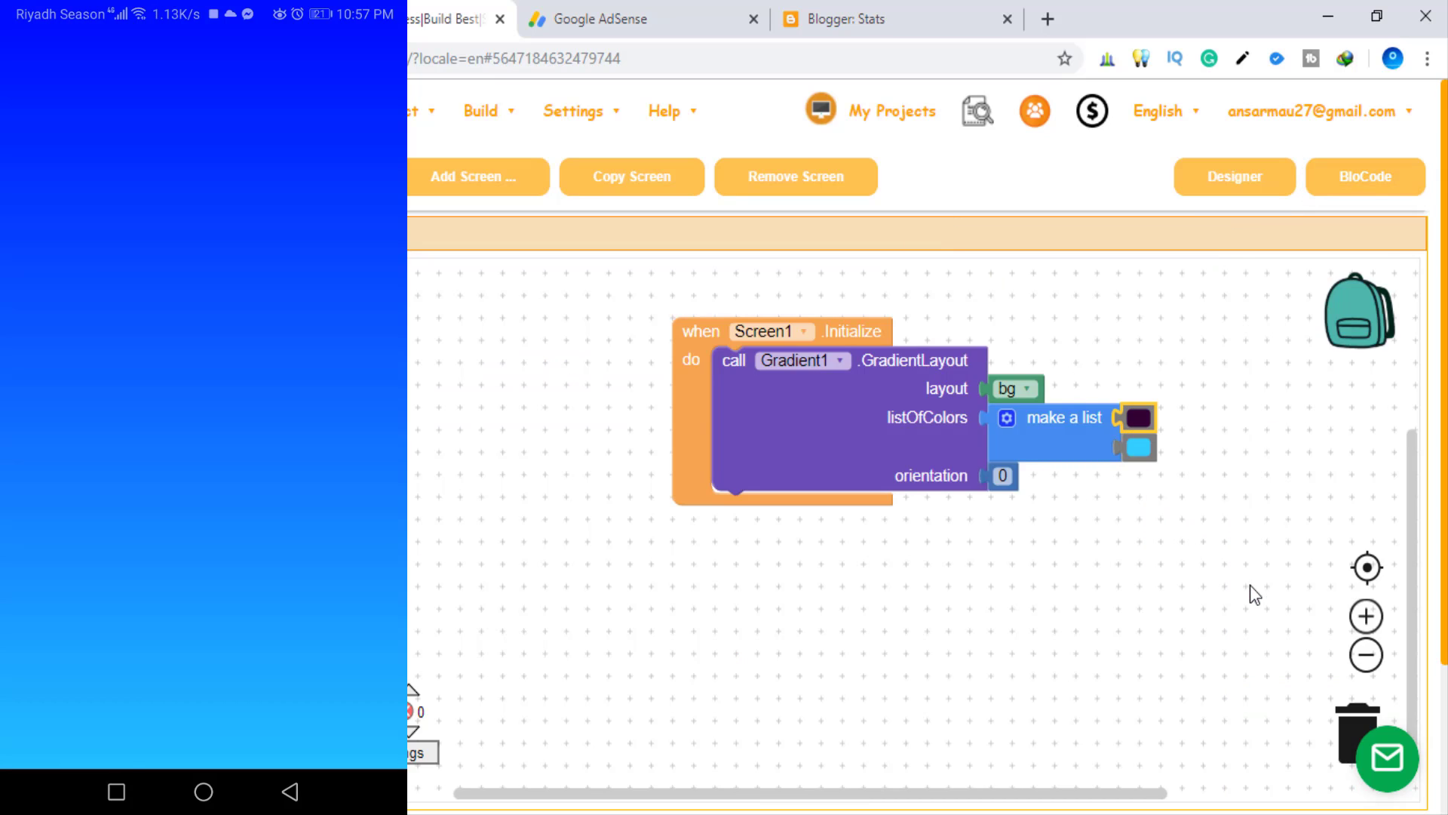
{"action": "left_click", "coordinate": [1208, 179]}
{"action": "left_click", "coordinate": [1287, 339]}
{"action": "key", "text": "ctrl+a"}
{"action": "type", "text": "2"}
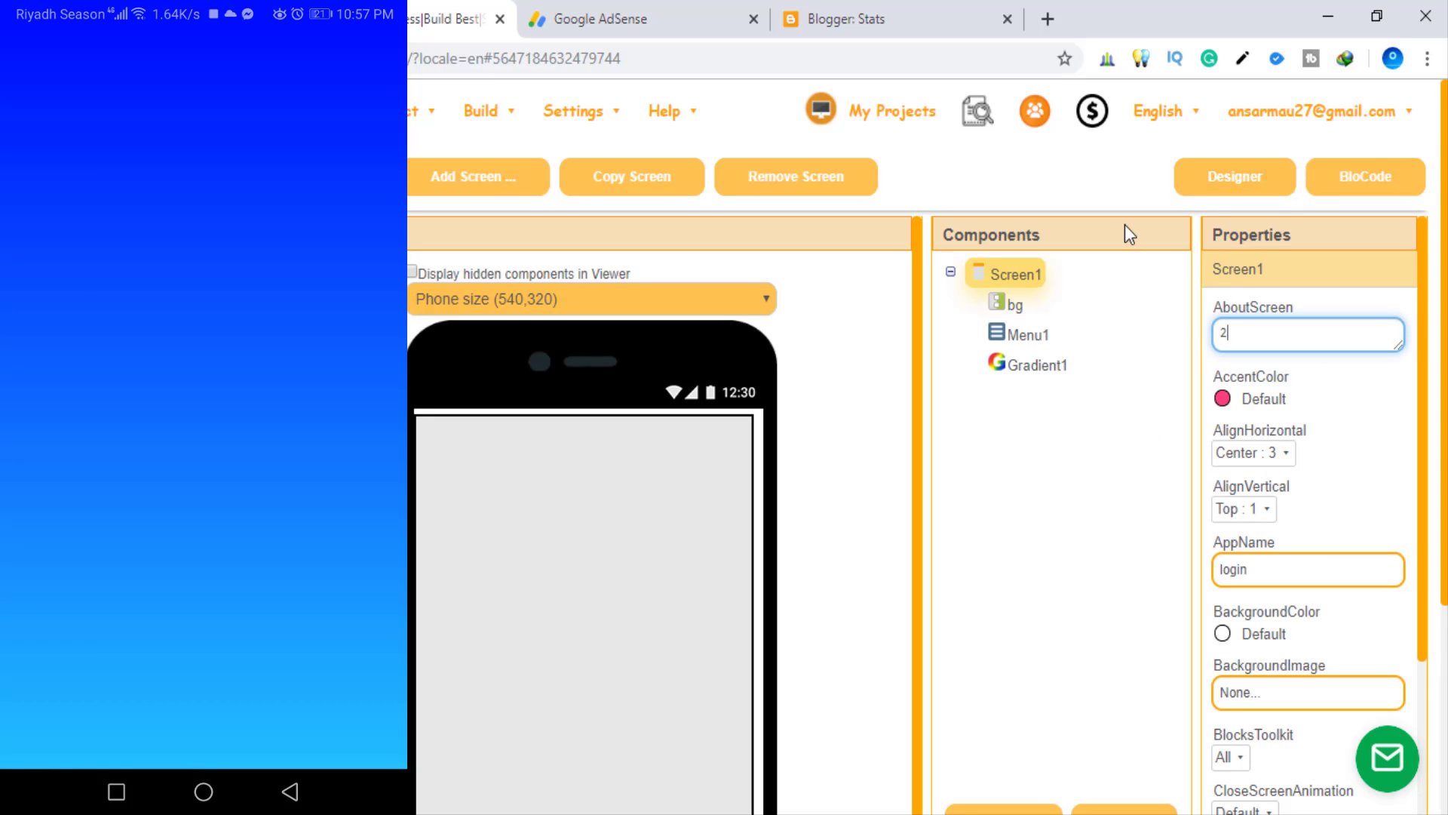
{"action": "left_click", "coordinate": [1125, 225]}
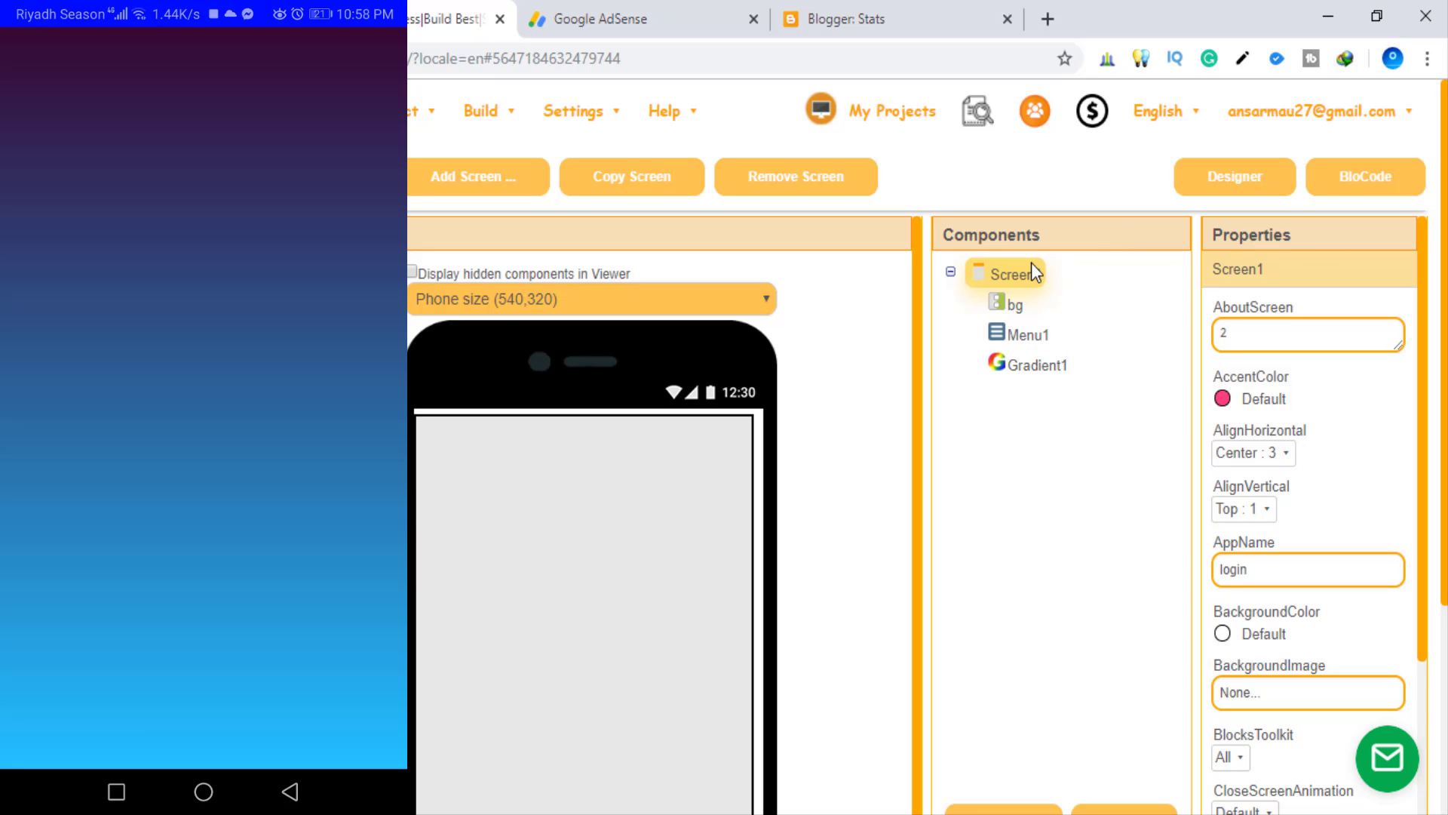
{"action": "left_click", "coordinate": [1065, 368]}
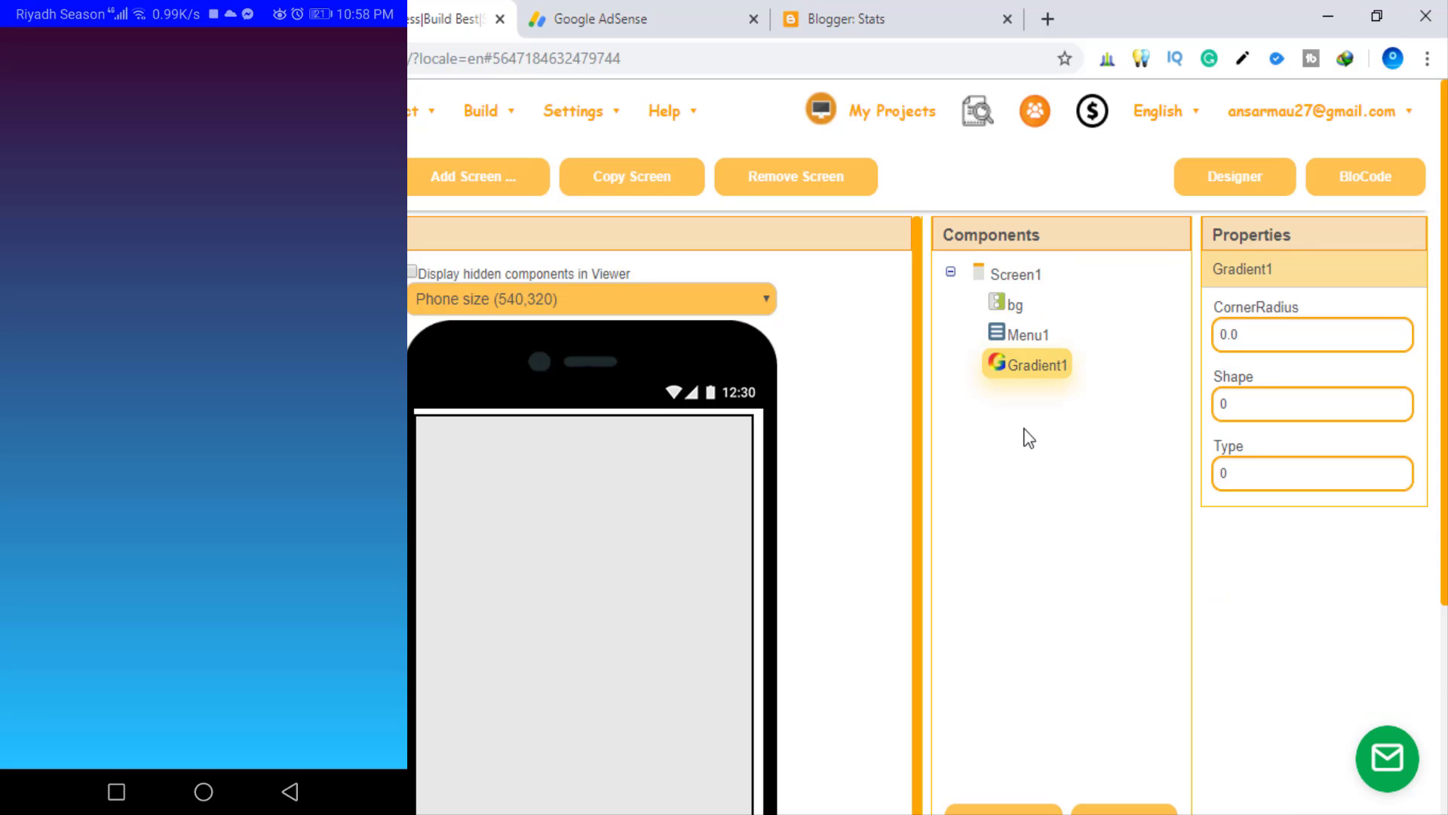
Try Gradient1 CornerRadius values of 20 and then 40
{"action": "left_click", "coordinate": [1261, 333]}
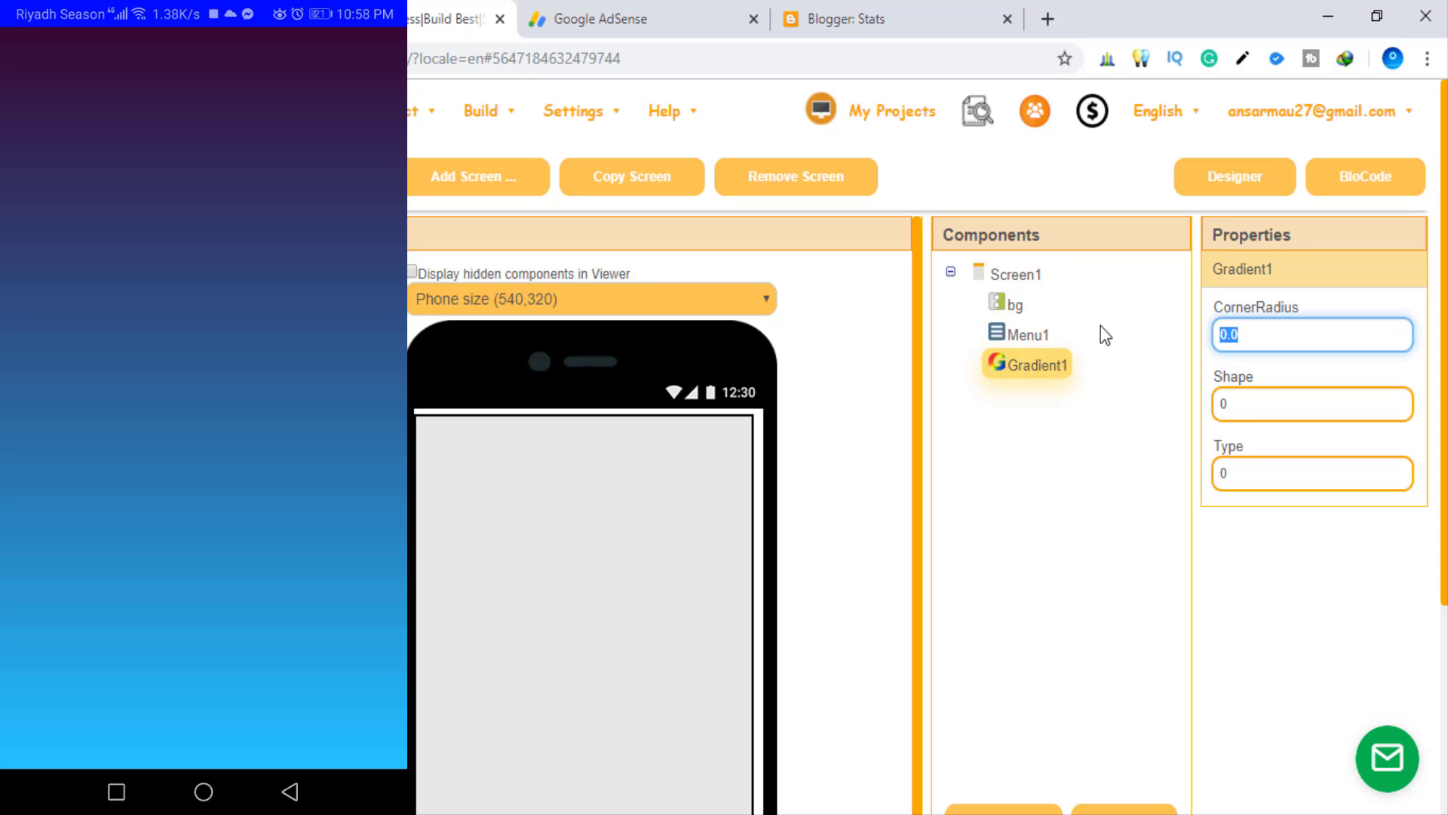
{"action": "type", "text": "20"}
{"action": "key", "text": "Return"}
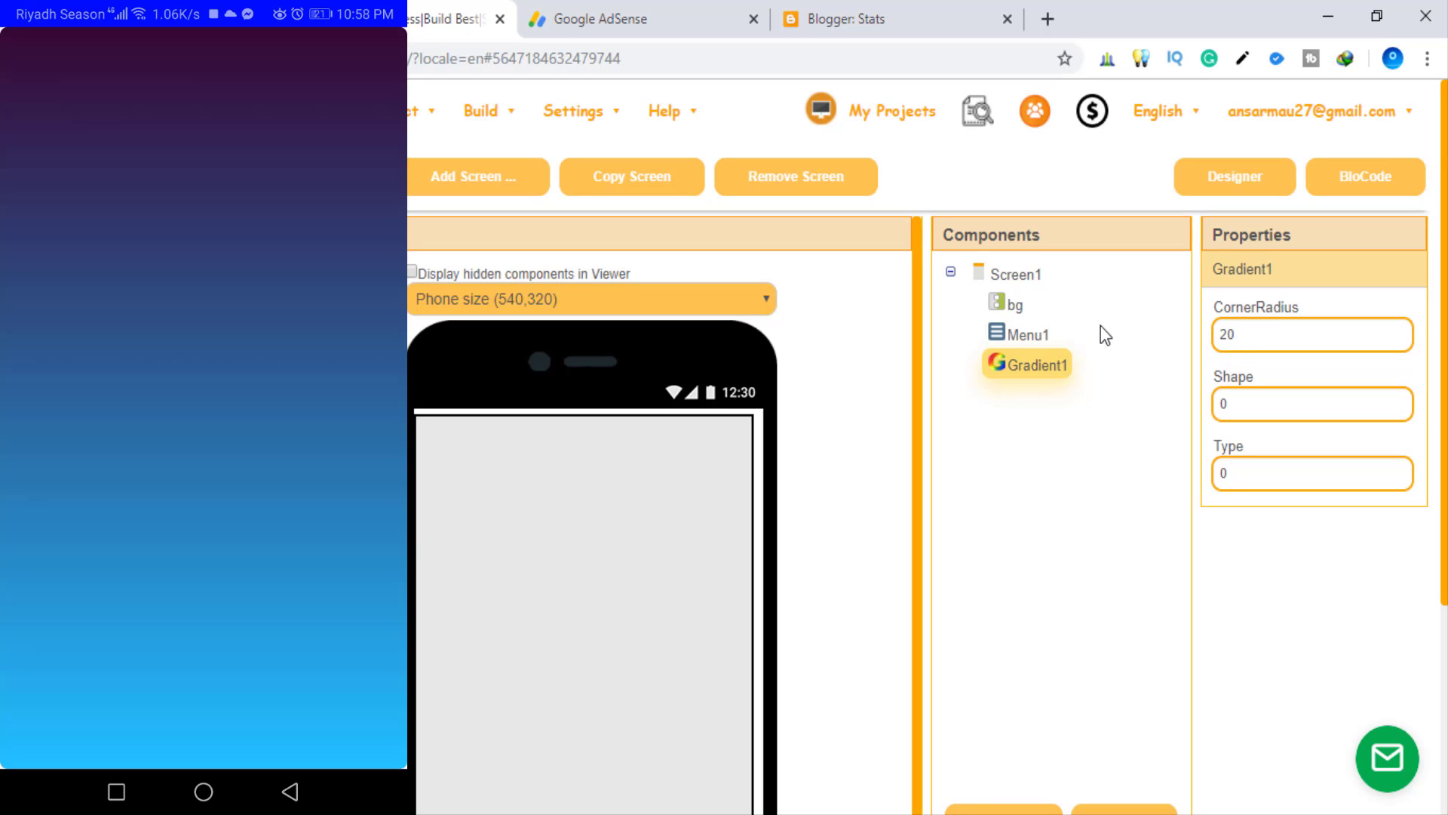
{"action": "left_click", "coordinate": [1264, 335]}
{"action": "type", "text": "40"}
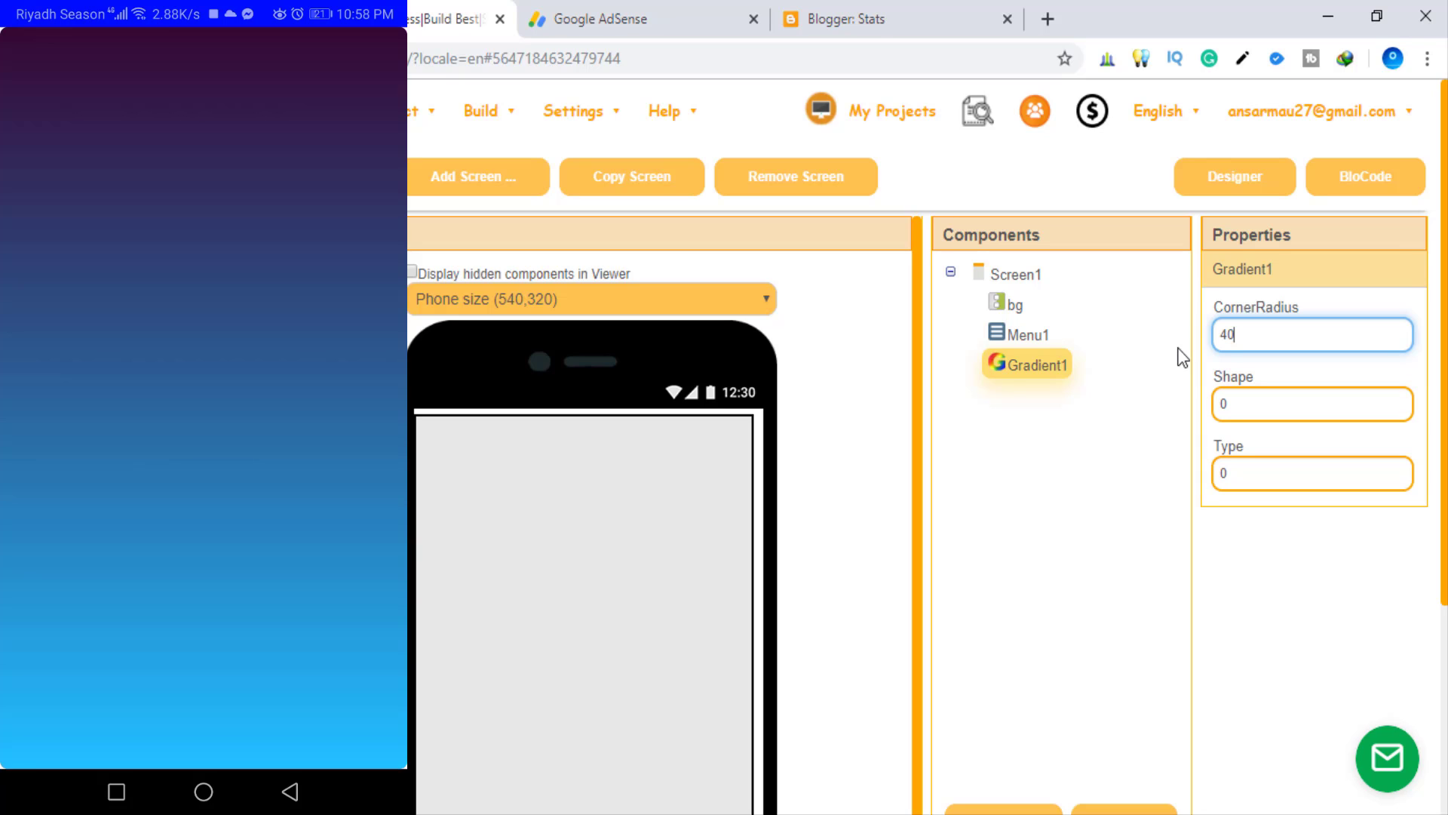
{"action": "key", "text": "Return"}
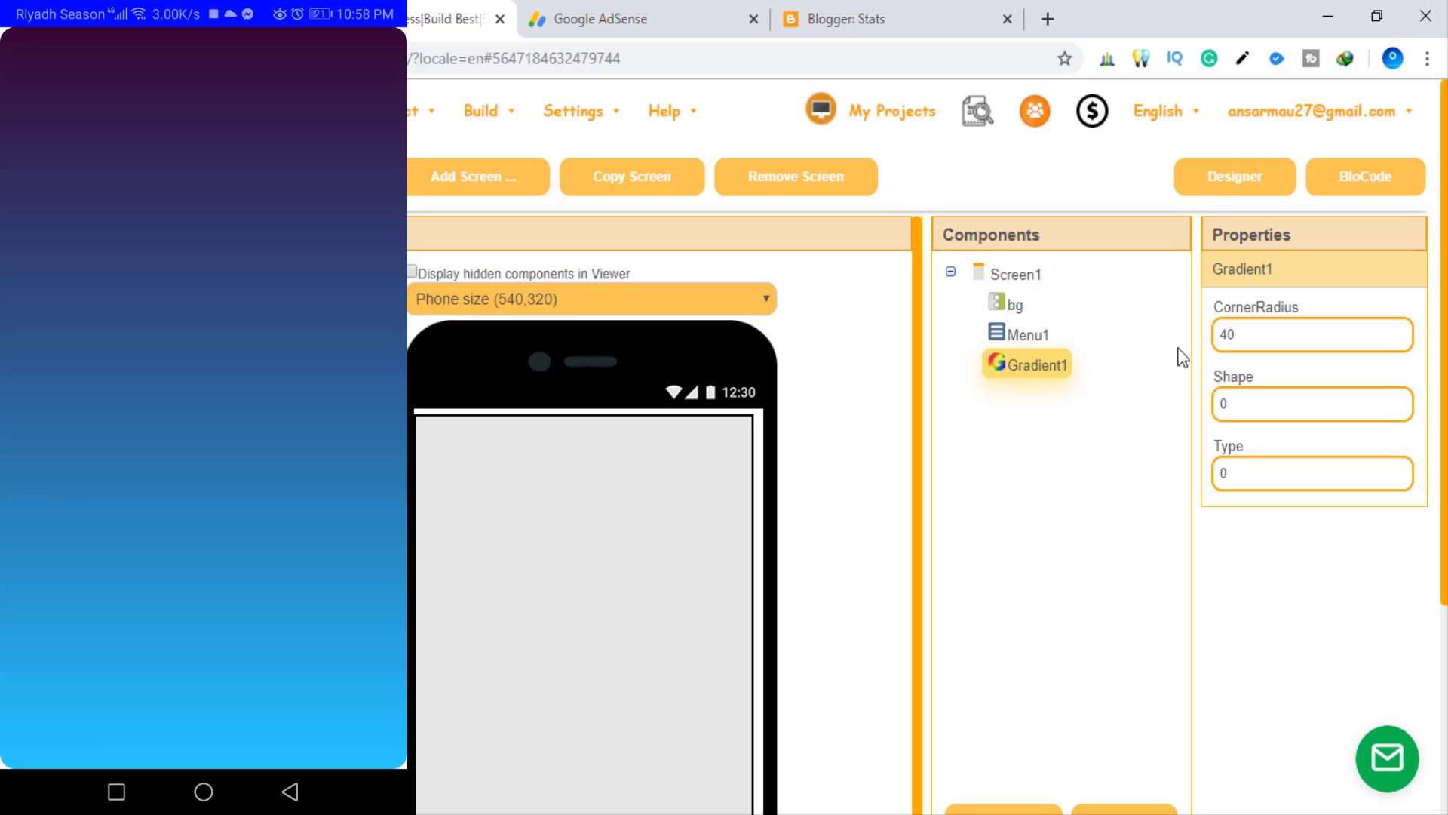
Try a CornerRadius of 75, then reset it to 0
{"action": "left_click", "coordinate": [1303, 327]}
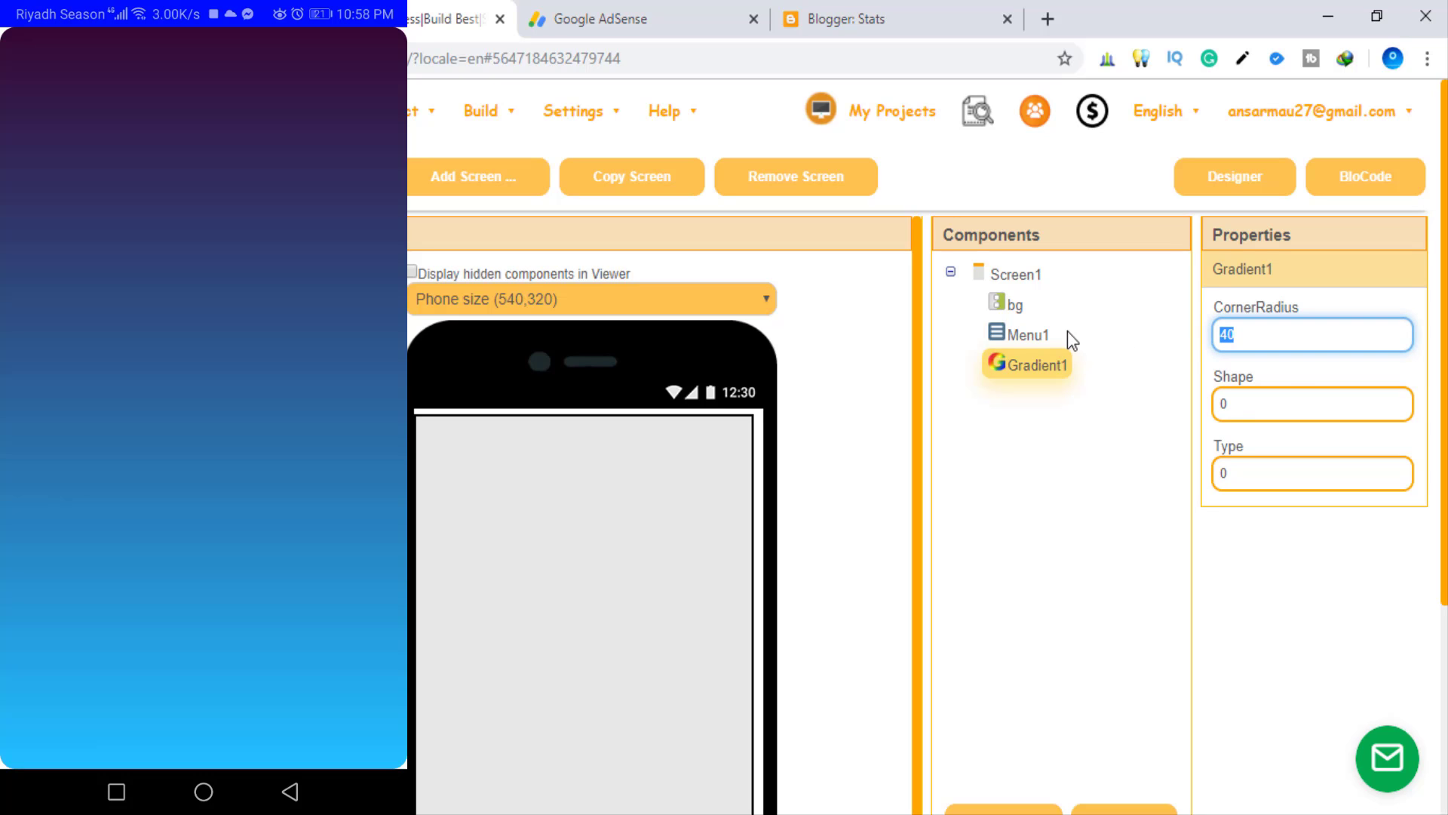
{"action": "type", "text": "45"}
{"action": "key", "text": "BackSpace"}
{"action": "key", "text": "BackSpace"}
{"action": "type", "text": "75"}
{"action": "key", "text": "Return"}
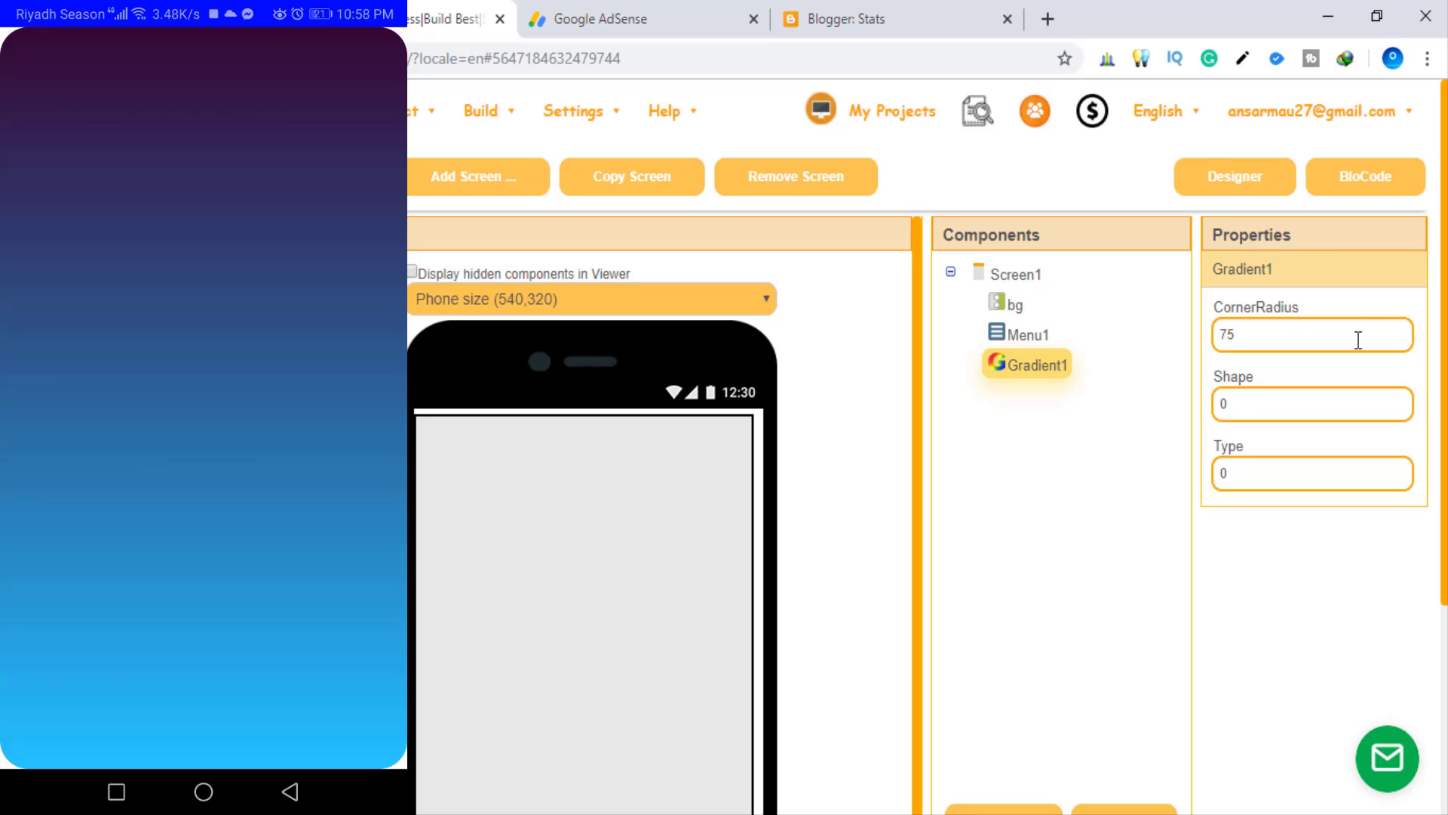
{"action": "left_click", "coordinate": [1358, 337]}
{"action": "type", "text": "0"}
{"action": "key", "text": "Return"}
Preview Gradient1 Shape values 1, 2 and 3, the oval
{"action": "left_click", "coordinate": [1228, 405]}
{"action": "type", "text": "1"}
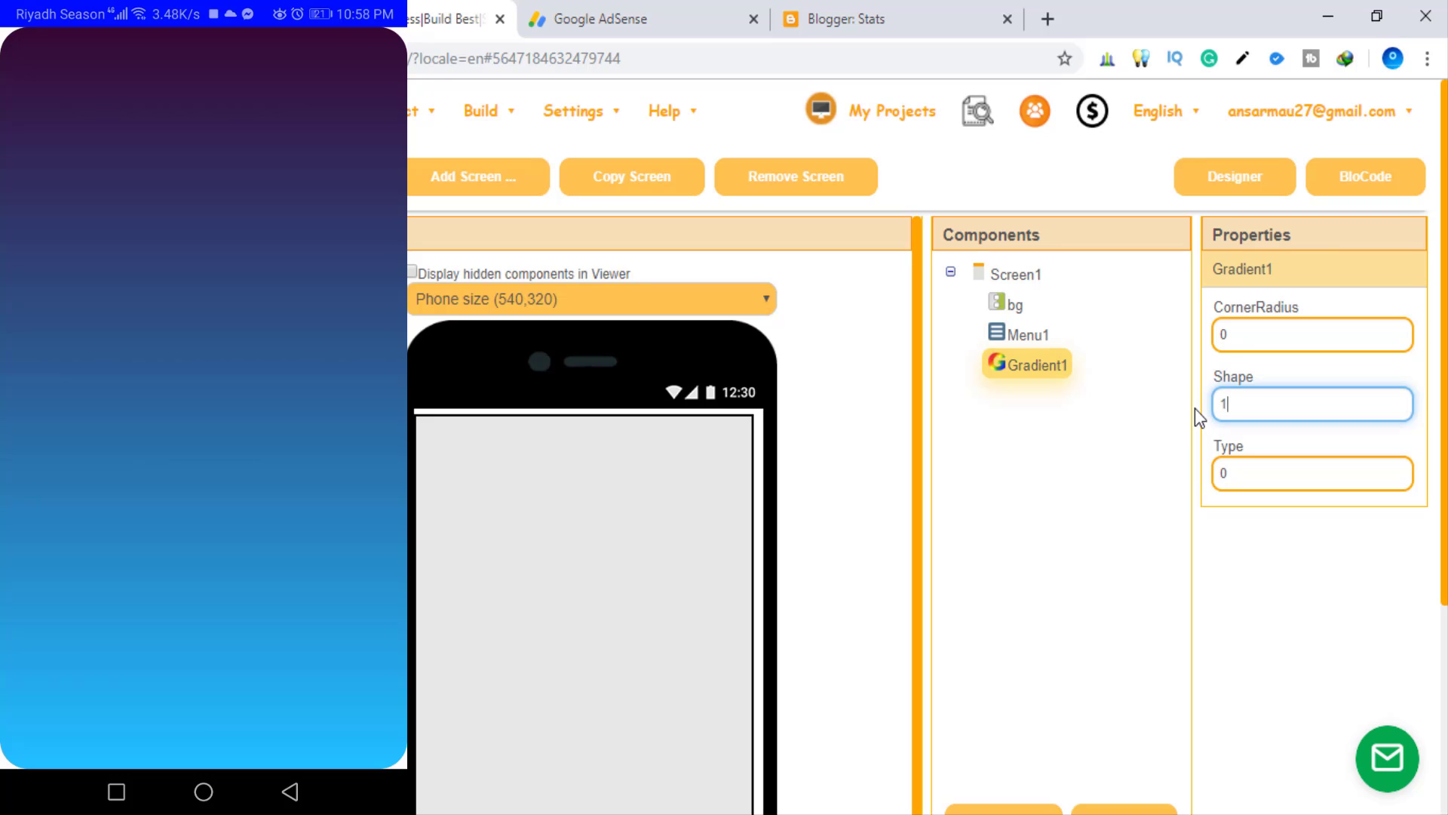
{"action": "key", "text": "Return"}
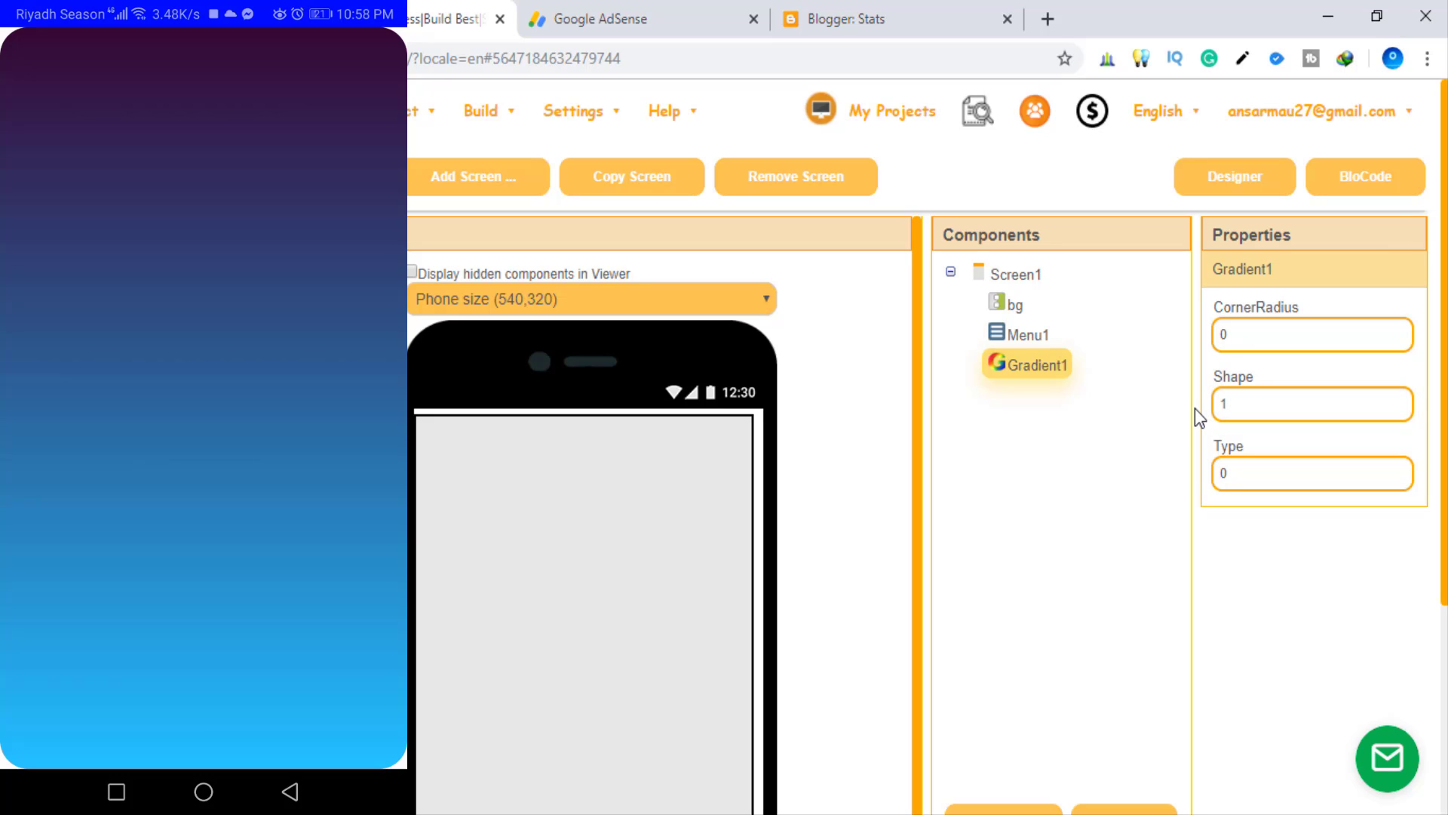
{"action": "left_click", "coordinate": [1243, 402]}
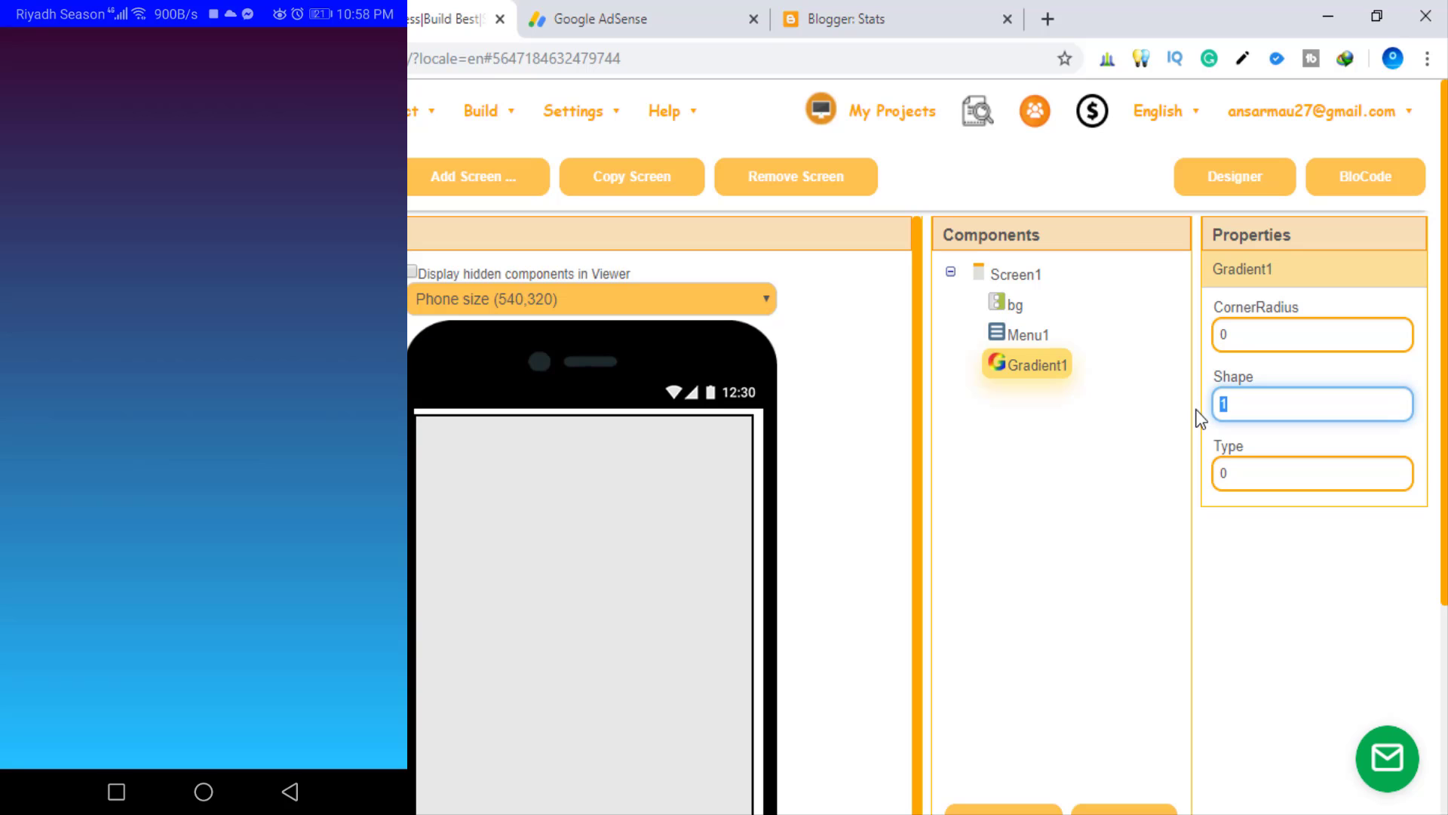
{"action": "type", "text": "2"}
{"action": "key", "text": "Return"}
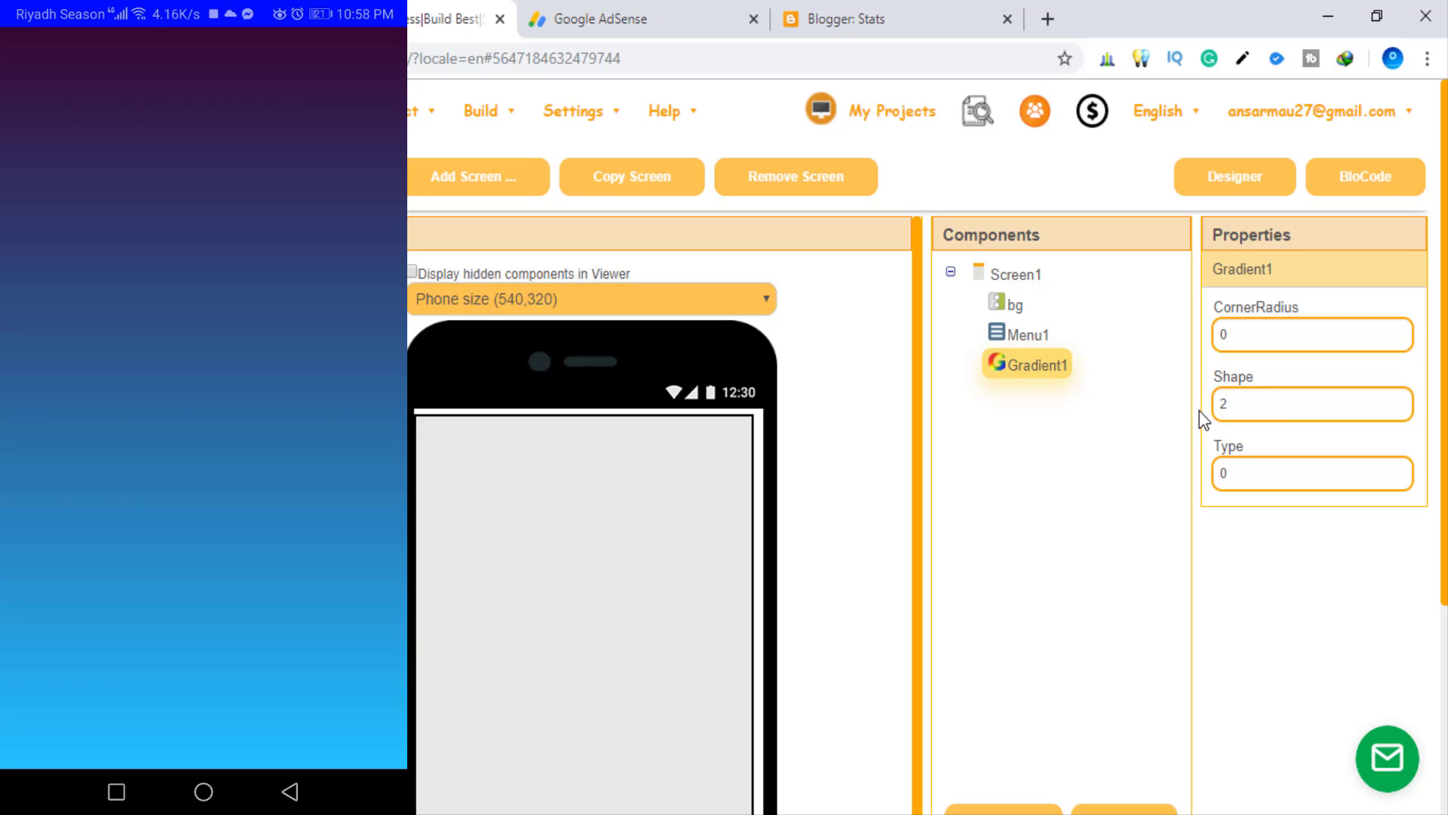
{"action": "left_click", "coordinate": [1287, 408]}
{"action": "type", "text": "3"}
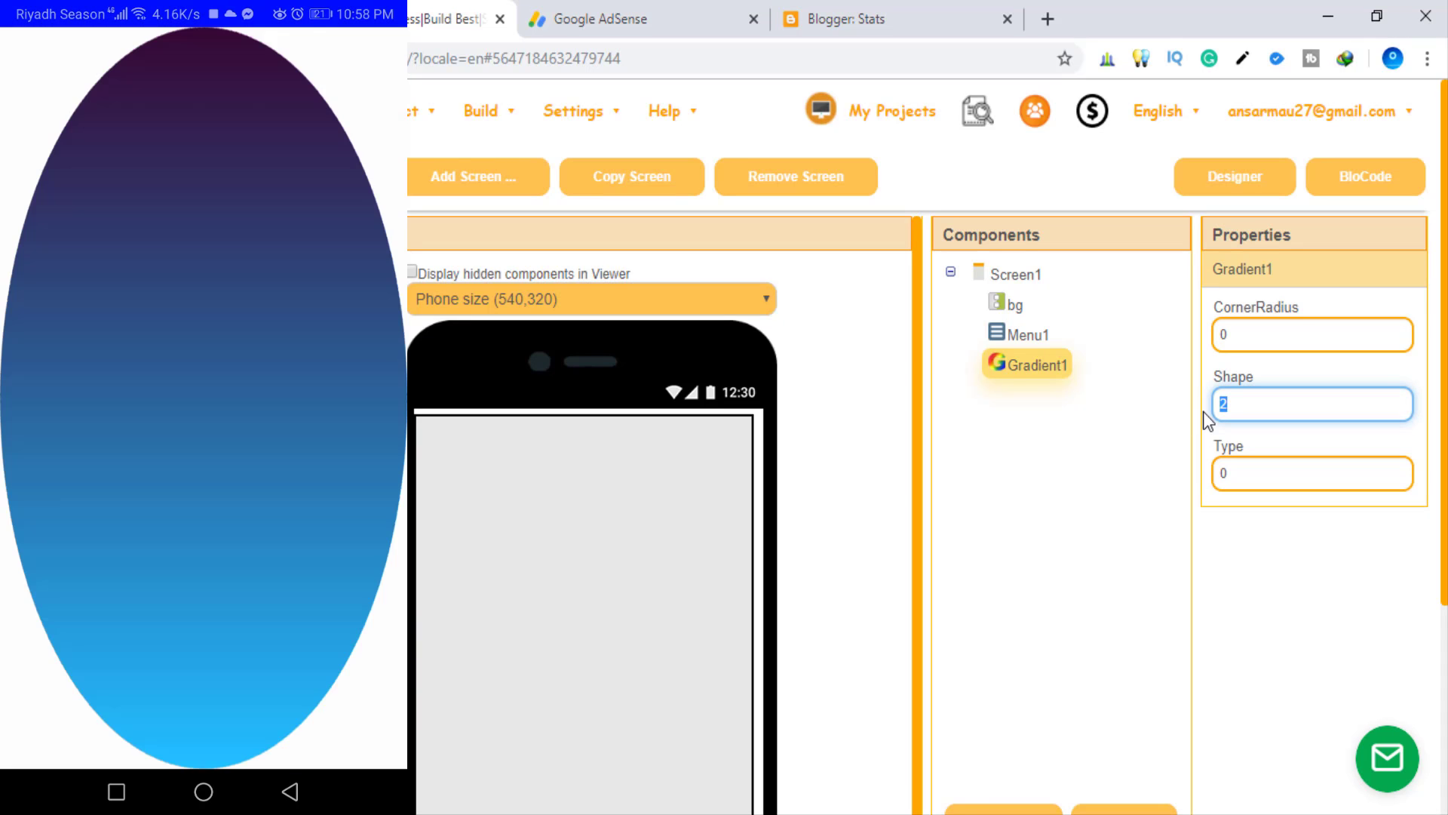
{"action": "key", "text": "Return"}
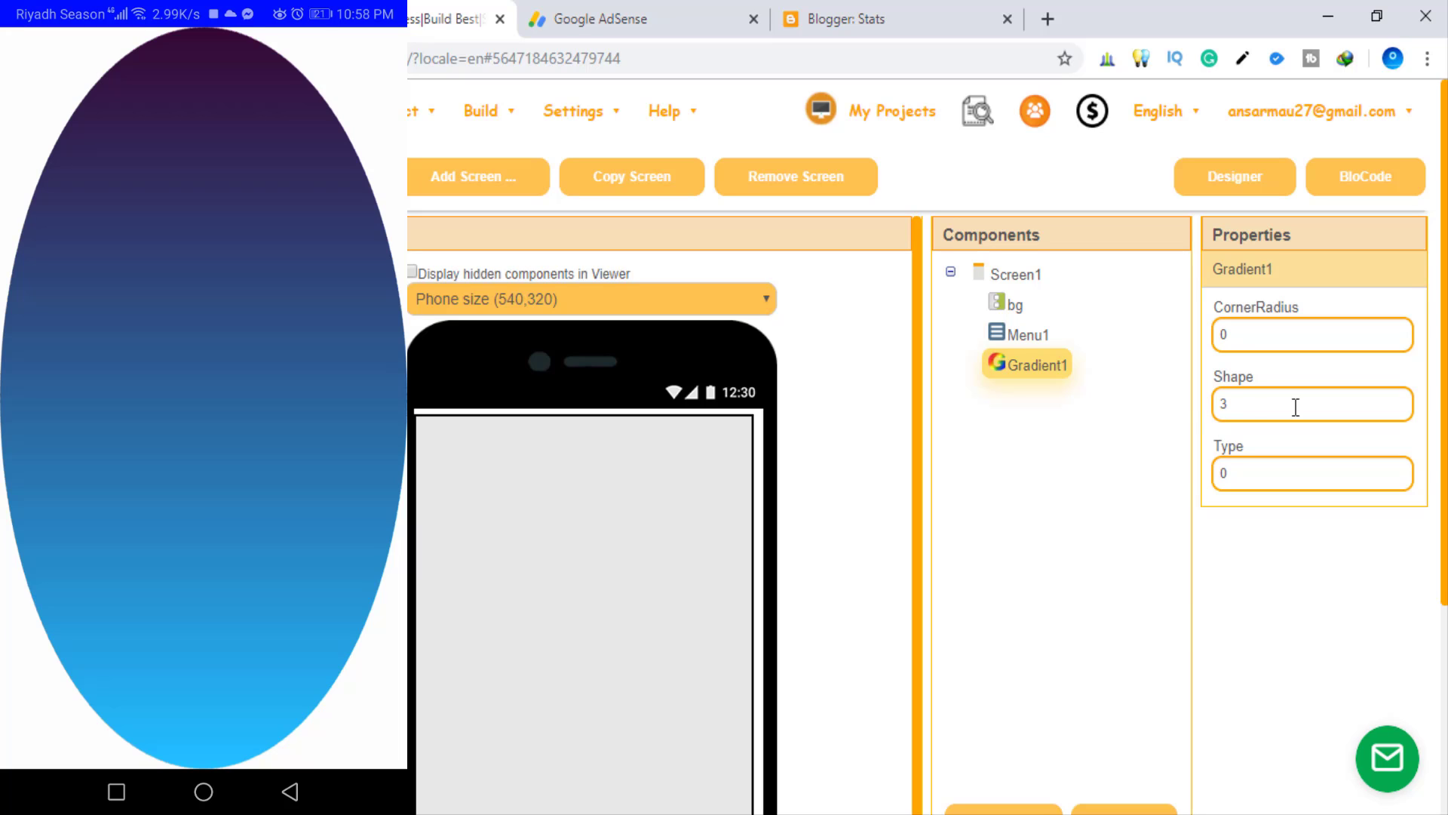
Try Shape values 4, 5 and 6, then reset Gradient1's Shape to 0
{"action": "left_click", "coordinate": [1293, 404]}
{"action": "type", "text": "4"}
{"action": "key", "text": "Return"}
{"action": "left_click", "coordinate": [1288, 411]}
{"action": "type", "text": "5"}
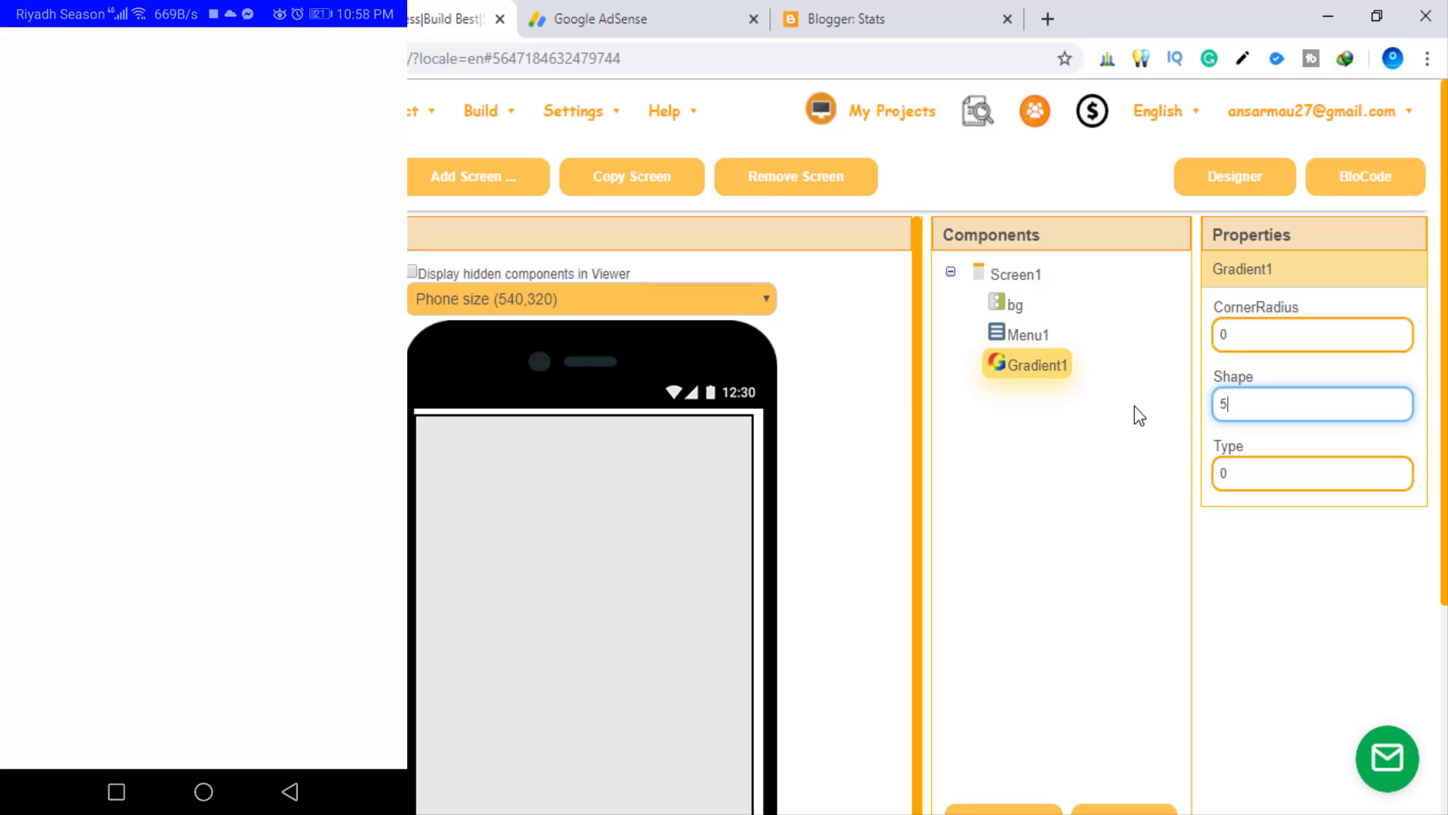
{"action": "key", "text": "Return"}
{"action": "left_click", "coordinate": [1275, 411]}
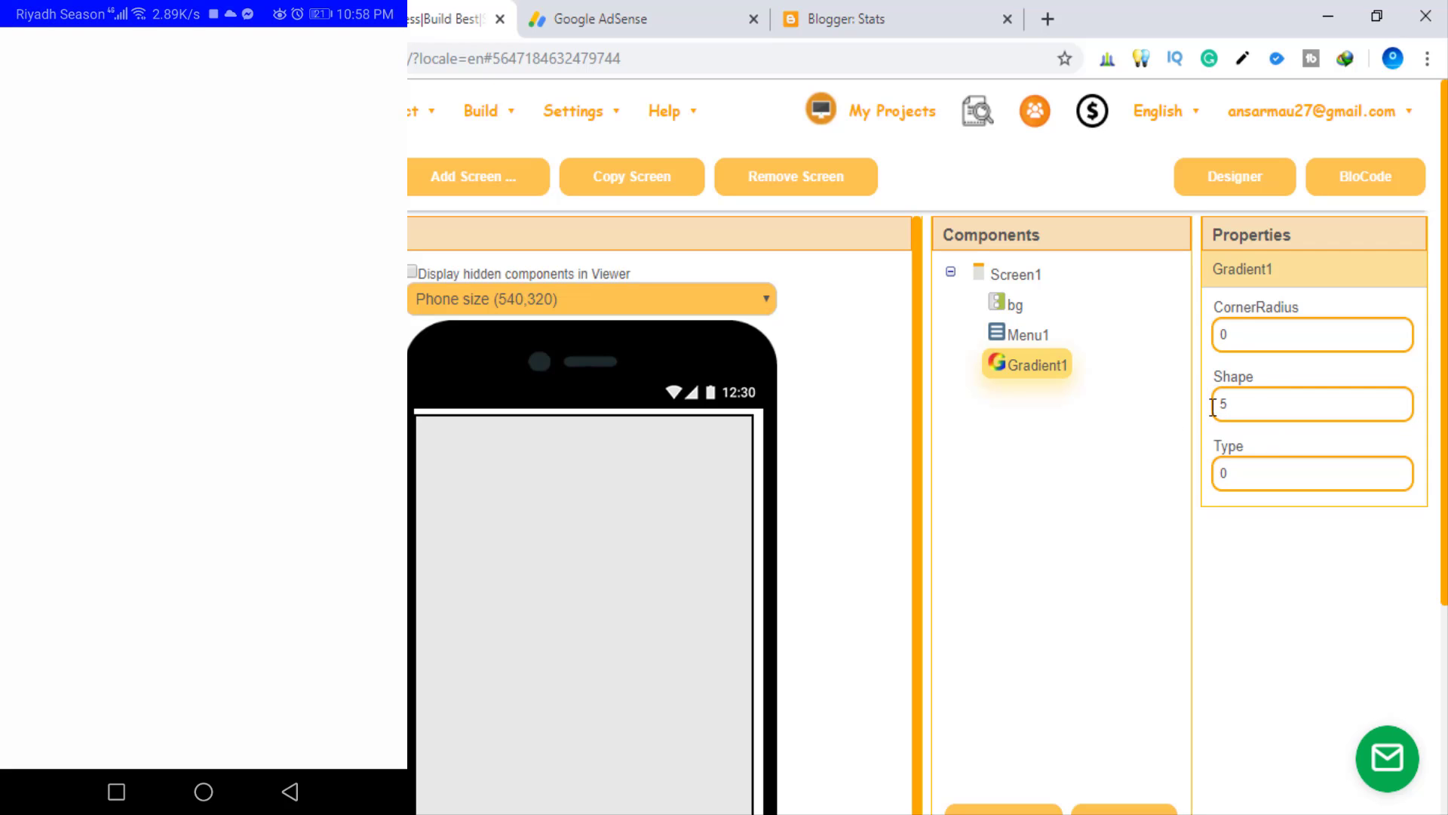
{"action": "type", "text": "6"}
{"action": "key", "text": "Return"}
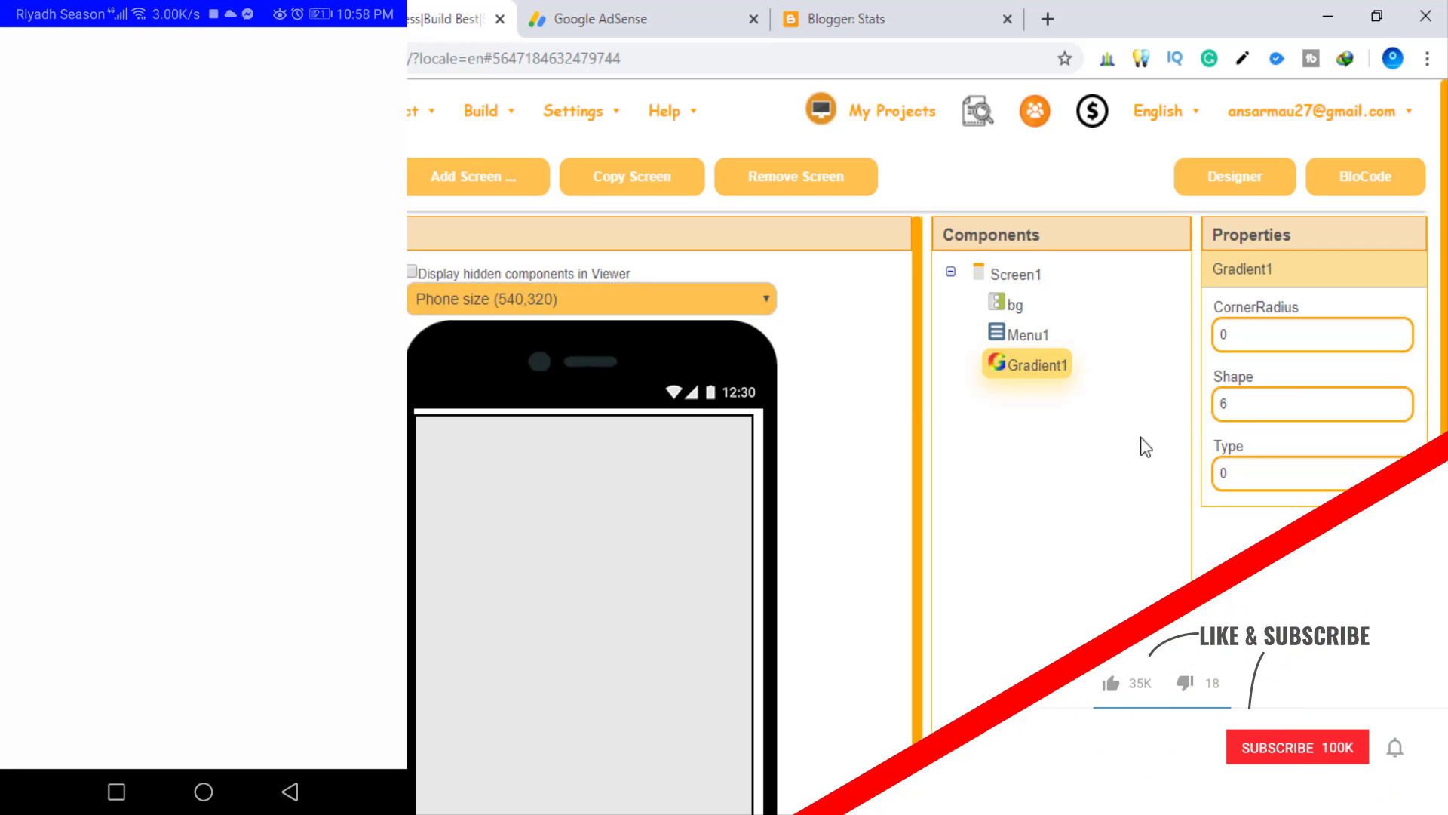
{"action": "left_click", "coordinate": [1255, 414]}
{"action": "type", "text": "0"}
{"action": "key", "text": "Return"}
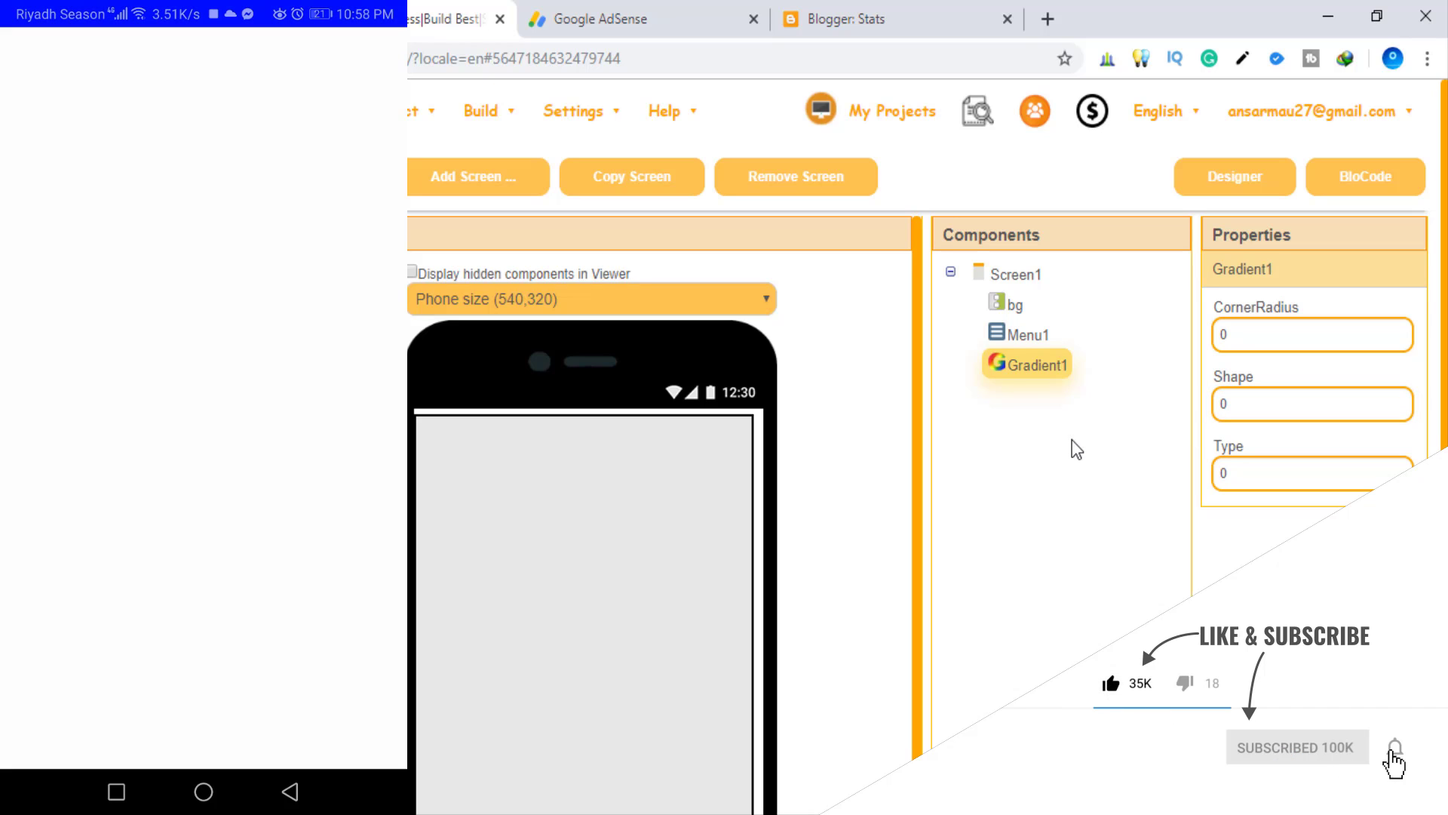
Preview Gradient1 Type values 1, 2 and 3
{"action": "left_click", "coordinate": [1286, 477]}
{"action": "type", "text": "1"}
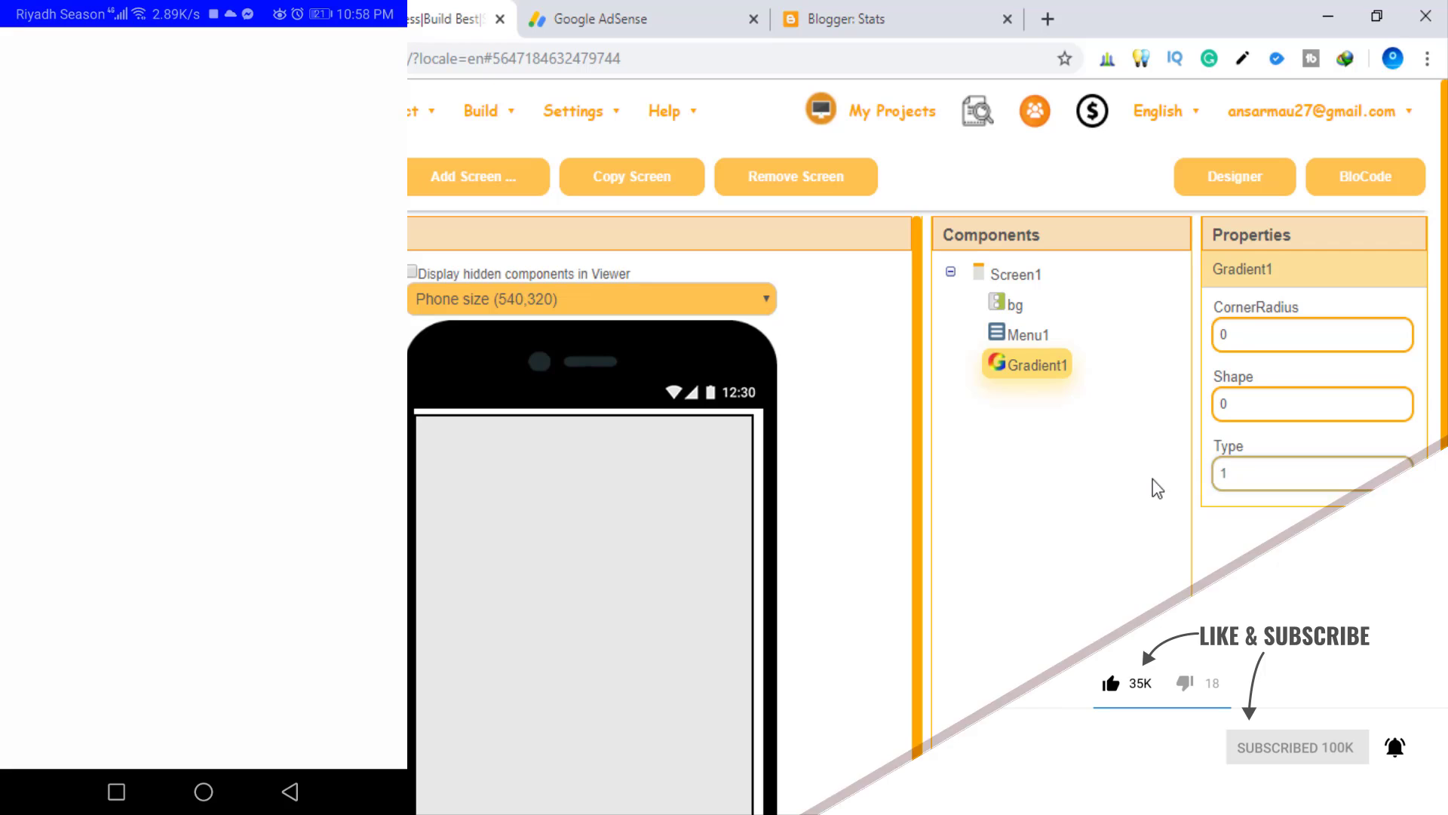
{"action": "key", "text": "Return"}
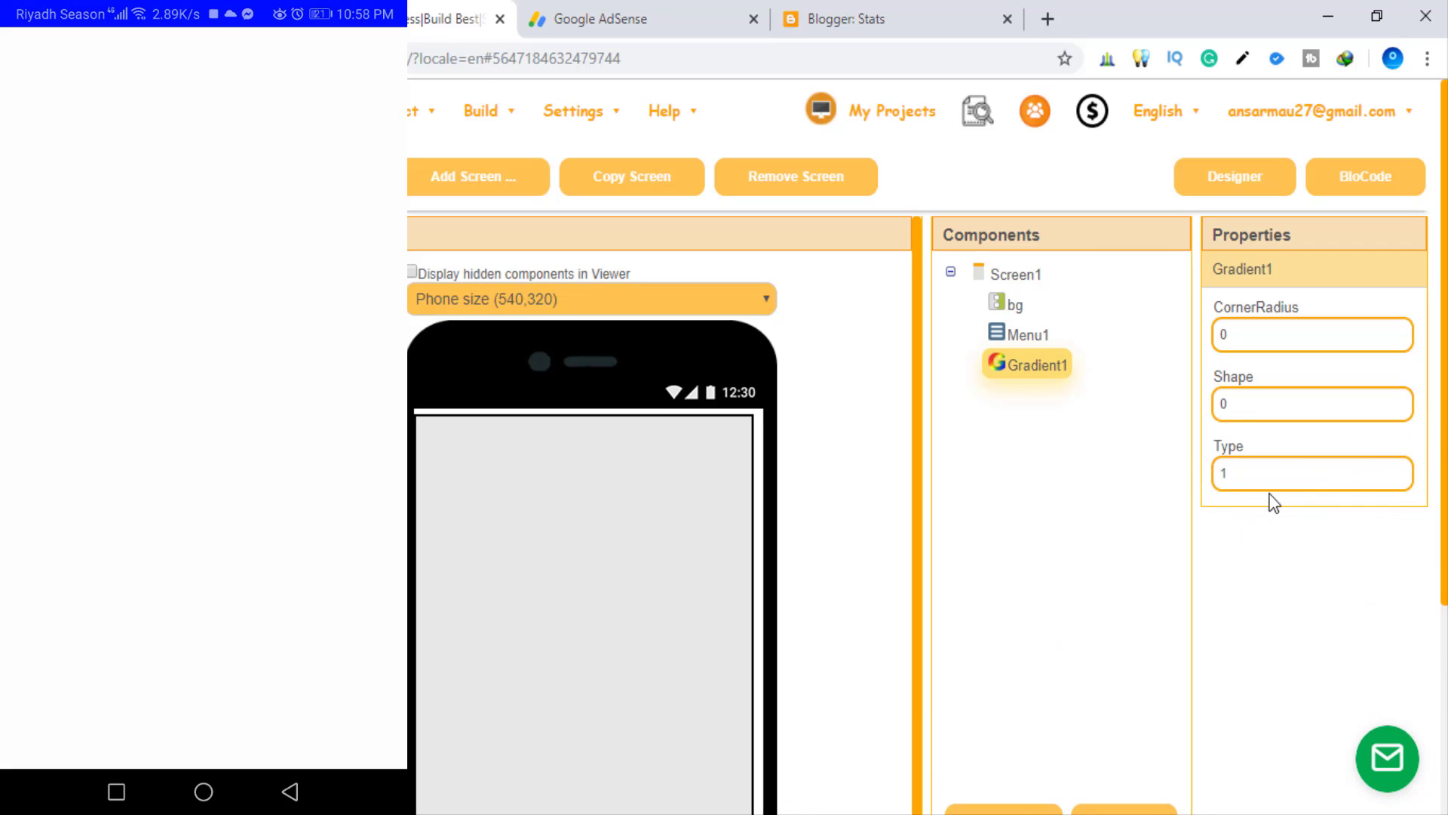
{"action": "left_click", "coordinate": [1277, 473]}
{"action": "type", "text": "2"}
{"action": "key", "text": "Return"}
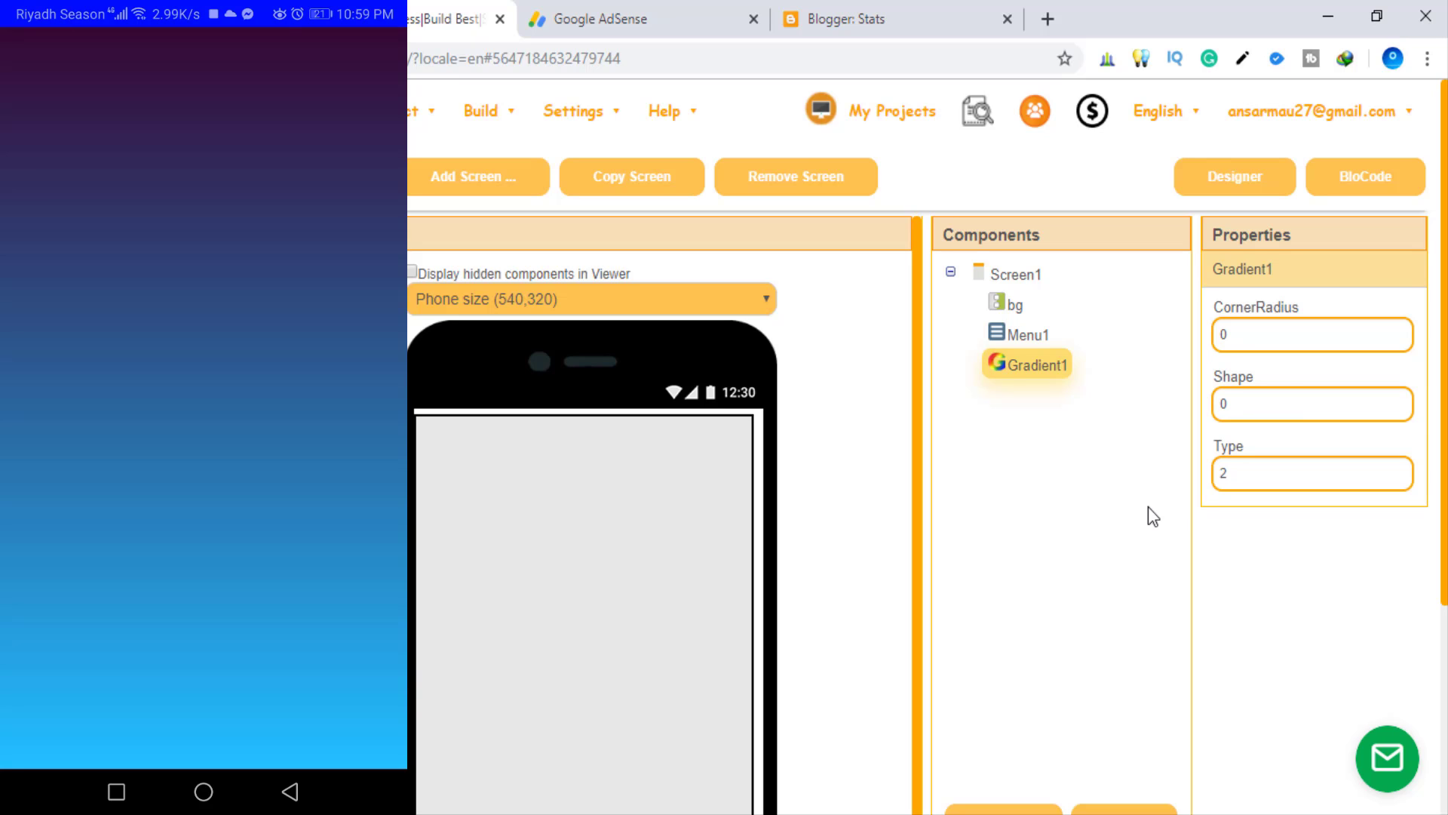
{"action": "left_click", "coordinate": [1228, 483]}
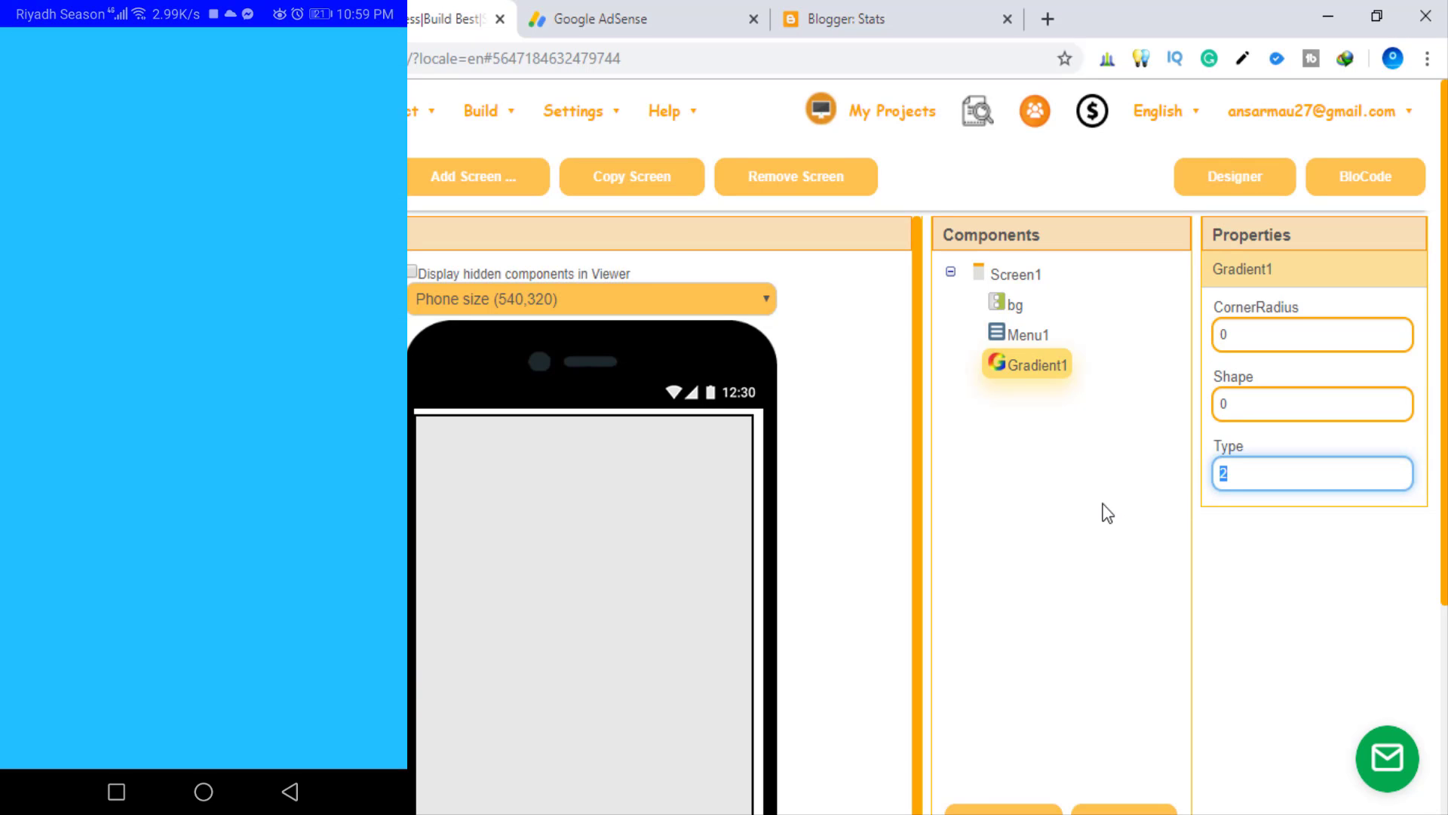
{"action": "type", "text": "3"}
{"action": "key", "text": "Return"}
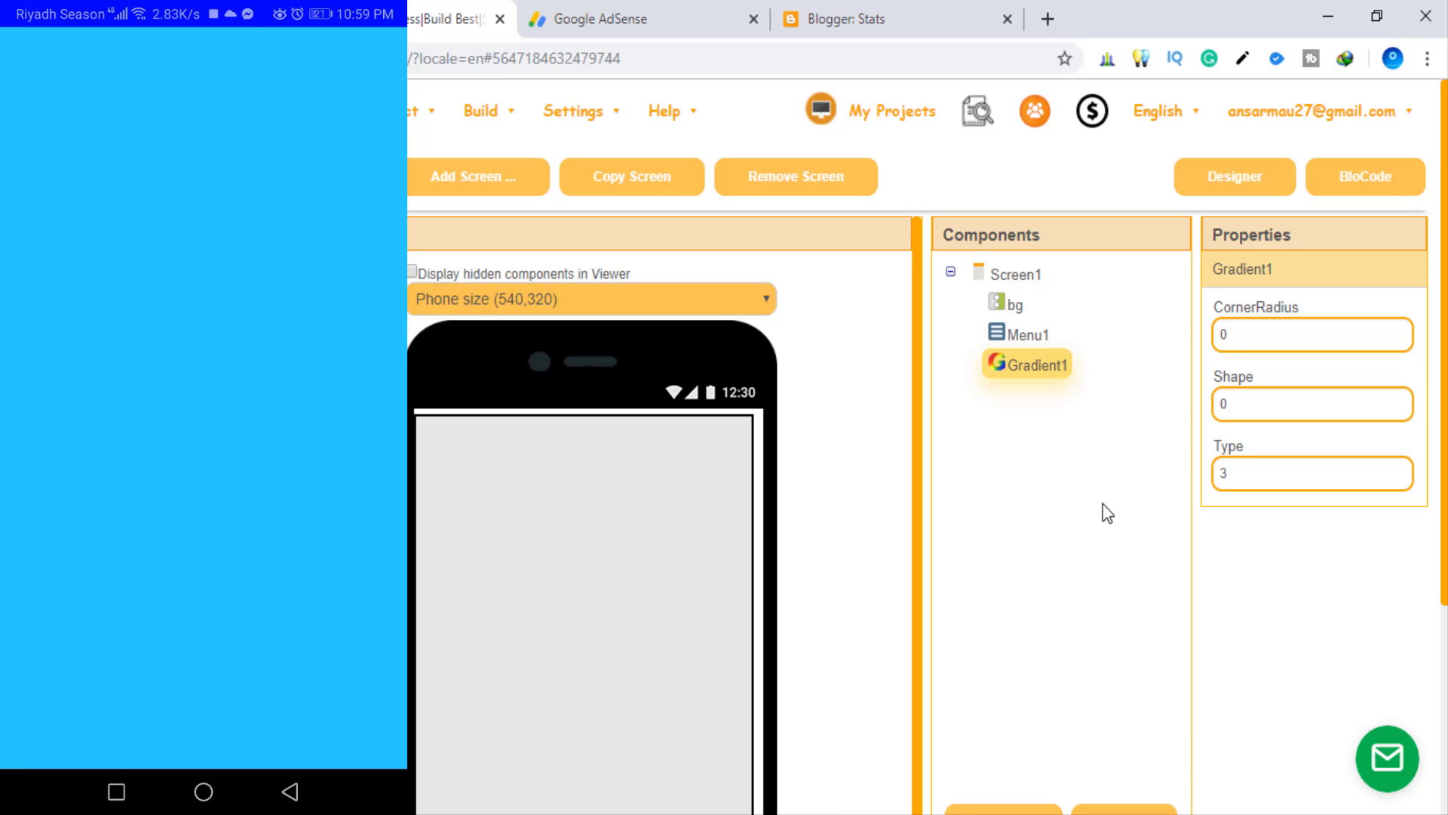
Try Type 8, then set Gradient1's Type back to 0
{"action": "left_click", "coordinate": [1270, 483]}
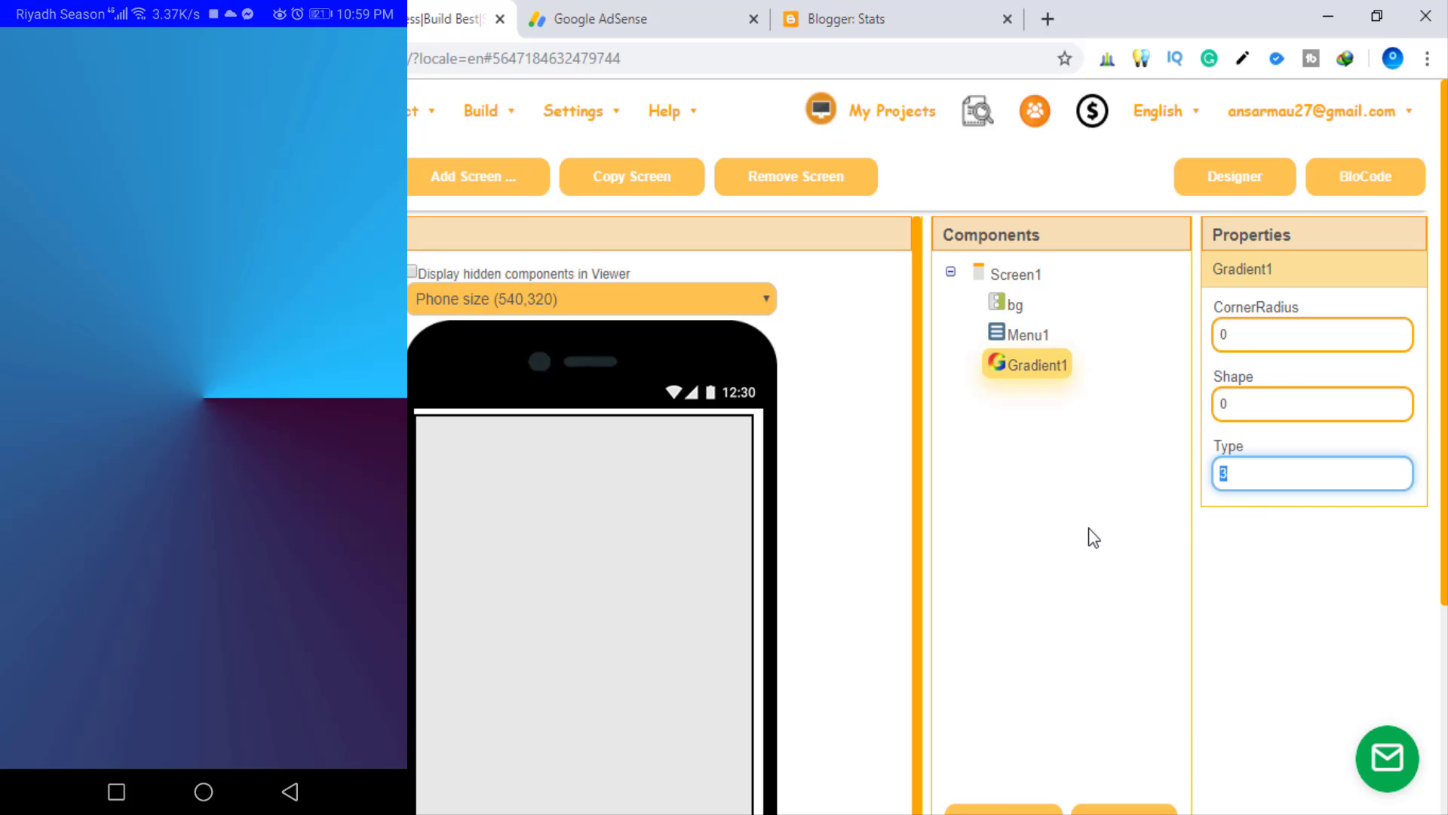
{"action": "type", "text": "8"}
{"action": "key", "text": "Return"}
{"action": "left_click", "coordinate": [1252, 483]}
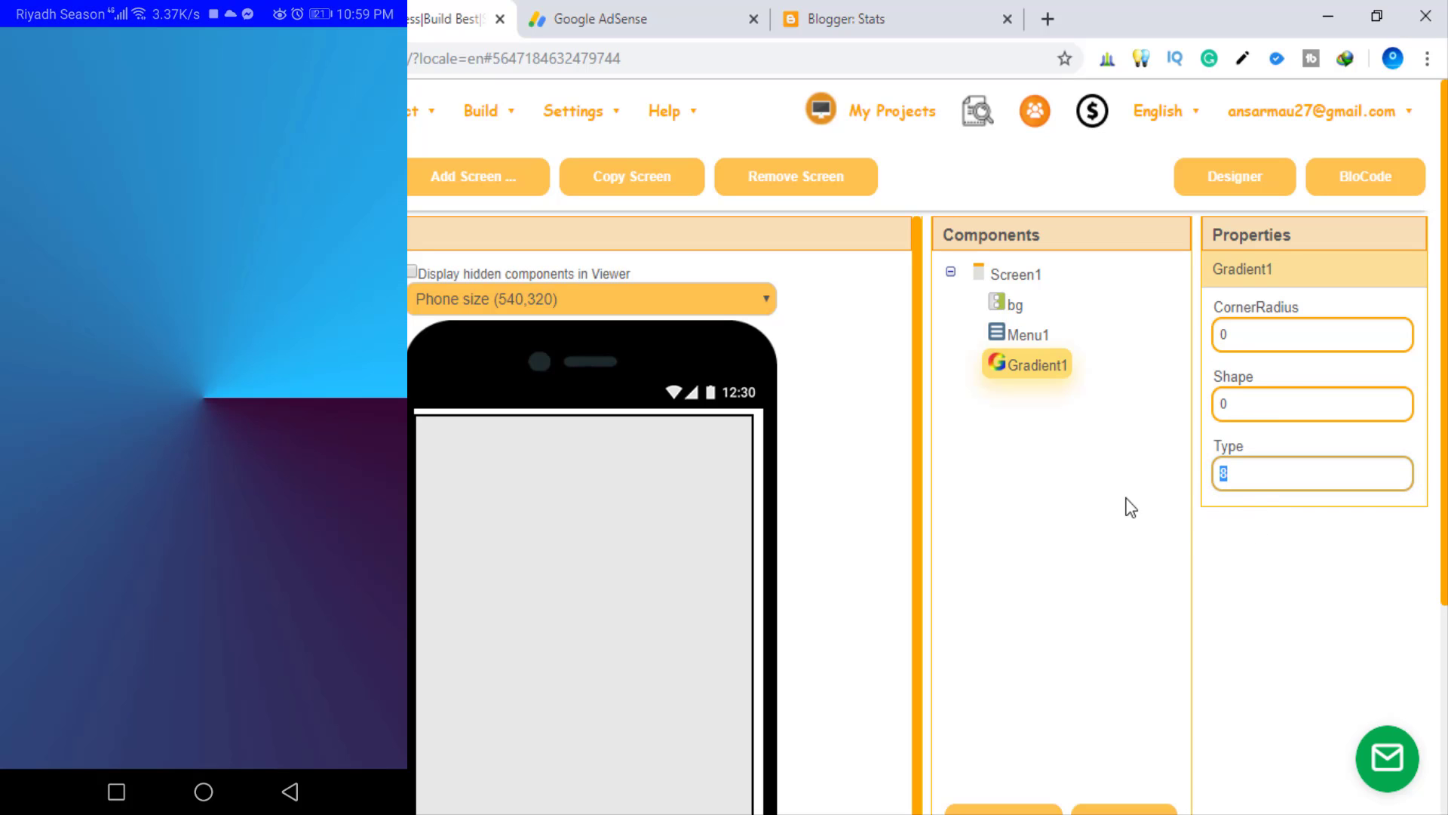
{"action": "type", "text": "0"}
{"action": "key", "text": "Return"}
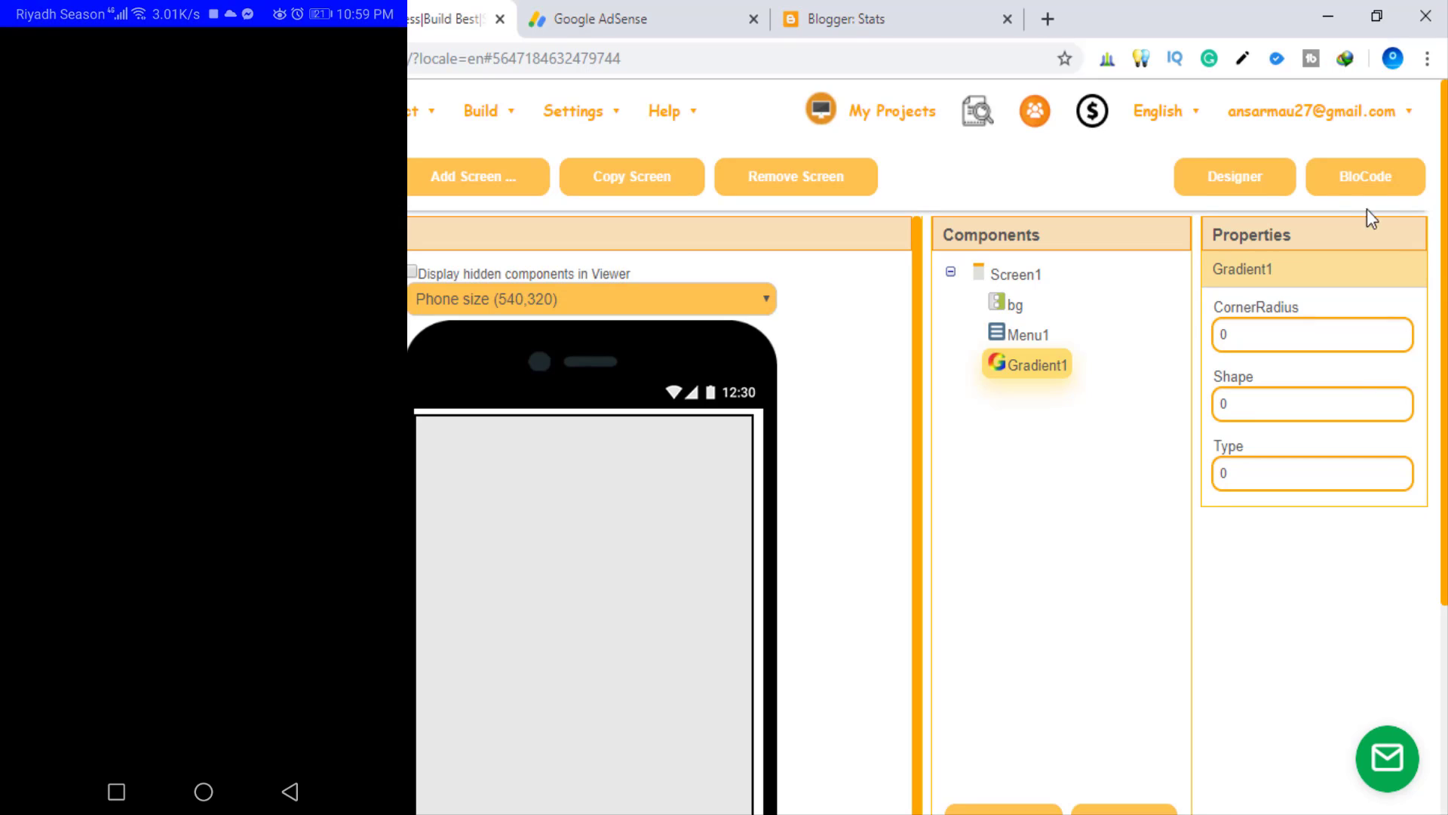
Change the gradient orientation block to 1 and refresh the preview with AboutScreen 1
{"action": "left_click", "coordinate": [1360, 185]}
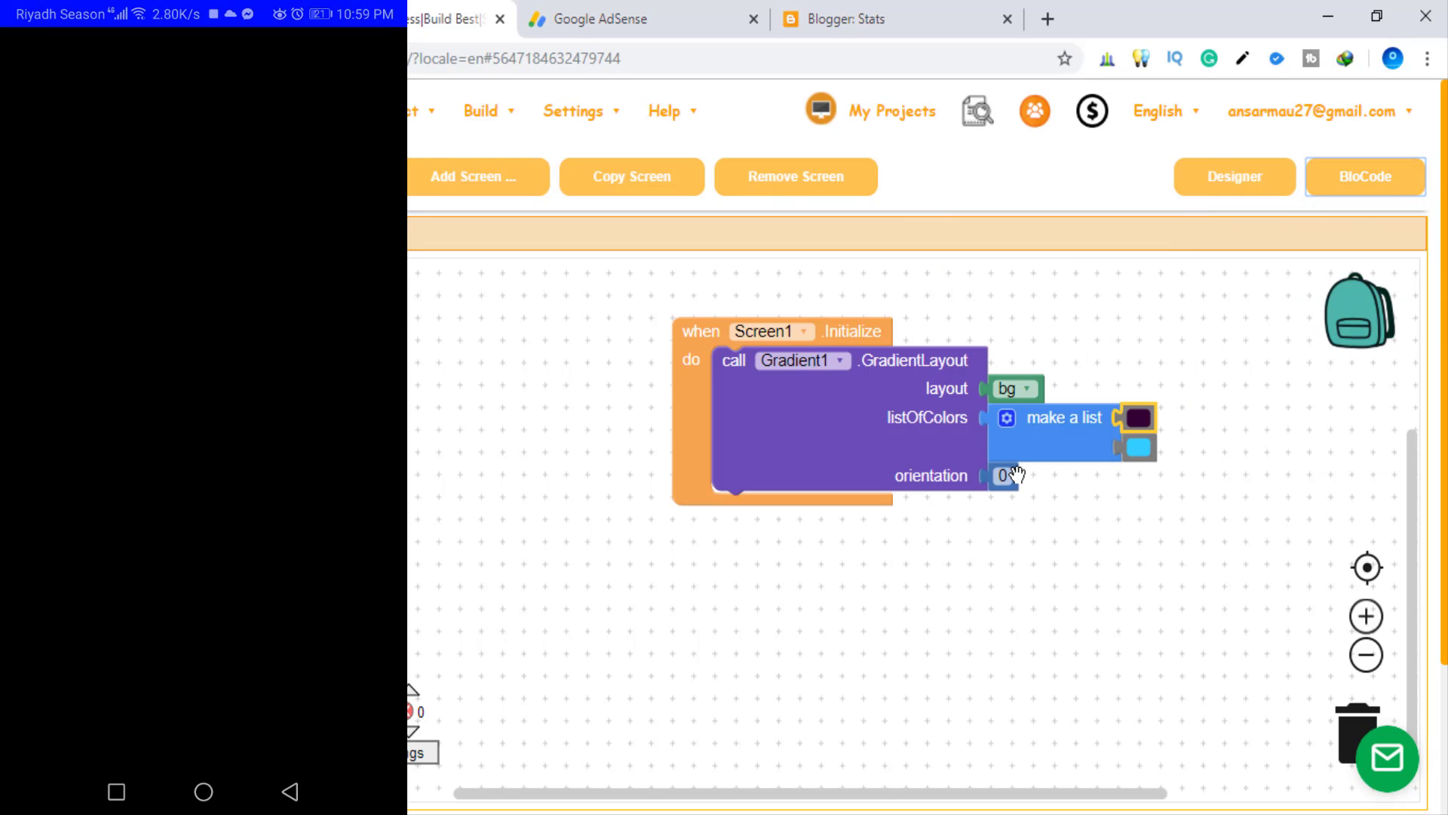
{"action": "left_click", "coordinate": [1009, 474]}
{"action": "type", "text": "1"}
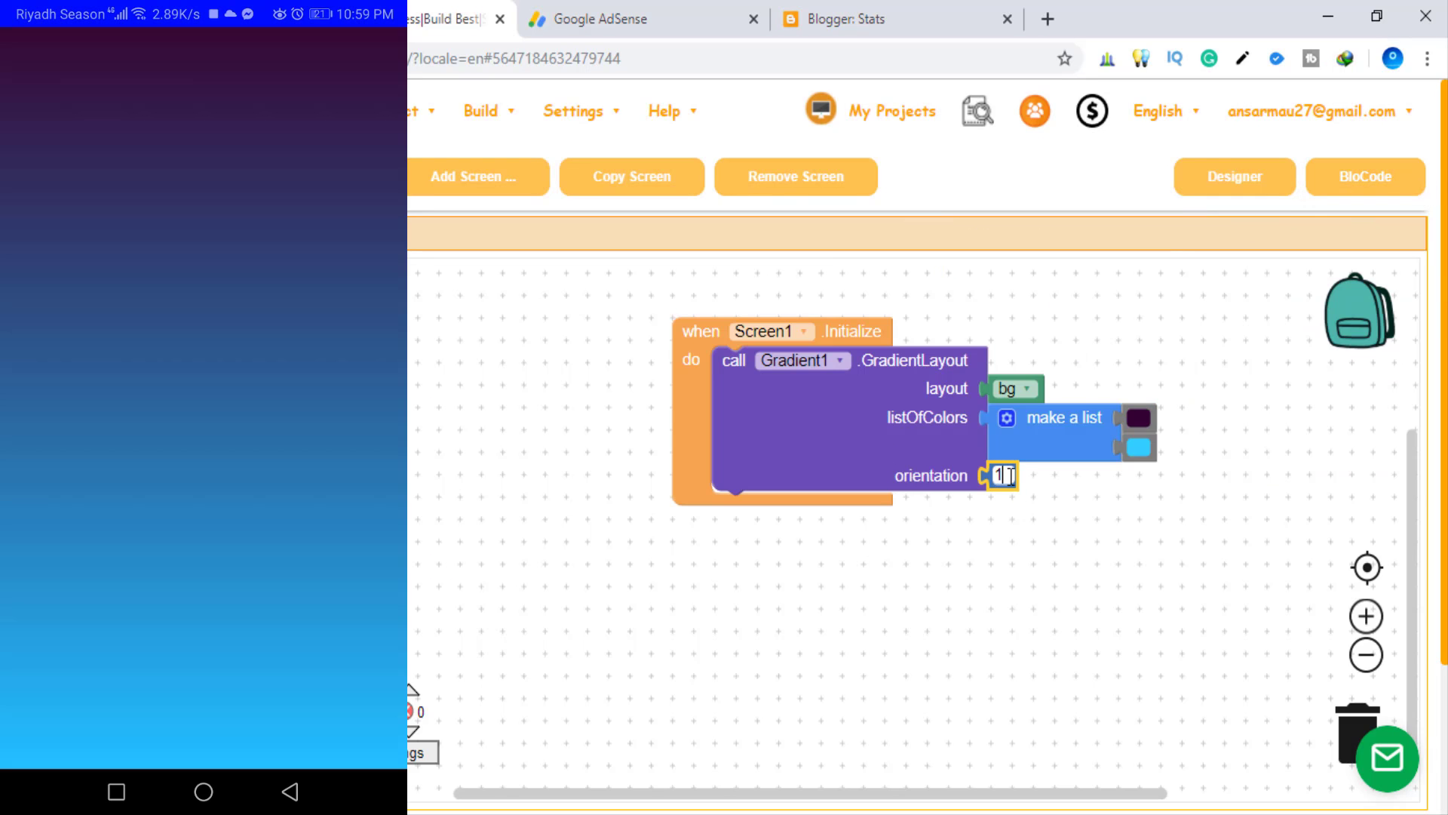
{"action": "key", "text": "Return"}
{"action": "left_click", "coordinate": [1241, 192]}
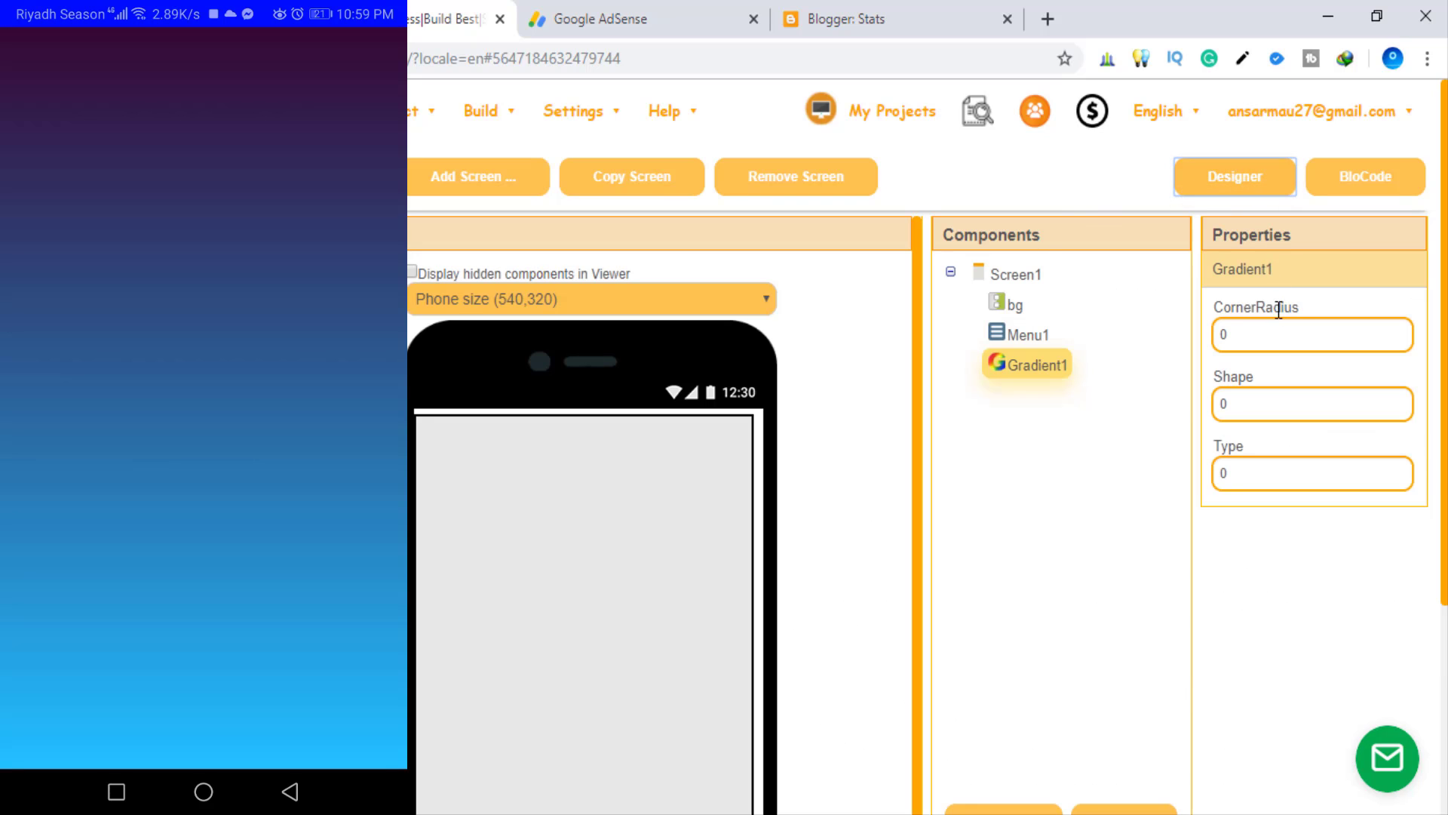
{"action": "left_click", "coordinate": [1018, 274]}
{"action": "double_click", "coordinate": [1260, 330]}
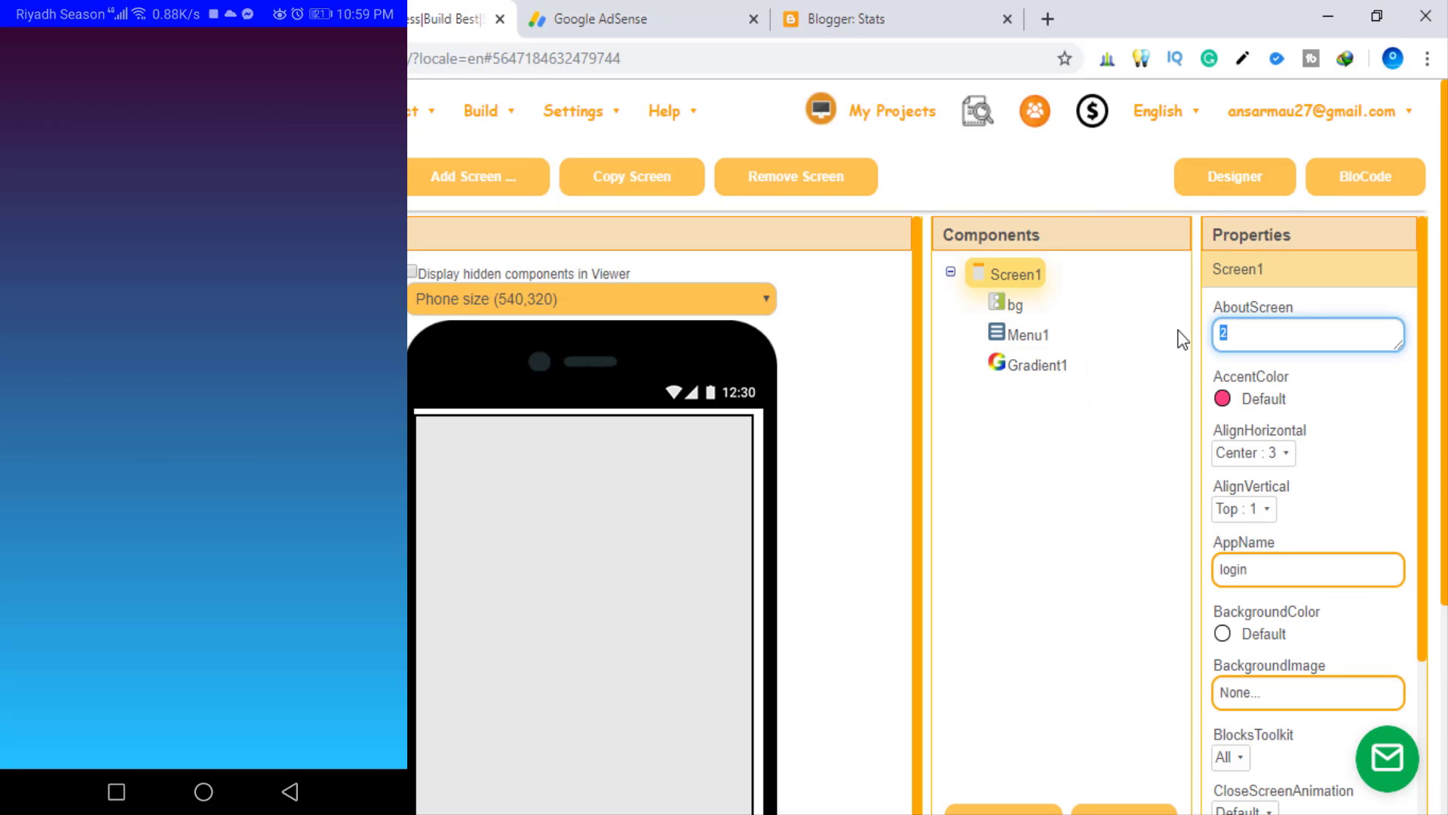
{"action": "type", "text": "1"}
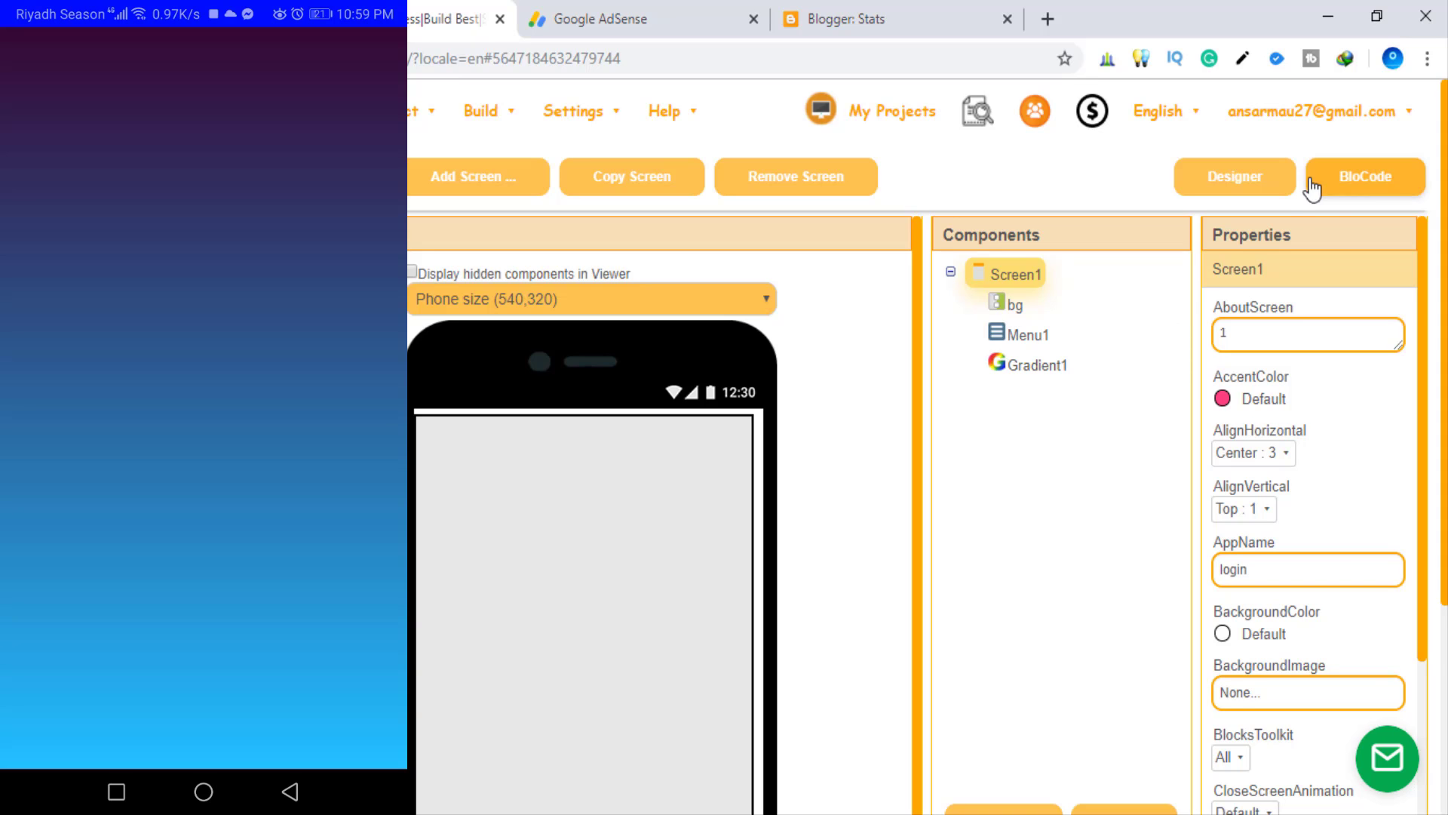
Change the orientation to 2 and refresh the preview with AboutScreen 2
{"action": "left_click", "coordinate": [1363, 183]}
{"action": "left_click", "coordinate": [1003, 475]}
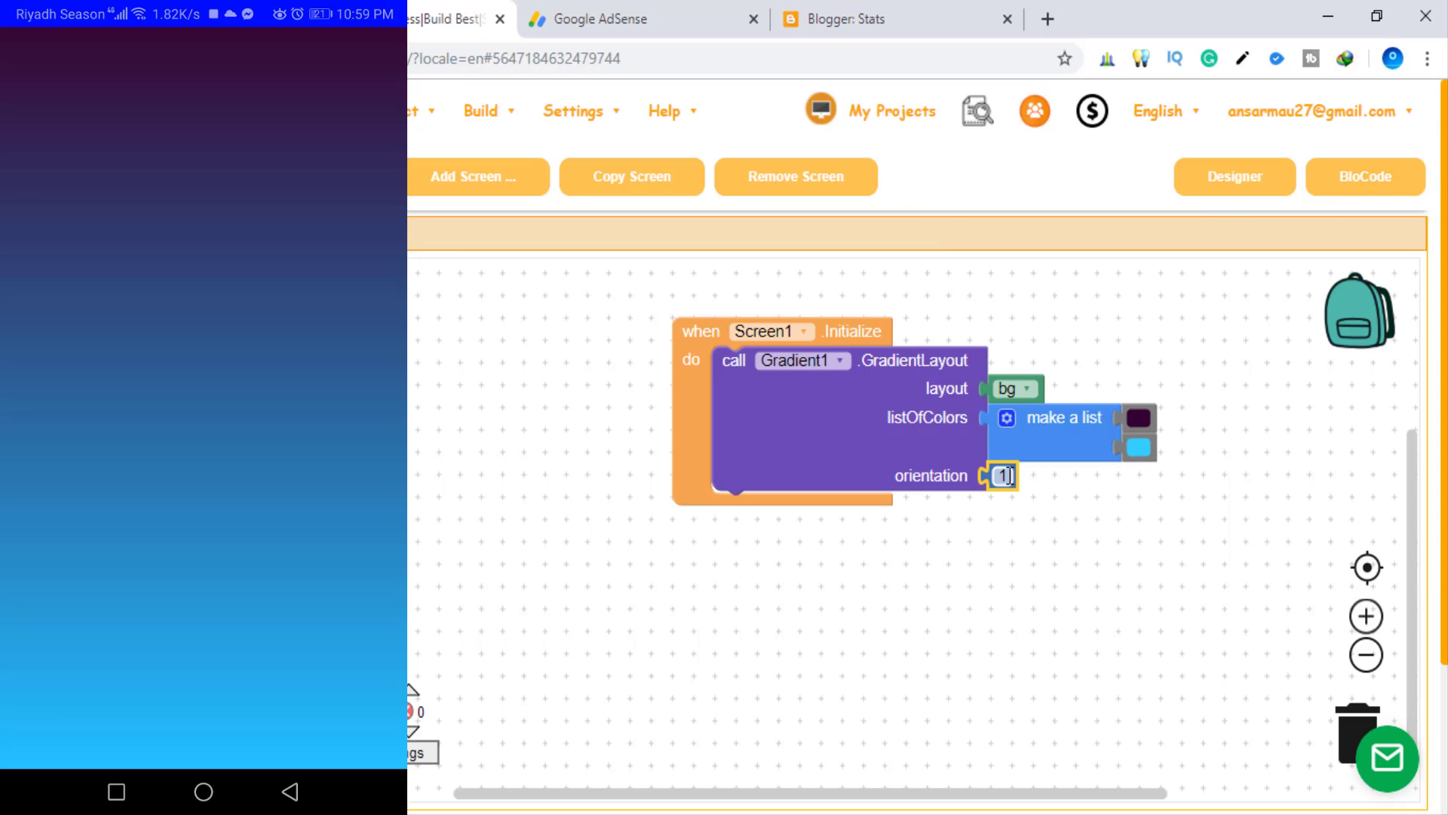
{"action": "type", "text": "2"}
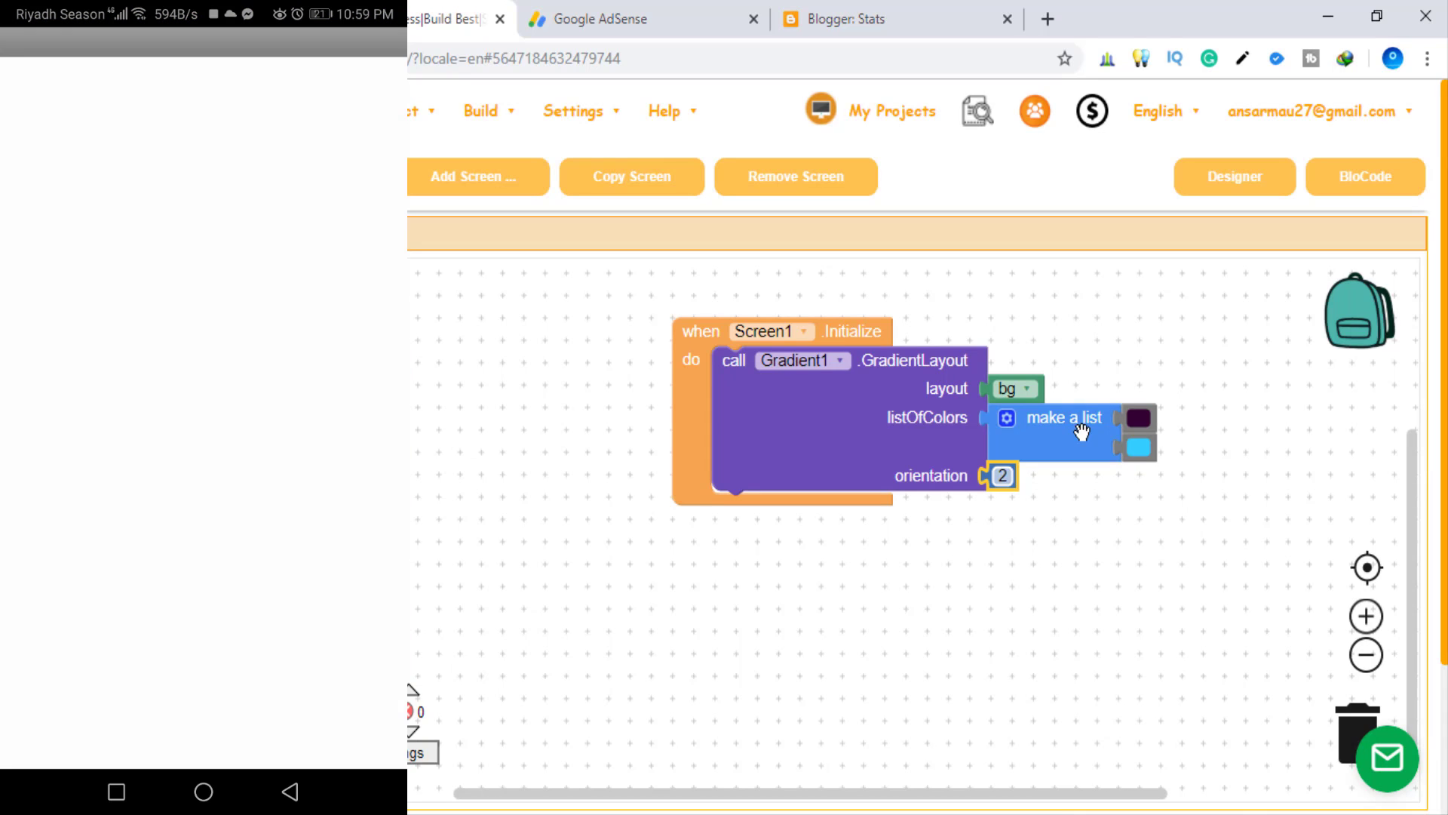
{"action": "left_click", "coordinate": [1207, 187]}
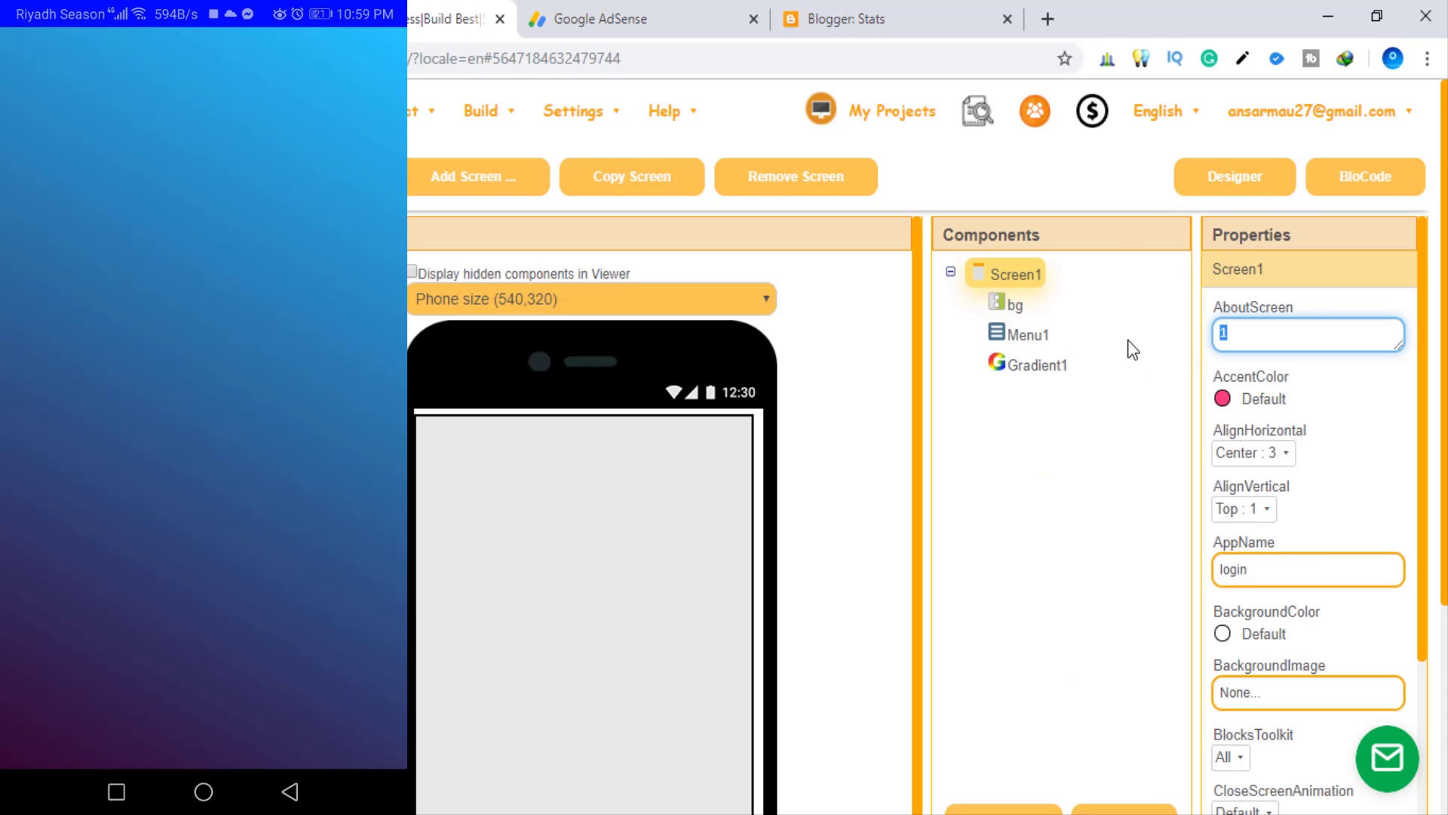
{"action": "type", "text": "2"}
{"action": "key", "text": "Return"}
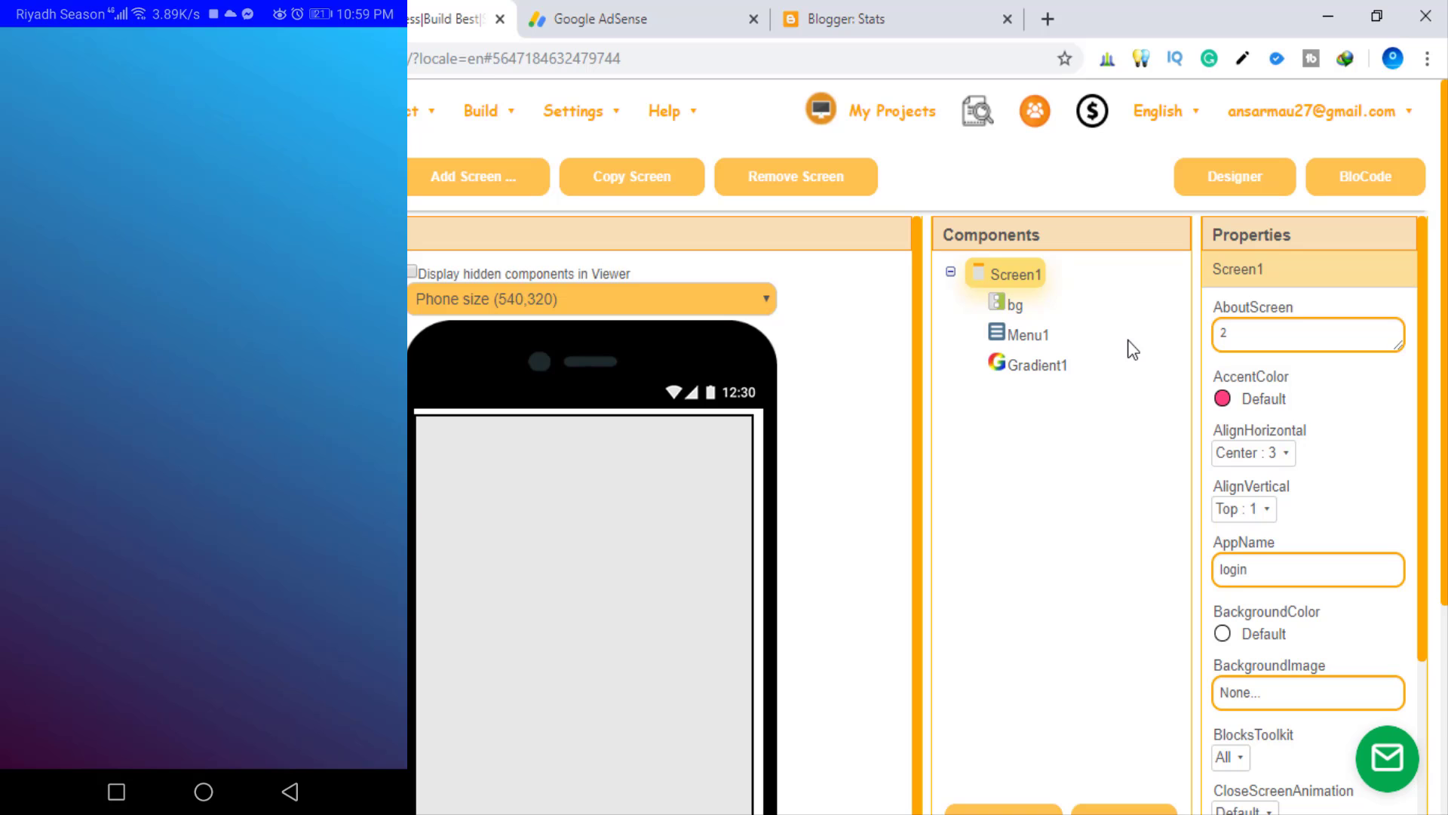
Try orientation 3, setting AboutScreen to 1 to refresh the preview
{"action": "left_click", "coordinate": [1385, 187]}
{"action": "left_click", "coordinate": [1004, 476]}
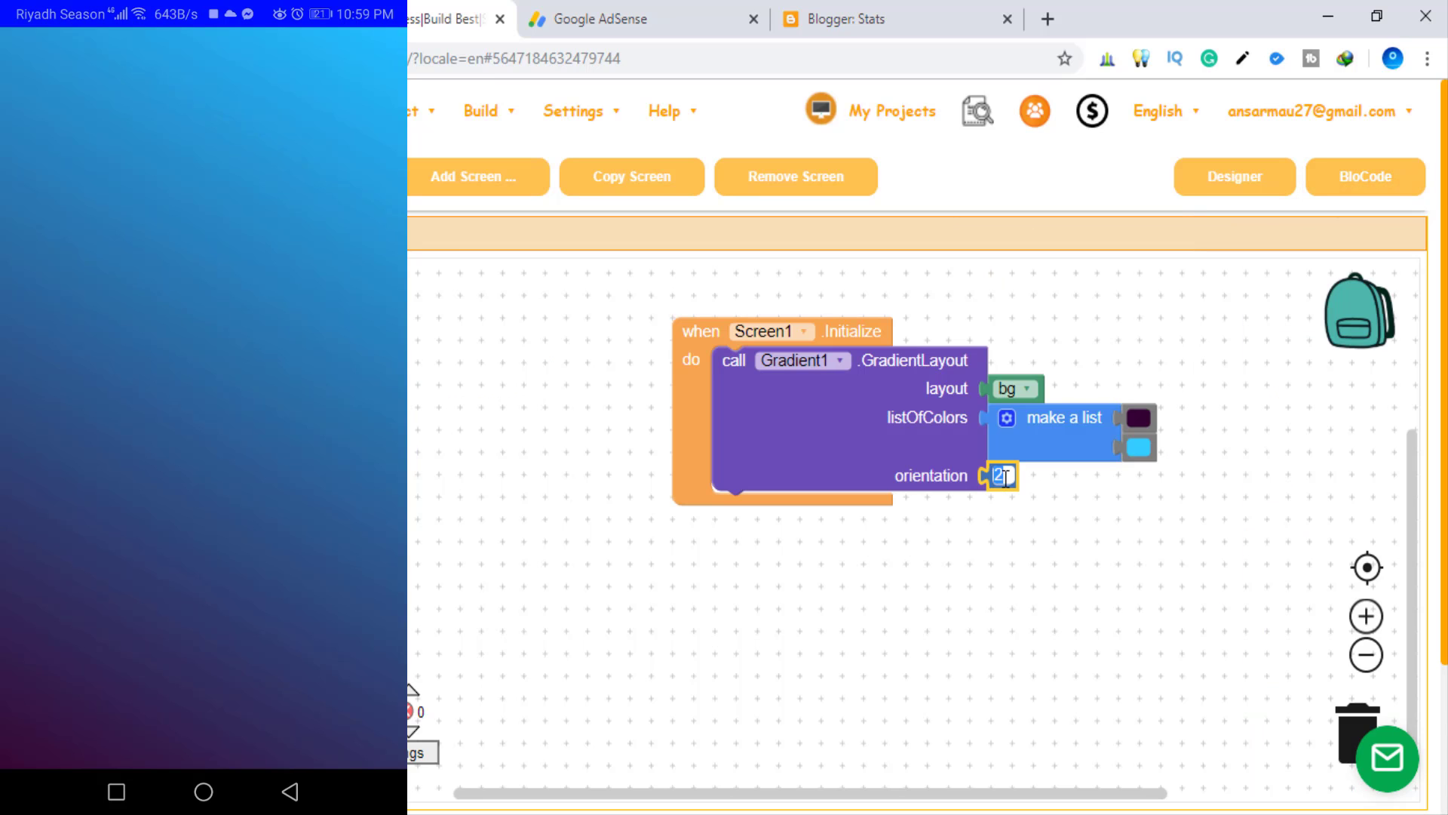
{"action": "type", "text": "3"}
{"action": "key", "text": "Return"}
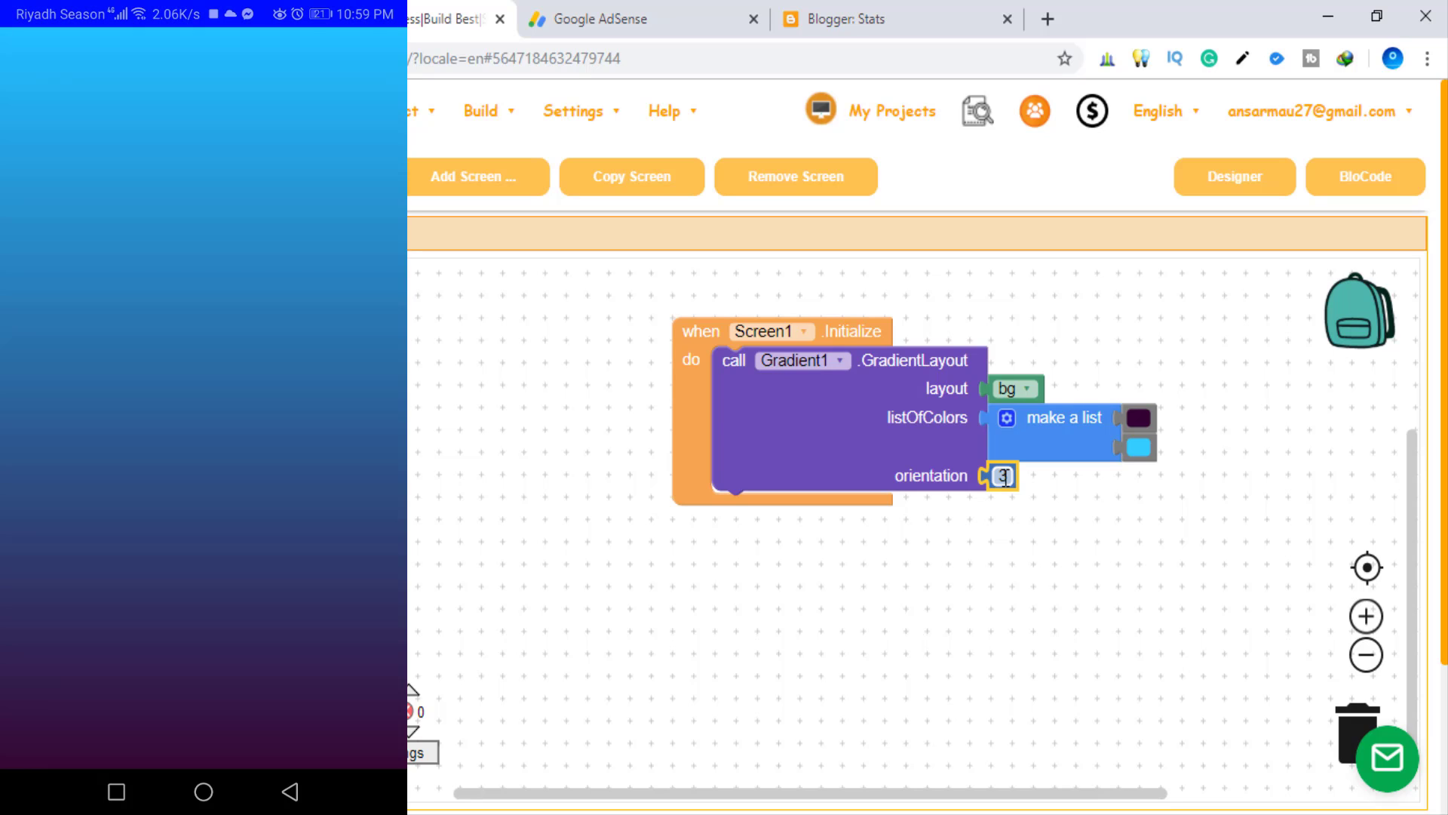
{"action": "left_click", "coordinate": [1218, 189]}
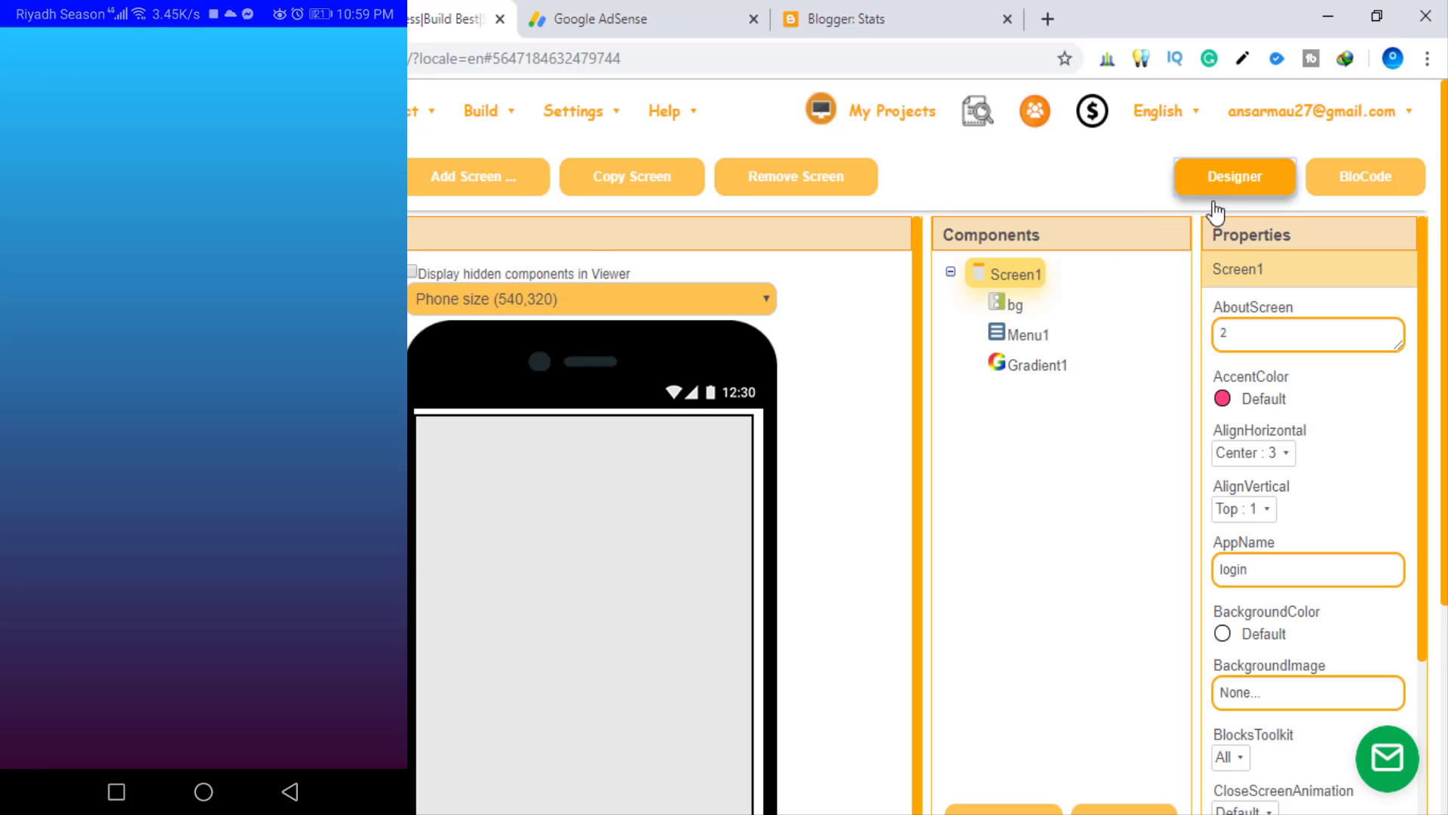
{"action": "left_click", "coordinate": [1219, 345]}
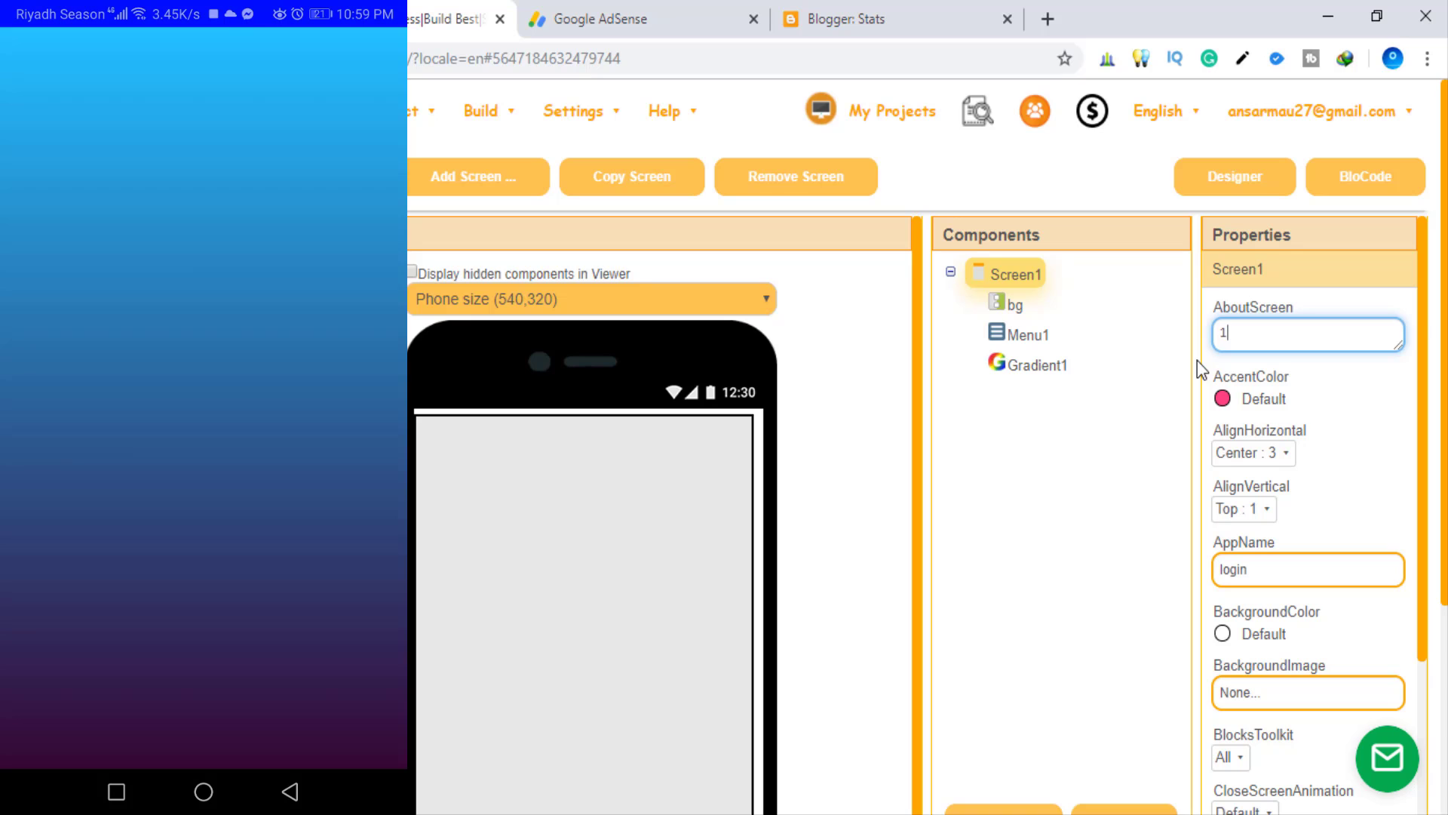
{"action": "type", "text": "1"}
{"action": "key", "text": "Return"}
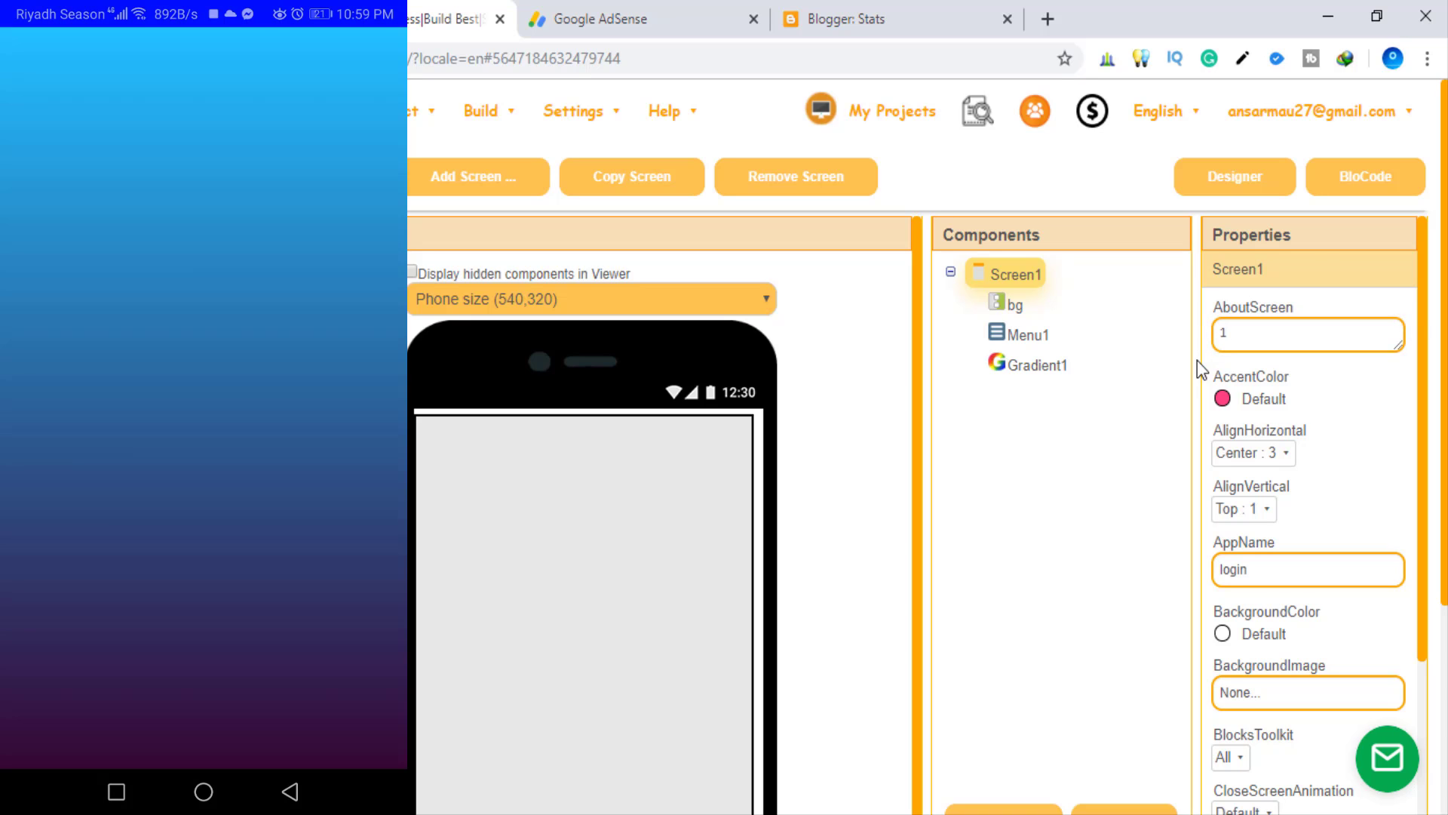
Try orientation 4, setting AboutScreen to 2 to refresh the preview
{"action": "left_click", "coordinate": [1359, 179]}
{"action": "left_click", "coordinate": [1011, 473]}
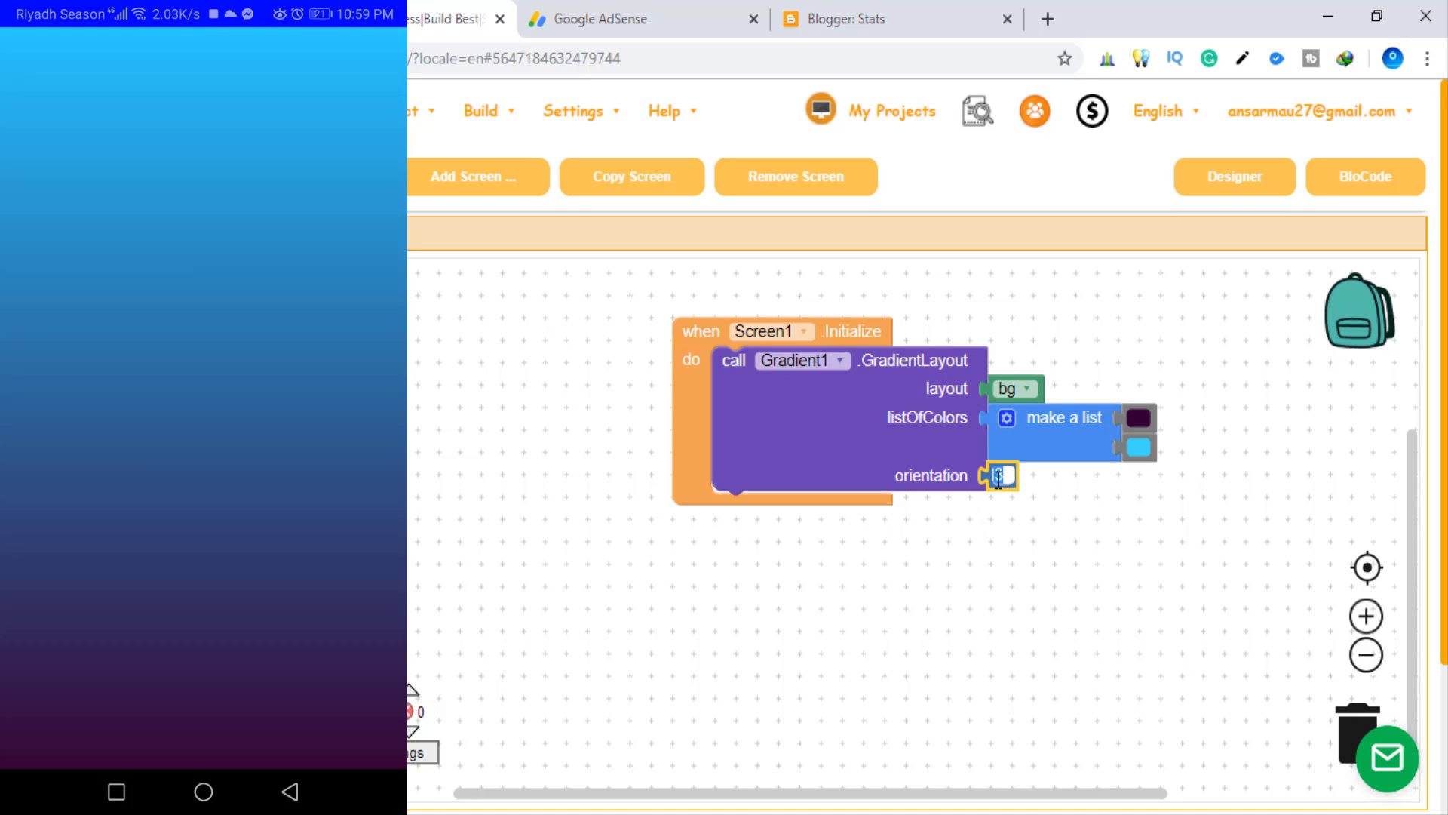
{"action": "type", "text": "4"}
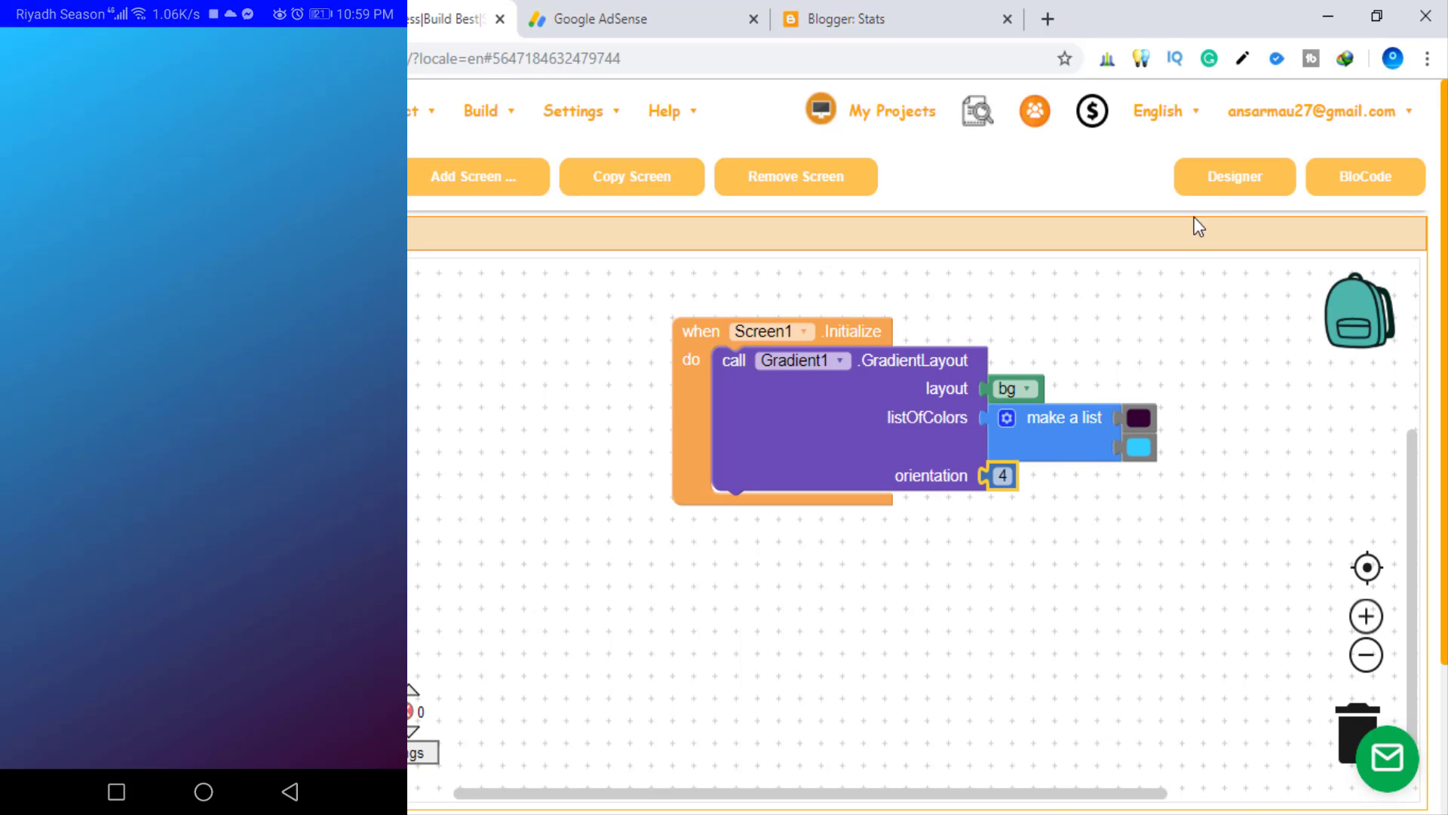
{"action": "left_click", "coordinate": [1206, 195]}
{"action": "double_click", "coordinate": [1222, 325]}
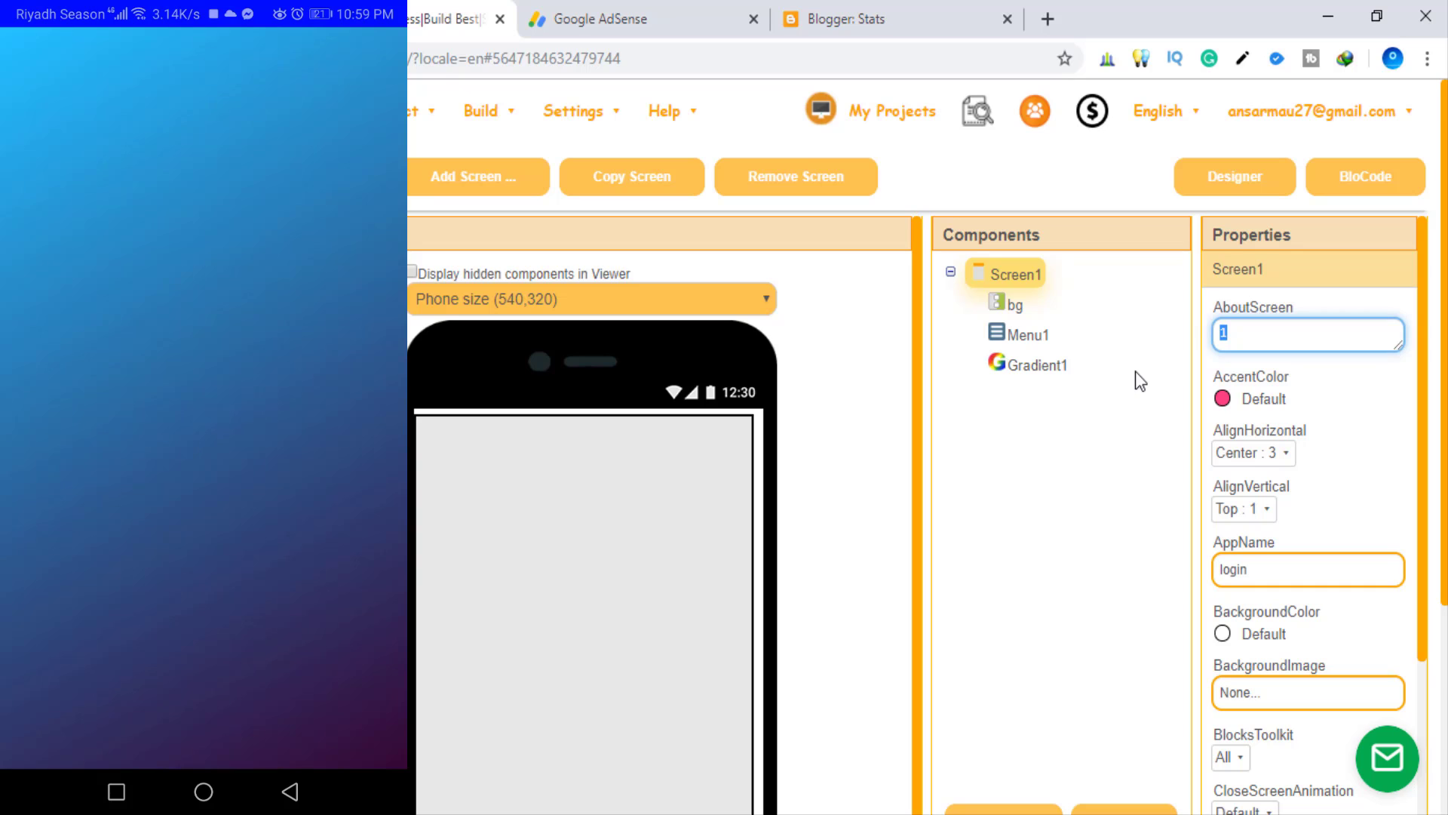
{"action": "type", "text": "2"}
{"action": "key", "text": "Return"}
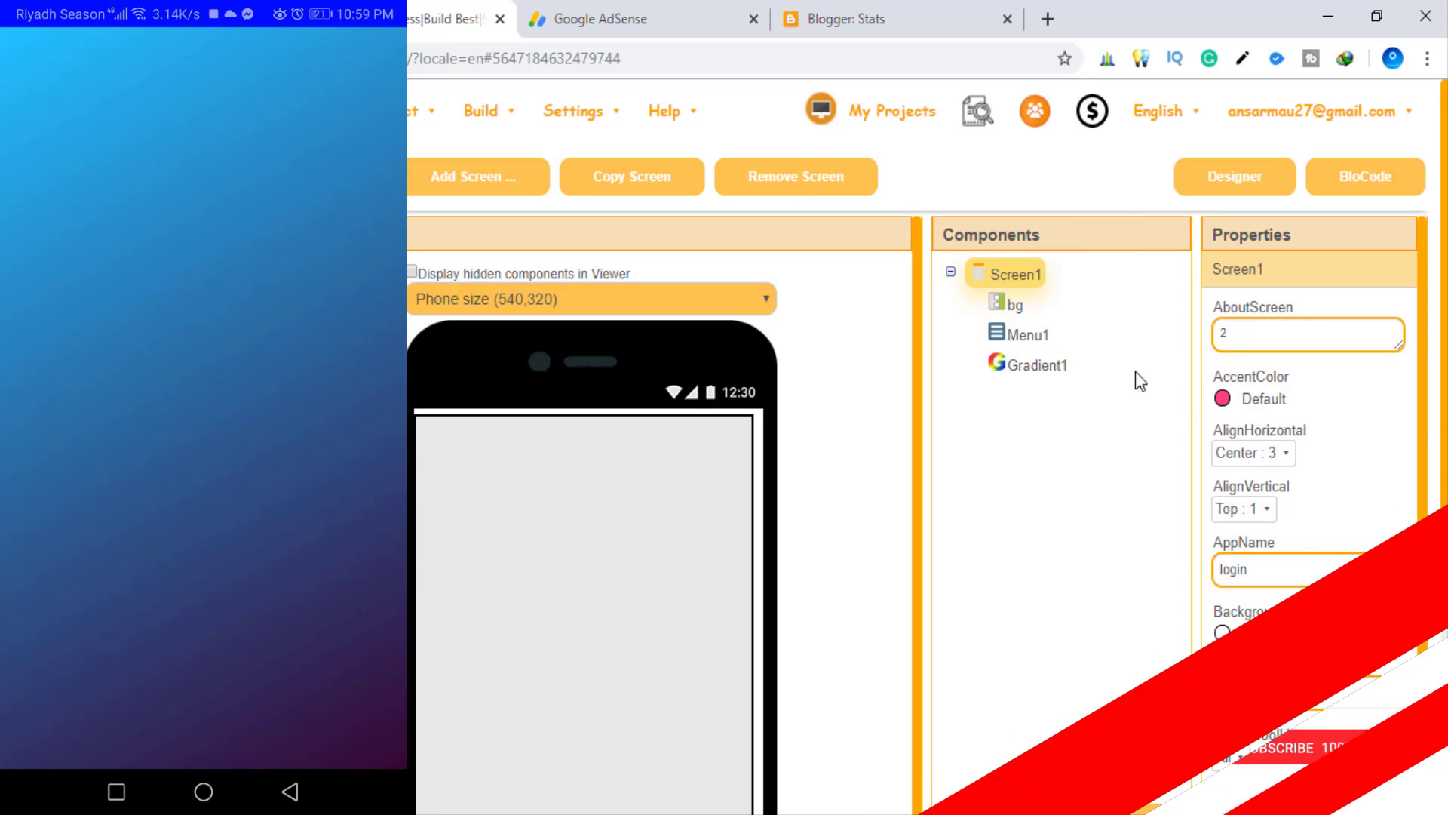
Try orientation 5, resetting AboutScreen to 1 to refresh the preview
{"action": "left_click", "coordinate": [1060, 373]}
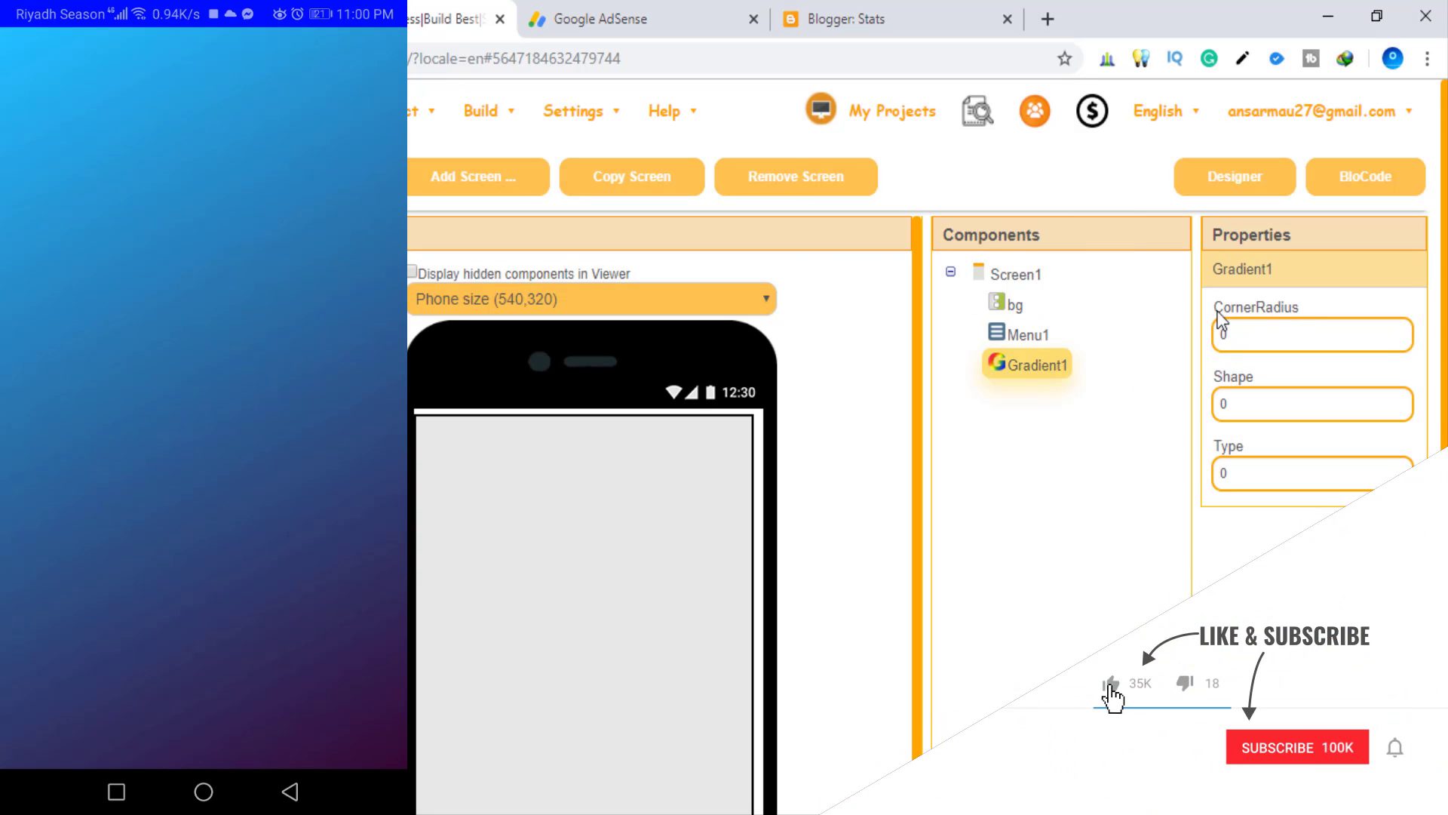
{"action": "left_click", "coordinate": [1357, 181]}
{"action": "left_click", "coordinate": [1001, 478]}
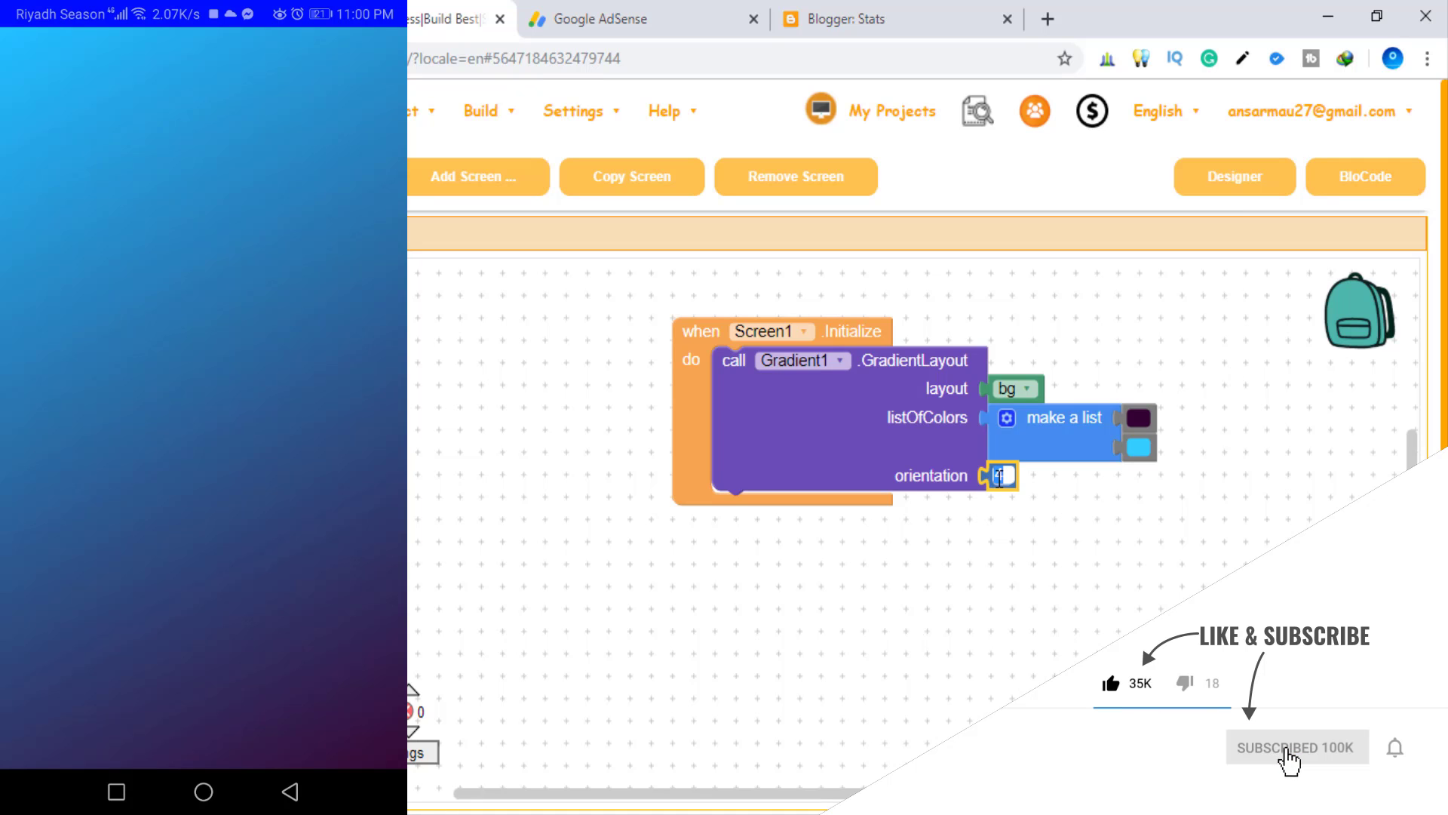
{"action": "type", "text": "5"}
{"action": "left_click", "coordinate": [1237, 179]}
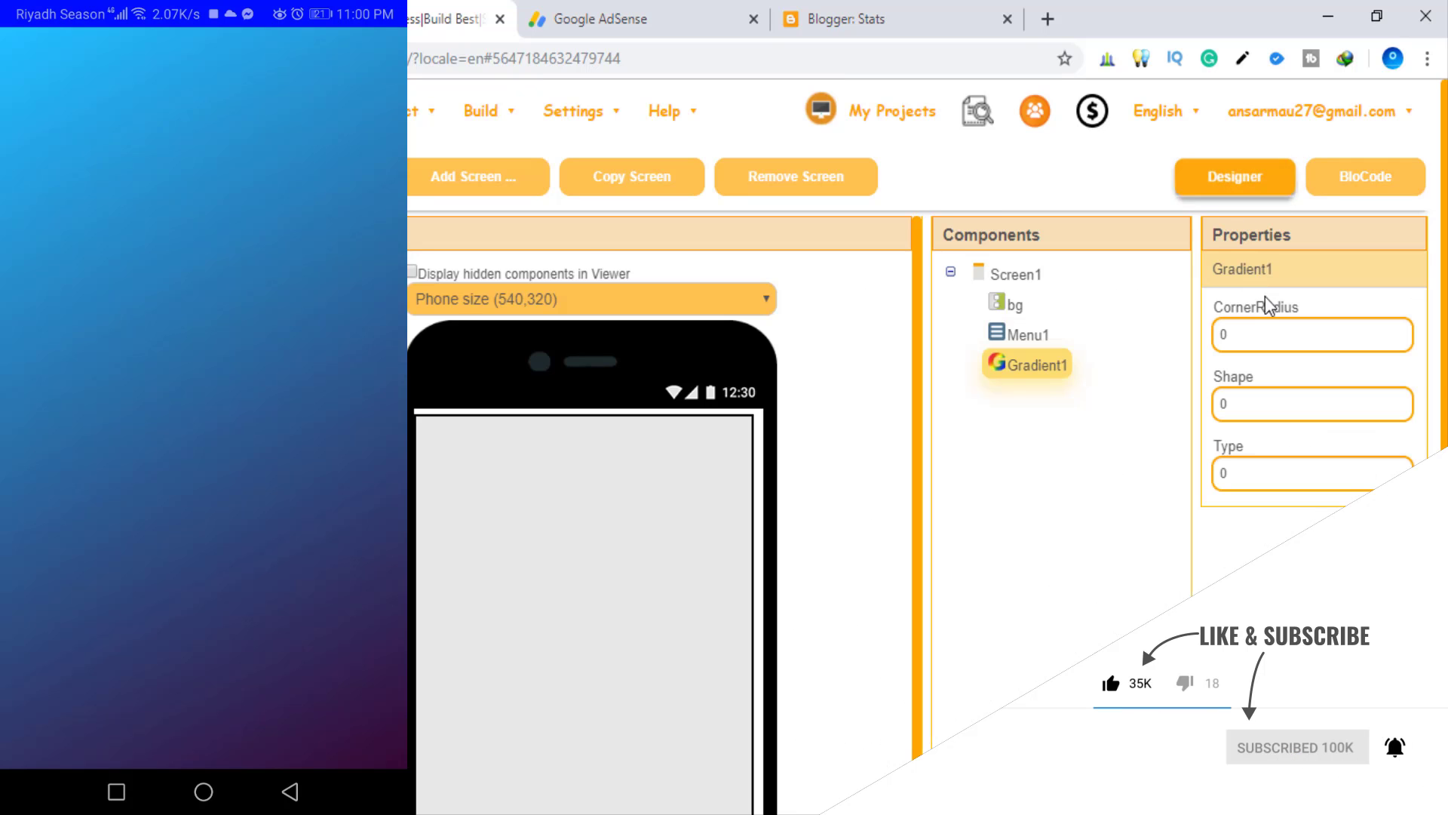
{"action": "left_click", "coordinate": [1004, 276]}
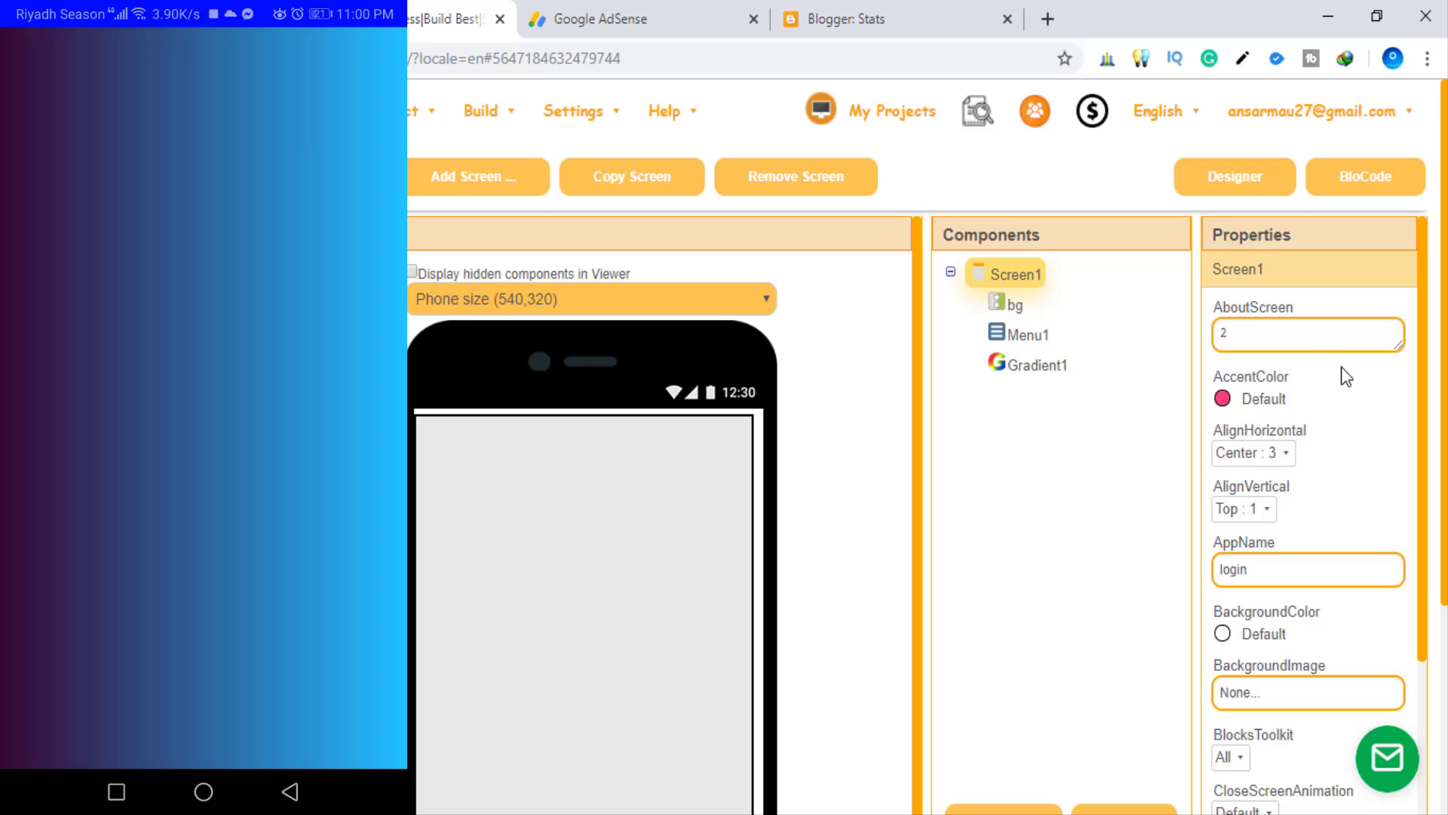
{"action": "left_click", "coordinate": [1309, 334]}
{"action": "key", "text": "BackSpace"}
{"action": "type", "text": "1"}
{"action": "key", "text": "Return"}
Try orientation 8, refreshing the preview with AboutScreen 2
{"action": "left_click", "coordinate": [1035, 367]}
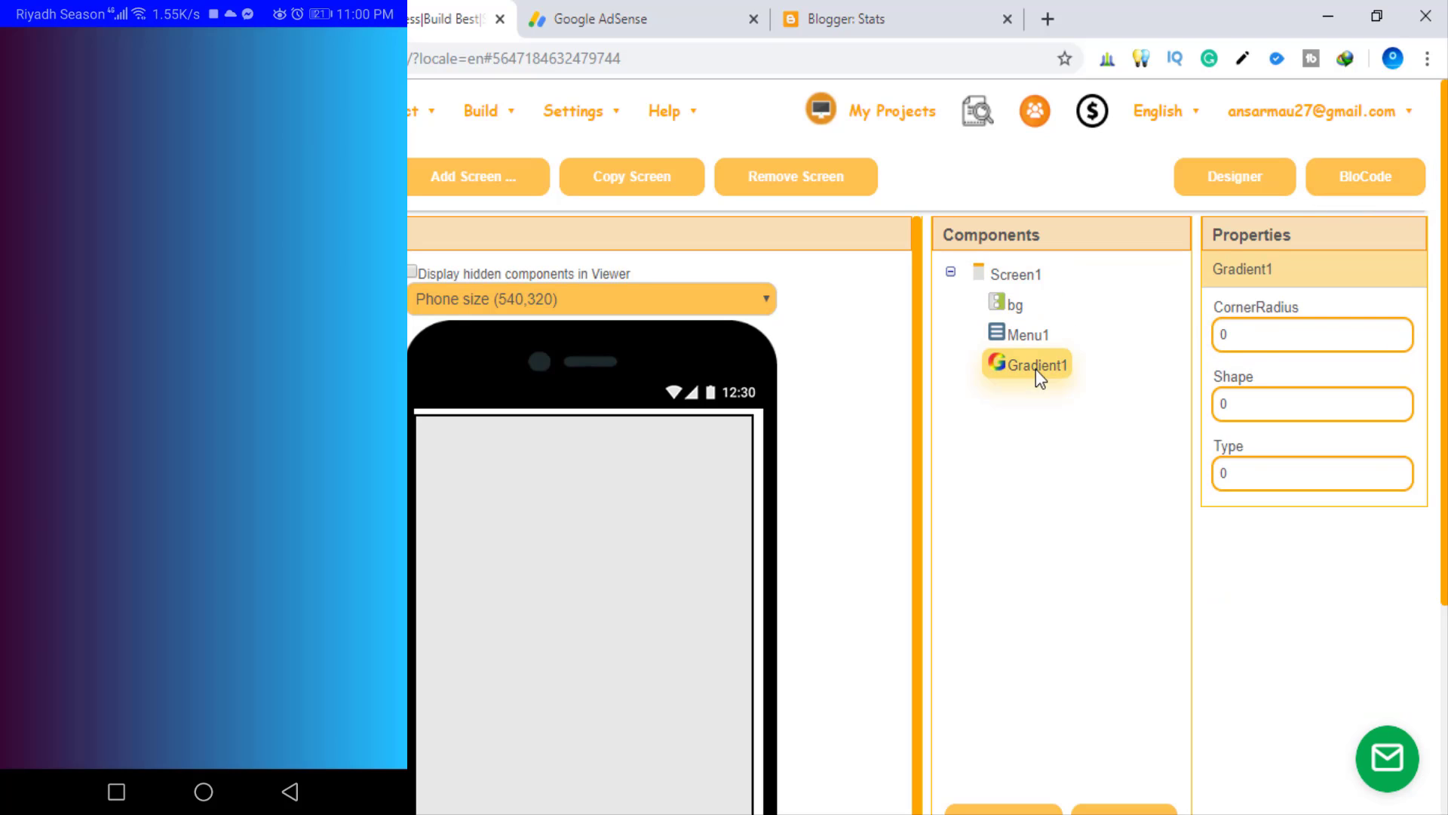
{"action": "left_click", "coordinate": [1383, 187]}
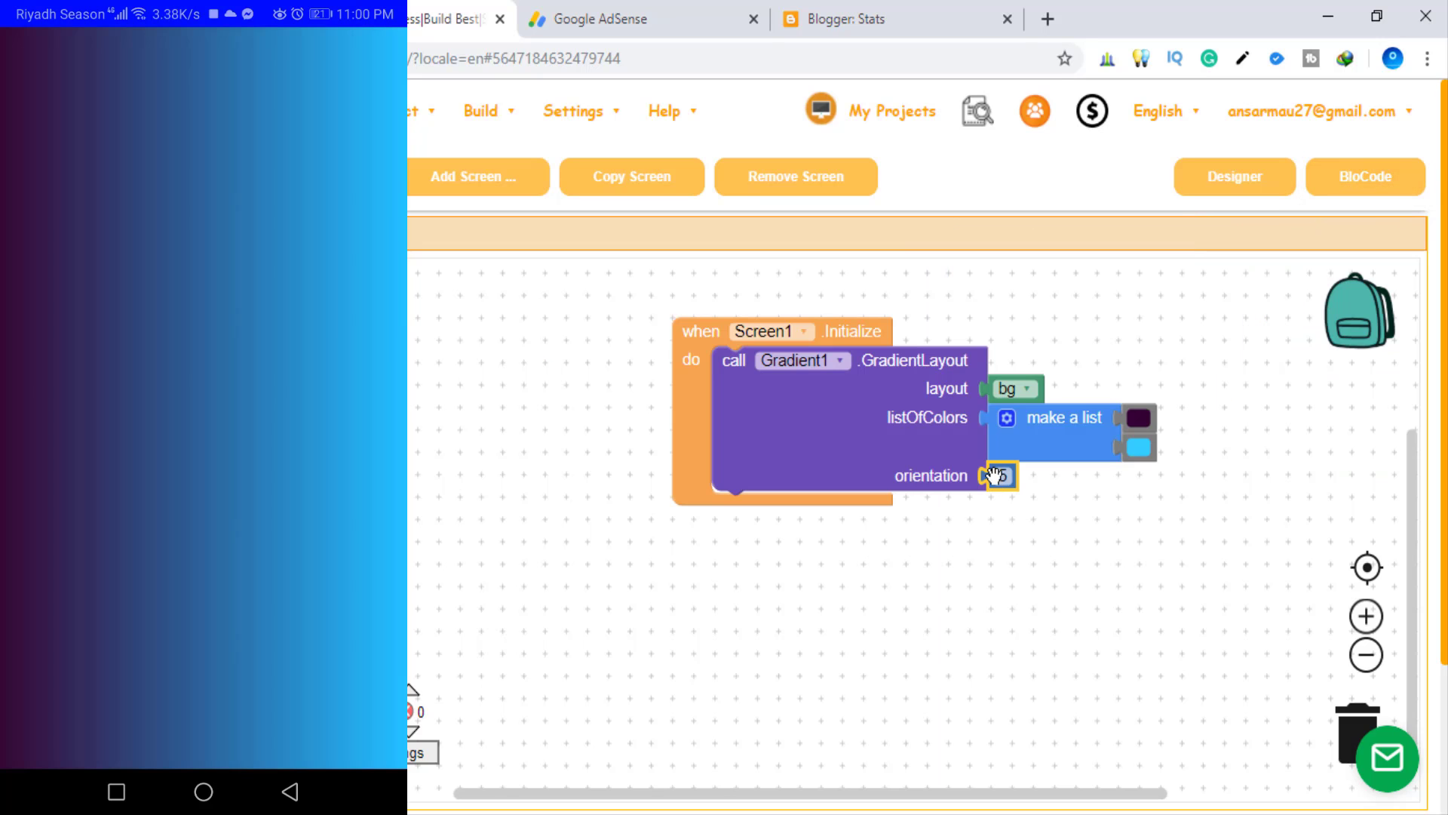
{"action": "left_click", "coordinate": [1001, 476]}
{"action": "type", "text": "8"}
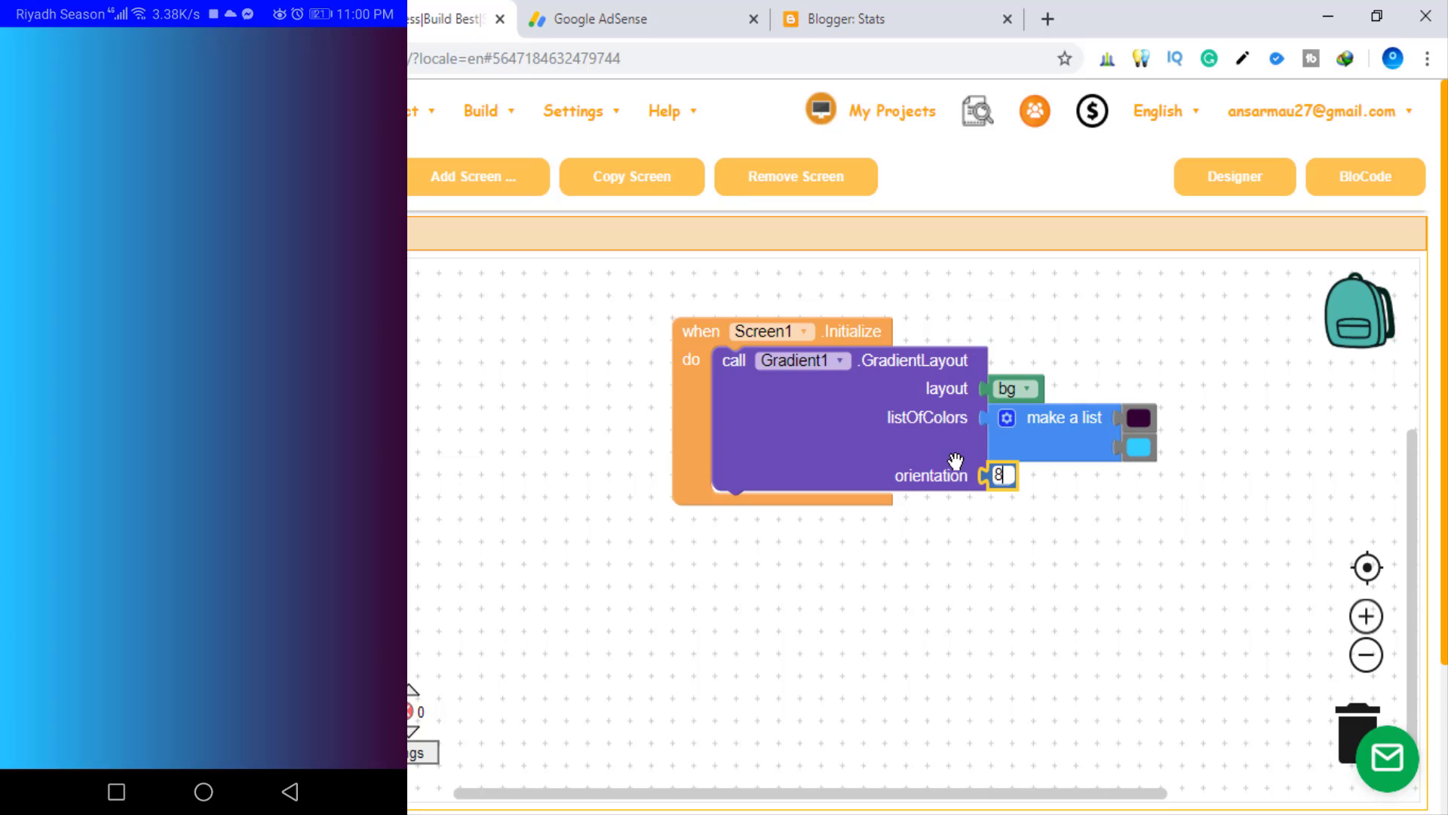
{"action": "key", "text": "Return"}
{"action": "left_click", "coordinate": [1224, 188]}
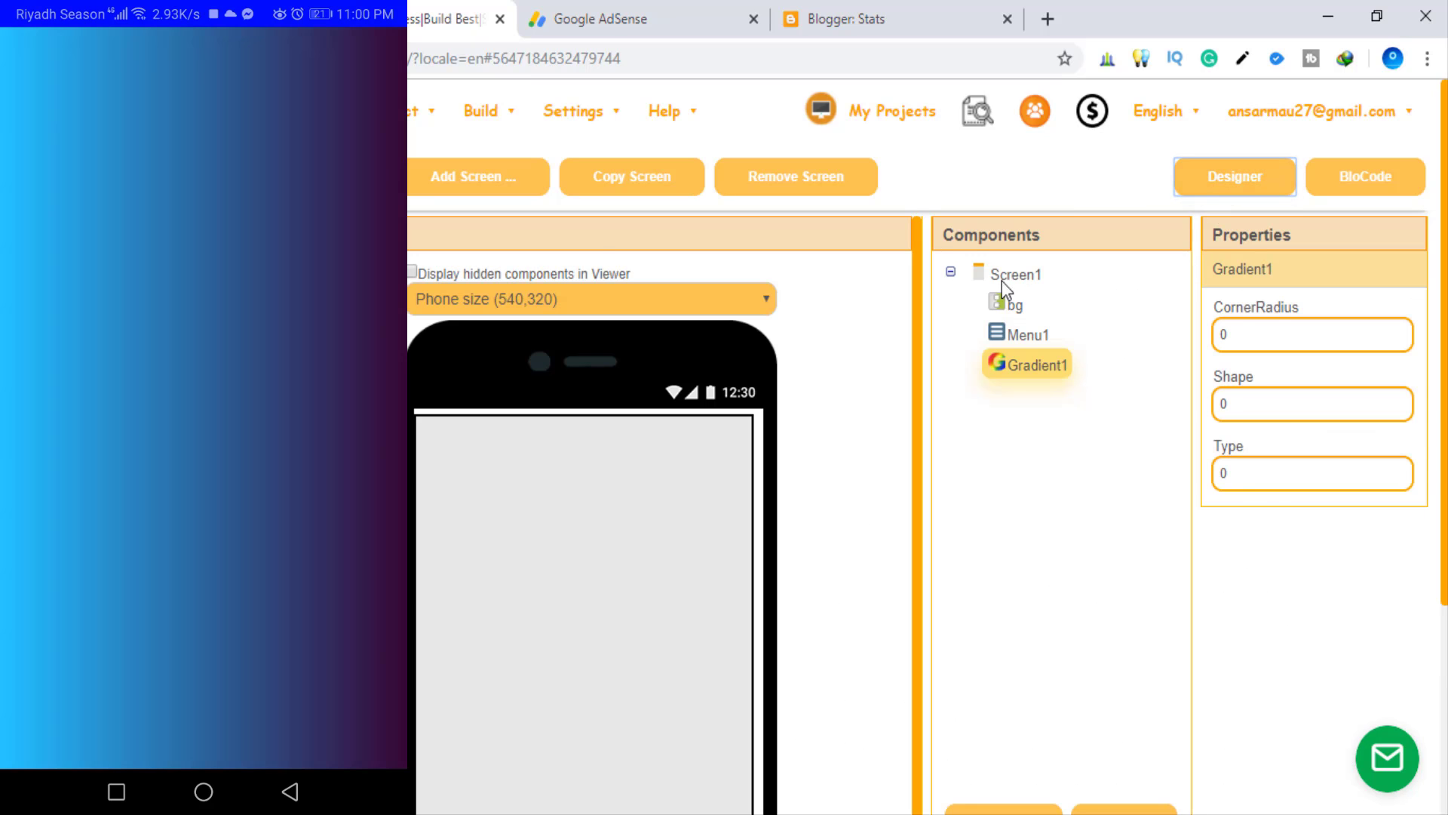
{"action": "left_click", "coordinate": [1000, 276]}
{"action": "key", "text": "BackSpace"}
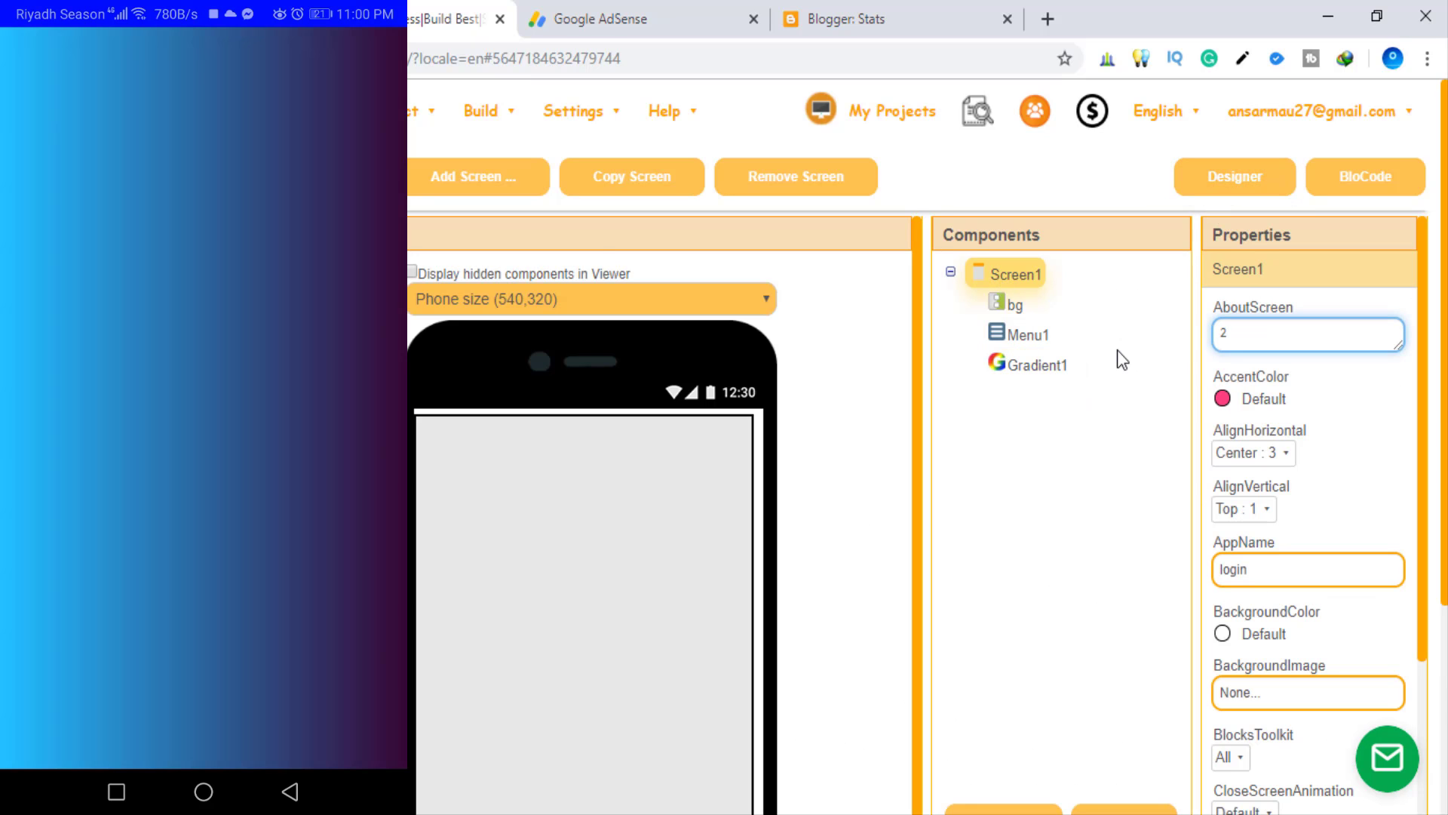
{"action": "type", "text": "2"}
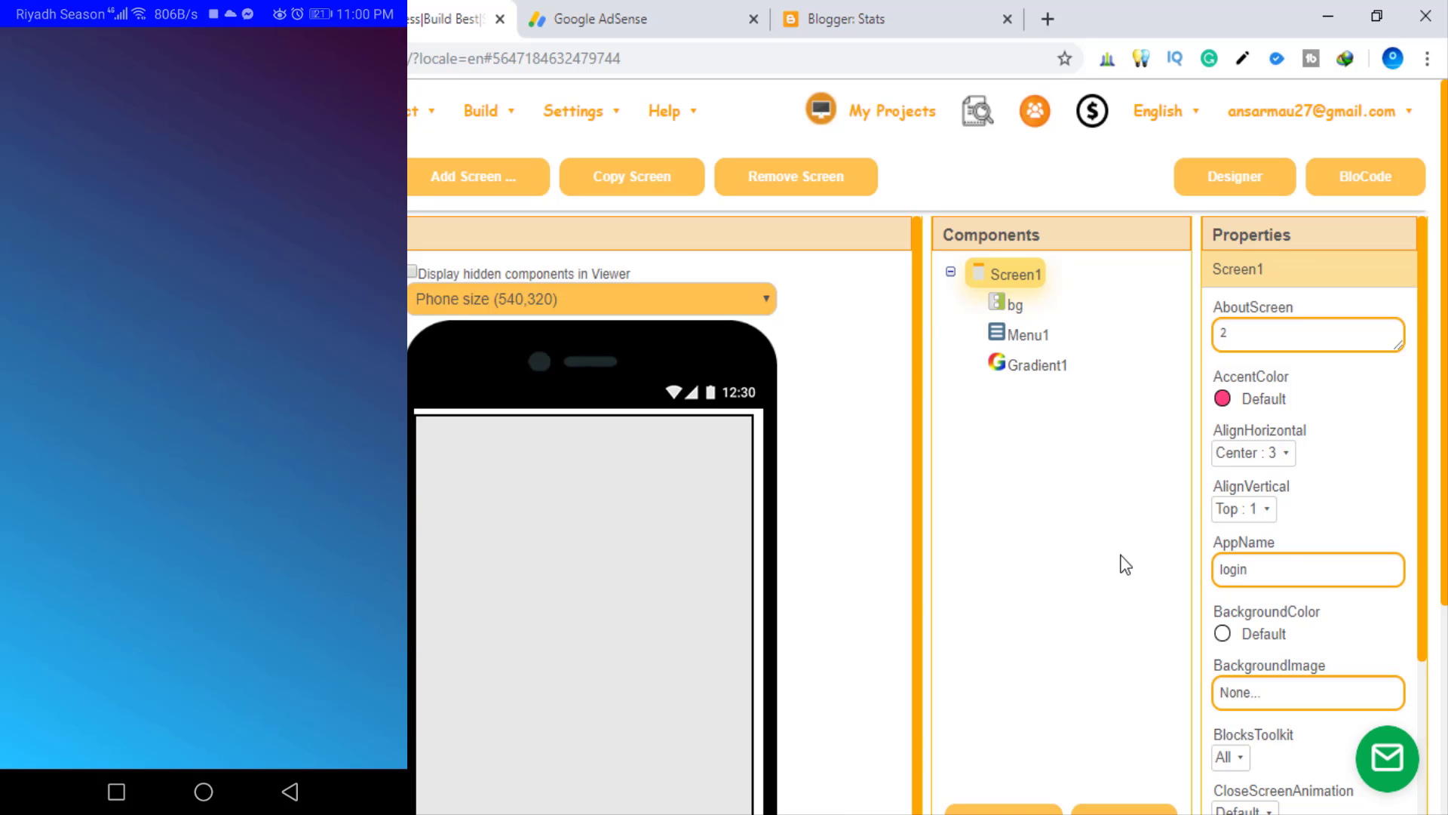
Leave the gradient orientation block at 0 and return to the Designer
{"action": "left_click", "coordinate": [1403, 188]}
{"action": "left_click", "coordinate": [1001, 476]}
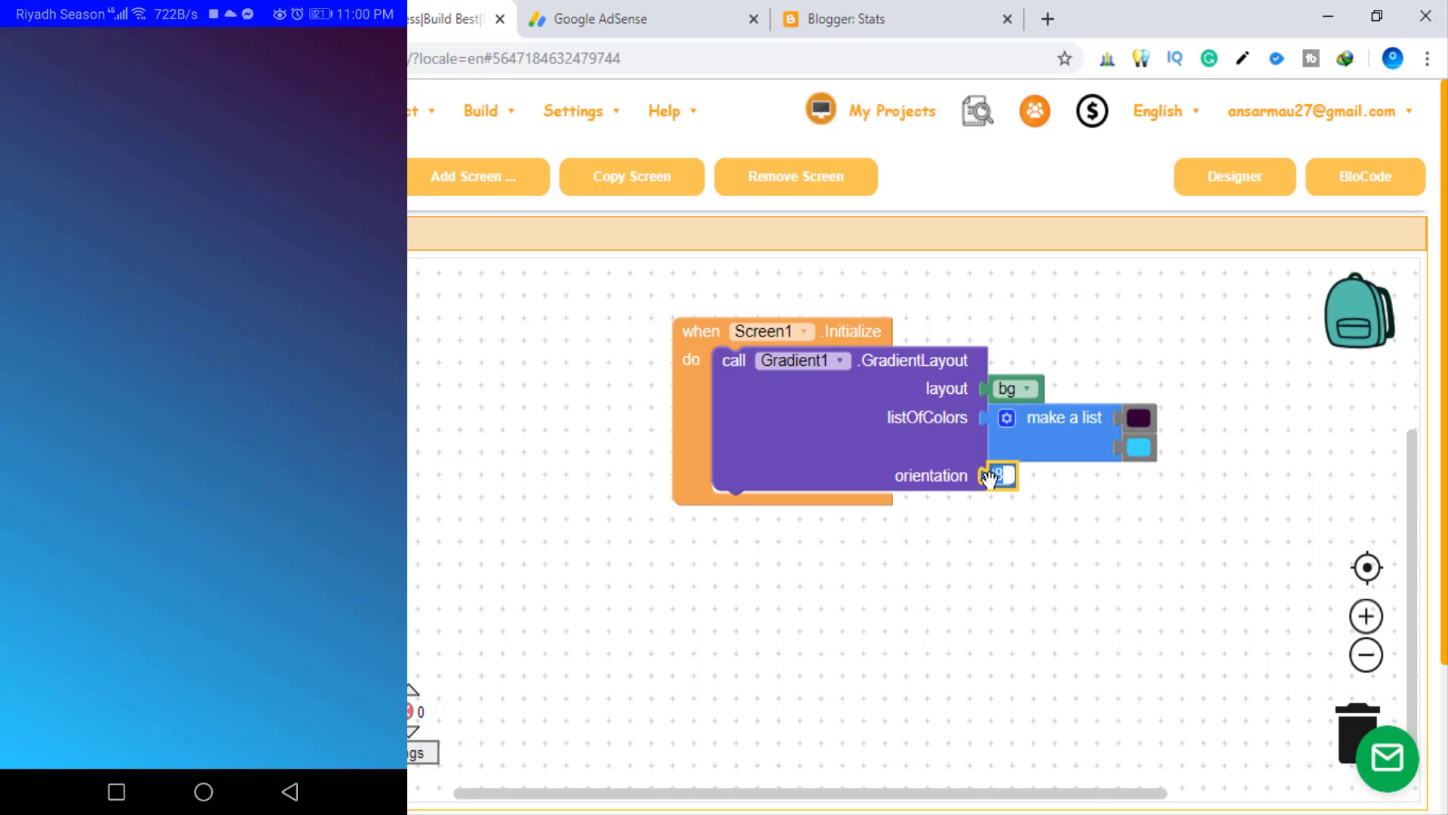
{"action": "left_click", "coordinate": [1275, 236]}
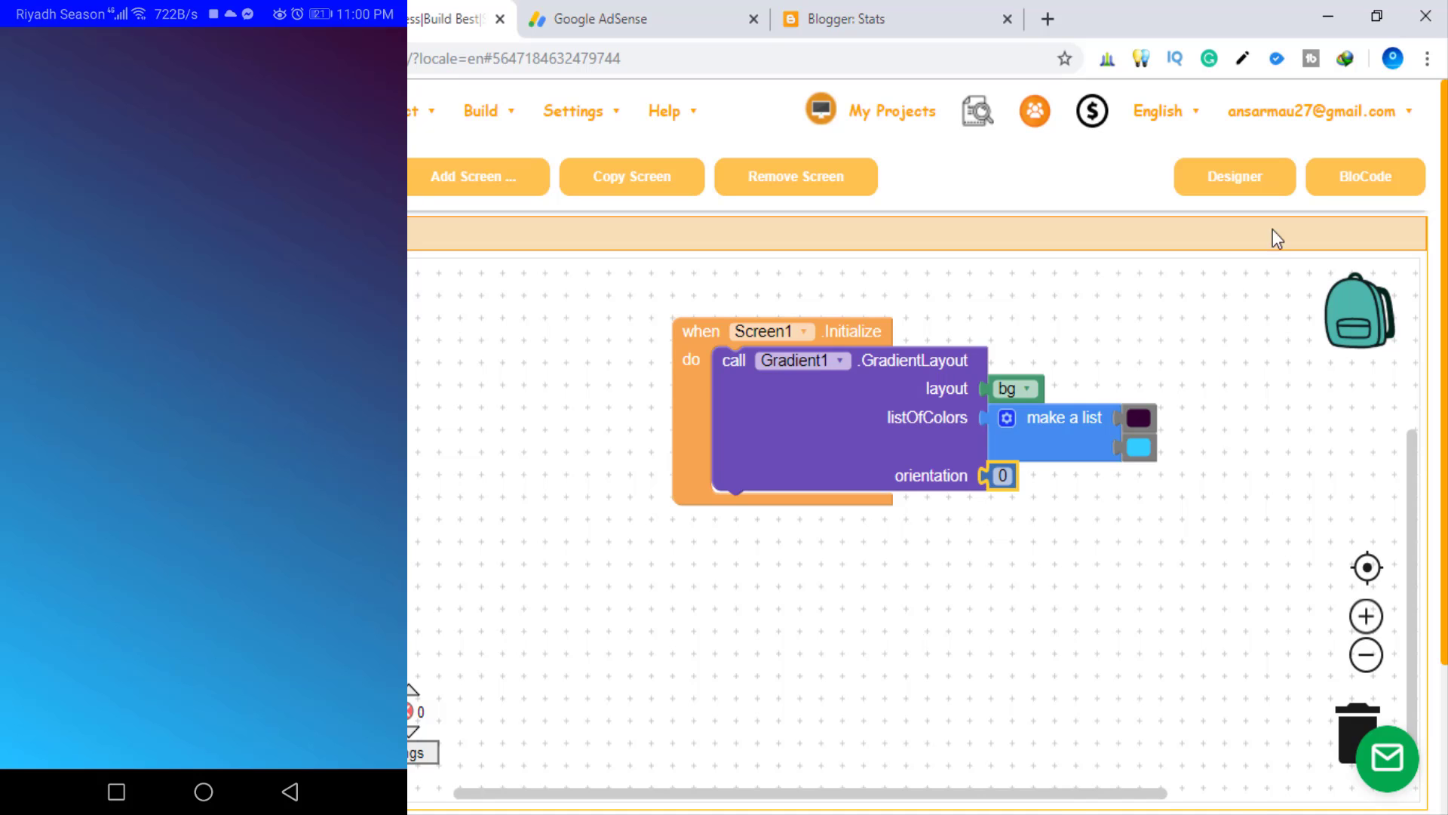
{"action": "left_click", "coordinate": [1235, 175]}
Experiment with custom blue StatusBarColor shades and transparency, discarding the last attempt
{"action": "scroll", "coordinate": [1305, 491], "scroll_direction": "down", "scroll_amount": 10}
{"action": "left_click", "coordinate": [1256, 643]}
{"action": "left_click", "coordinate": [1303, 608]}
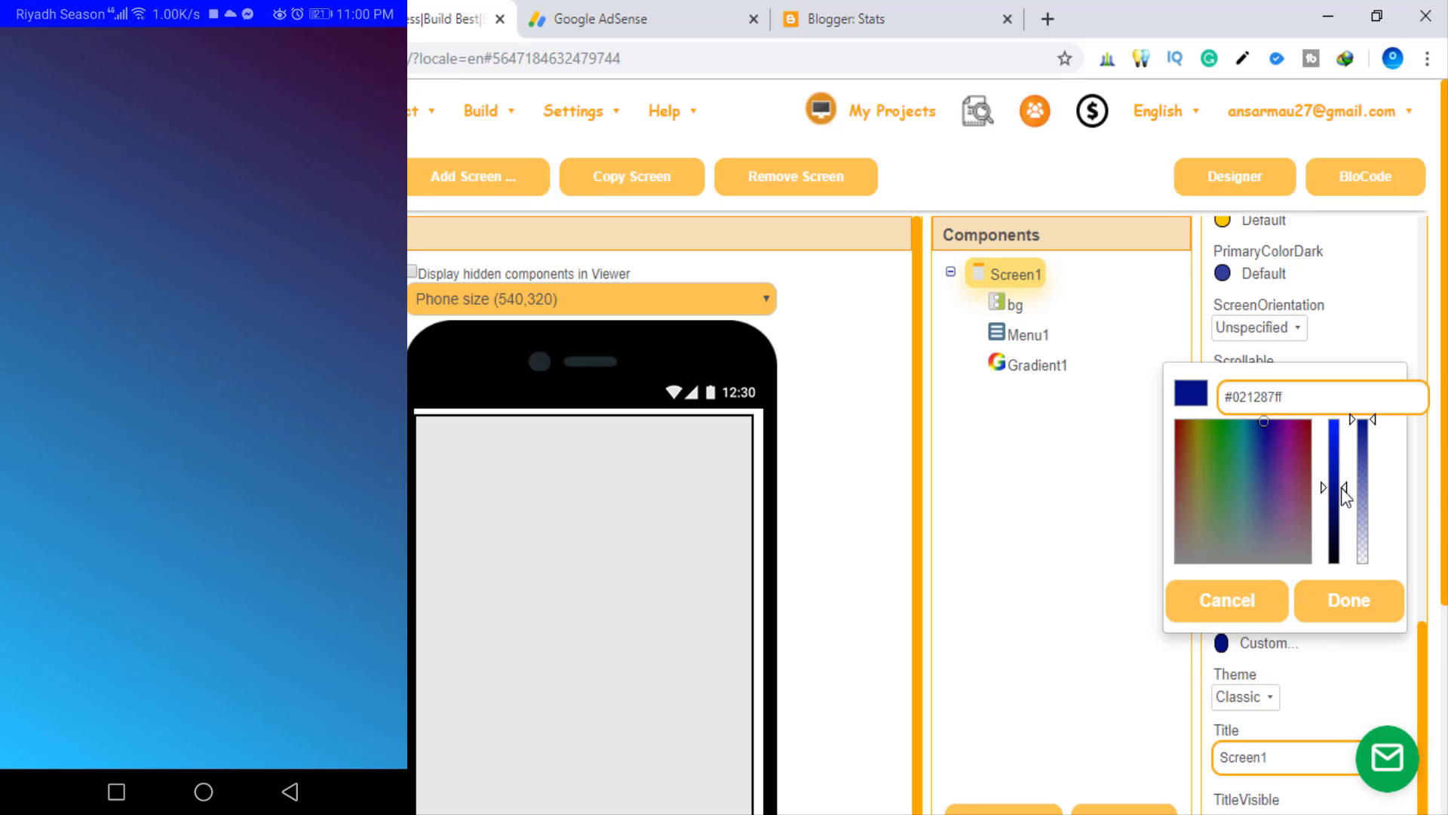
{"action": "left_click_drag", "start_coordinate": [1335, 507], "coordinate": [1343, 470]}
{"action": "left_click", "coordinate": [1334, 615]}
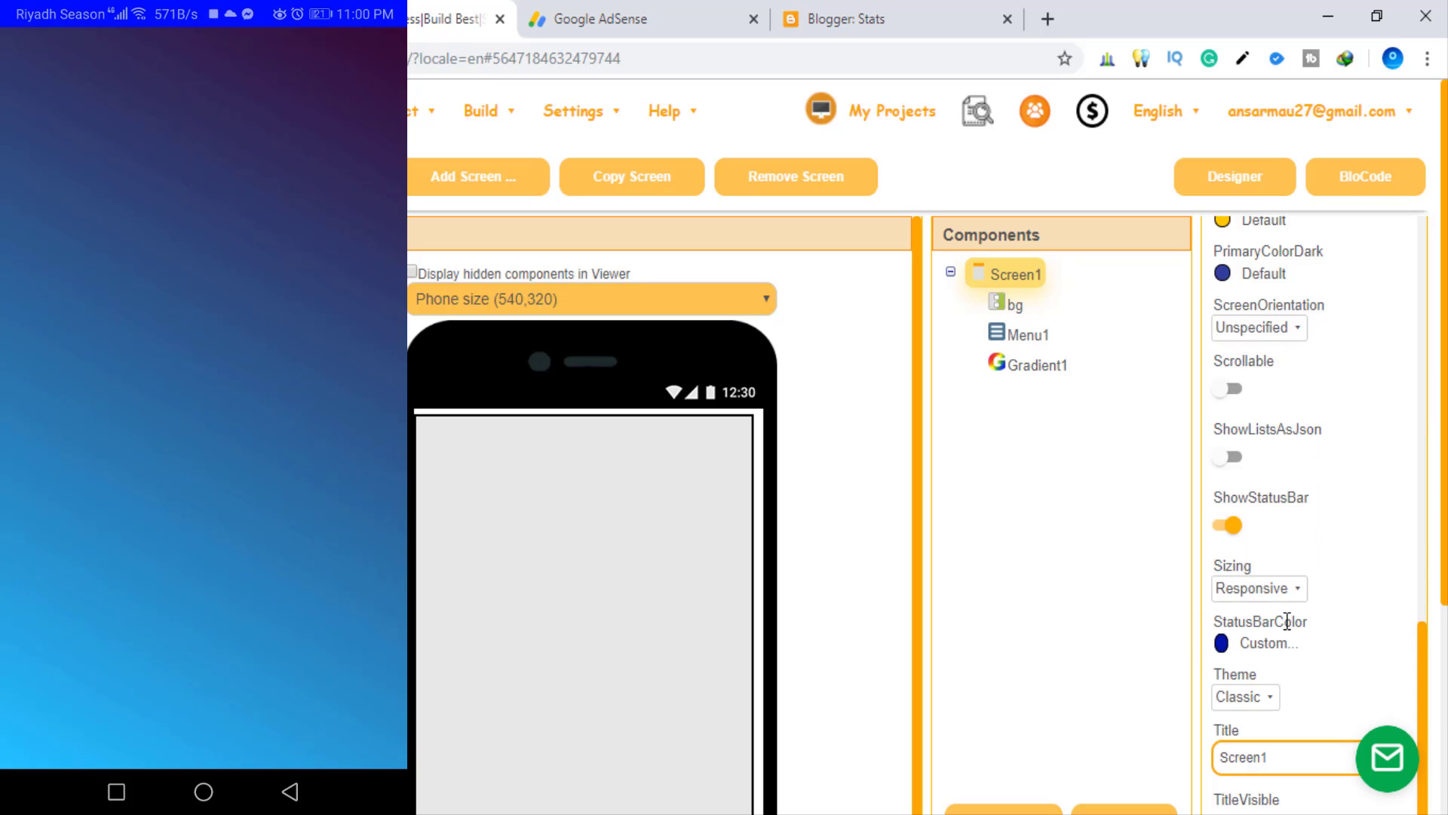
{"action": "left_click", "coordinate": [1283, 645]}
{"action": "left_click", "coordinate": [1294, 608]}
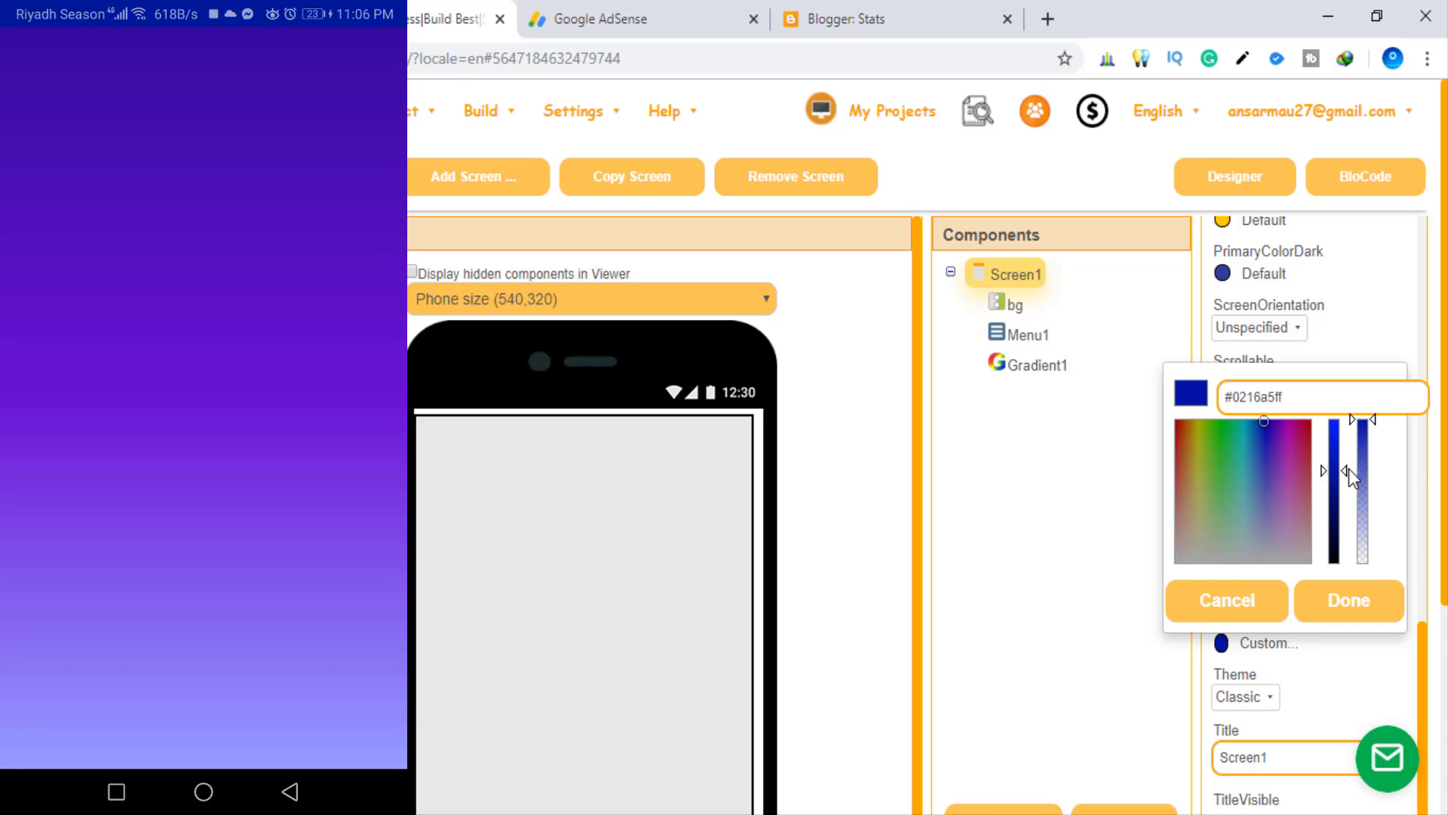
{"action": "left_click_drag", "start_coordinate": [1343, 473], "coordinate": [1342, 486]}
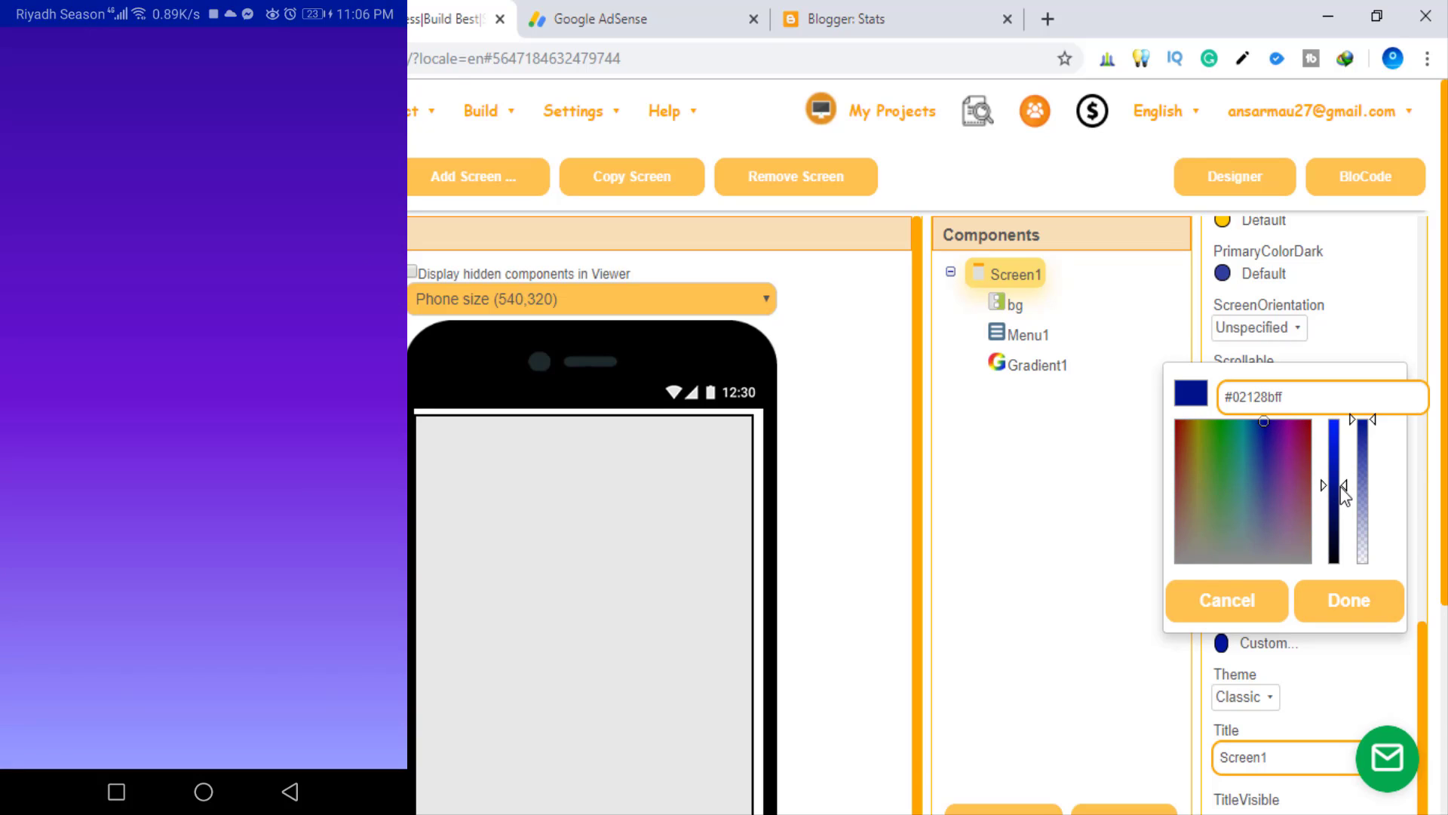
{"action": "left_click_drag", "start_coordinate": [1345, 497], "coordinate": [1345, 506]}
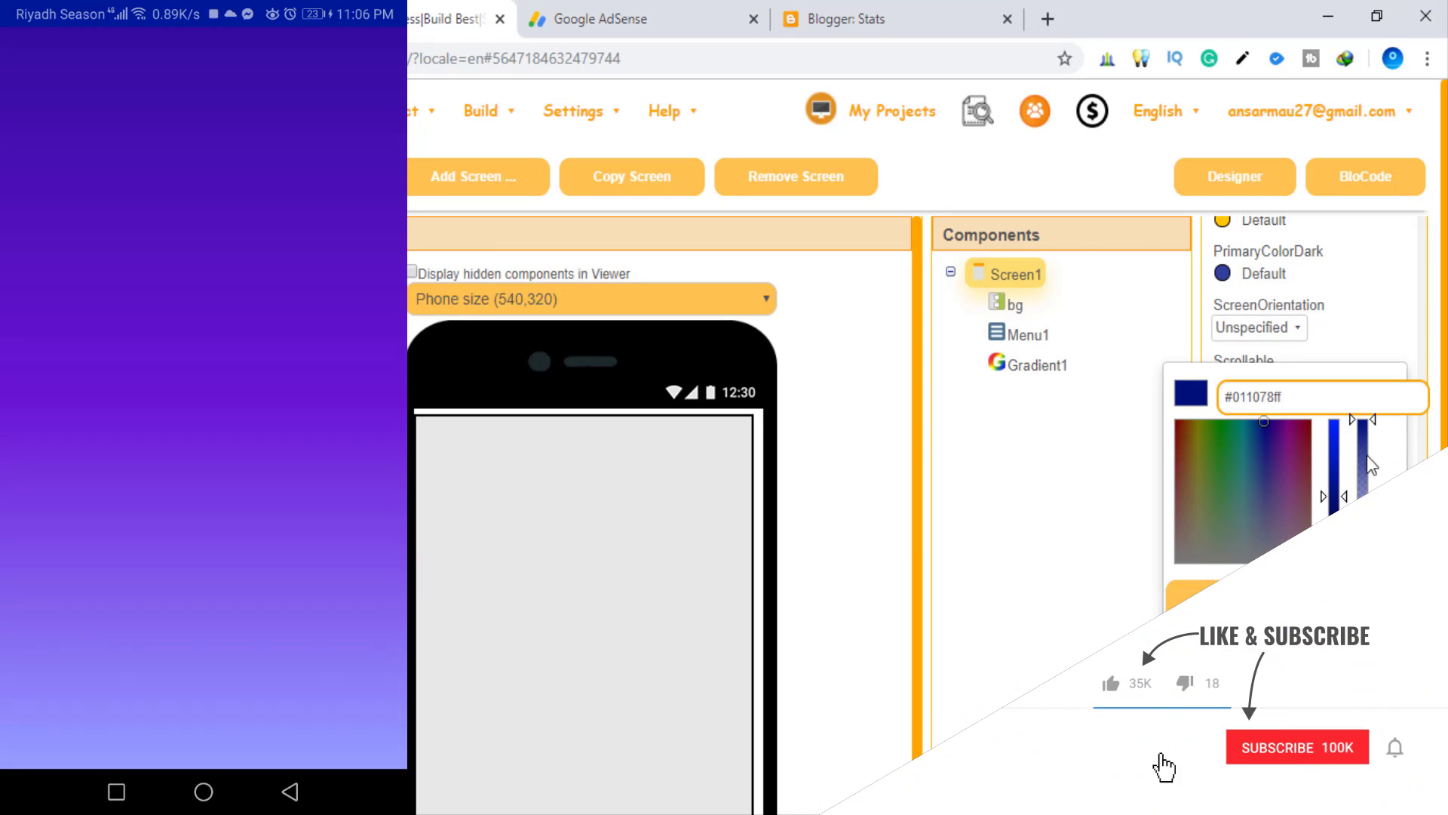
{"action": "left_click_drag", "start_coordinate": [1374, 421], "coordinate": [1373, 543]}
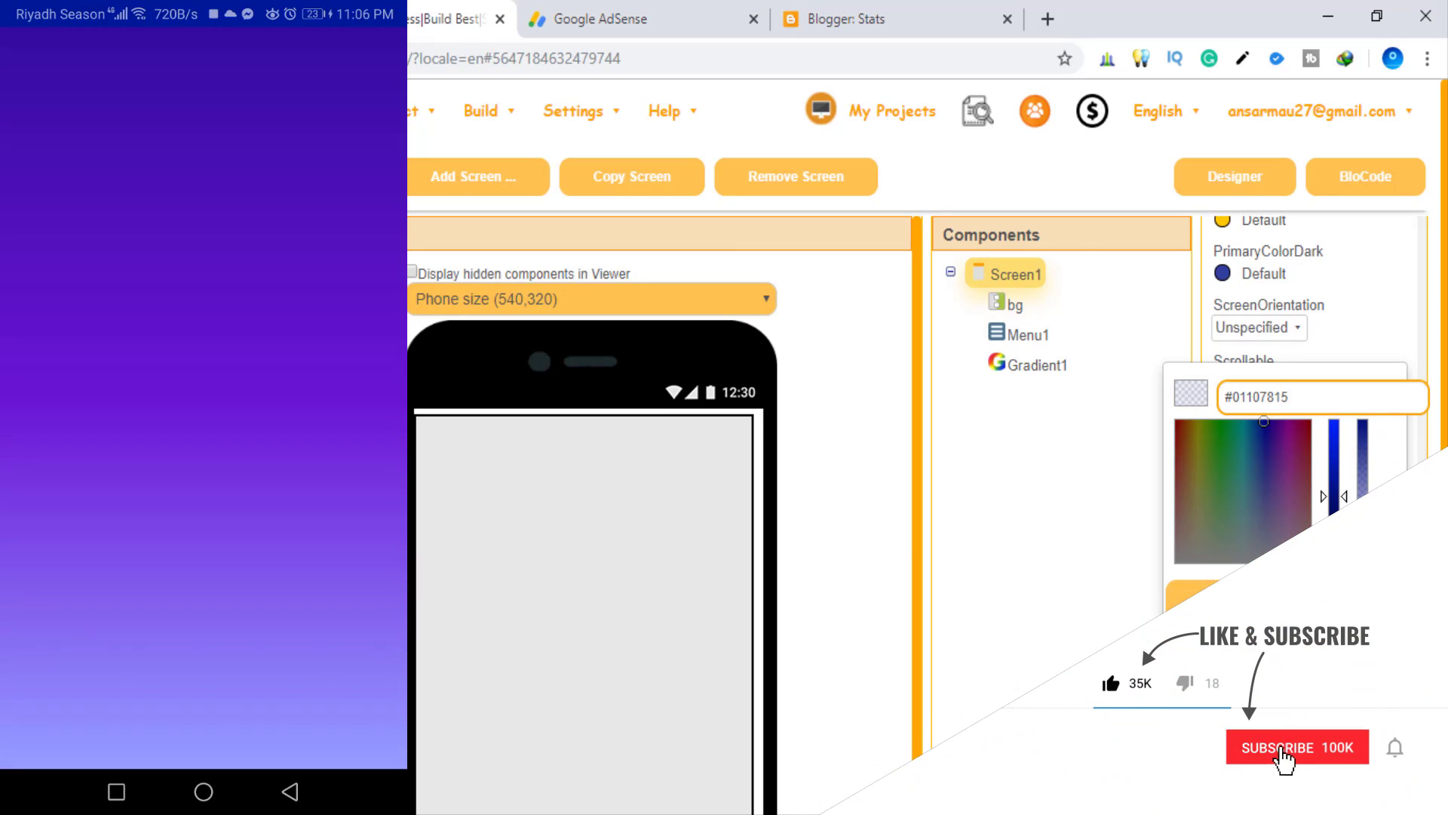
{"action": "key", "text": "Escape"}
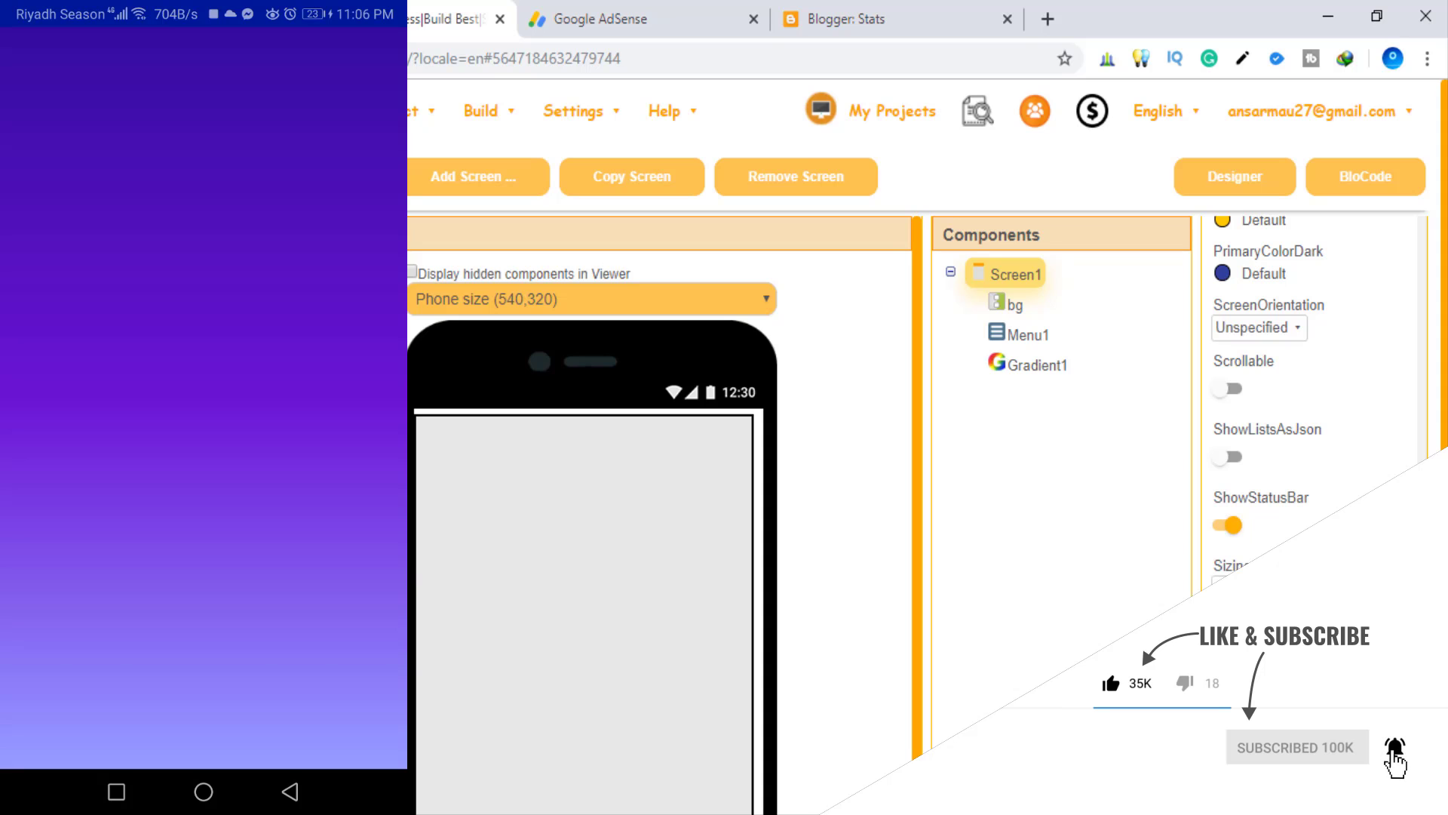
Set Screen1's StatusBarColor to the opaque custom dark blue #021391ff
{"action": "left_click", "coordinate": [1256, 643]}
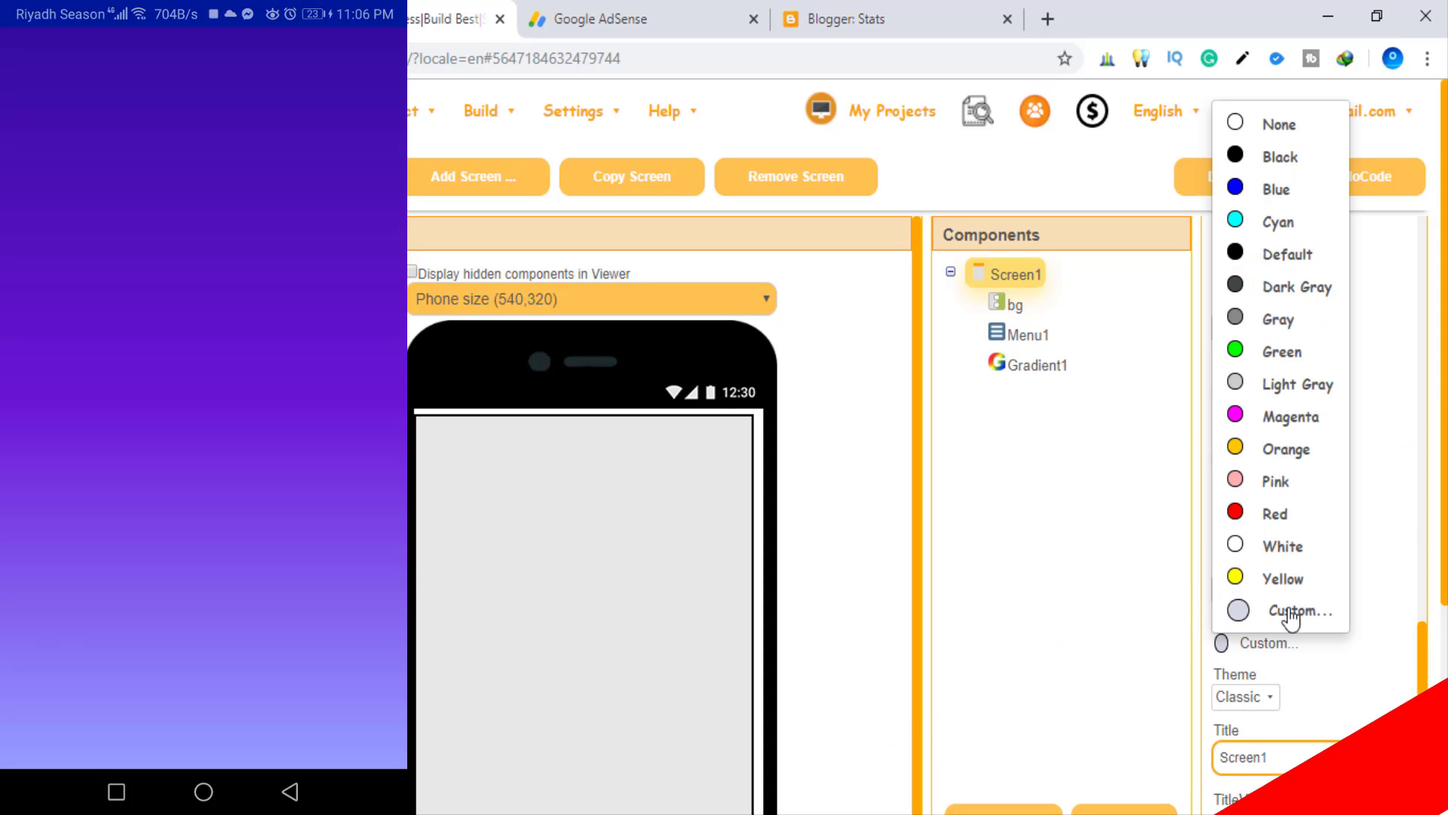
{"action": "left_click", "coordinate": [1302, 615]}
{"action": "left_click_drag", "start_coordinate": [1362, 547], "coordinate": [1363, 418]}
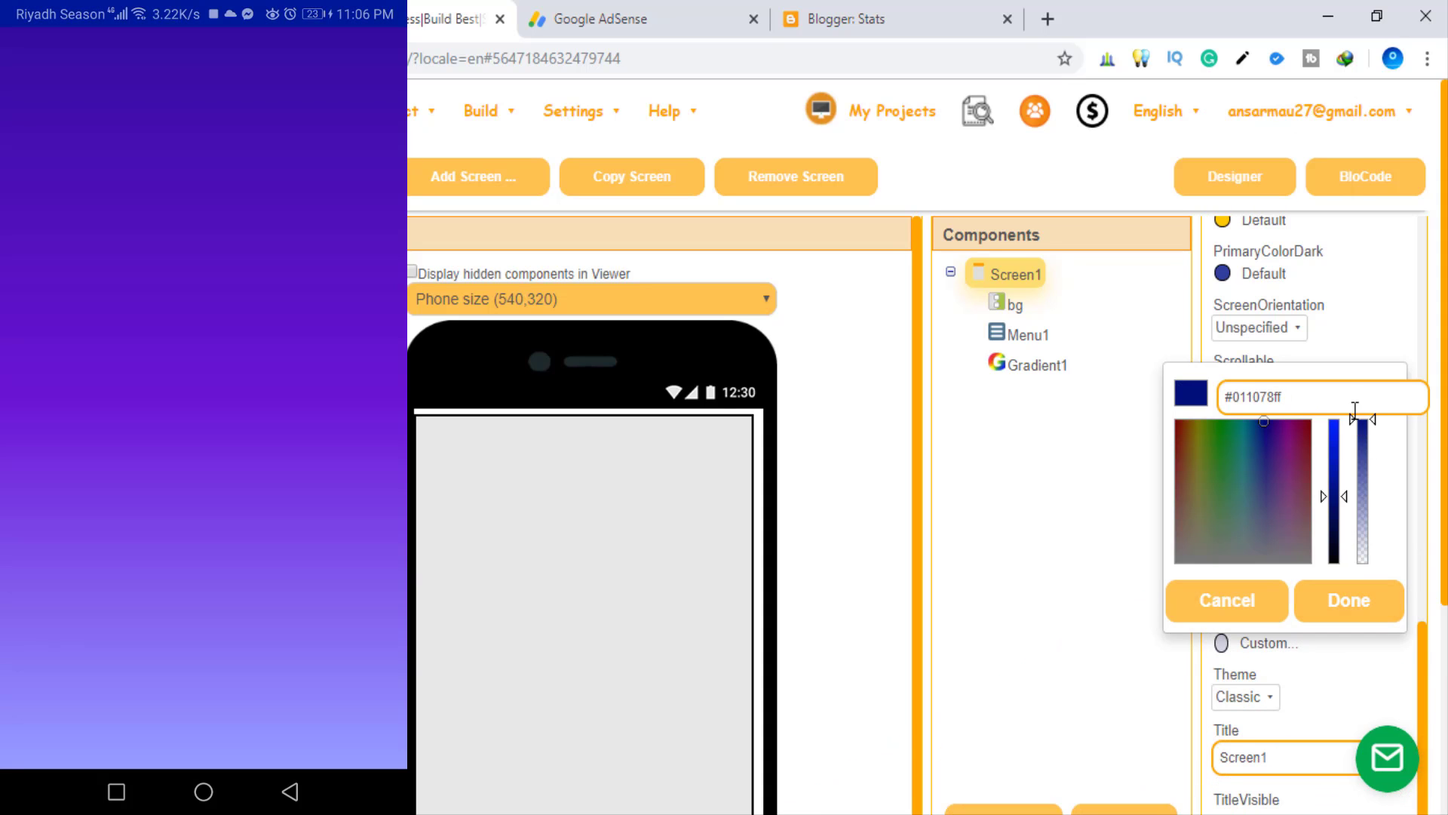
{"action": "left_click", "coordinate": [1334, 498]}
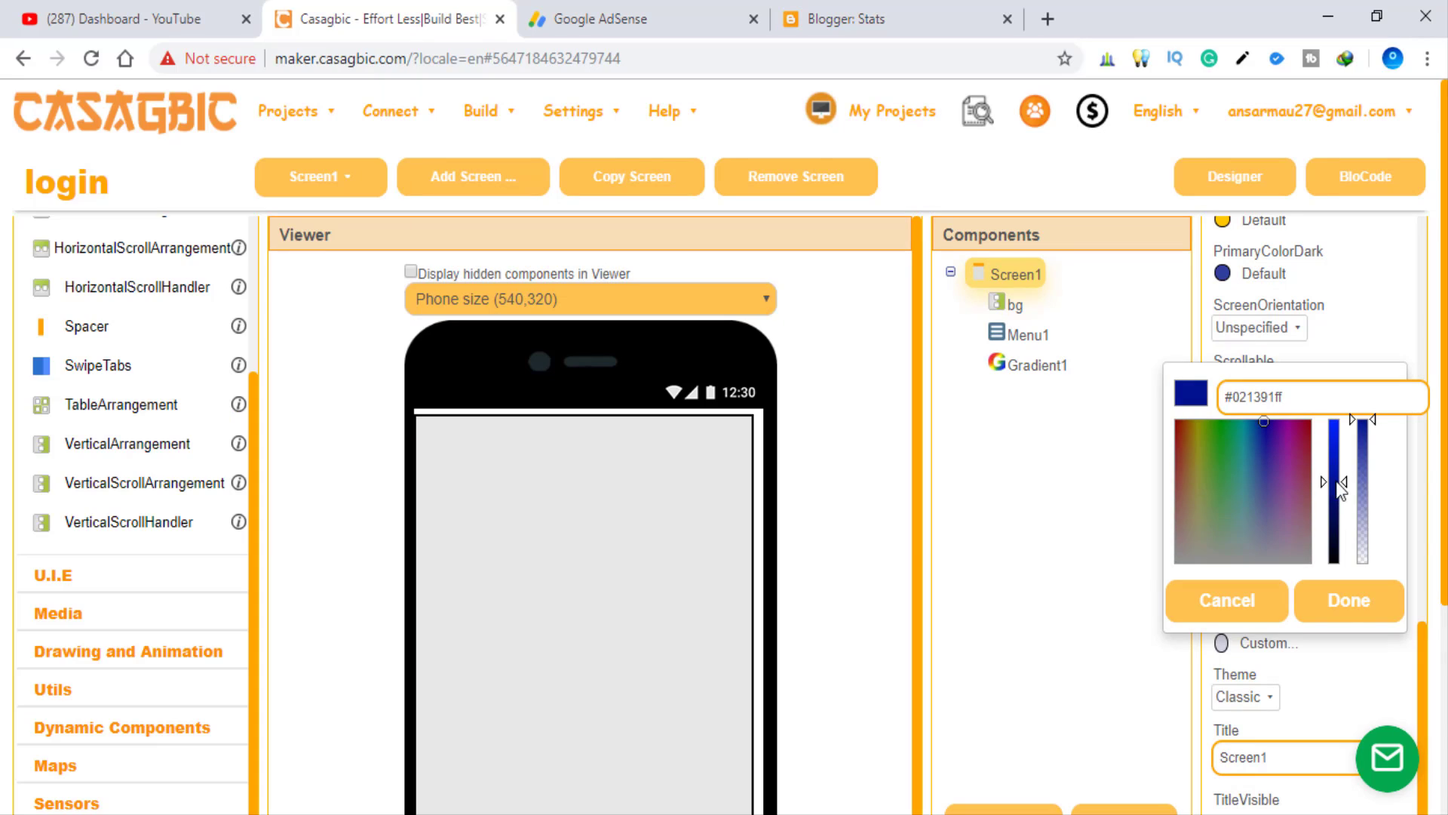
{"action": "left_click", "coordinate": [1347, 599]}
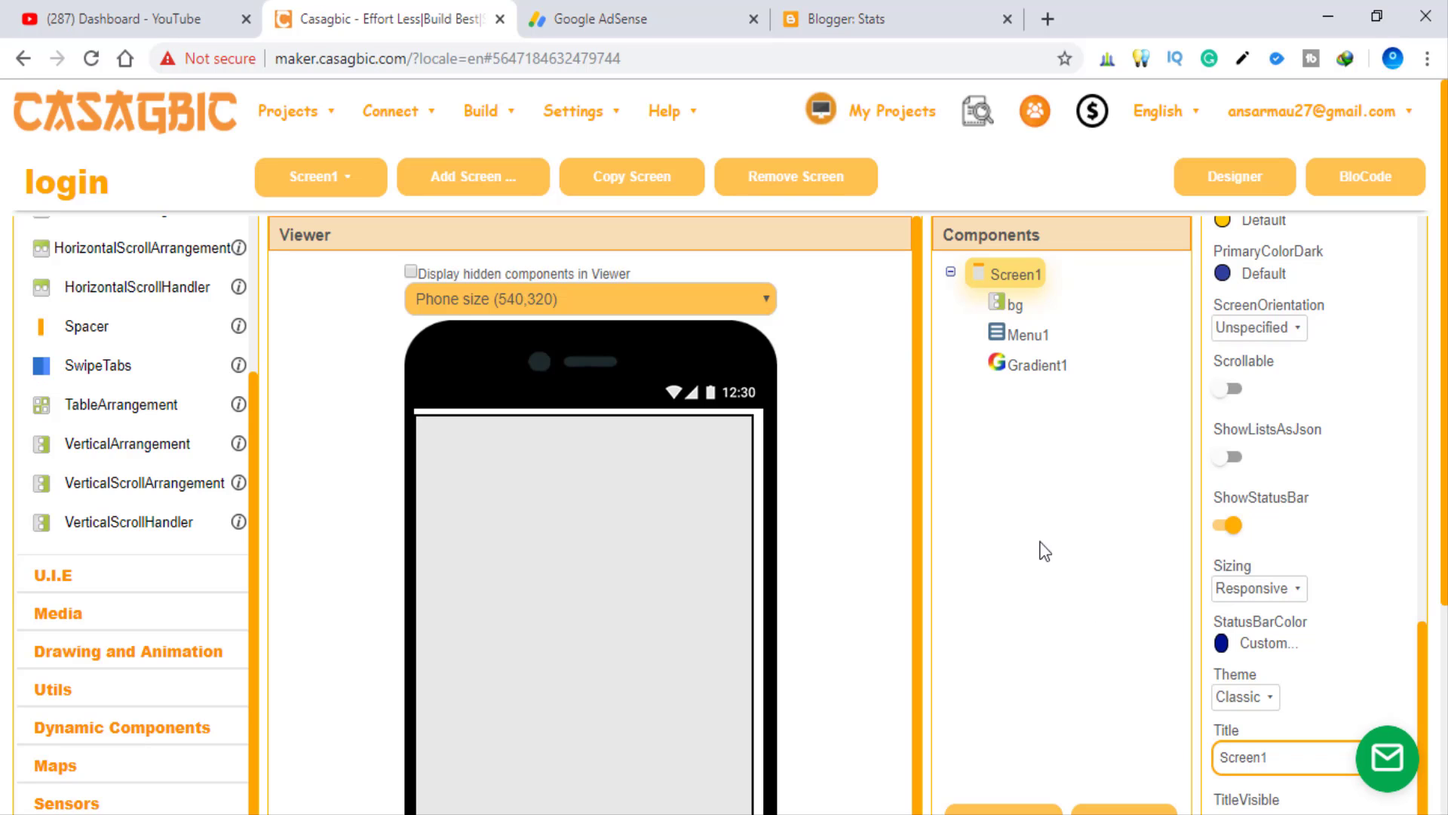
{"action": "scroll", "coordinate": [337, 581], "scroll_direction": "down", "scroll_amount": 1}
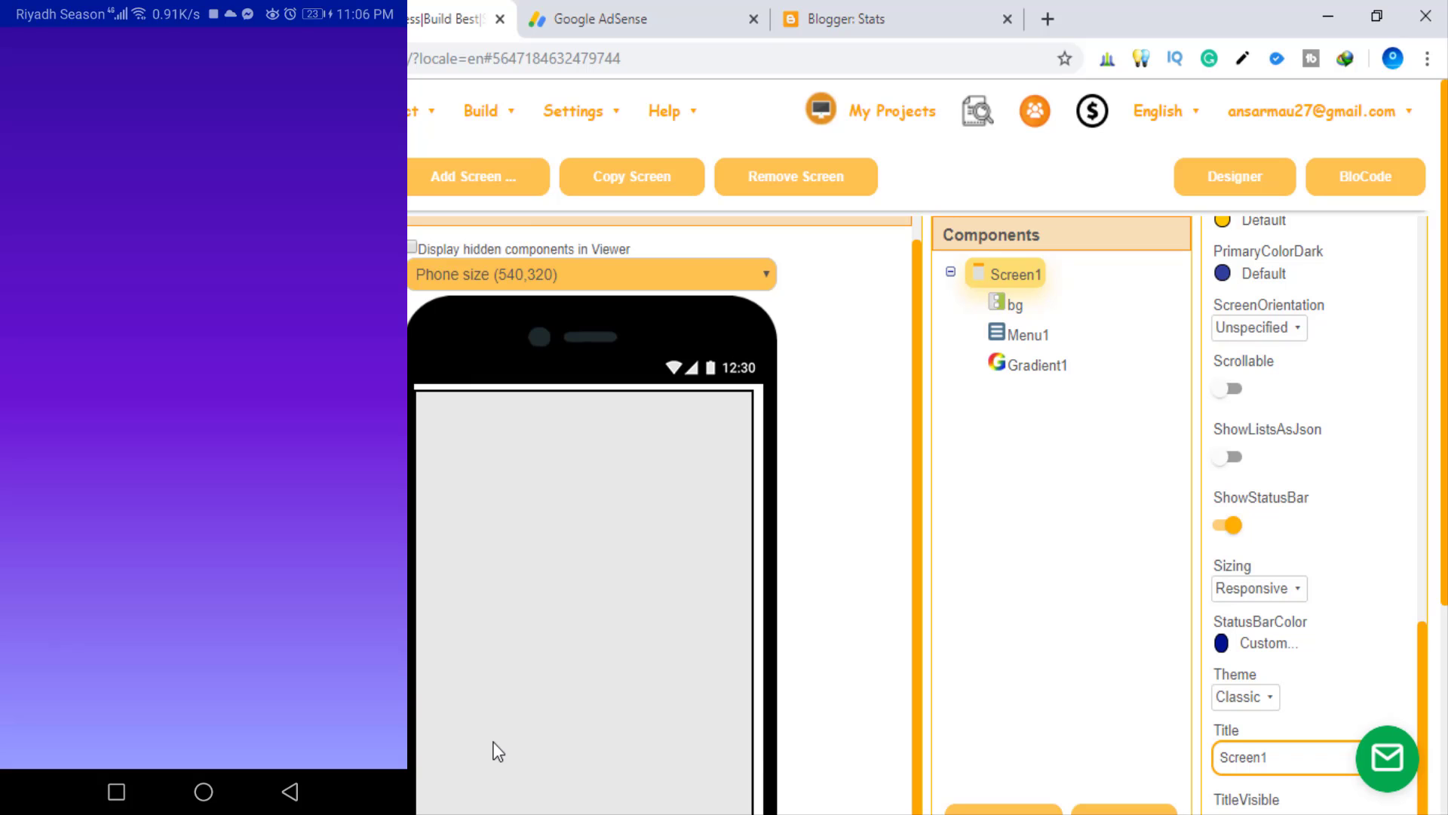
Drop a VerticalArrangement into bg with a Spacer above it
{"action": "scroll", "coordinate": [498, 751], "scroll_direction": "down", "scroll_amount": 2}
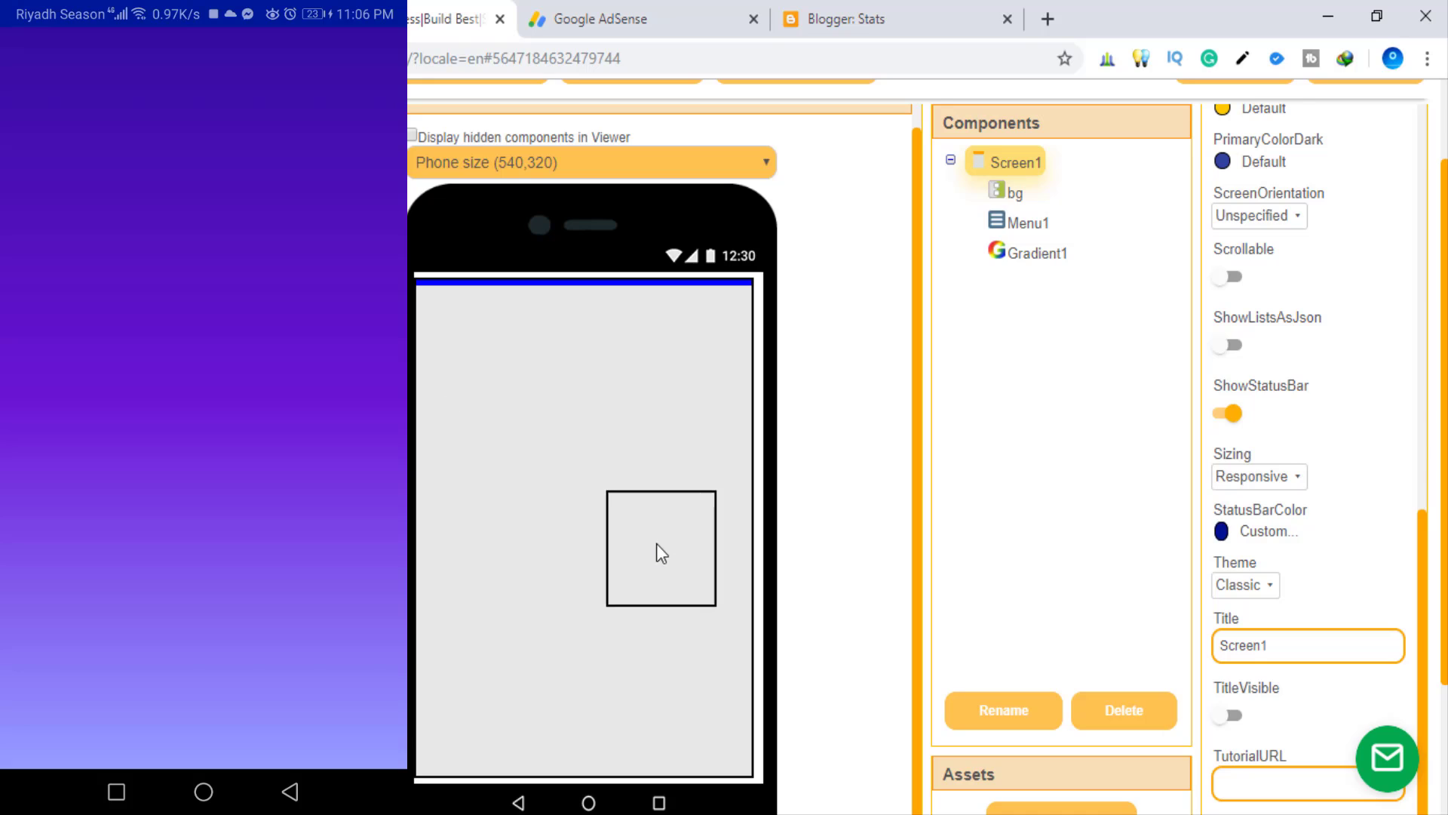
{"action": "left_click_drag", "start_coordinate": [249, 423], "coordinate": [655, 554]}
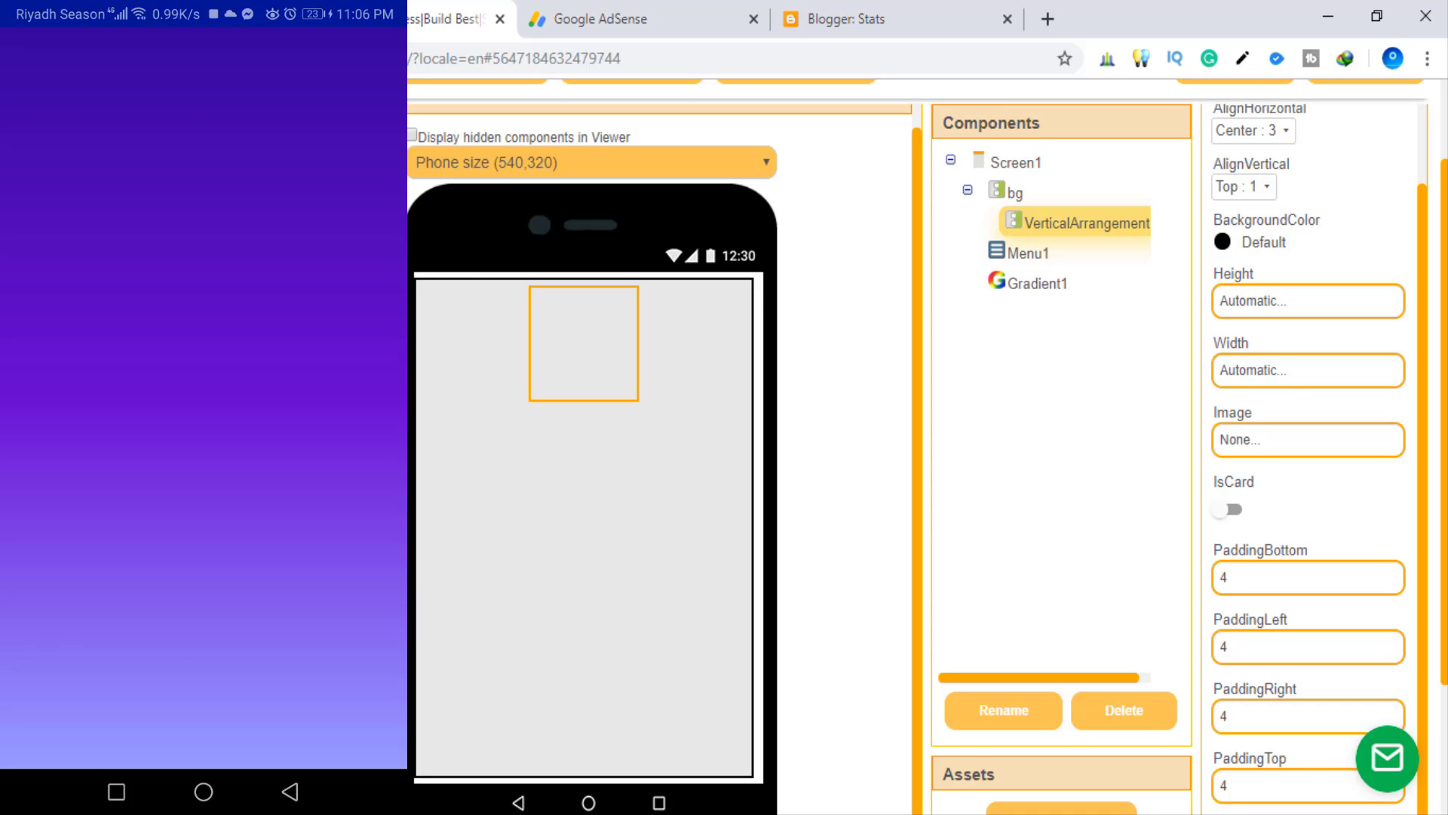
{"action": "left_click_drag", "start_coordinate": [411, 282], "coordinate": [599, 285]}
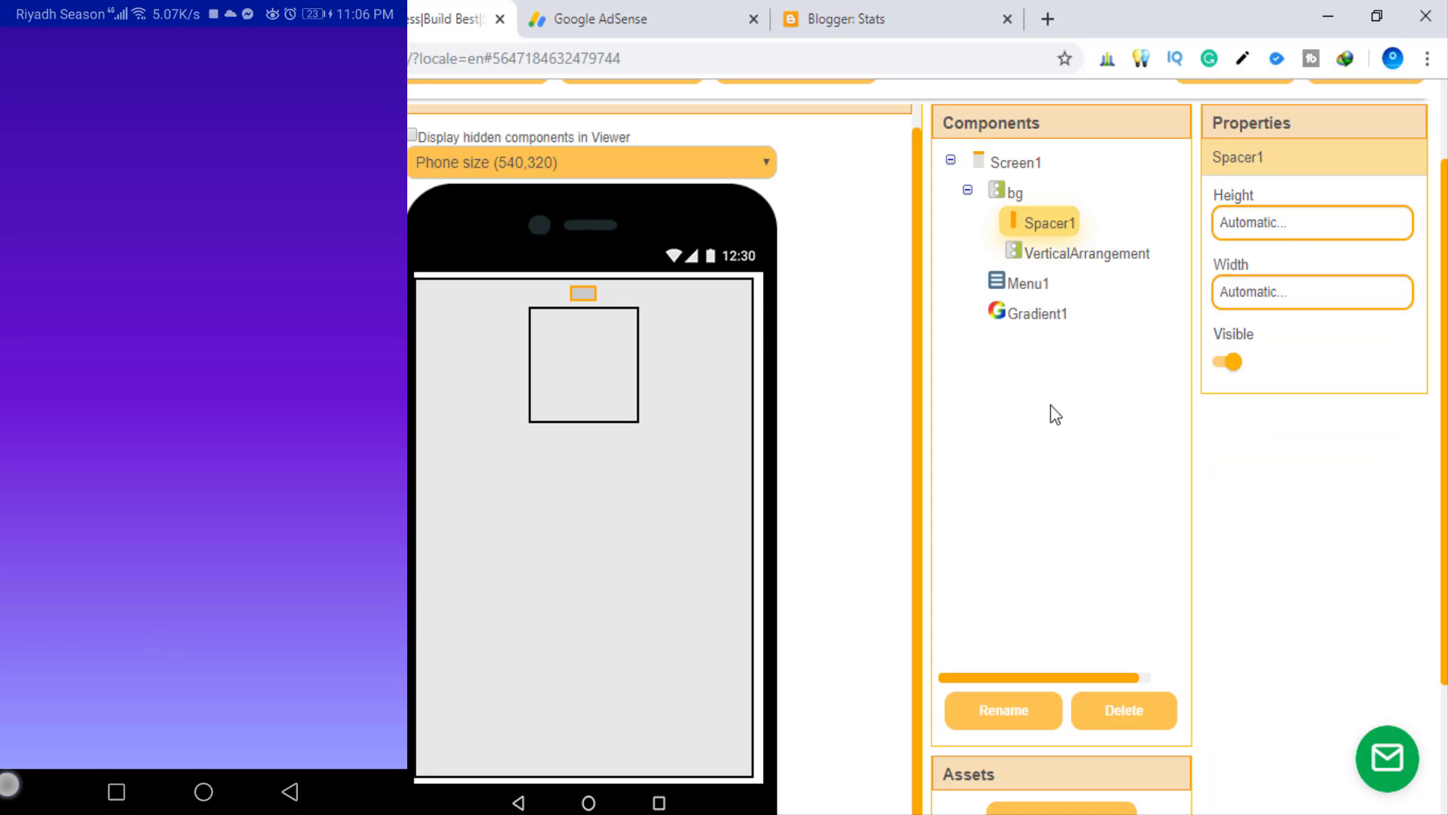
Set Spacer1's Height to 45 percent
{"action": "left_click", "coordinate": [1256, 225]}
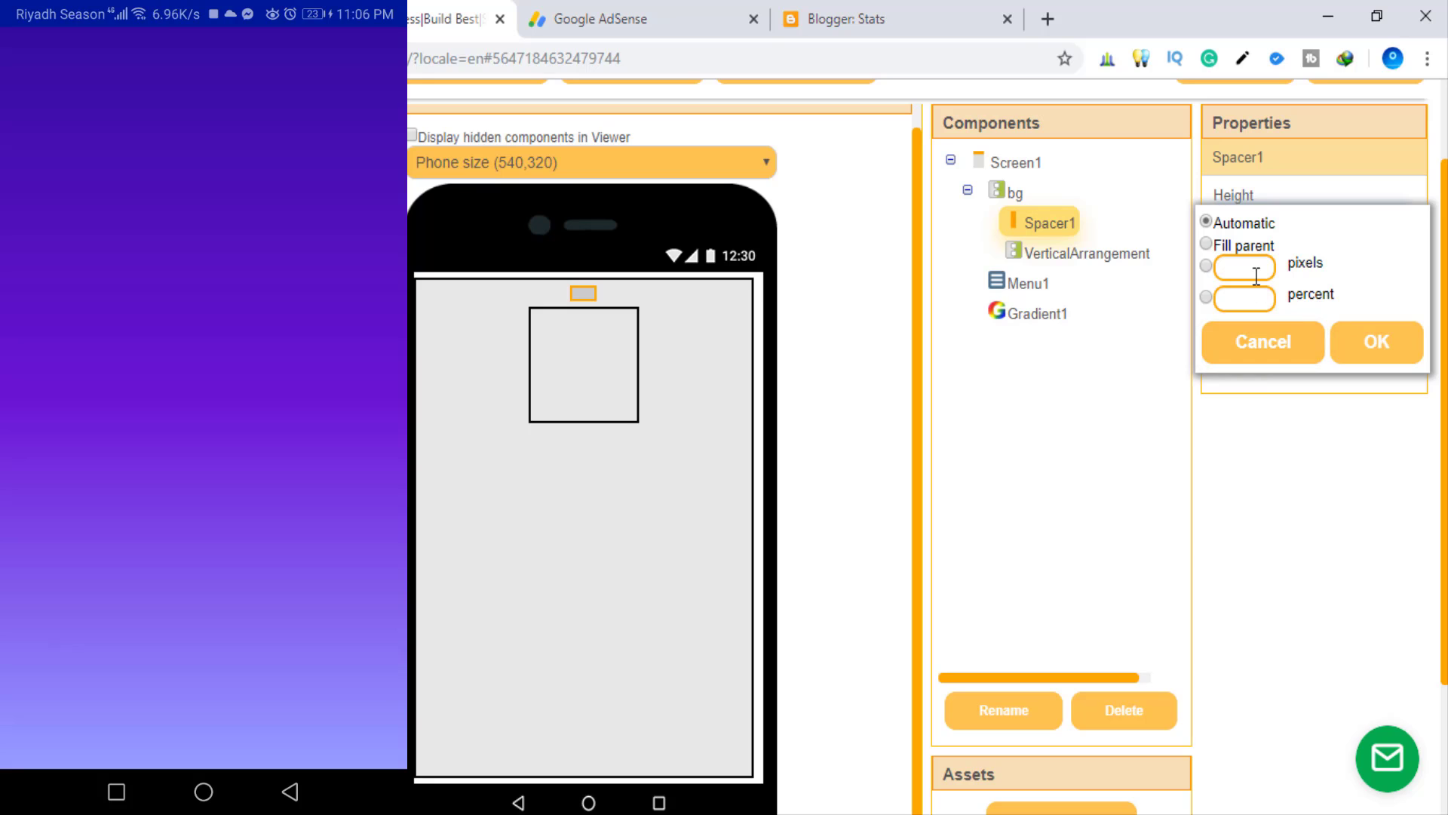
{"action": "left_click", "coordinate": [1256, 300]}
{"action": "type", "text": "45"}
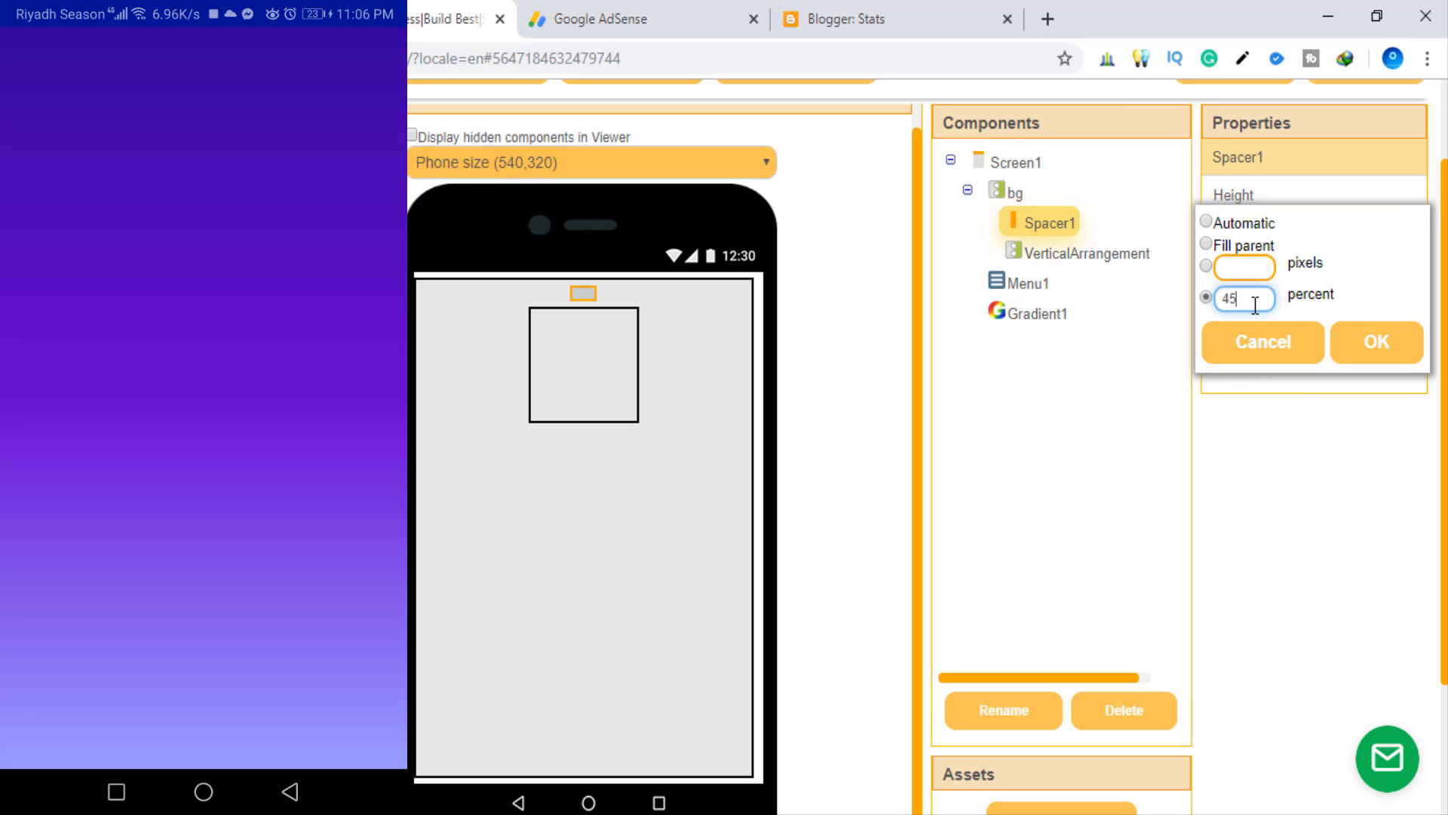
{"action": "left_click", "coordinate": [1409, 351]}
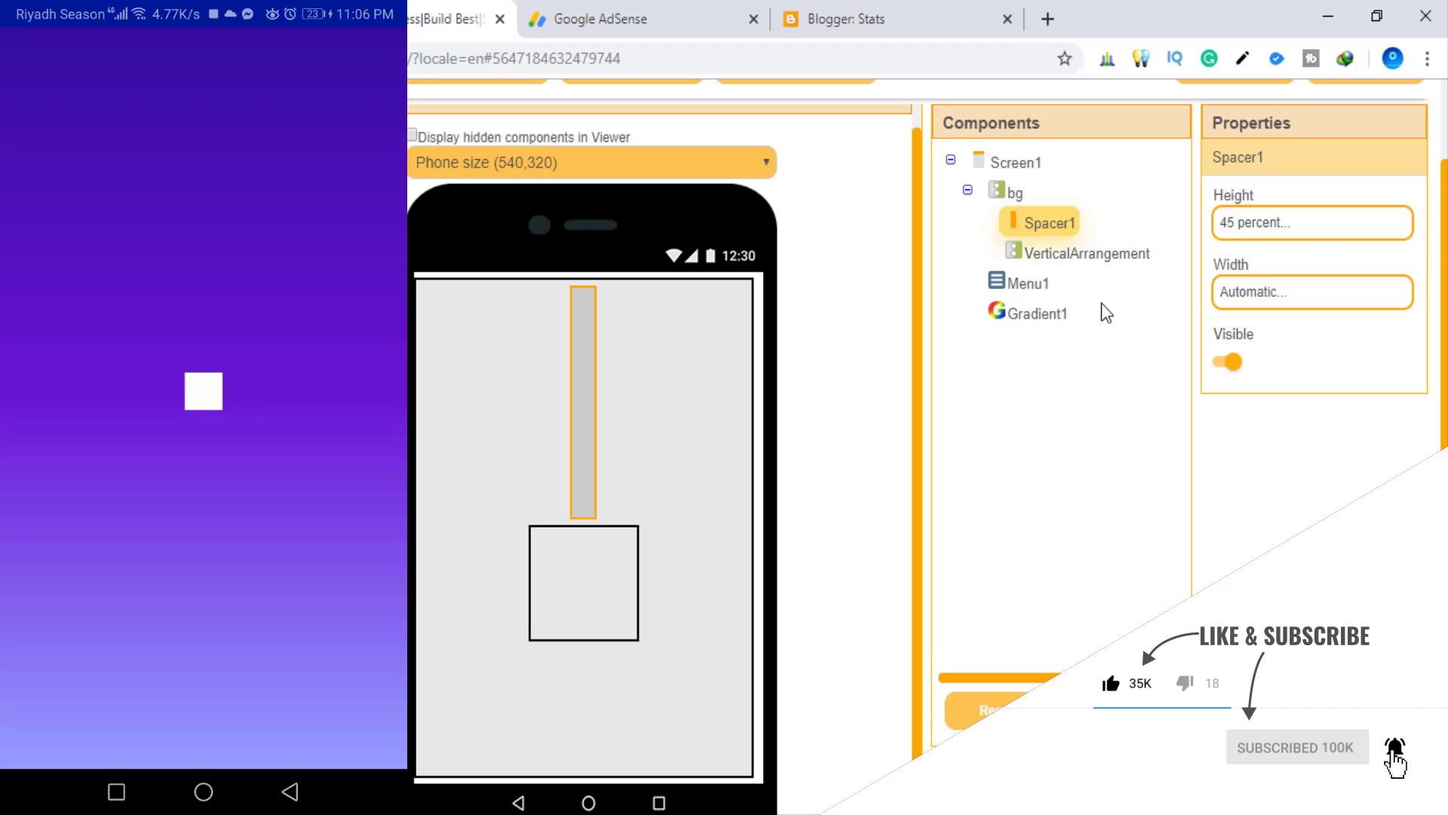
Give VerticalArrangement1 a White background colour
{"action": "left_click", "coordinate": [576, 596]}
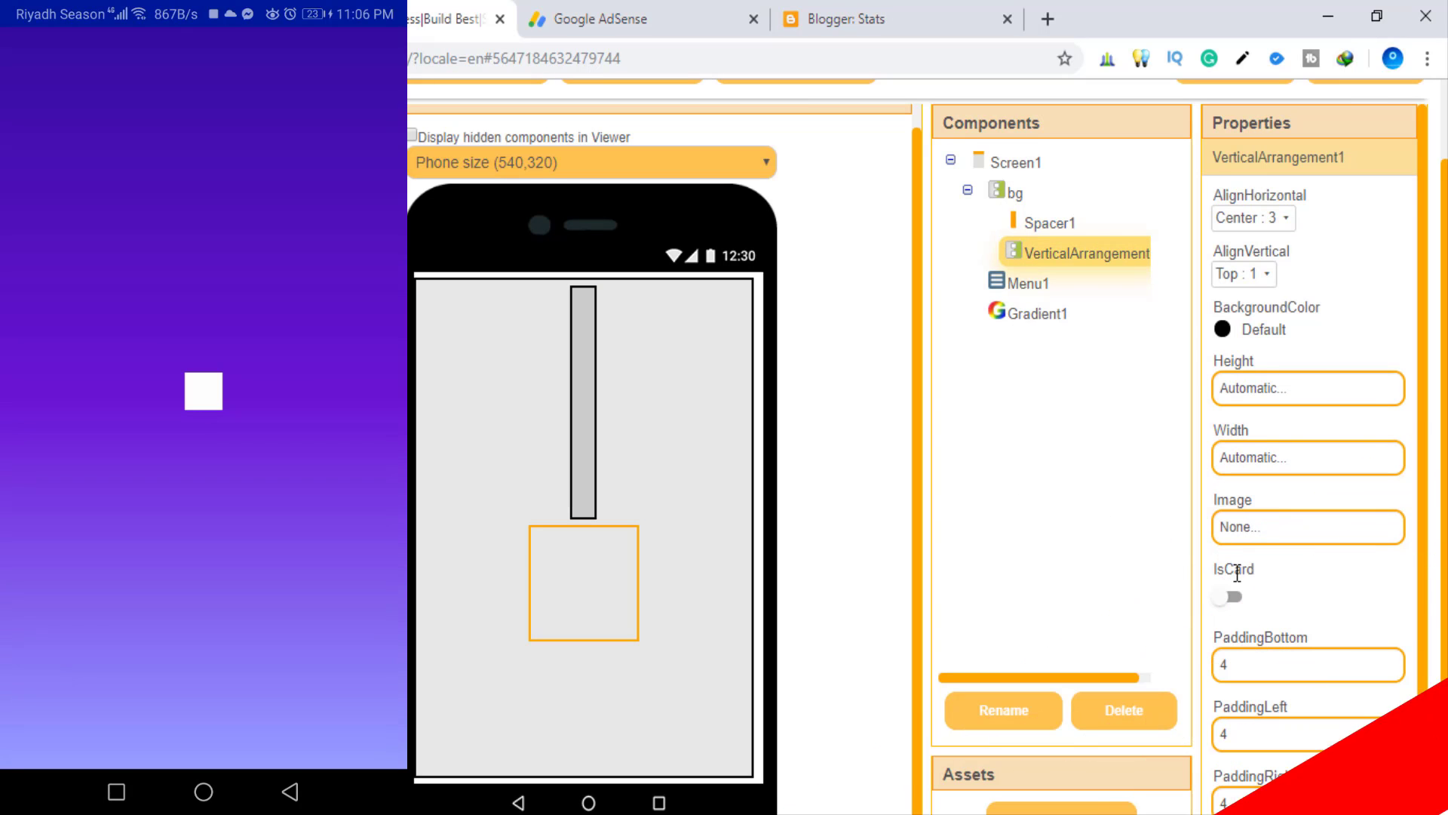
{"action": "left_click", "coordinate": [1252, 330]}
{"action": "scroll", "coordinate": [1245, 543], "scroll_direction": "down", "scroll_amount": 1}
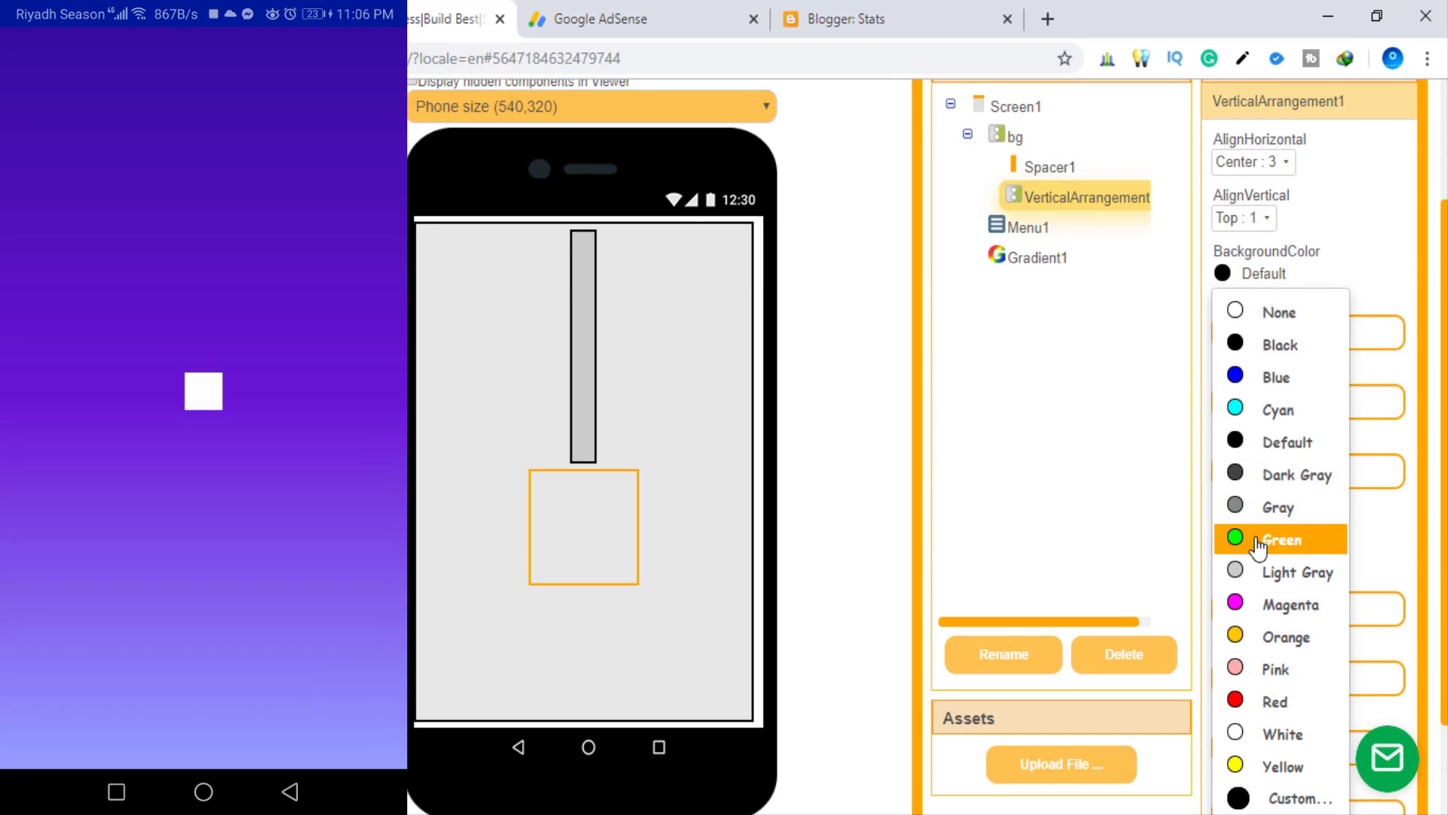
{"action": "left_click", "coordinate": [1292, 733]}
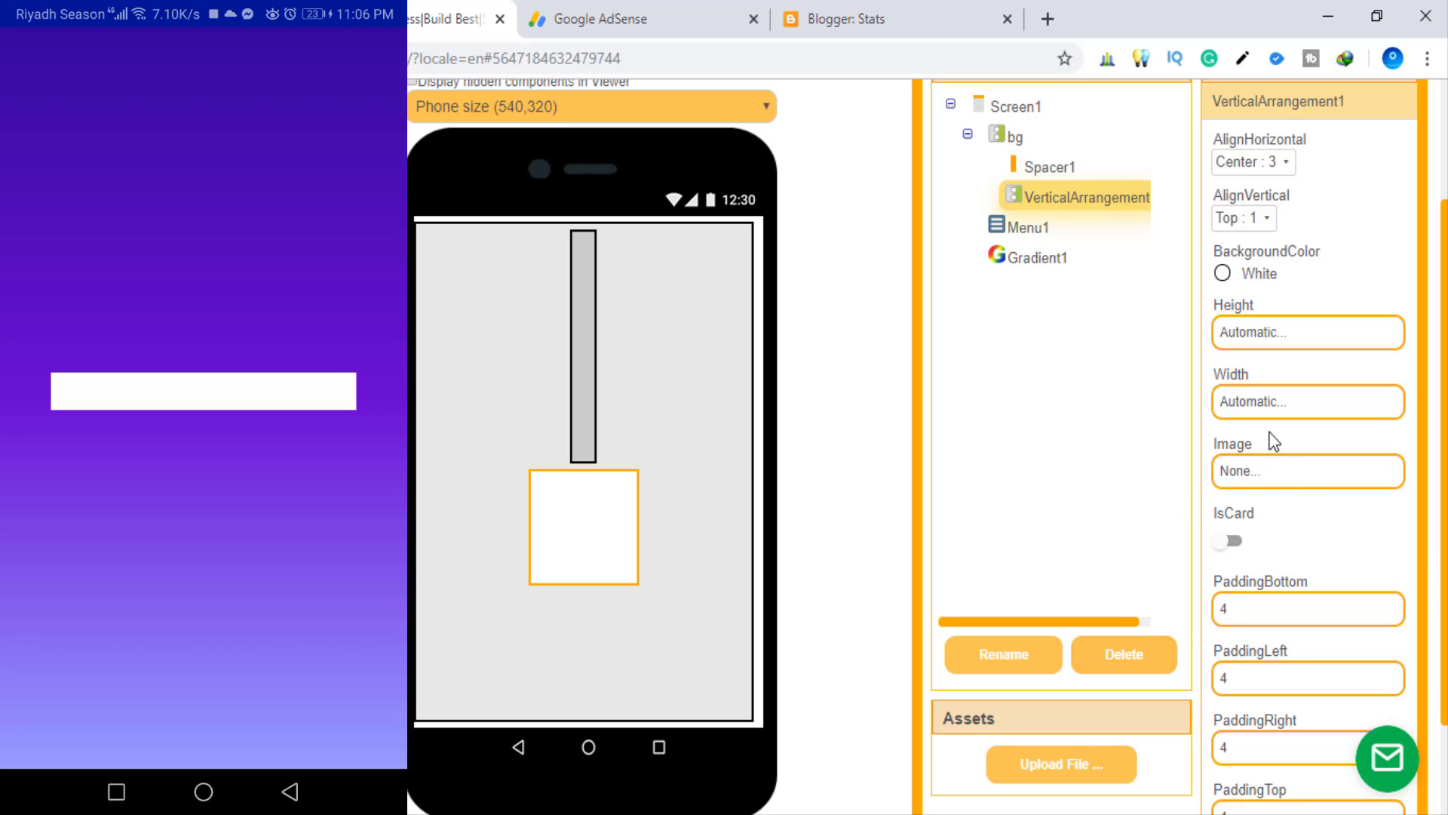
Size VerticalArrangement1 to 75 percent width and 35 percent height
{"action": "left_click", "coordinate": [1274, 405]}
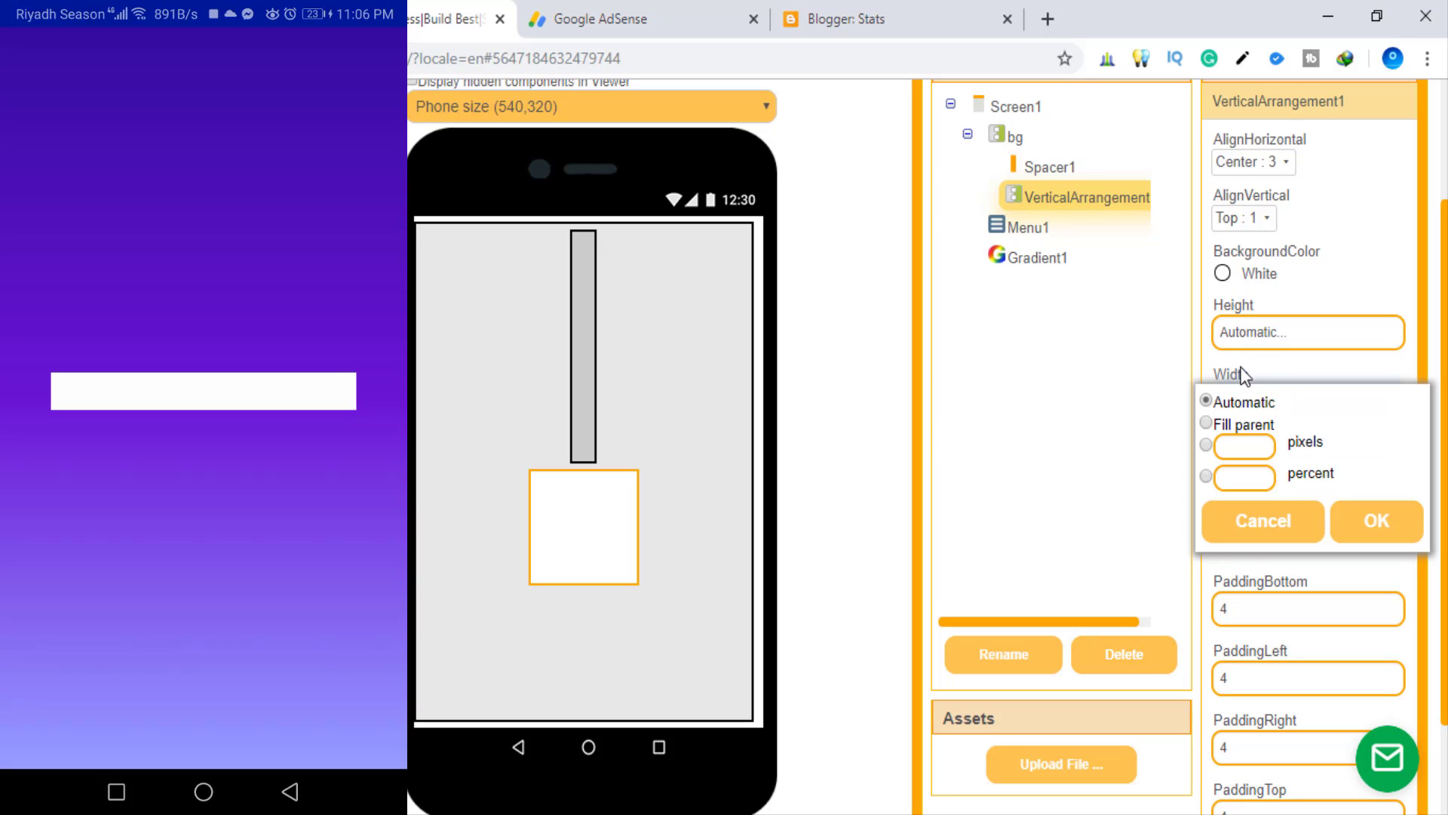
{"action": "left_click", "coordinate": [1245, 476]}
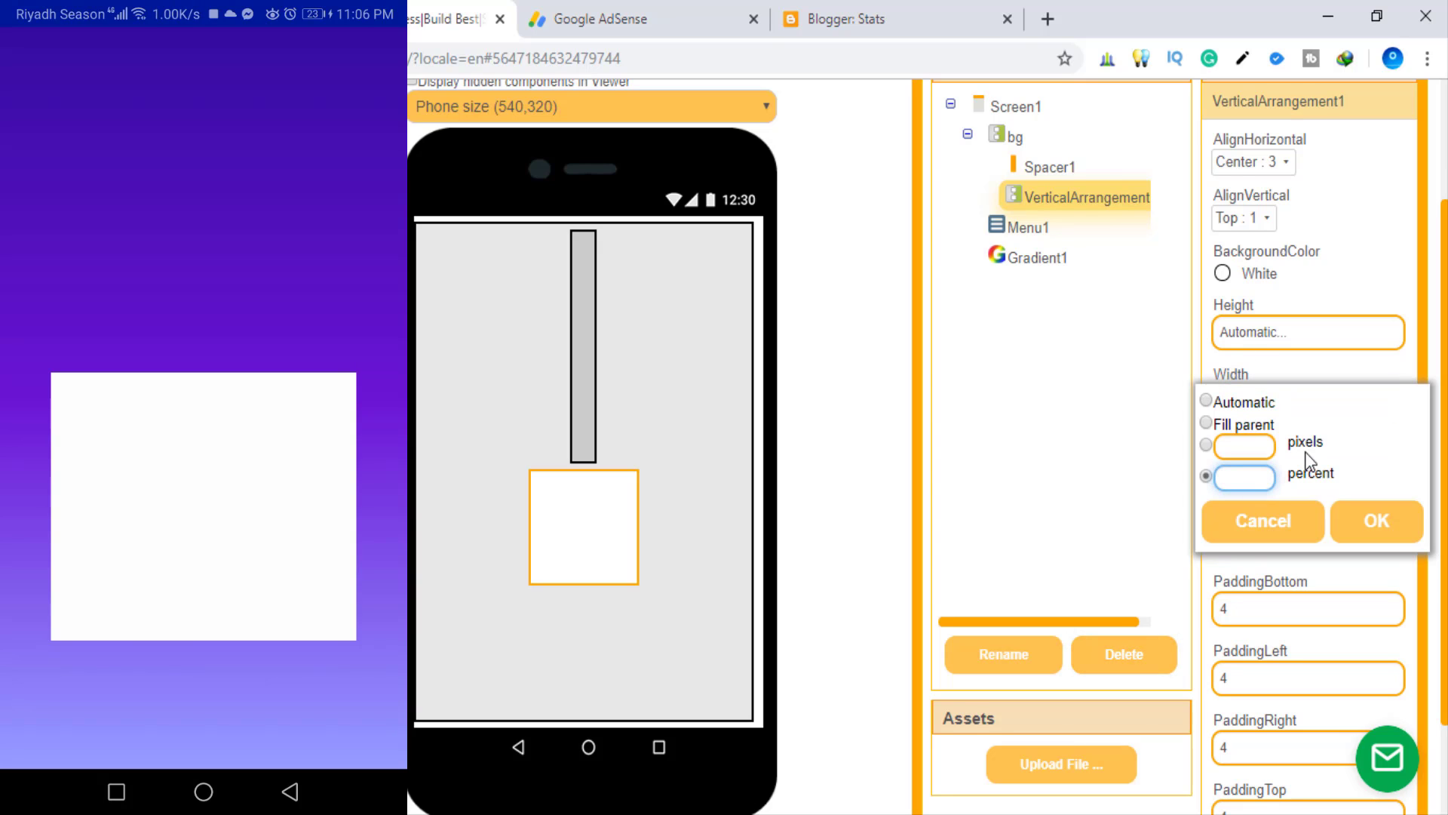
{"action": "type", "text": "75"}
{"action": "left_click", "coordinate": [1387, 525]}
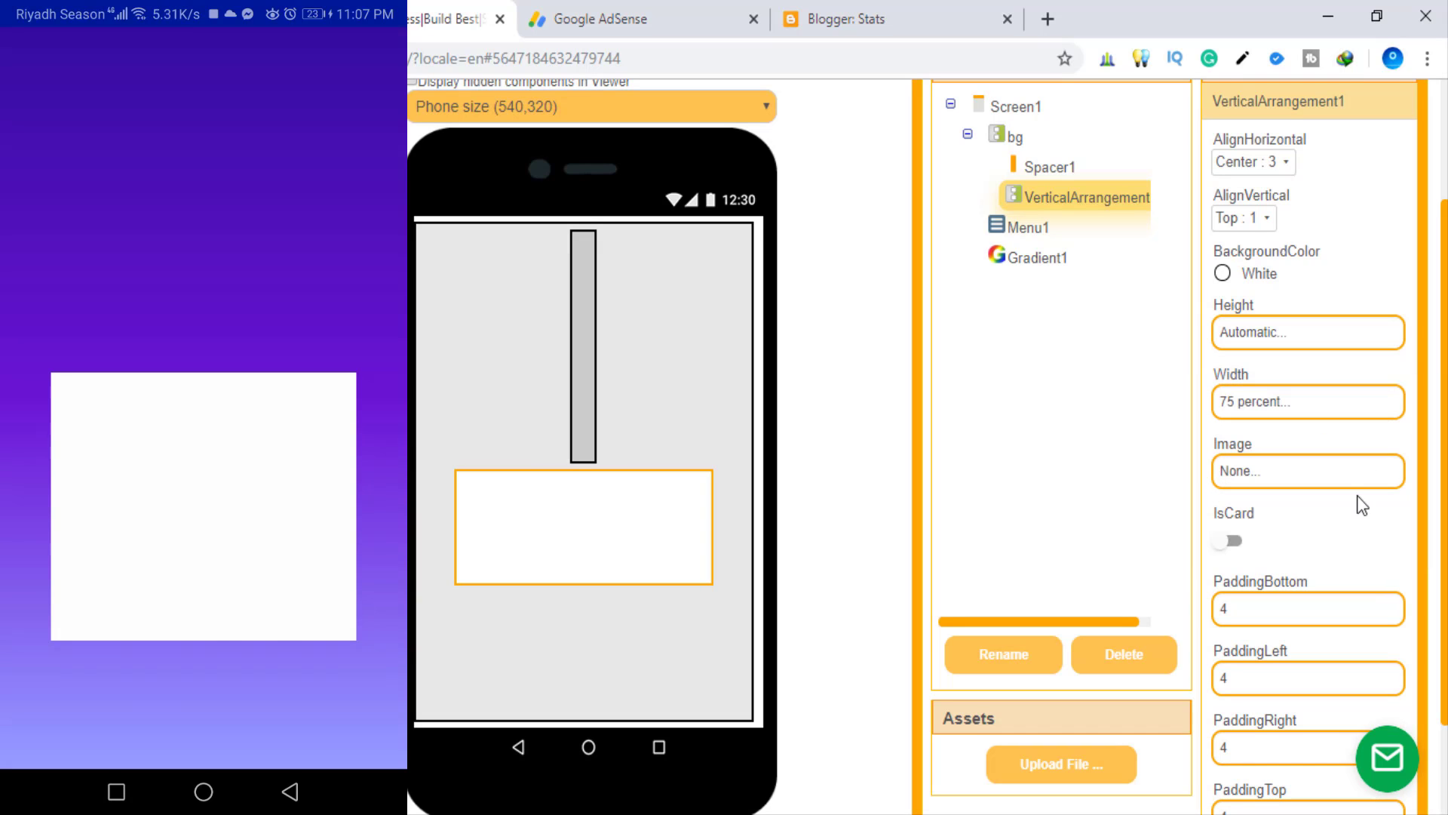
{"action": "left_click", "coordinate": [1246, 332]}
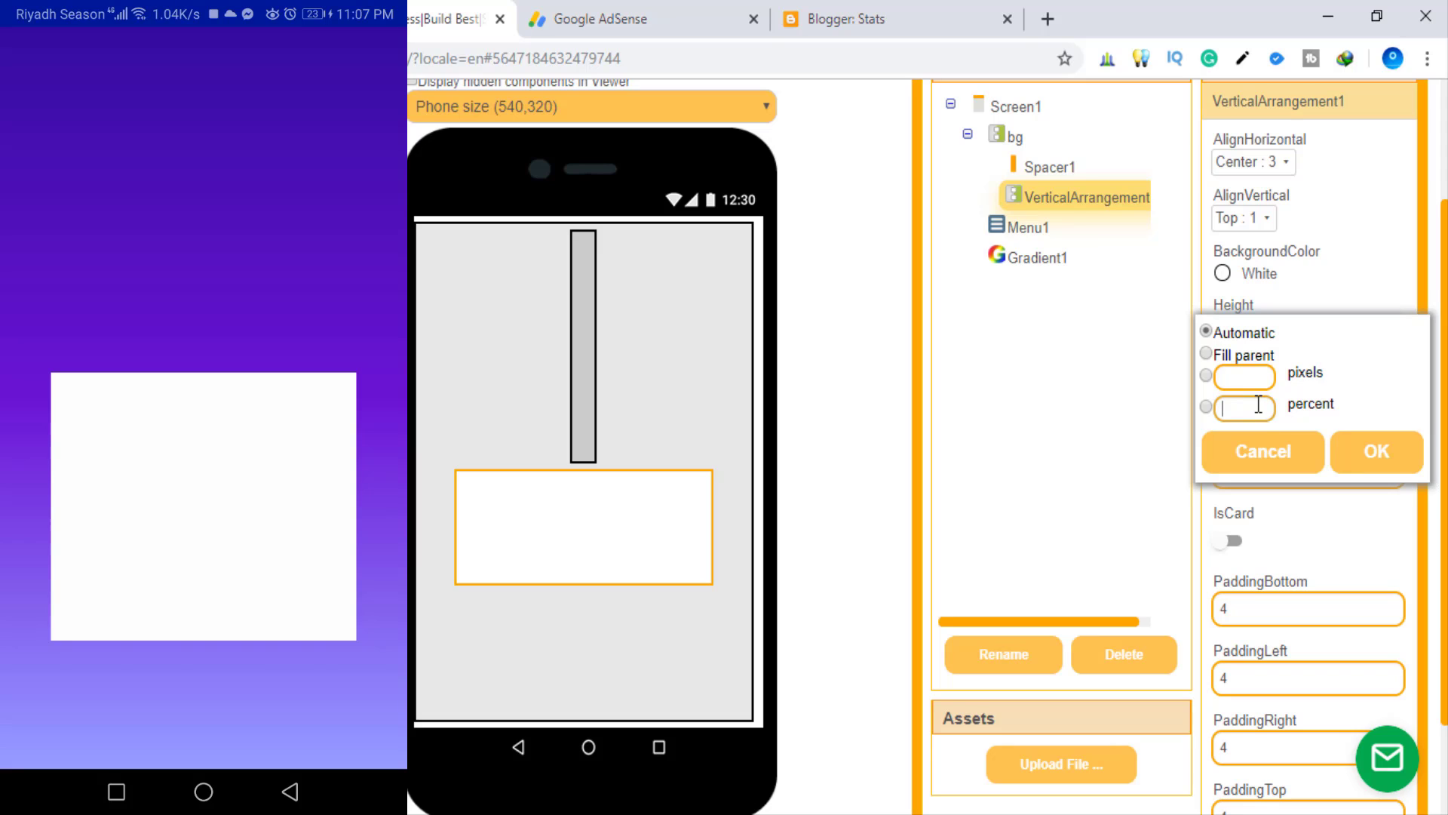
{"action": "left_click", "coordinate": [1261, 408]}
{"action": "type", "text": "35"}
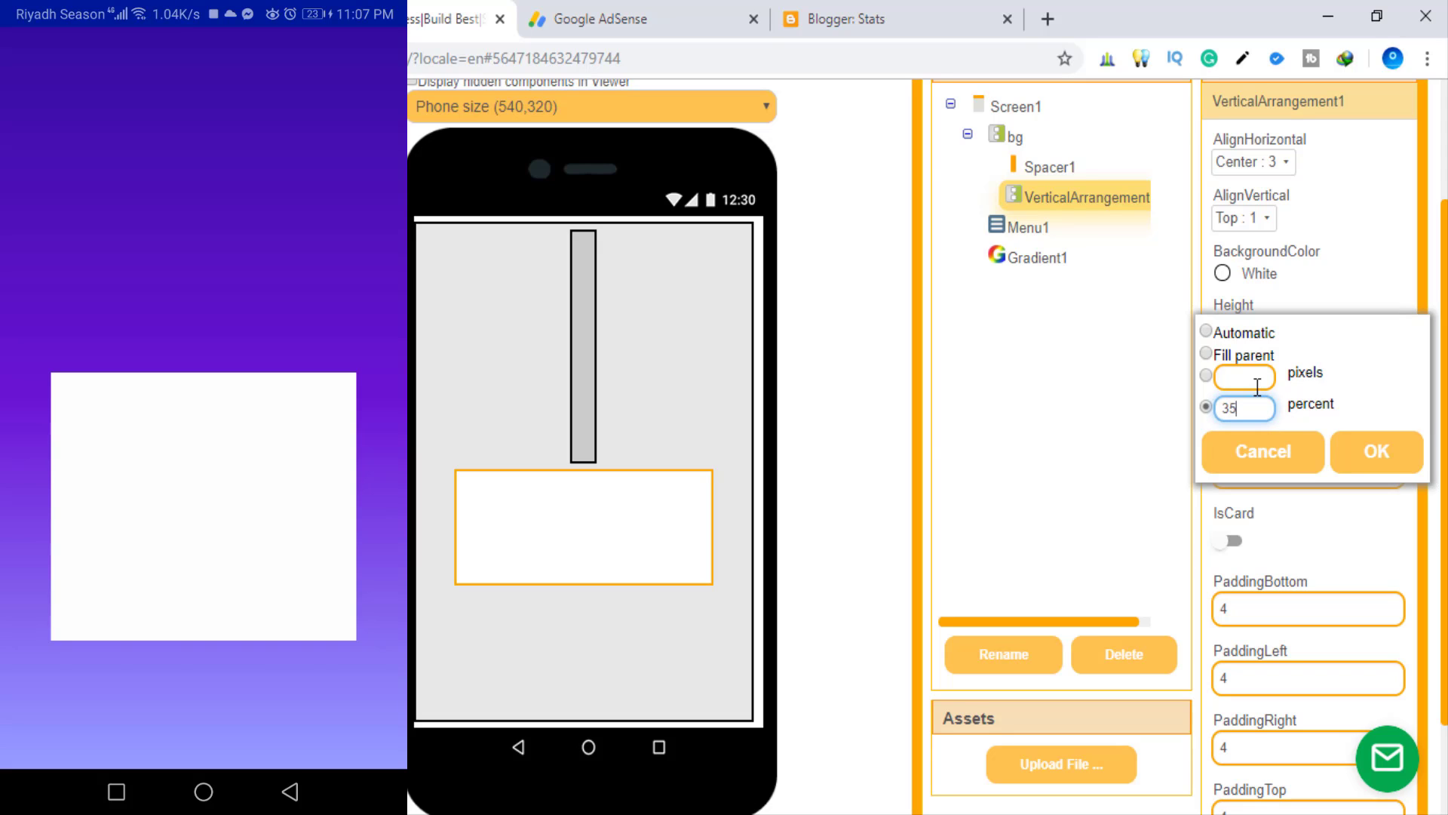
{"action": "left_click", "coordinate": [1376, 451]}
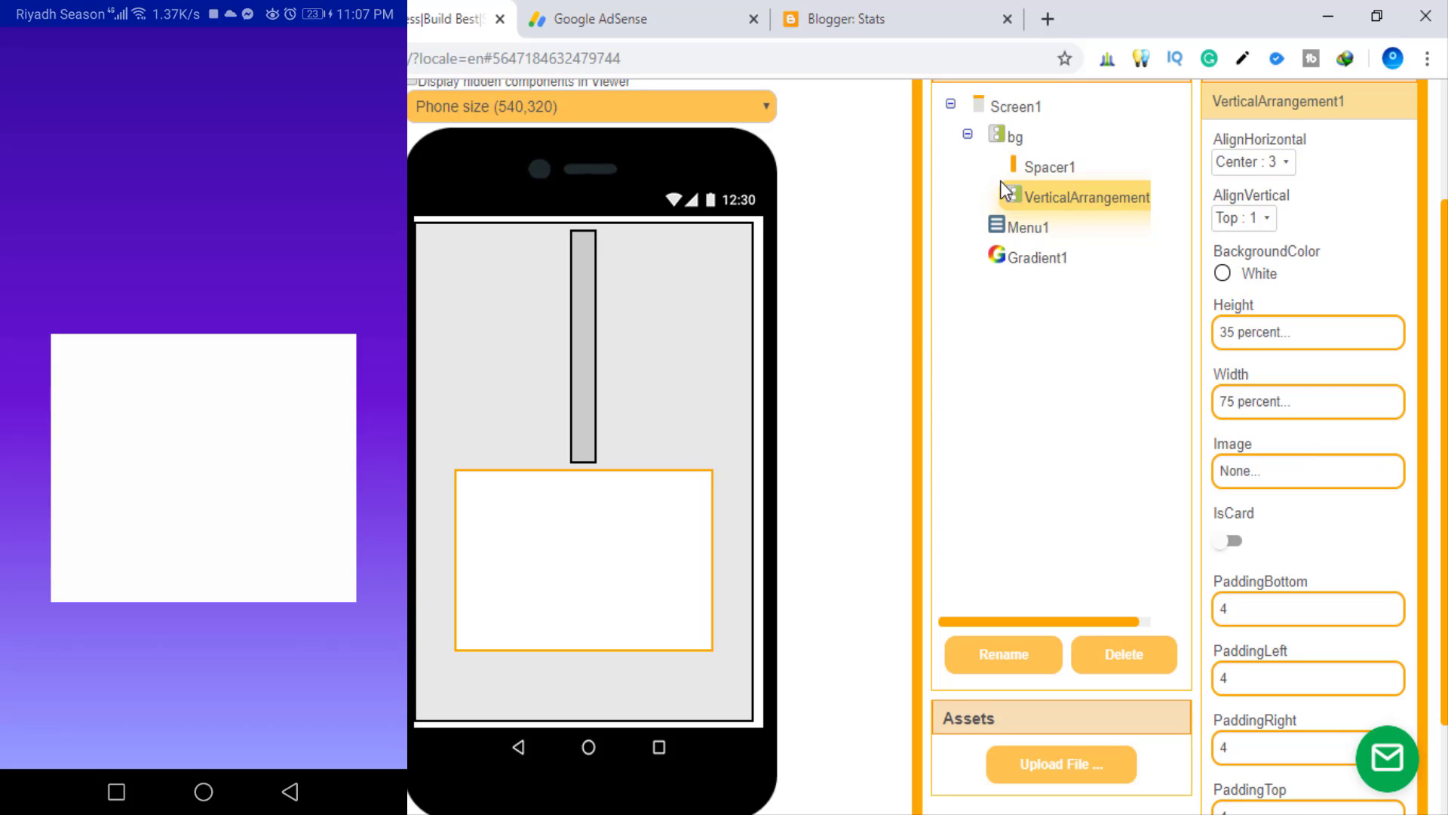
Change Spacer1's Height from 45 to 40 percent
{"action": "left_click", "coordinate": [1013, 163]}
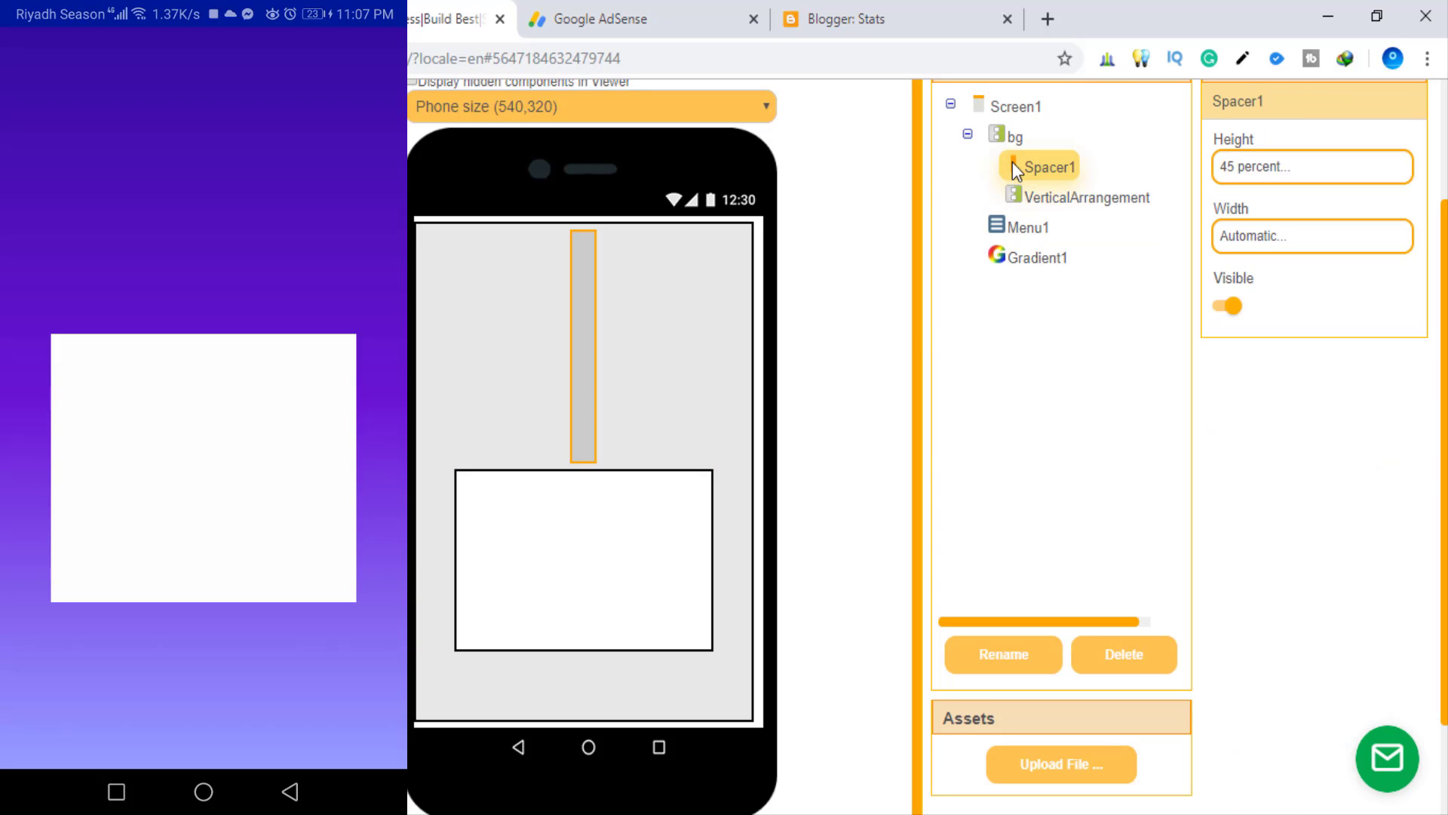
{"action": "left_click", "coordinate": [1262, 179]}
{"action": "left_click_drag", "start_coordinate": [1229, 251], "coordinate": [1240, 253]}
{"action": "type", "text": "40"}
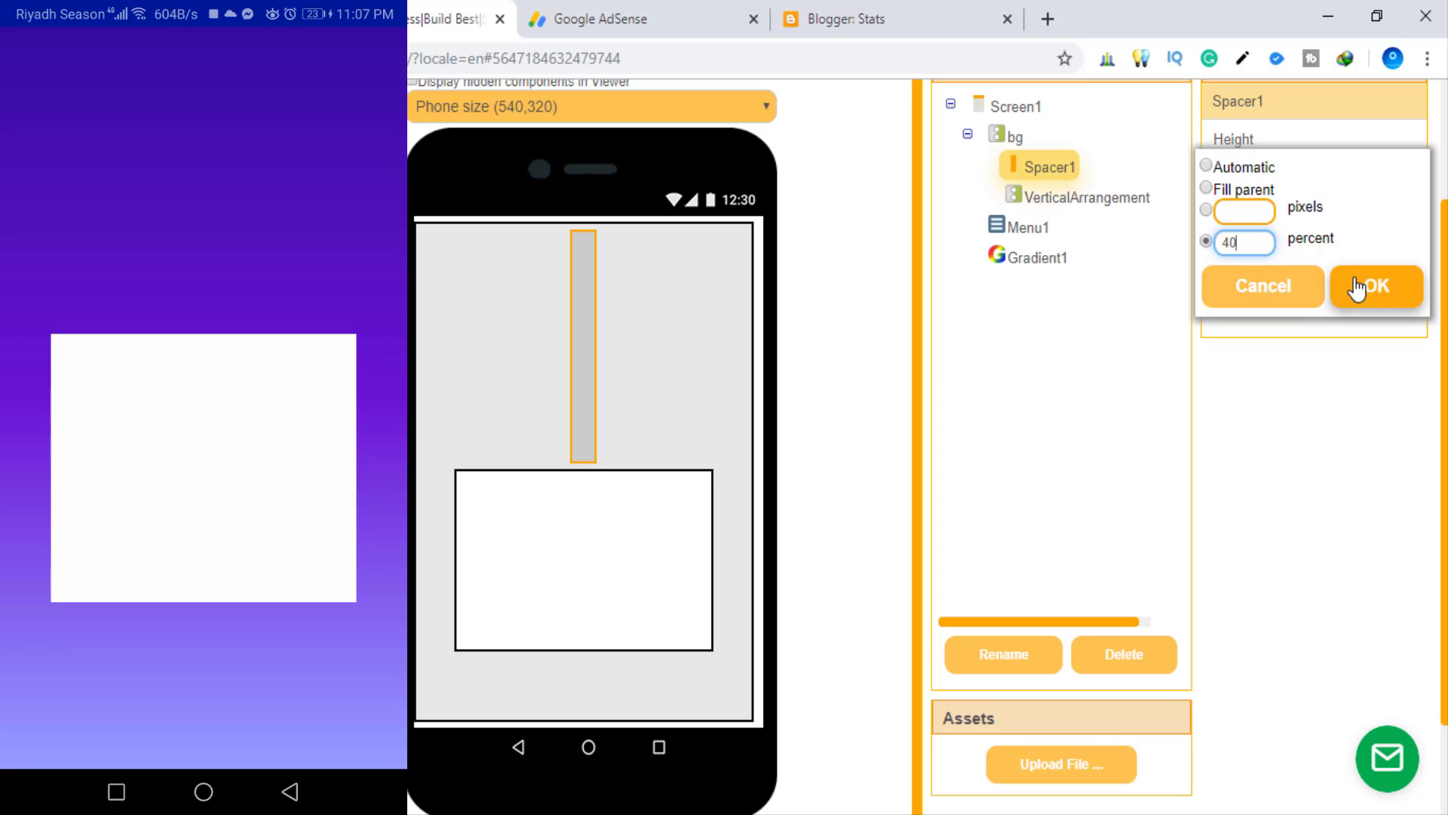
{"action": "left_click", "coordinate": [1352, 285]}
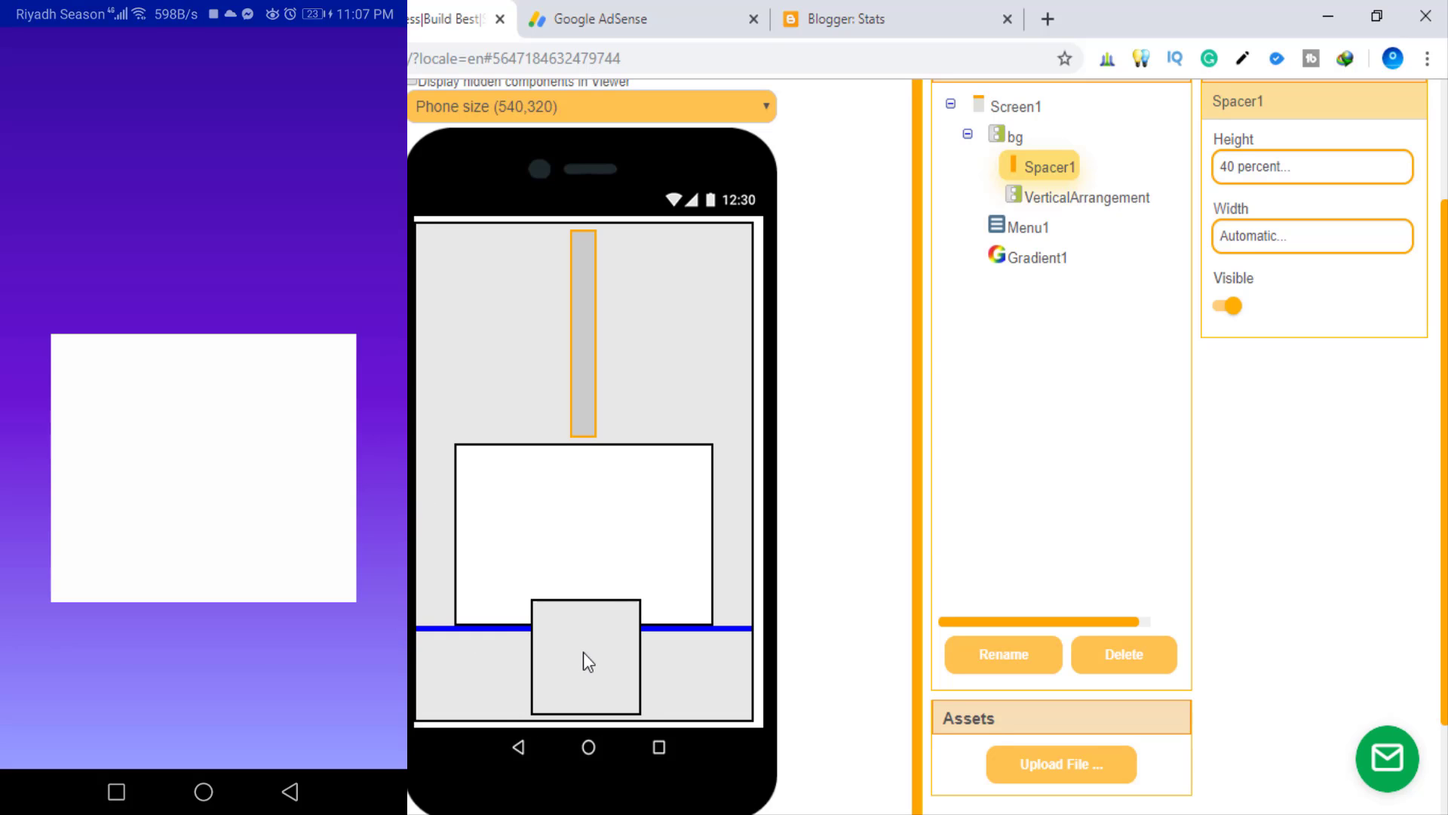
Add a HorizontalArrangement below the white box with Width set to Fill parent
{"action": "scroll", "coordinate": [123, 264], "scroll_direction": "up", "scroll_amount": 3}
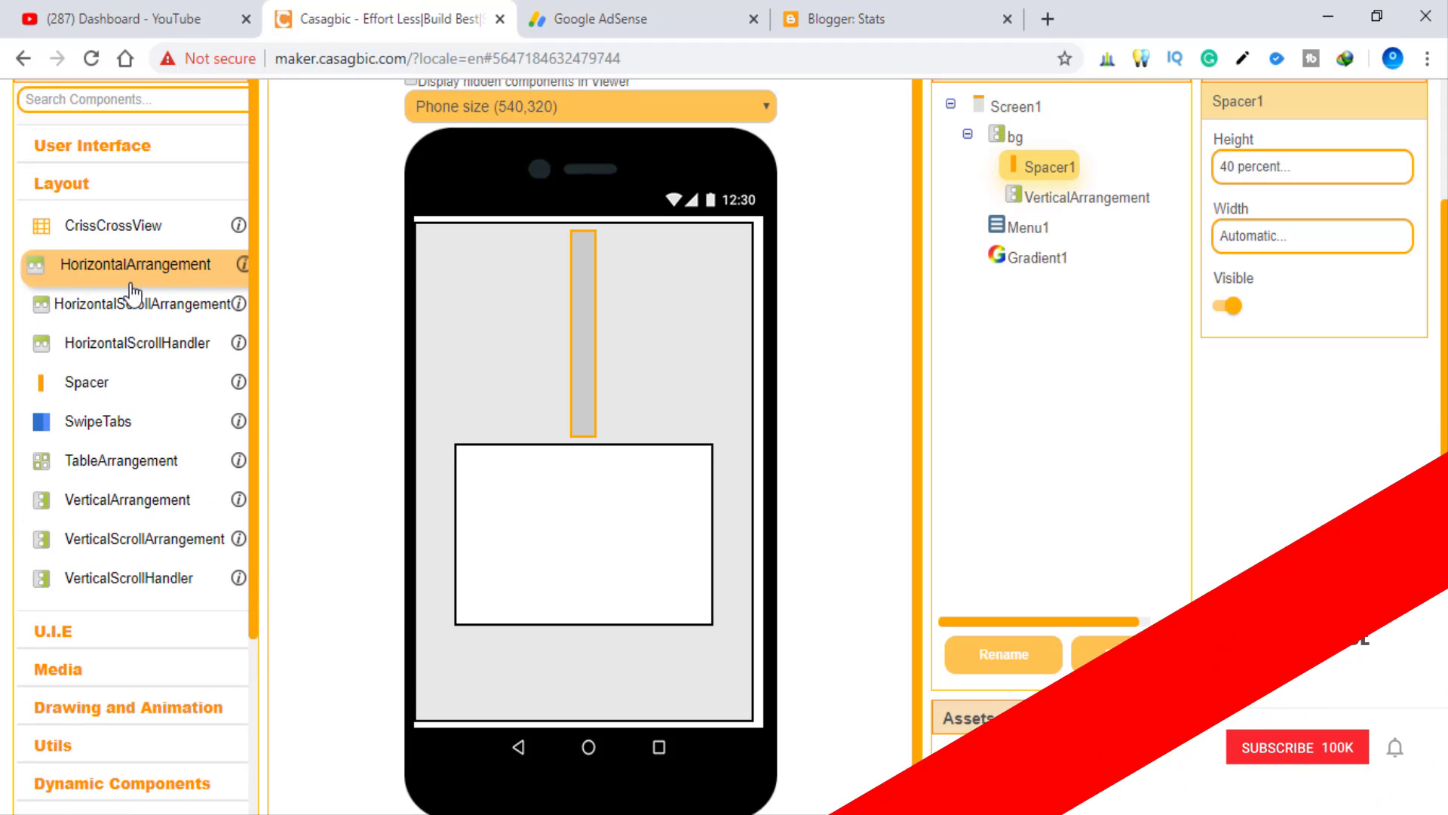
{"action": "left_click_drag", "start_coordinate": [128, 280], "coordinate": [542, 660]}
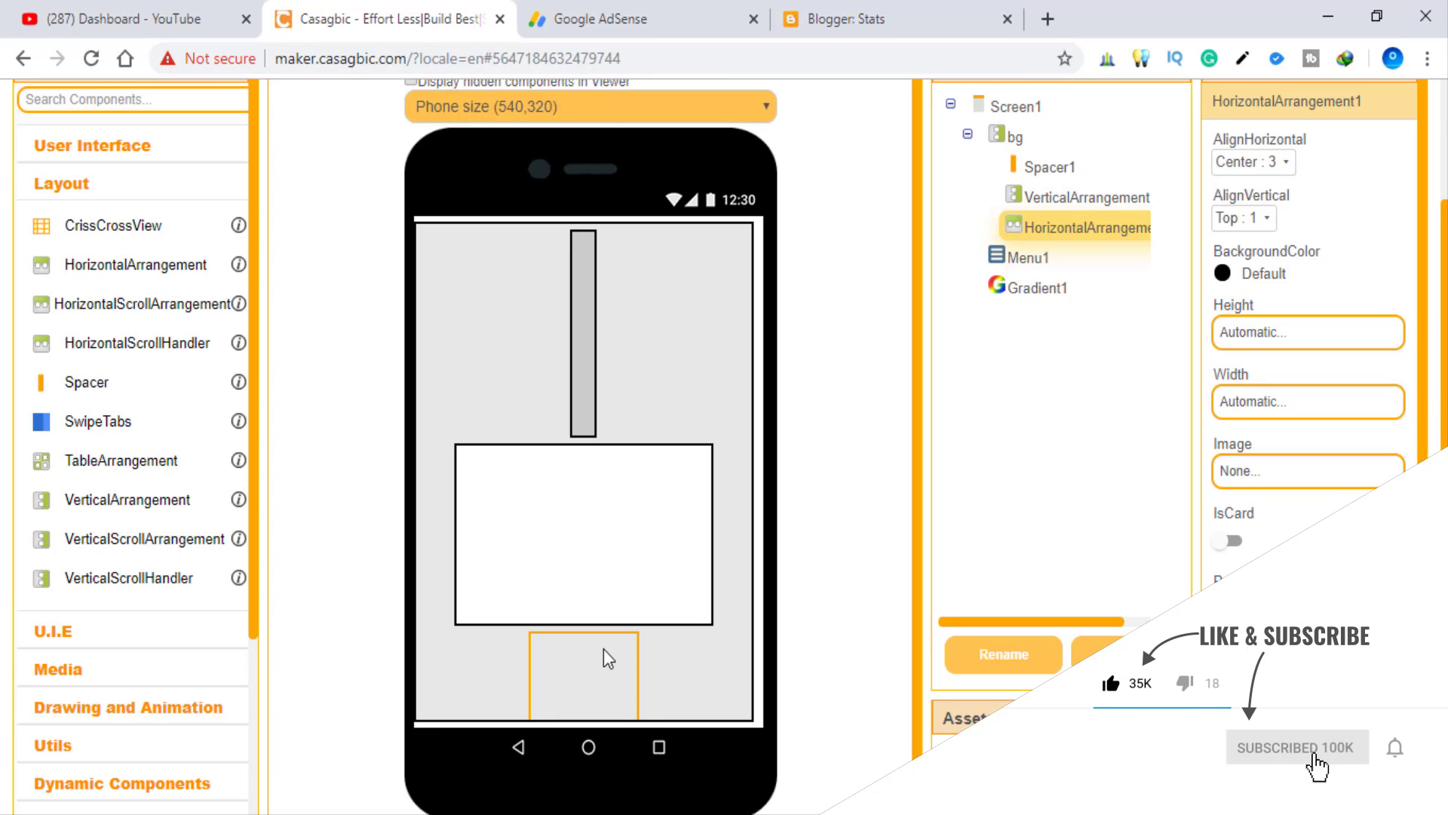
{"action": "left_click", "coordinate": [1267, 404]}
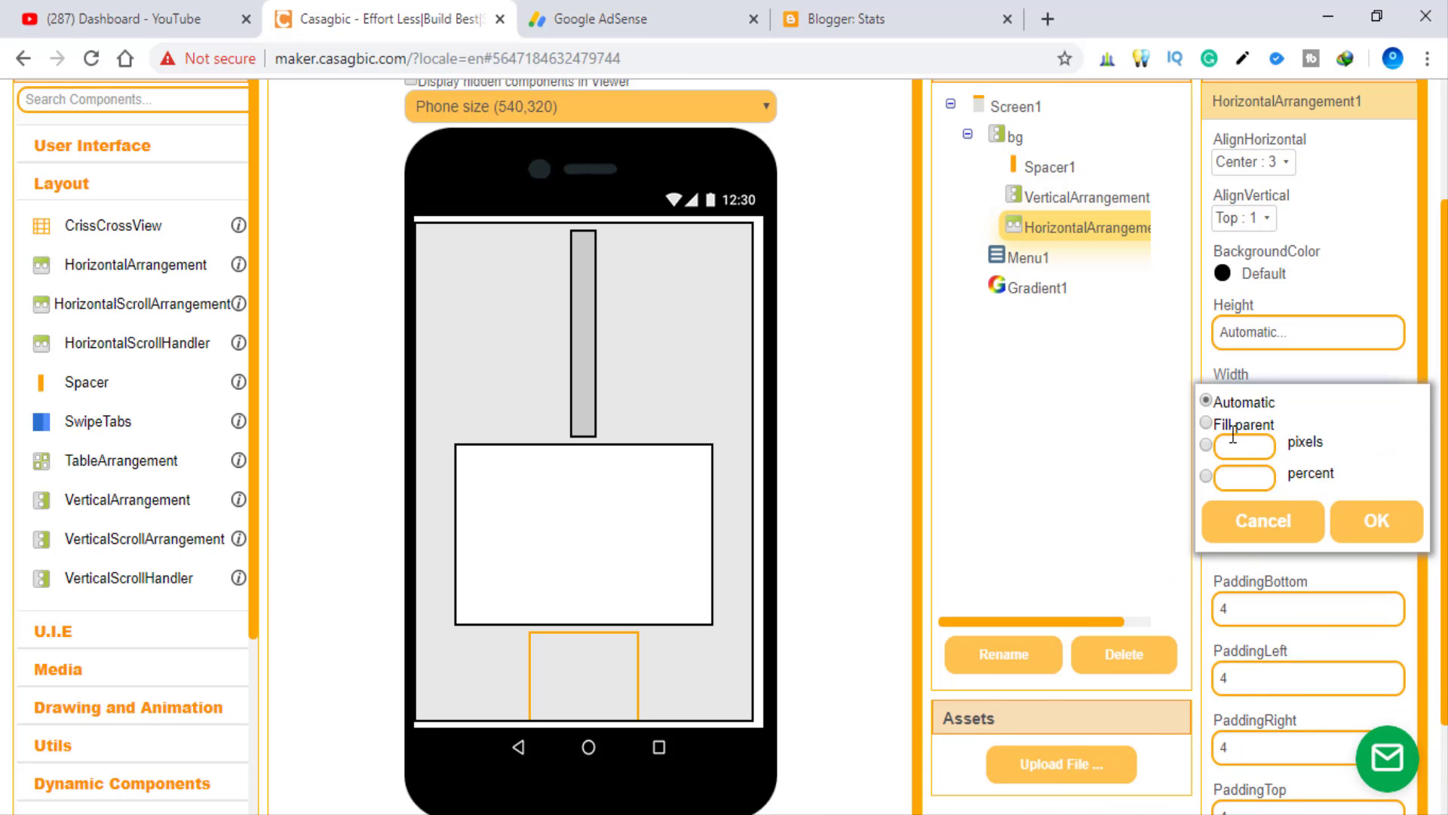
{"action": "left_click", "coordinate": [1123, 387]}
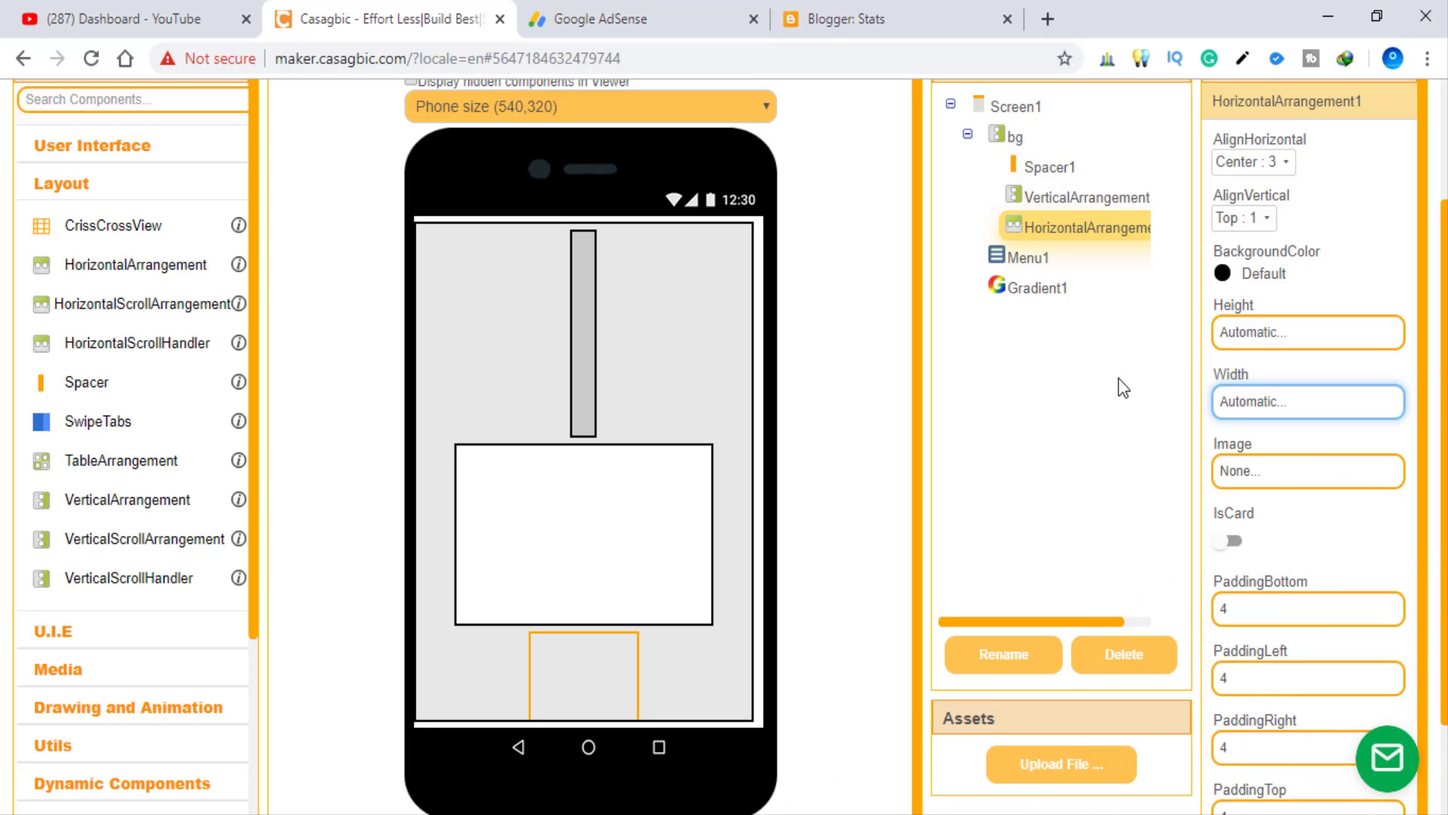
{"action": "left_click", "coordinate": [1254, 403]}
{"action": "left_click", "coordinate": [1207, 424]}
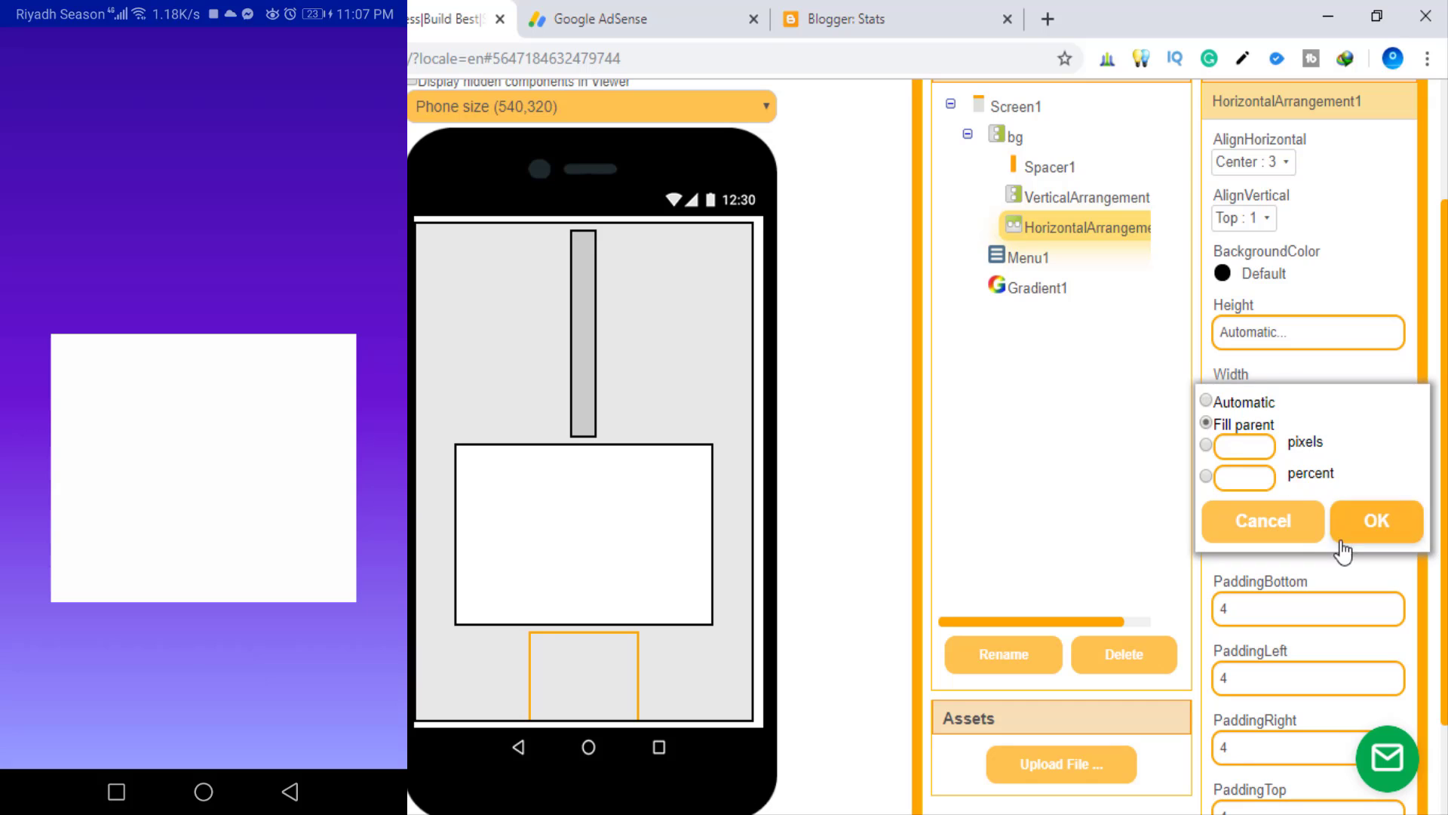
{"action": "left_click", "coordinate": [1376, 522]}
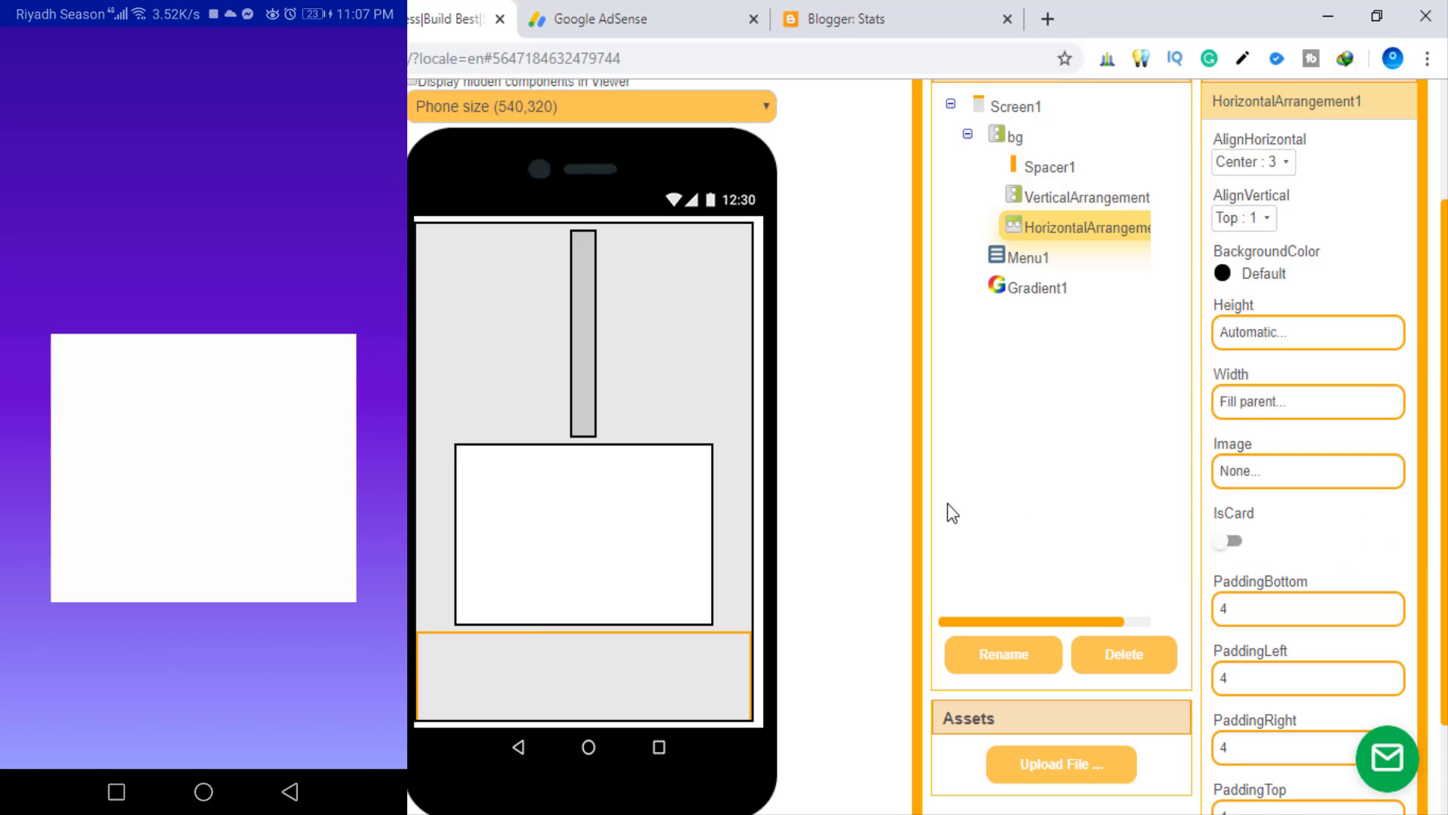
Place Button1 inside HorizontalArrangement1
{"action": "scroll", "coordinate": [181, 430], "scroll_direction": "up", "scroll_amount": 2}
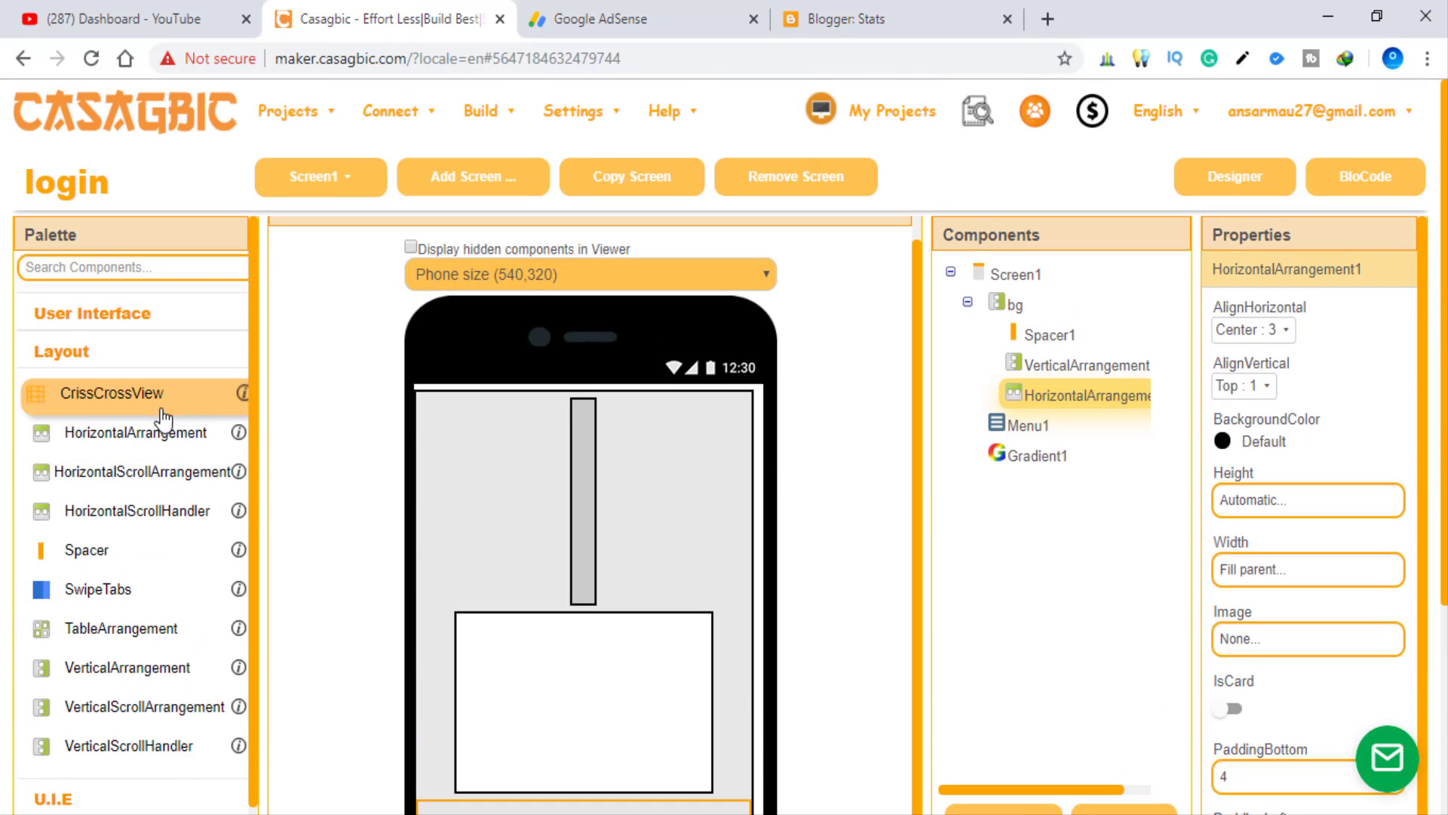
{"action": "left_click", "coordinate": [59, 309]}
{"action": "mouse_move", "coordinate": [81, 360]}
{"action": "left_mouse_down"}
{"action": "mouse_move", "coordinate": [500, 804]}
{"action": "mouse_move", "coordinate": [596, 736]}
{"action": "left_mouse_up"}
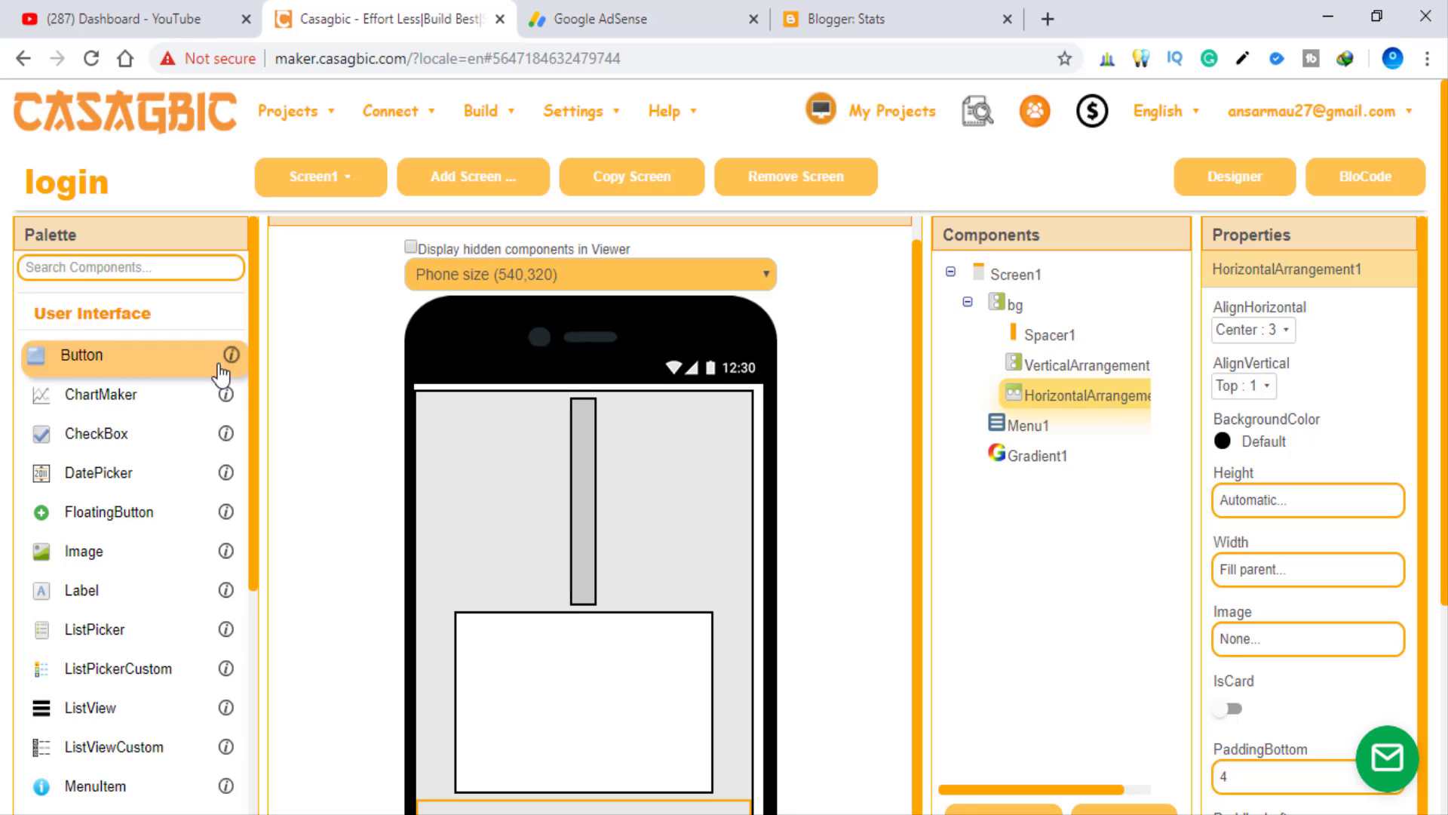
{"action": "scroll", "coordinate": [219, 372], "scroll_direction": "down", "scroll_amount": 3}
{"action": "left_click_drag", "start_coordinate": [83, 131], "coordinate": [498, 607]}
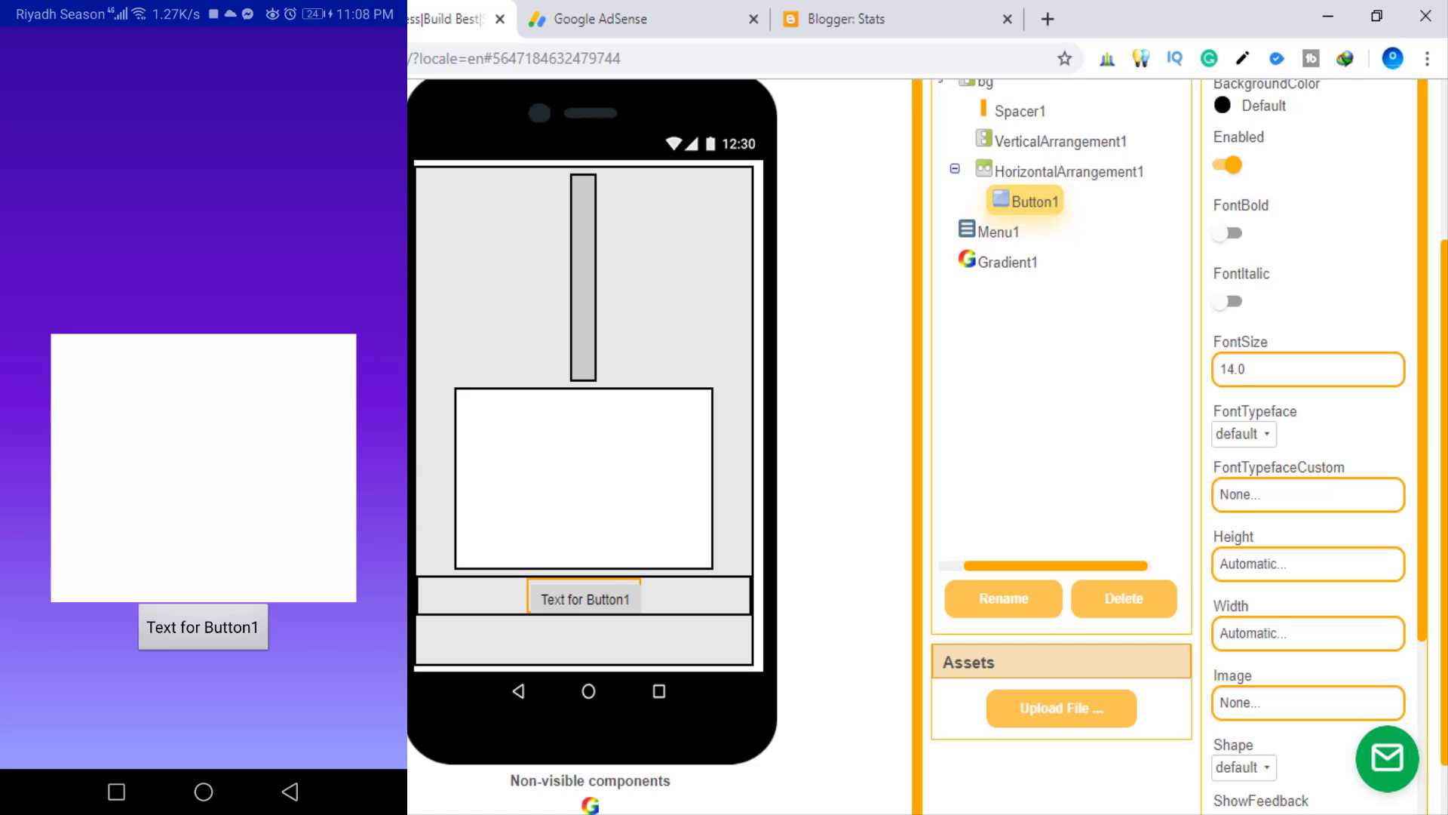
Add a second button beside the first, with a spacer between the white box and the buttons
{"action": "left_click_drag", "start_coordinate": [83, 131], "coordinate": [706, 596]}
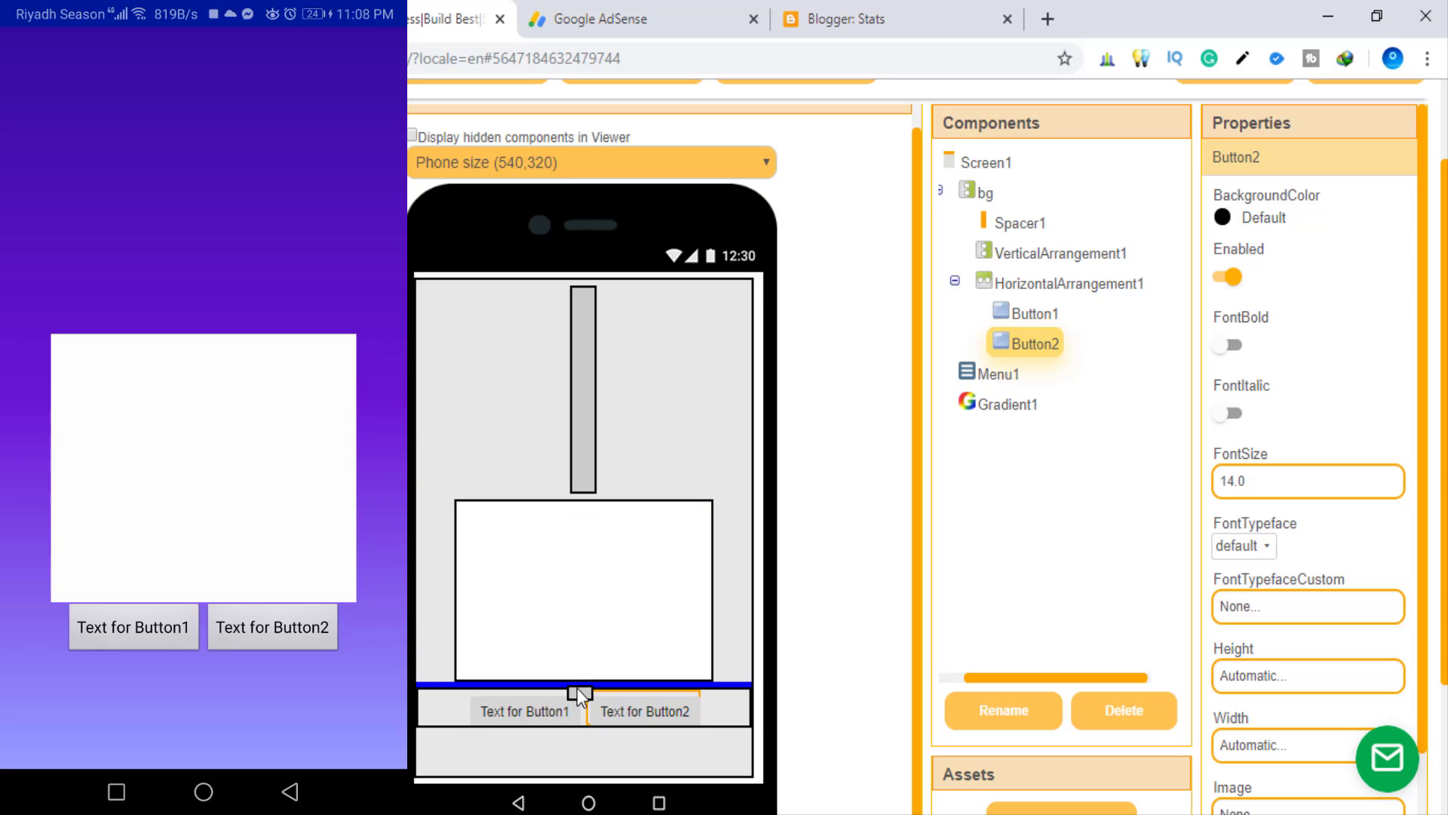
{"action": "left_click_drag", "start_coordinate": [445, 669], "coordinate": [580, 696]}
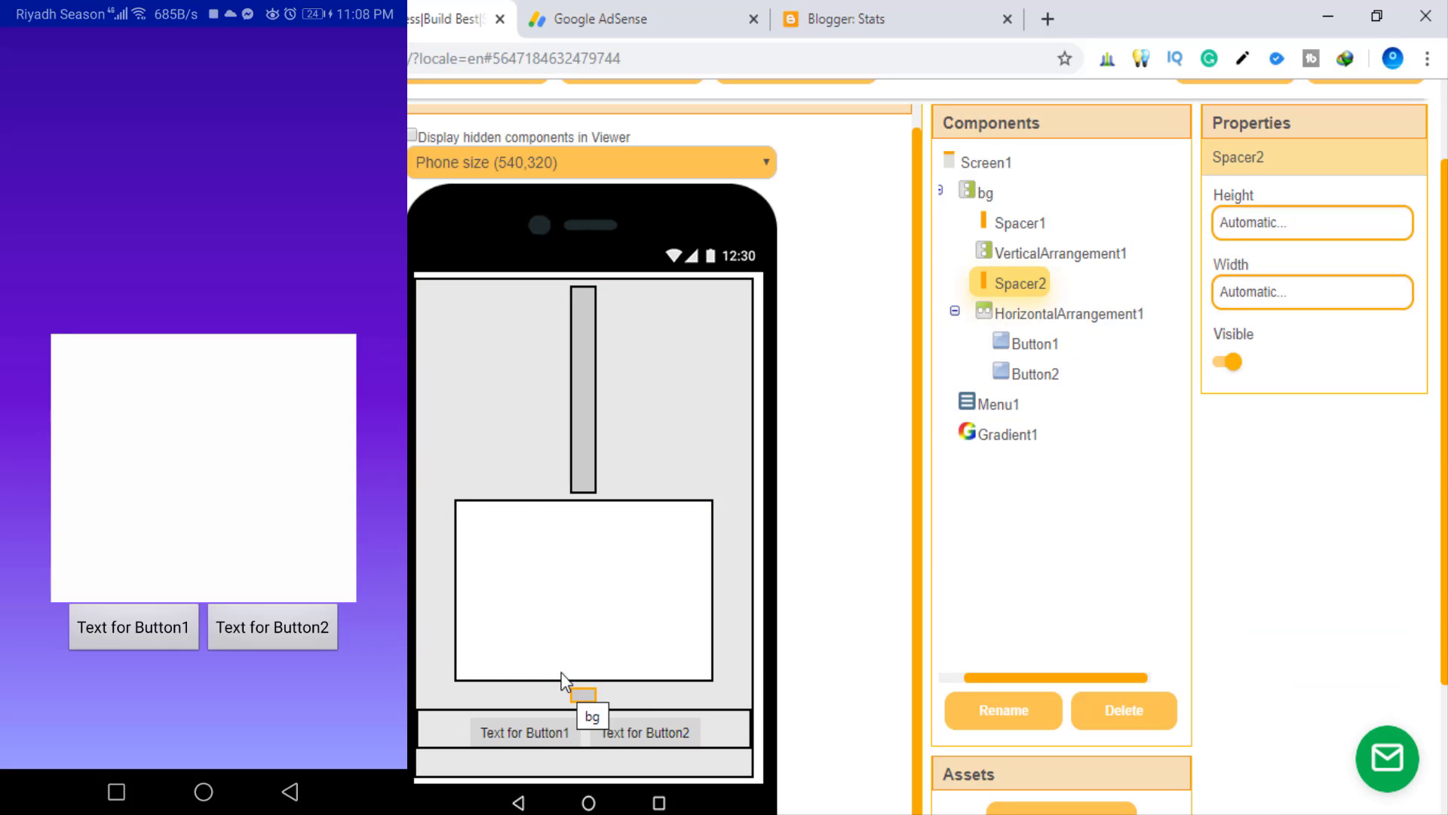
{"action": "left_click", "coordinate": [586, 427]}
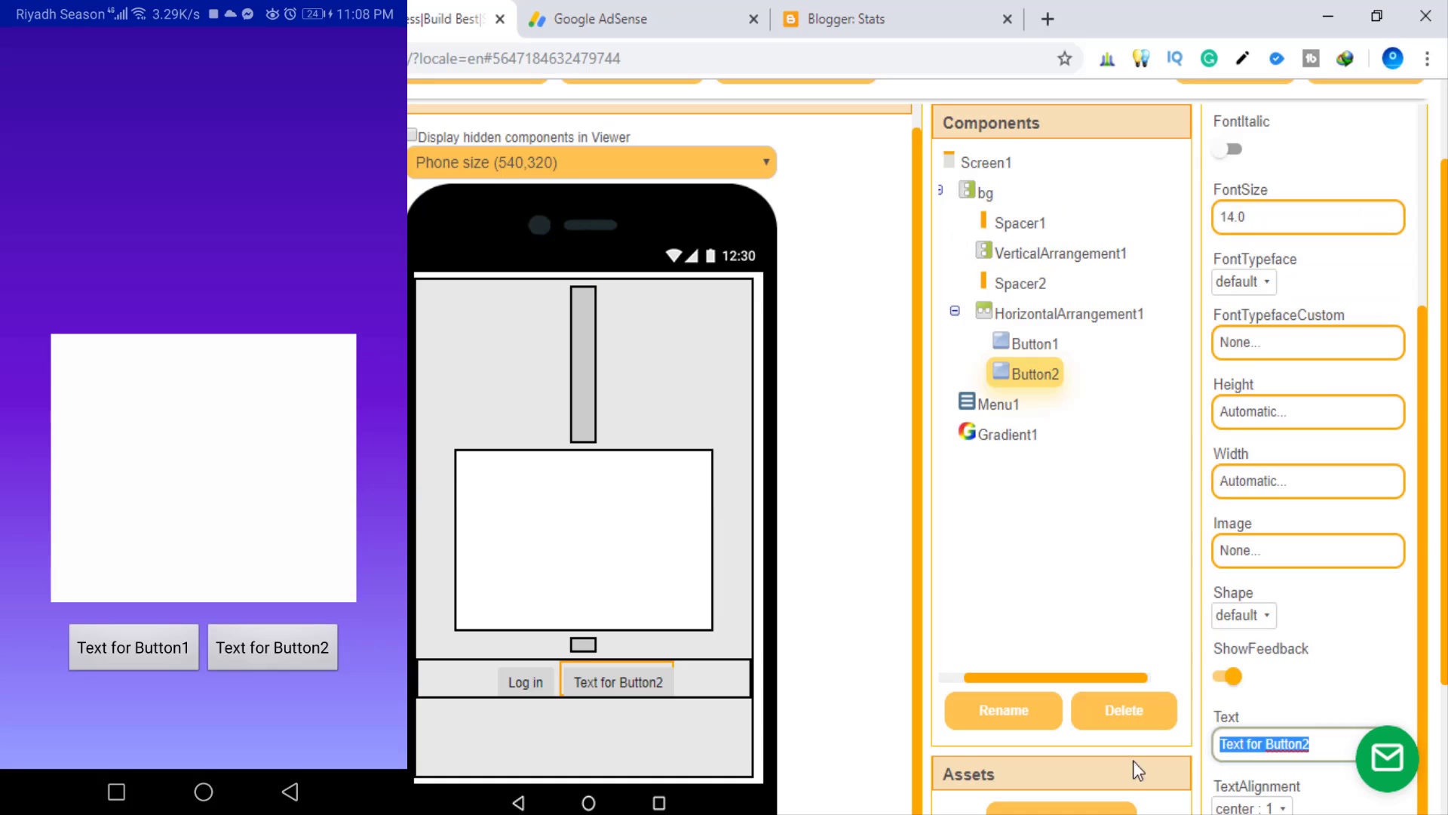
Label the second button 'Sign up' and make its text bold
{"action": "type", "text": "Sig"}
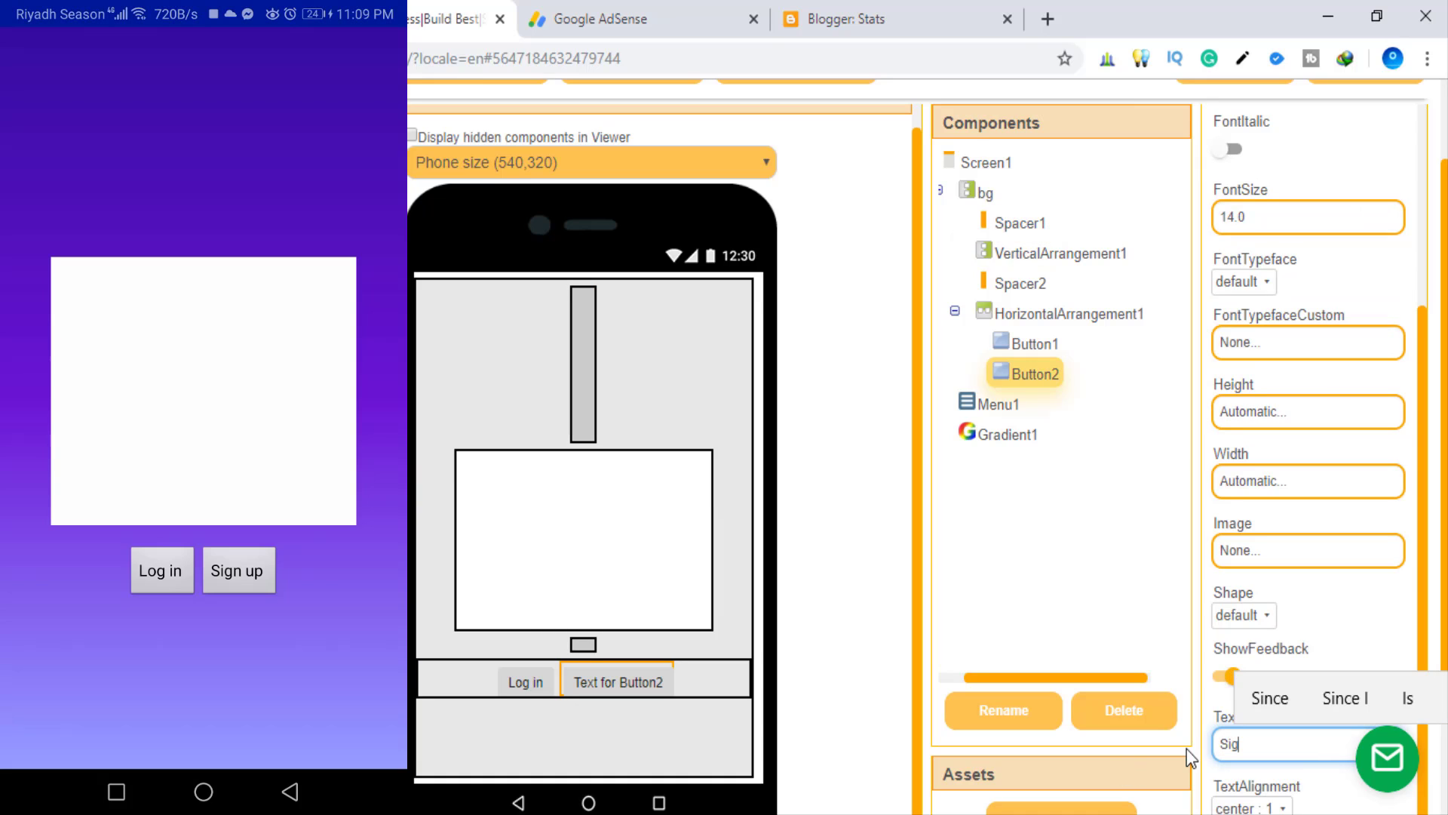
{"action": "type", "text": "n up"}
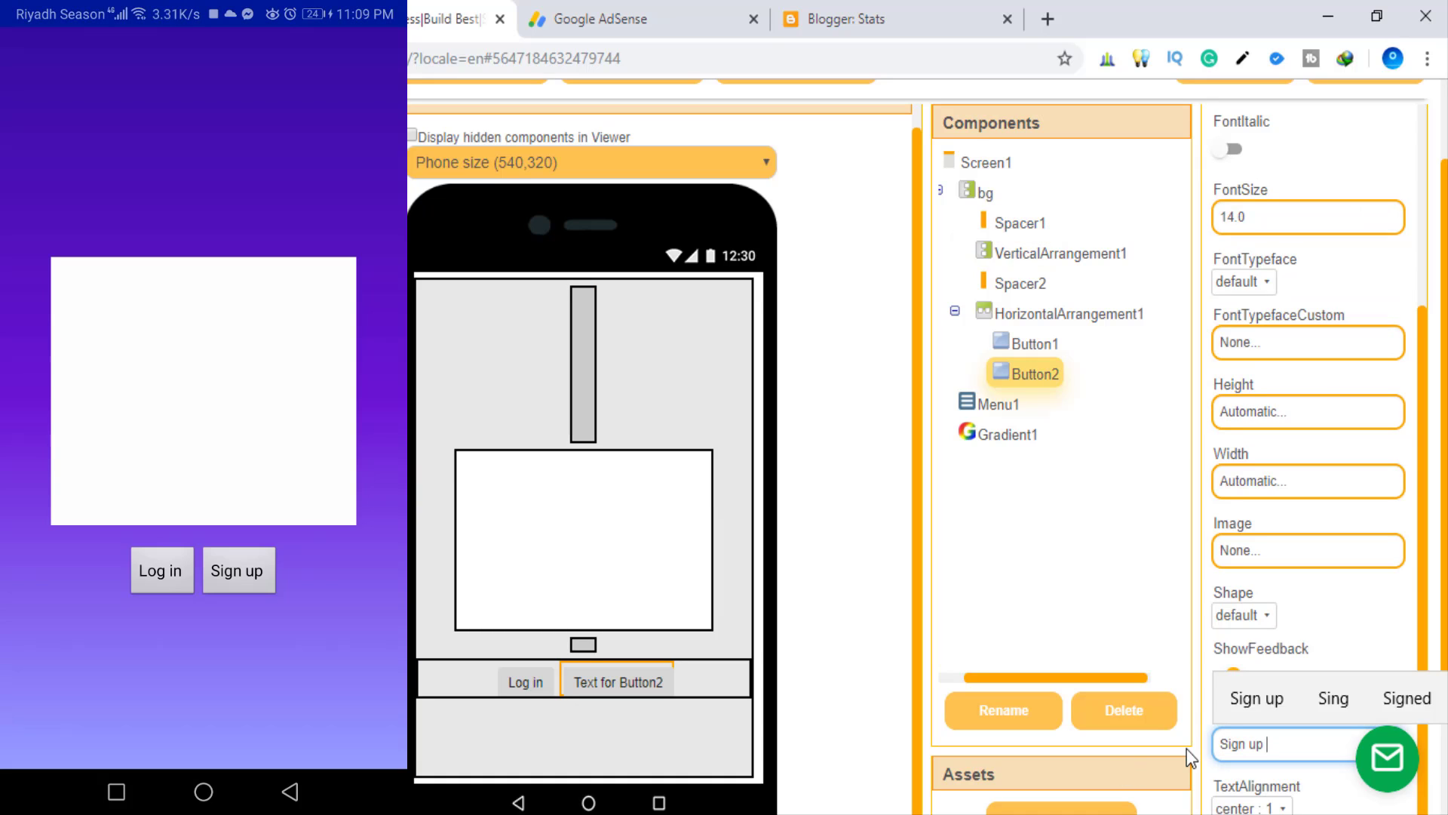
{"action": "left_click", "coordinate": [1070, 540]}
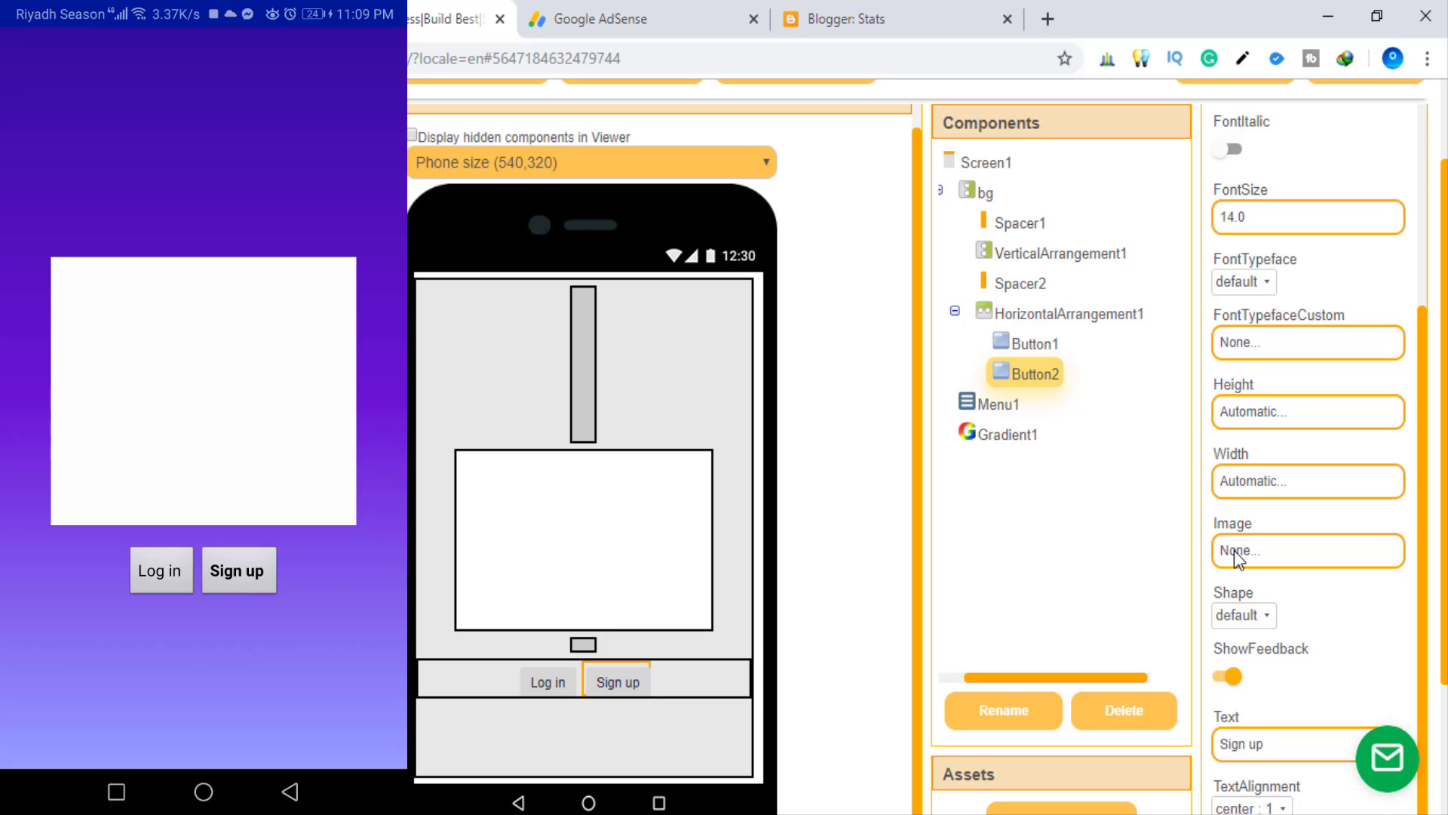
{"action": "scroll", "coordinate": [1234, 550], "scroll_direction": "up", "scroll_amount": 4}
{"action": "left_click", "coordinate": [1228, 344]}
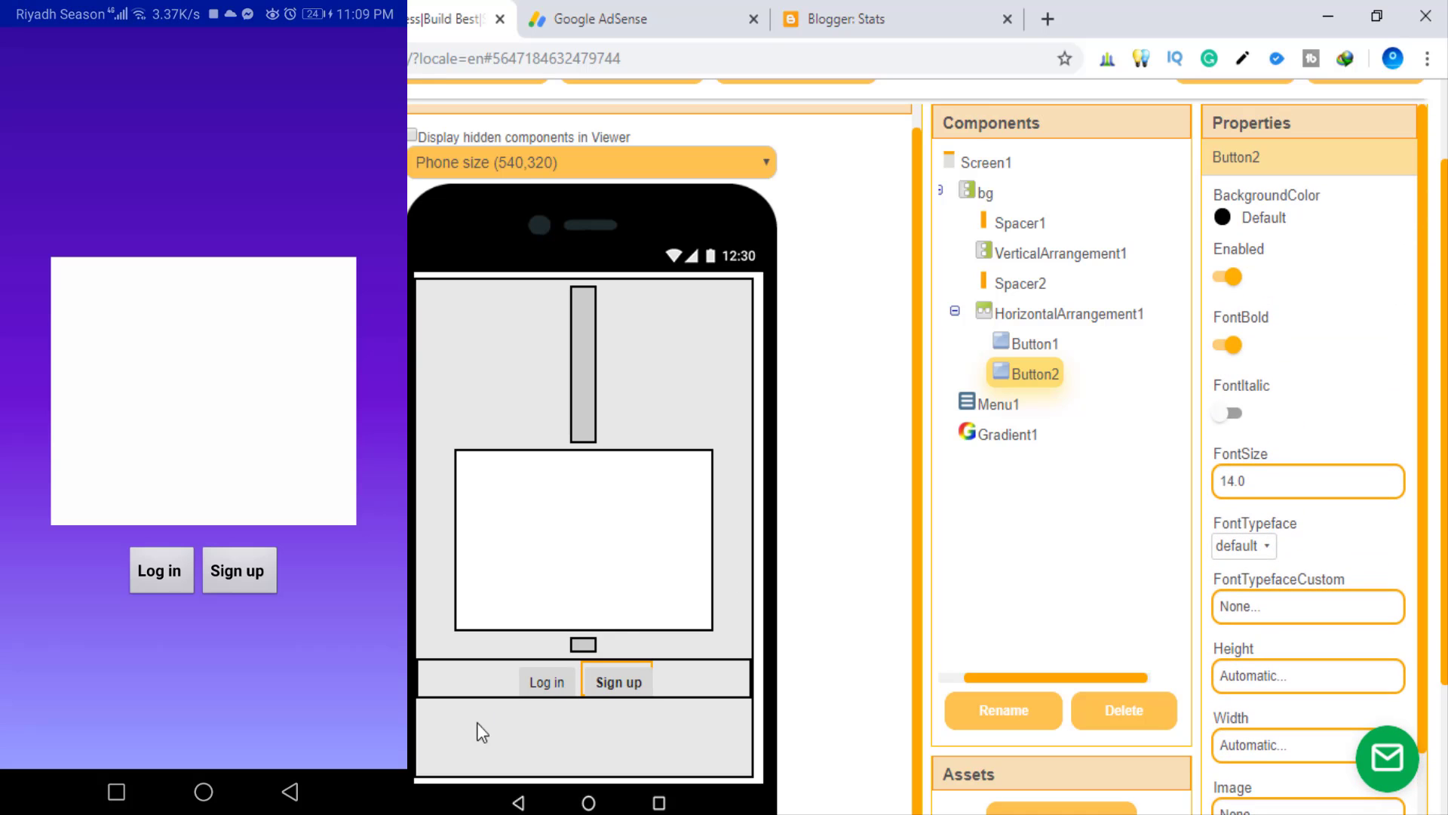
Make the Log in button text bold with font size 18
{"action": "left_click", "coordinate": [549, 682]}
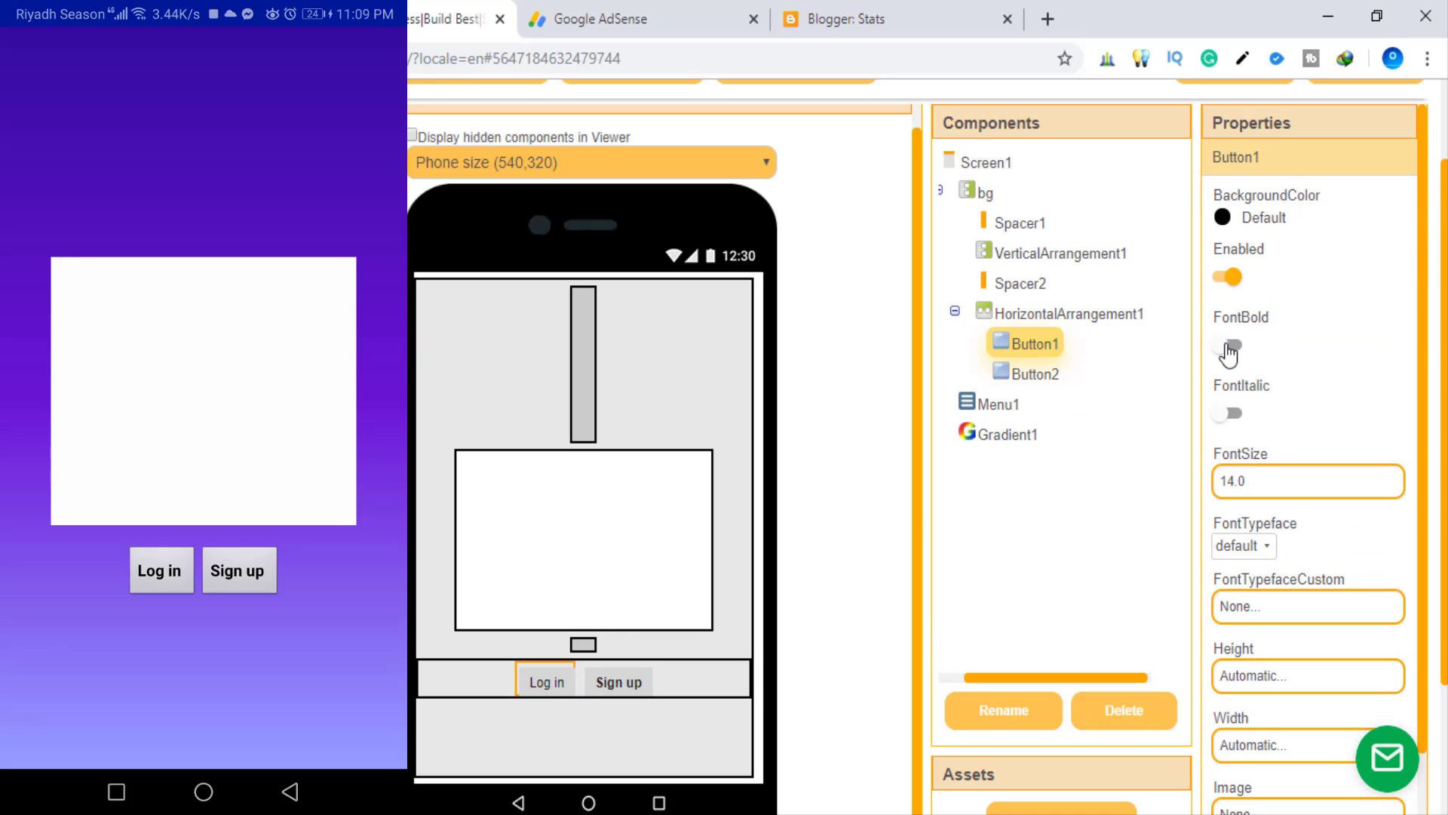
{"action": "left_click", "coordinate": [1230, 347]}
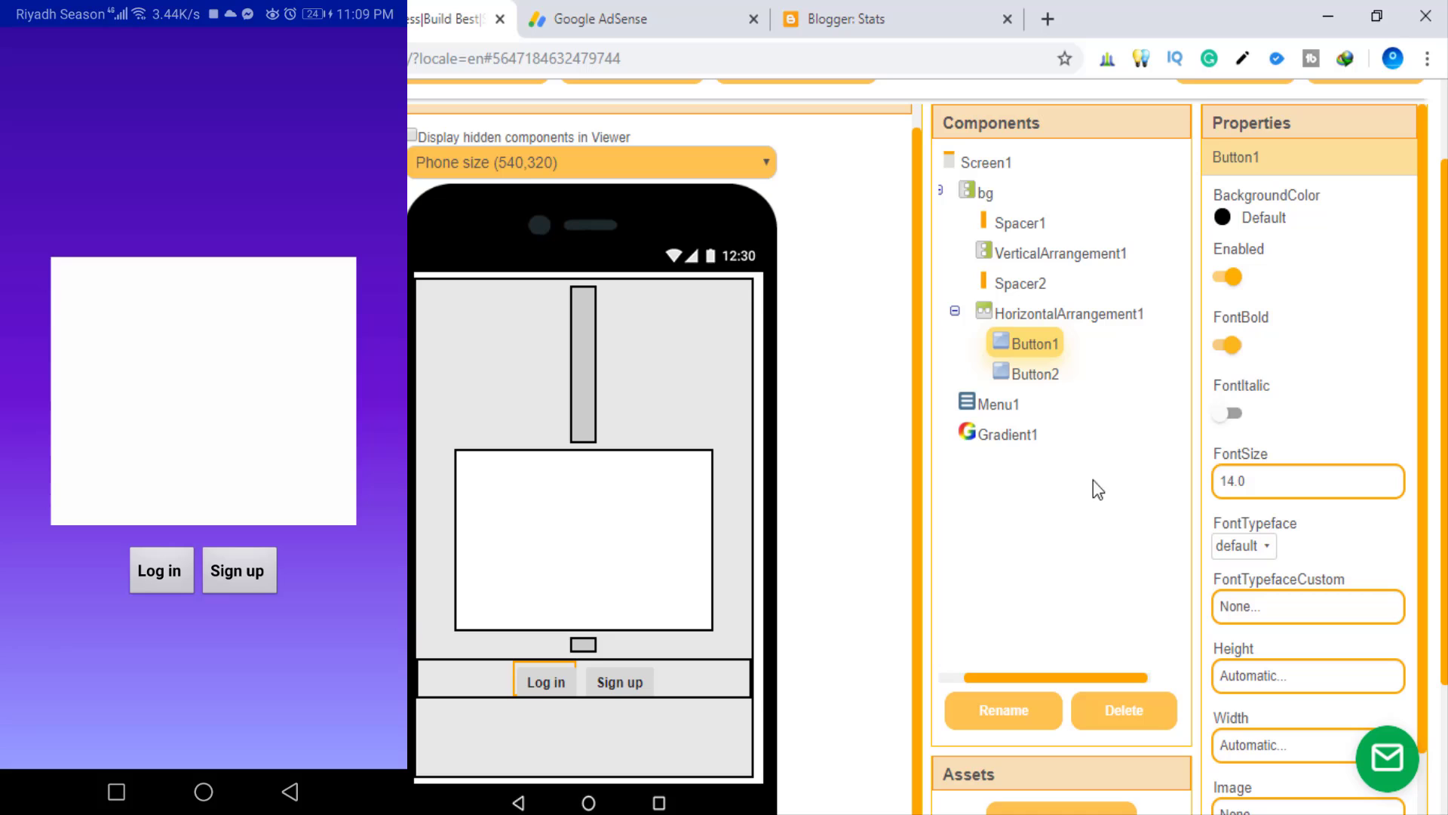
{"action": "double_click", "coordinate": [1256, 492]}
{"action": "type", "text": "20"}
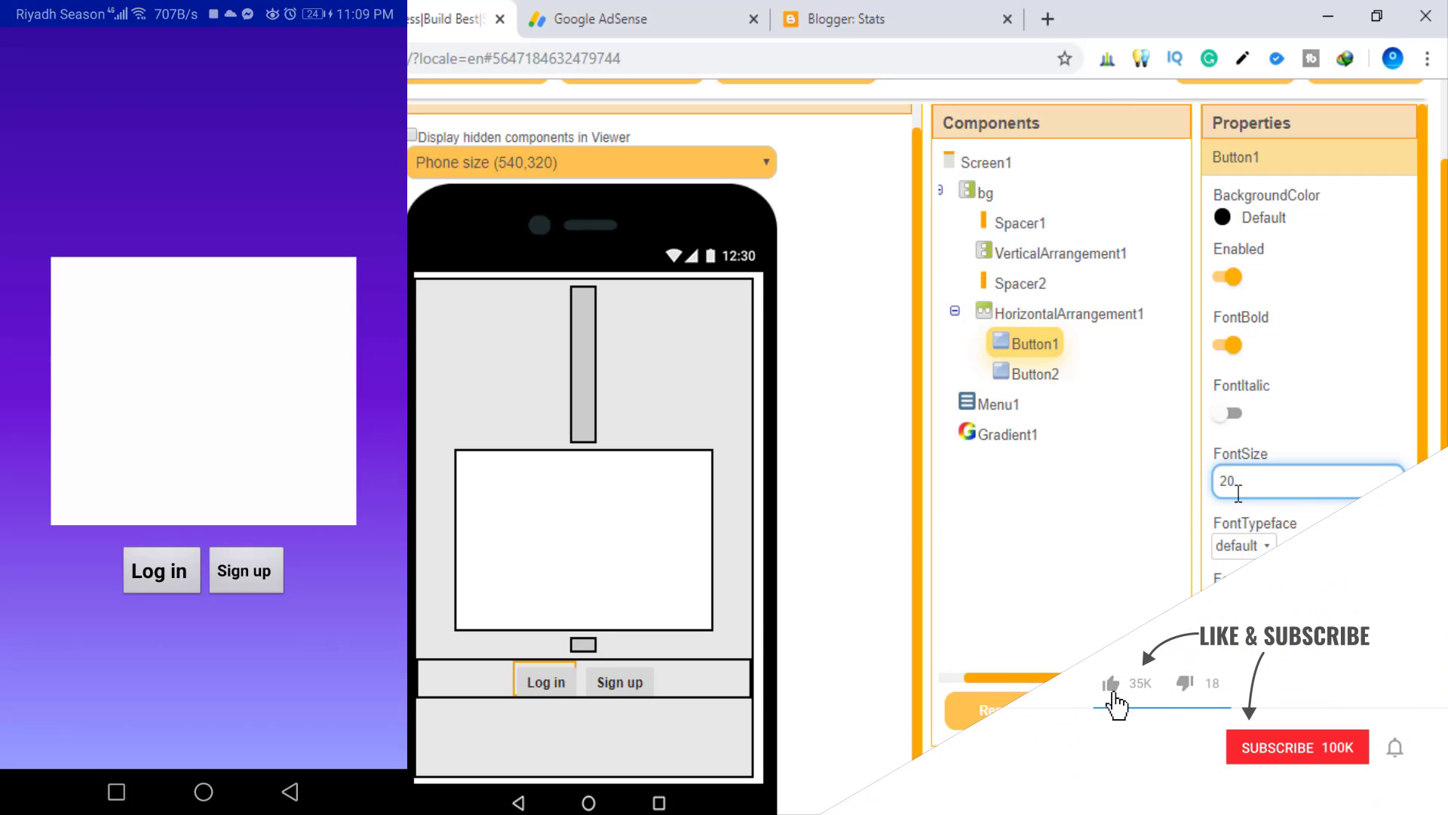
{"action": "double_click", "coordinate": [1239, 490]}
{"action": "type", "text": "18"}
{"action": "key", "text": "Return"}
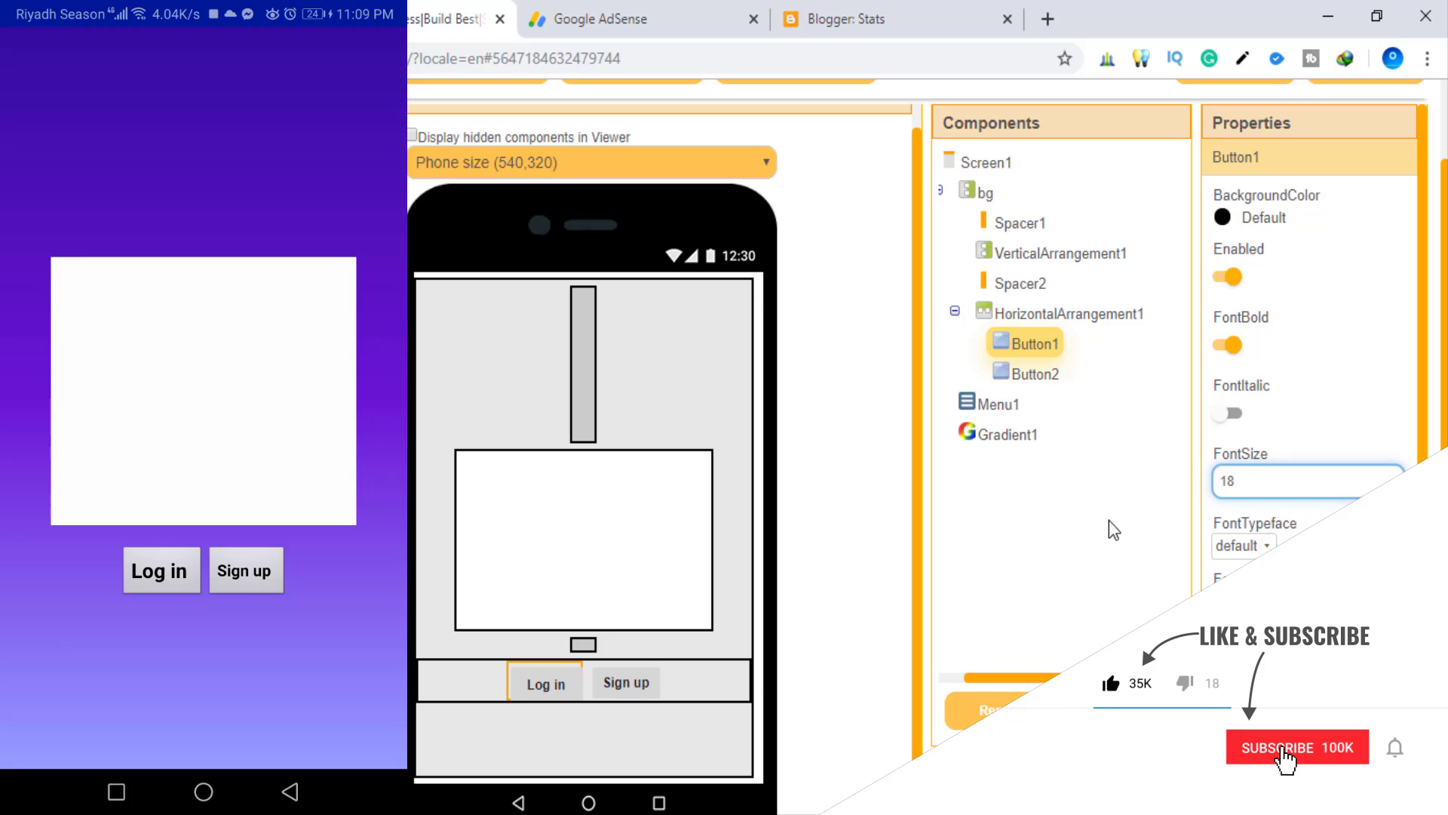
{"action": "left_click", "coordinate": [1109, 527]}
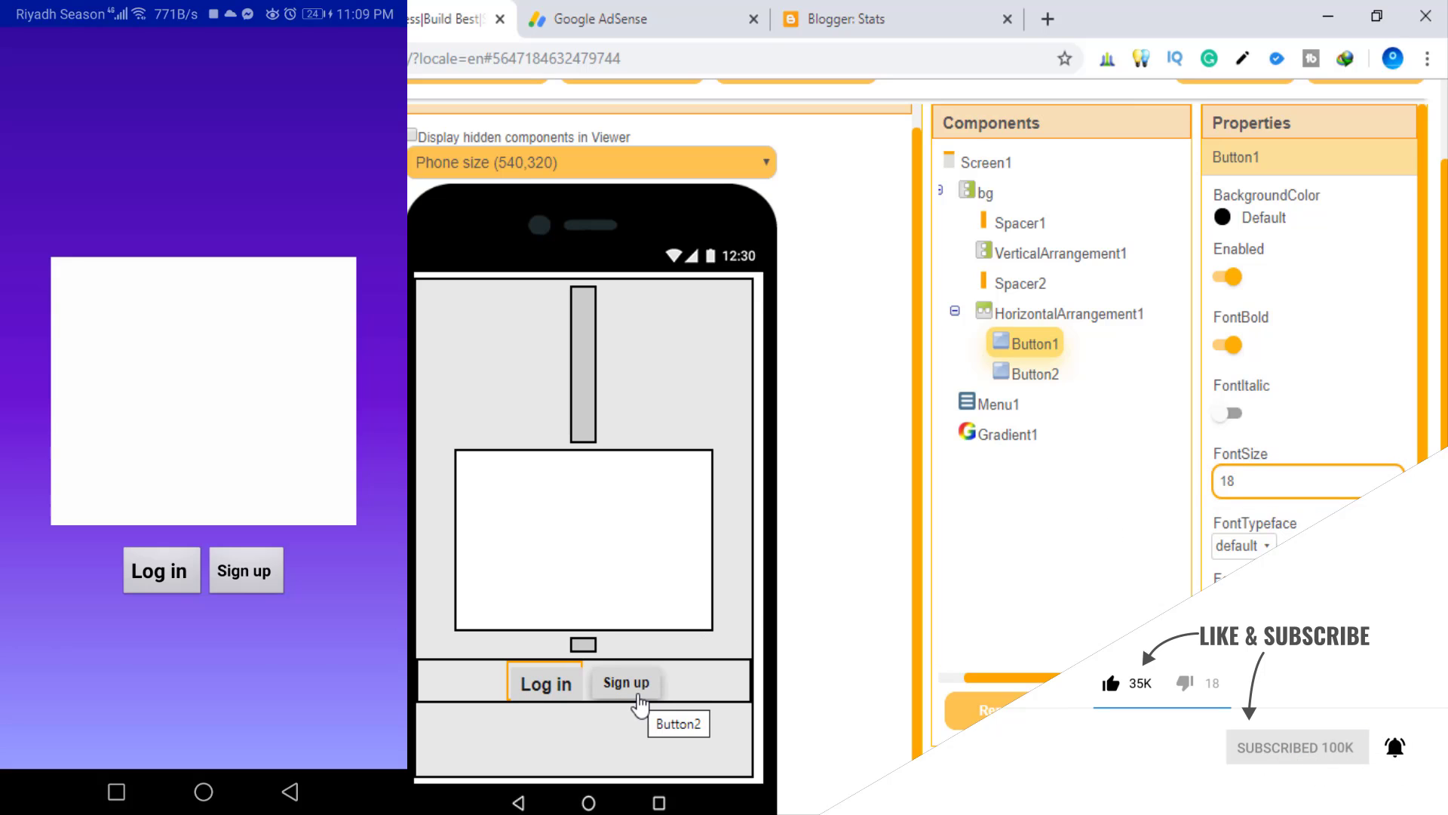
Set the Sign up button's font size to 18
{"action": "left_click", "coordinate": [640, 703]}
{"action": "double_click", "coordinate": [1231, 481]}
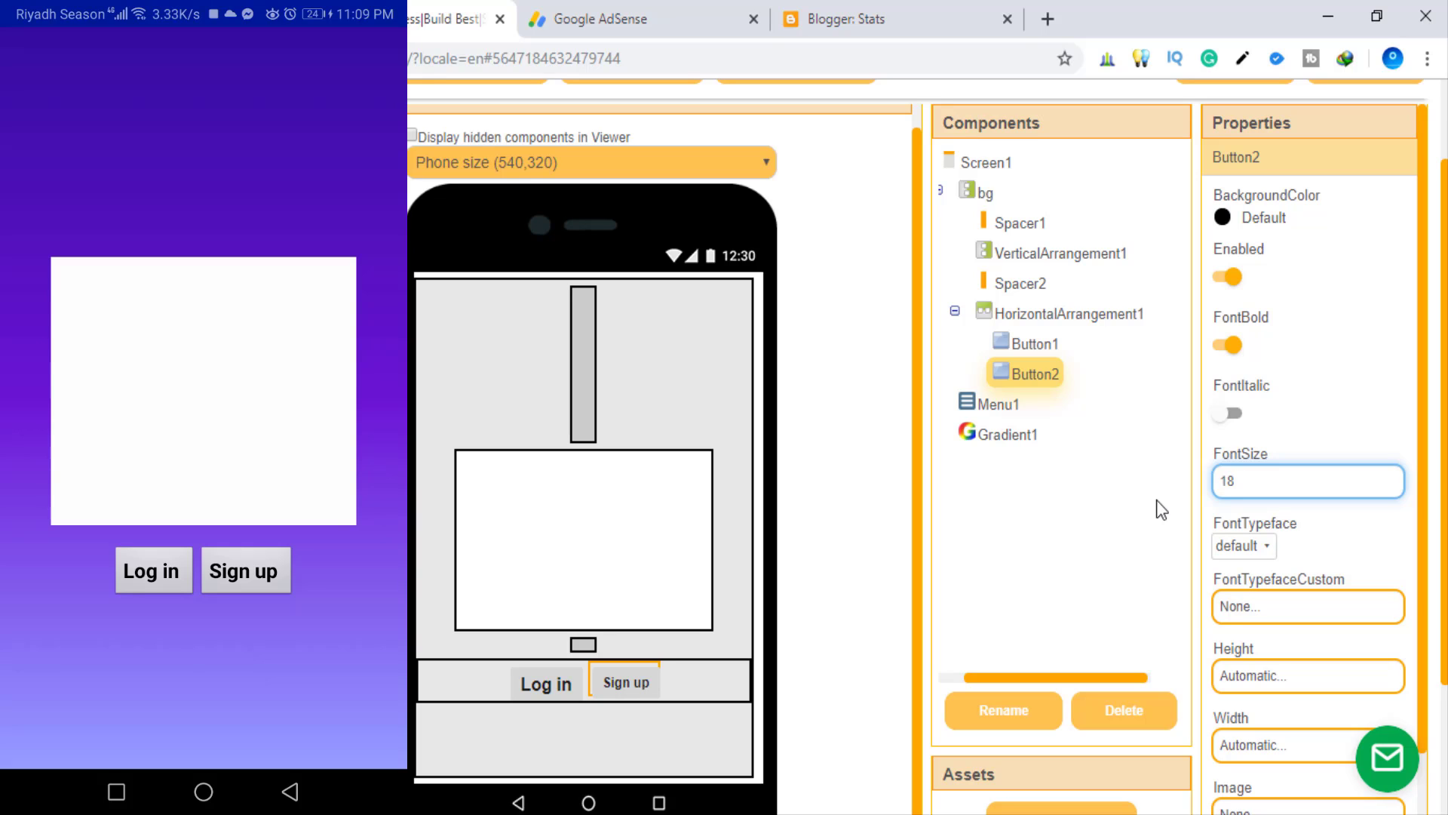
{"action": "left_click", "coordinate": [1161, 510]}
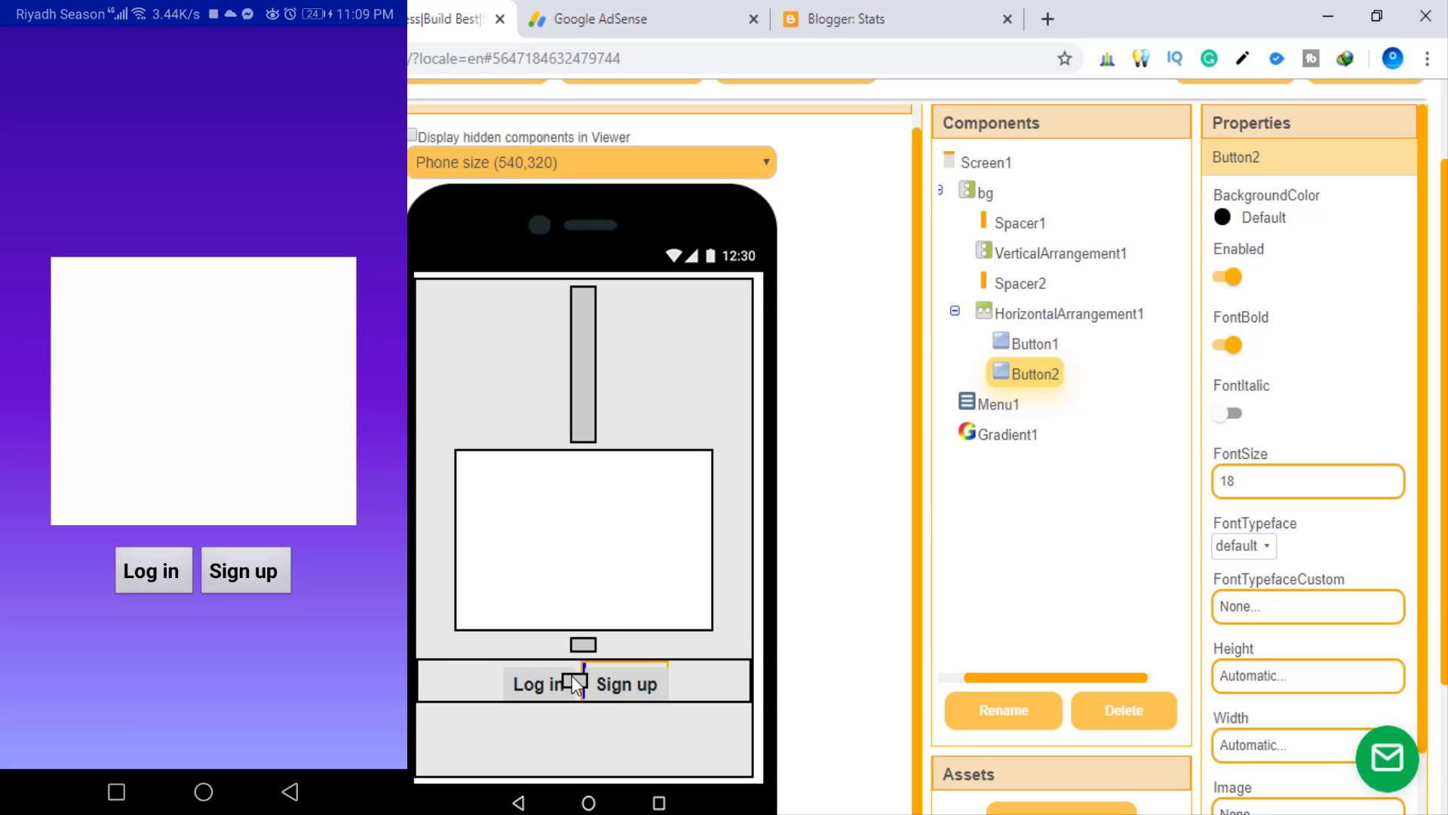
Try spacers between the Log in and Sign up buttons, then delete them
{"action": "left_click_drag", "start_coordinate": [426, 682], "coordinate": [572, 675]}
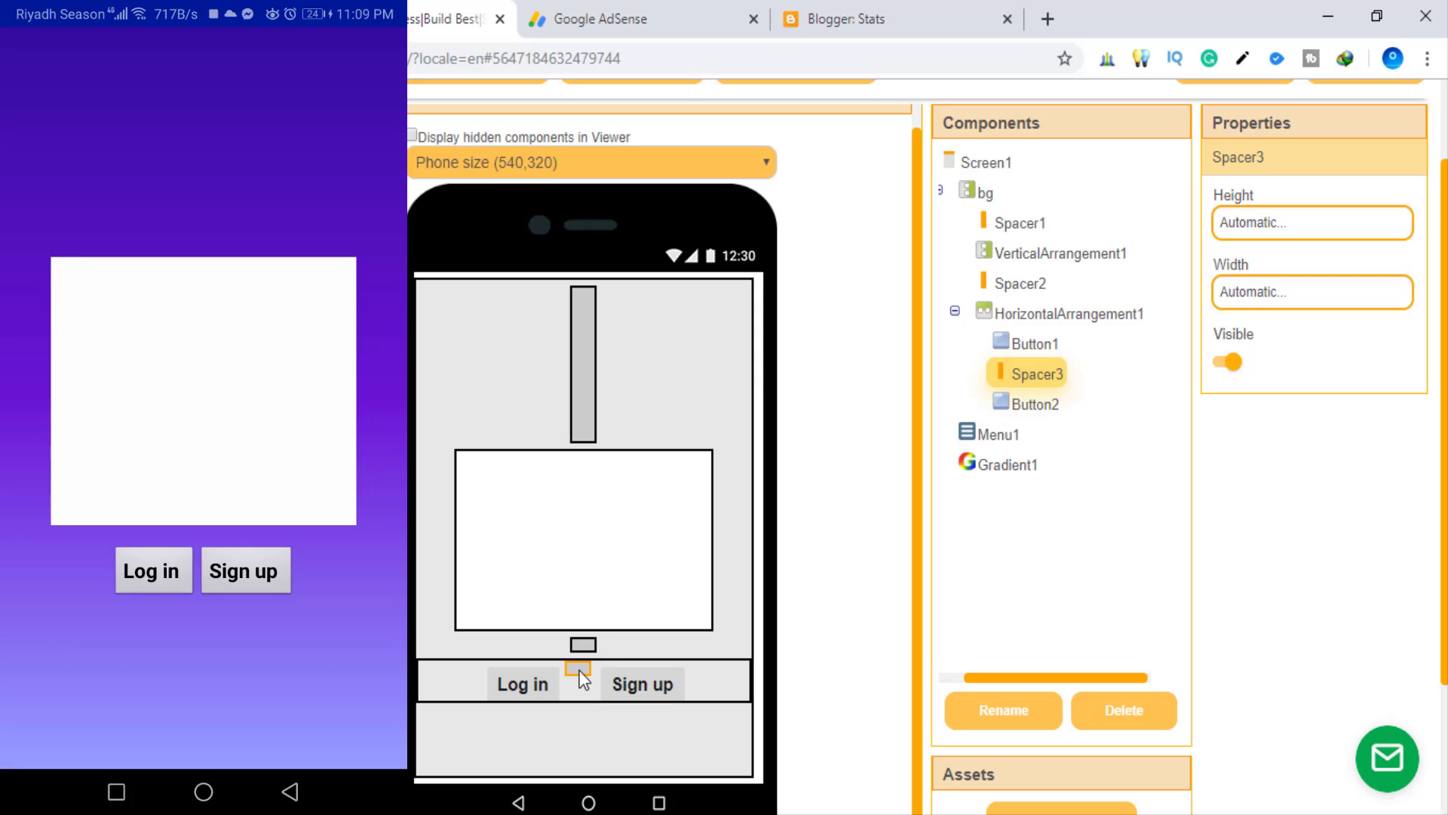
{"action": "left_click_drag", "start_coordinate": [576, 700], "coordinate": [577, 698]}
{"action": "left_click_drag", "start_coordinate": [420, 607], "coordinate": [588, 664]}
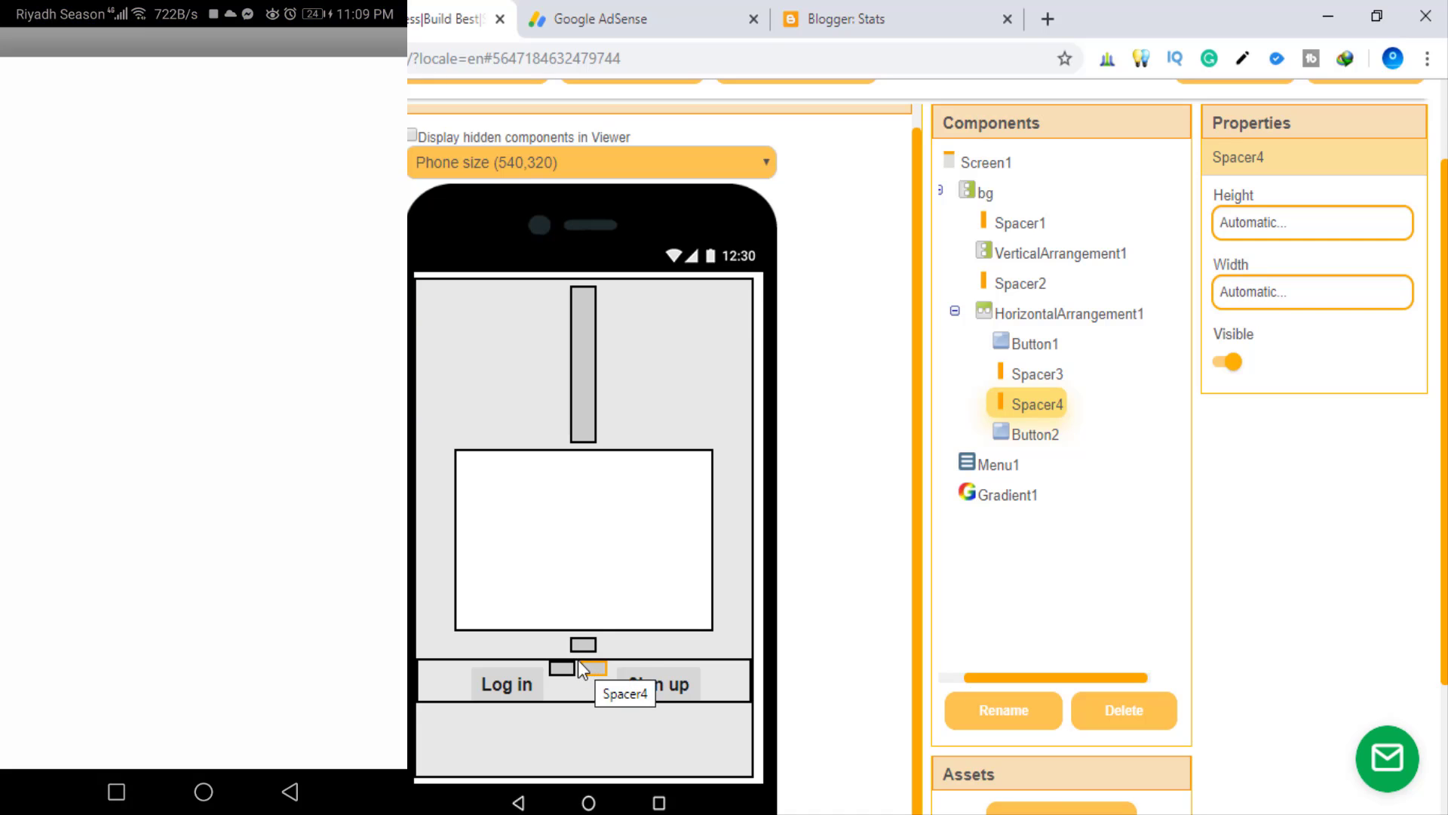
{"action": "key", "text": "Delete"}
{"action": "key", "text": "Return"}
{"action": "key", "text": "Delete"}
{"action": "key", "text": "Return"}
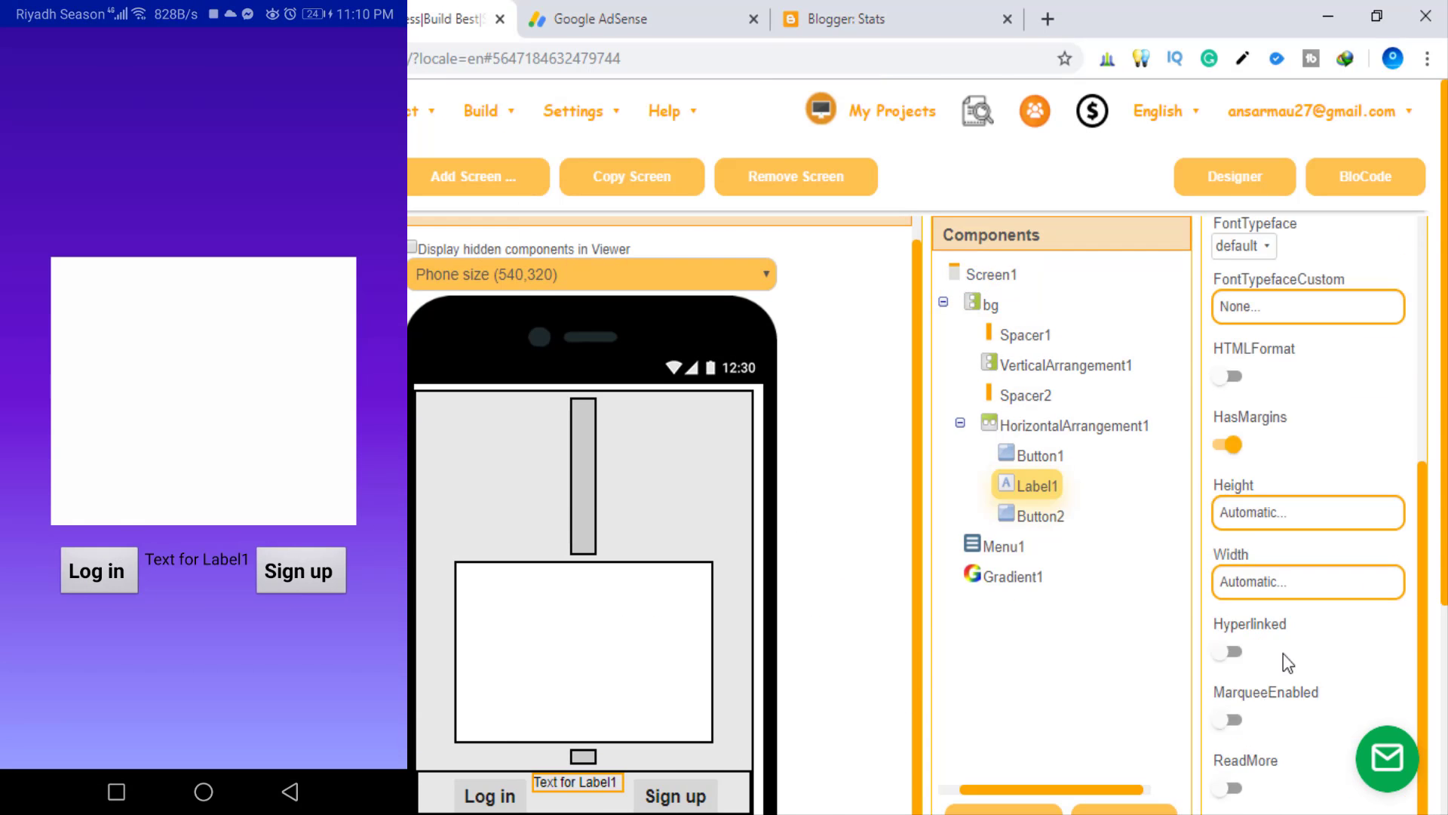
Place a label between the two buttons with a width of 5 percent
{"action": "left_click", "coordinate": [1297, 586]}
{"action": "left_click", "coordinate": [1230, 657]}
{"action": "type", "text": "5"}
{"action": "left_click", "coordinate": [1376, 699]}
{"action": "left_click", "coordinate": [1049, 232]}
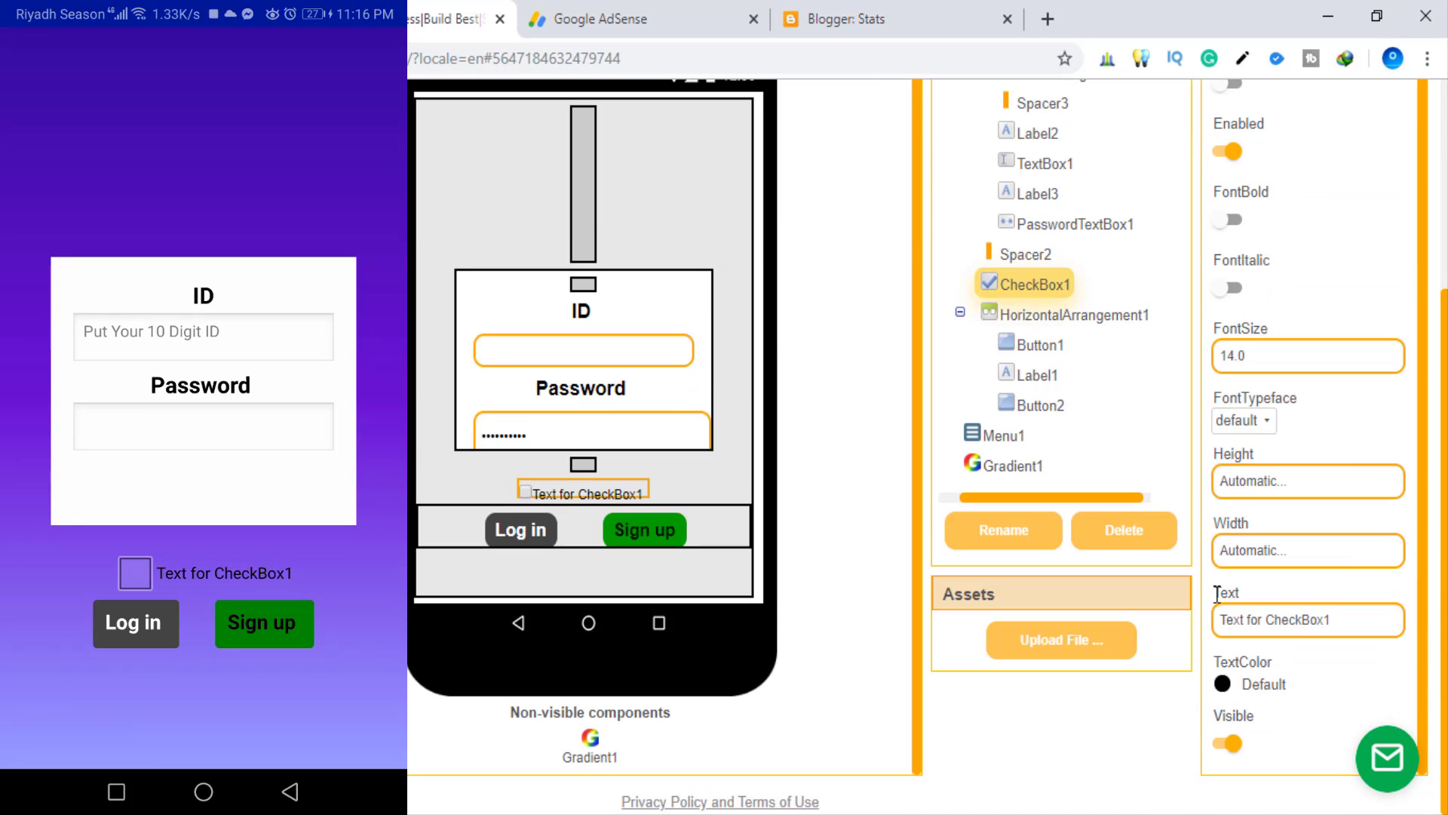
Caption the checkbox 'remember password' and upload a user-account avatar image above the login card
{"action": "triple_click", "coordinate": [1246, 617]}
{"action": "type", "text": "remember password"}
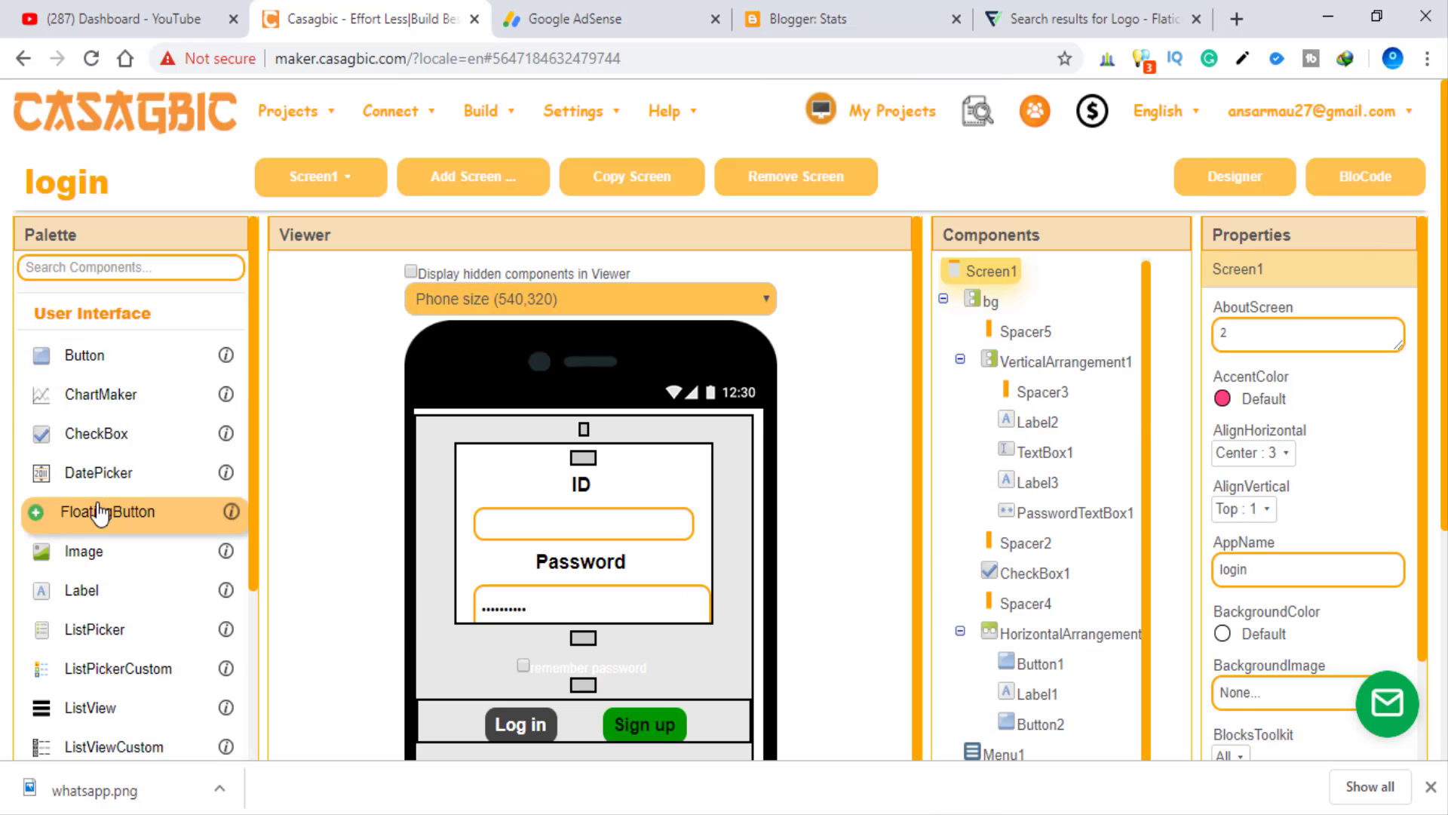
{"action": "left_click_drag", "start_coordinate": [90, 550], "coordinate": [583, 434]}
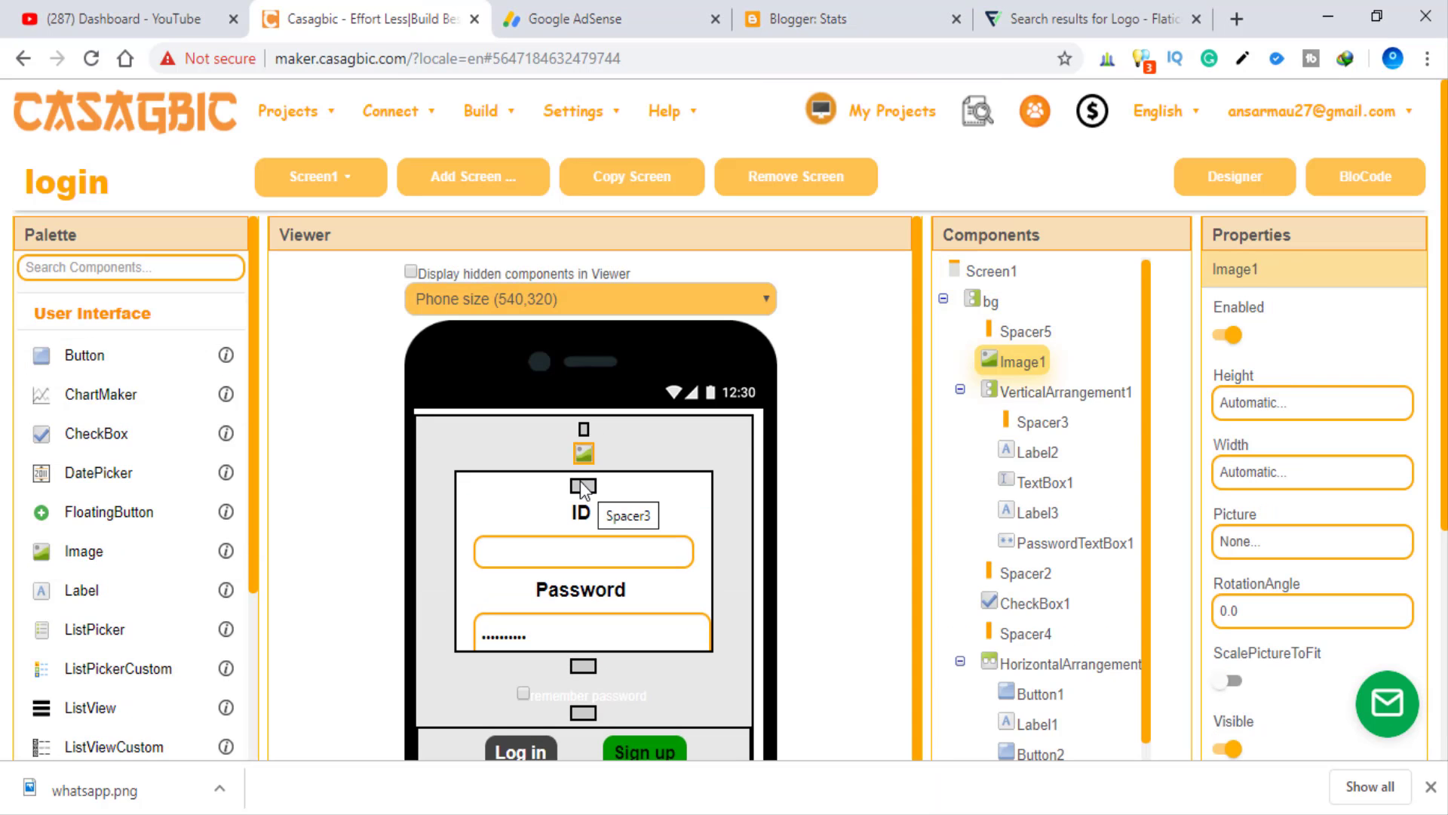
{"action": "left_click", "coordinate": [1252, 540]}
{"action": "left_click", "coordinate": [1313, 666]}
{"action": "left_click", "coordinate": [549, 304]}
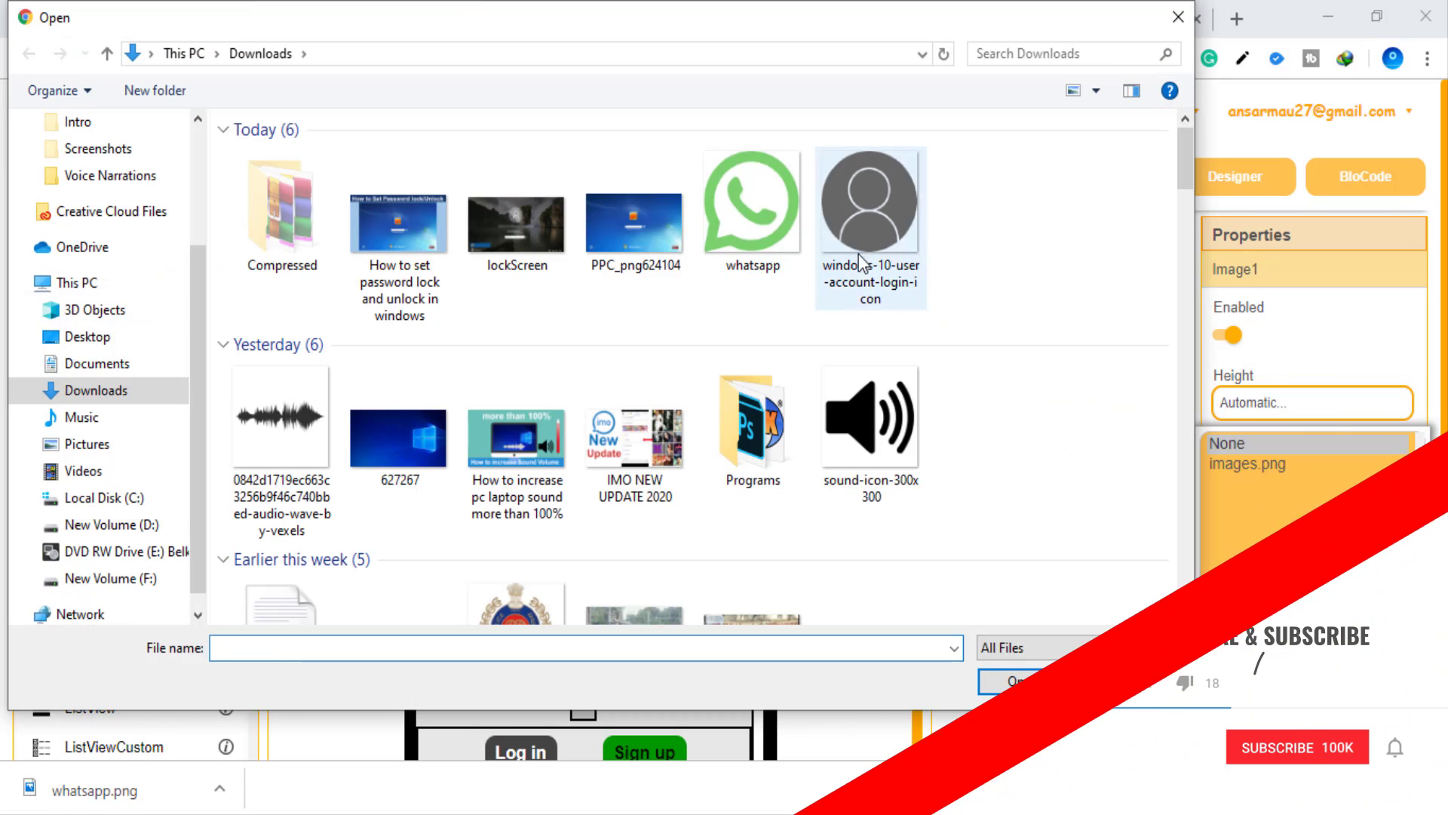
{"action": "left_click", "coordinate": [879, 196]}
{"action": "left_click", "coordinate": [1018, 682]}
{"action": "left_click", "coordinate": [721, 370]}
{"action": "left_click", "coordinate": [742, 375]}
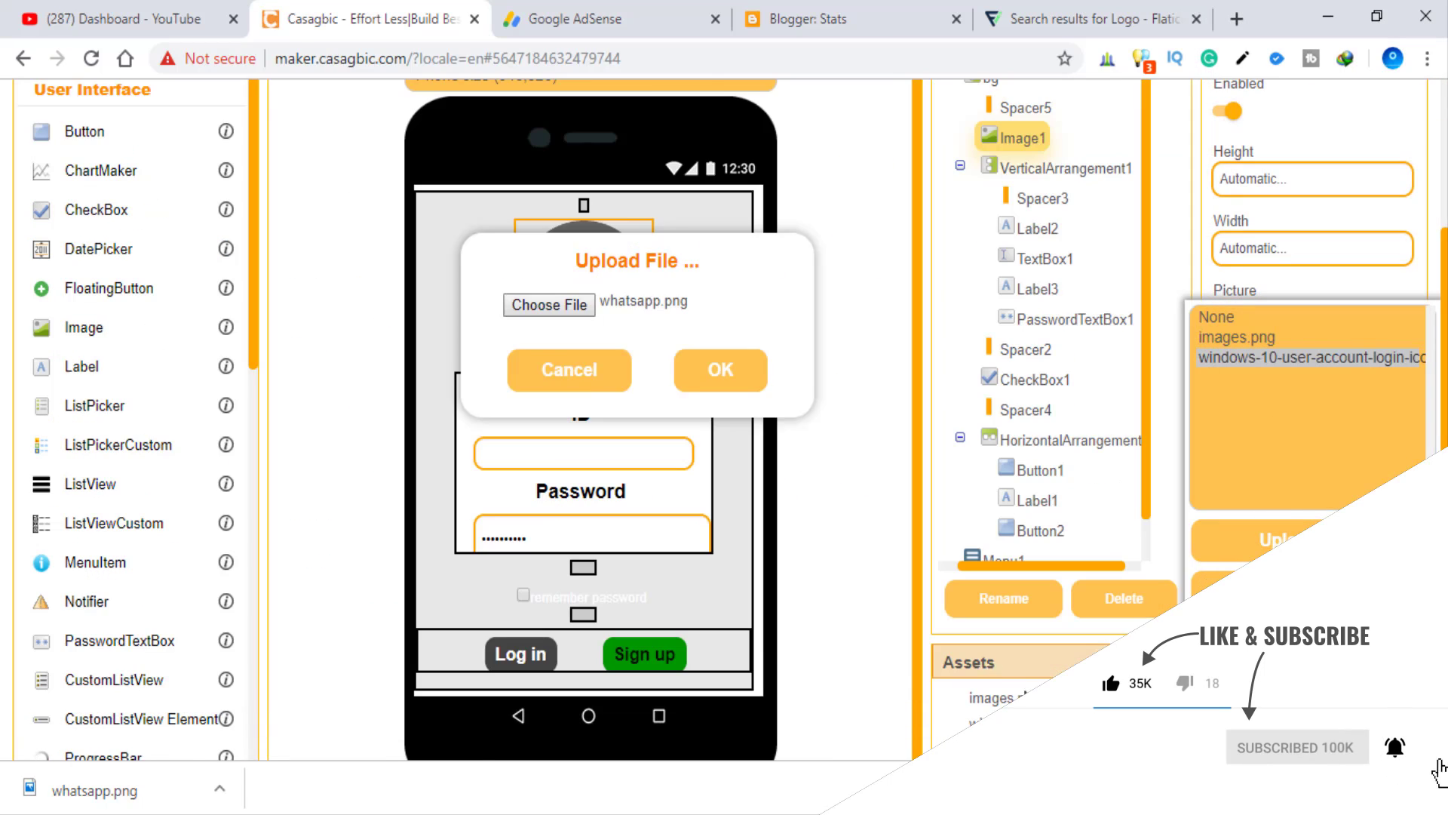
Switch the image to the WhatsApp logo, add a spacer below it, and set logo height to 12 percent
{"action": "left_click", "coordinate": [720, 369]}
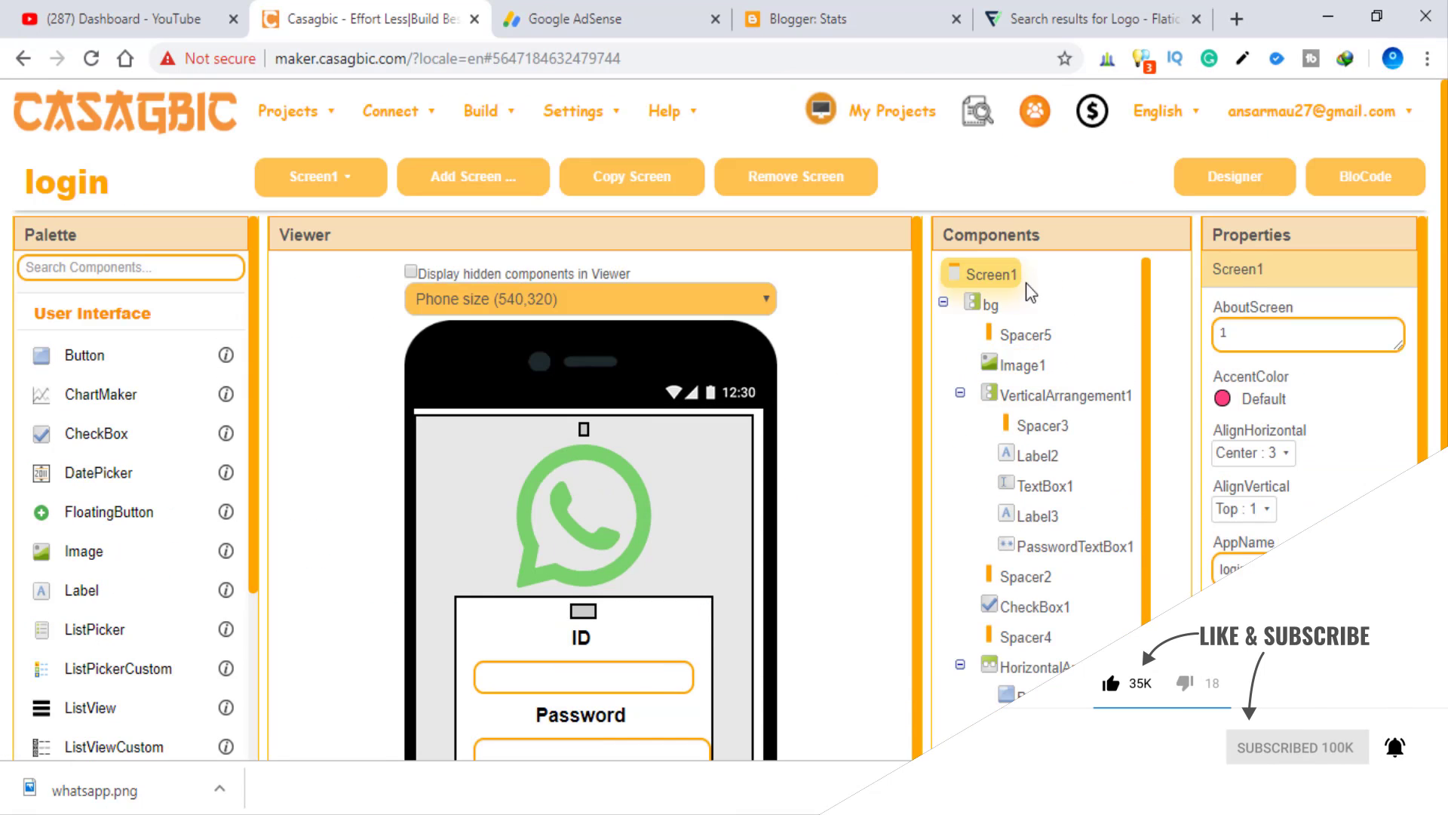
{"action": "scroll", "coordinate": [1307, 562], "scroll_direction": "down", "scroll_amount": 2}
{"action": "scroll", "coordinate": [128, 491], "scroll_direction": "down", "scroll_amount": 5}
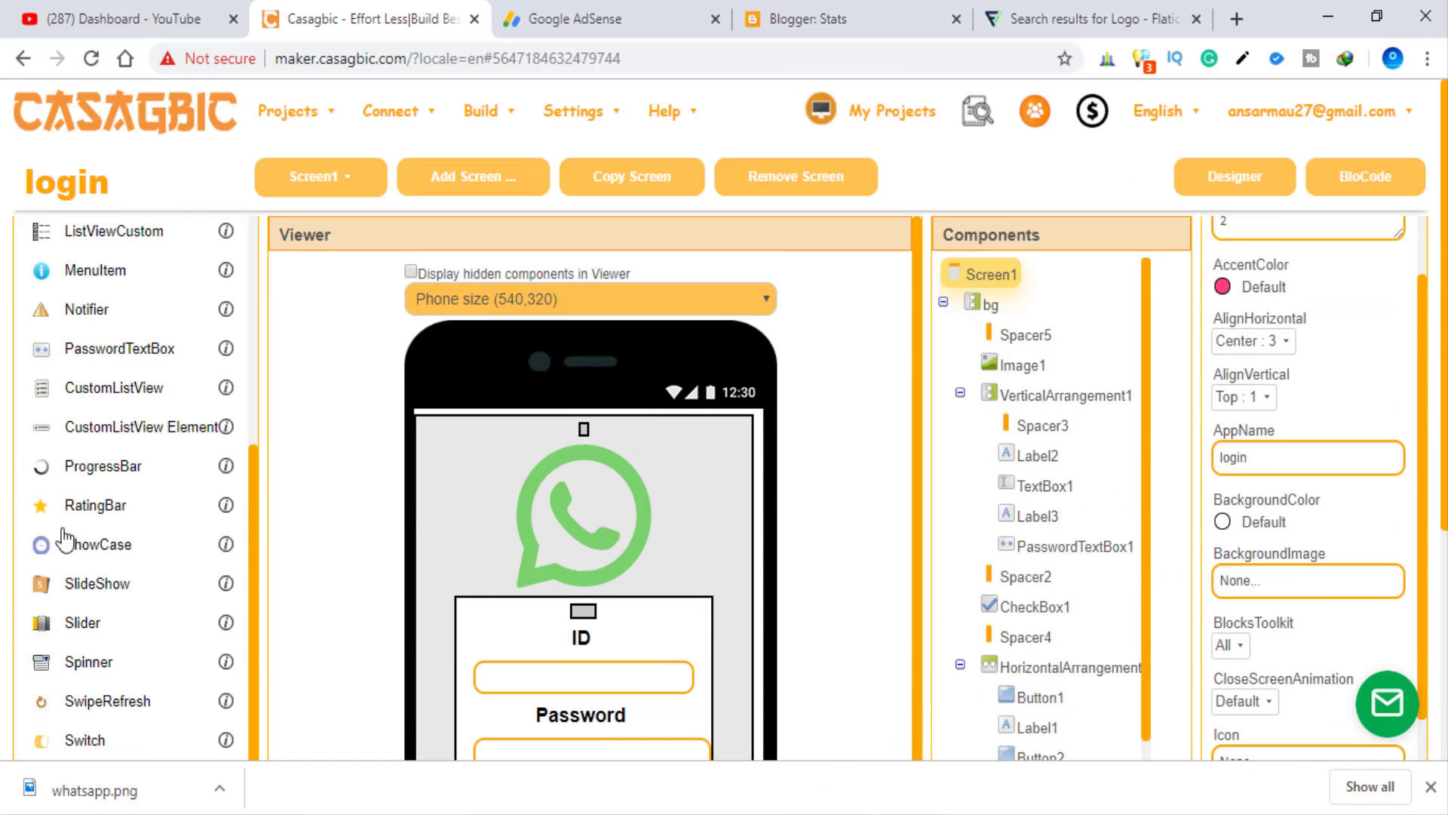
{"action": "left_click_drag", "start_coordinate": [87, 550], "coordinate": [473, 598]}
{"action": "left_click", "coordinate": [585, 517]}
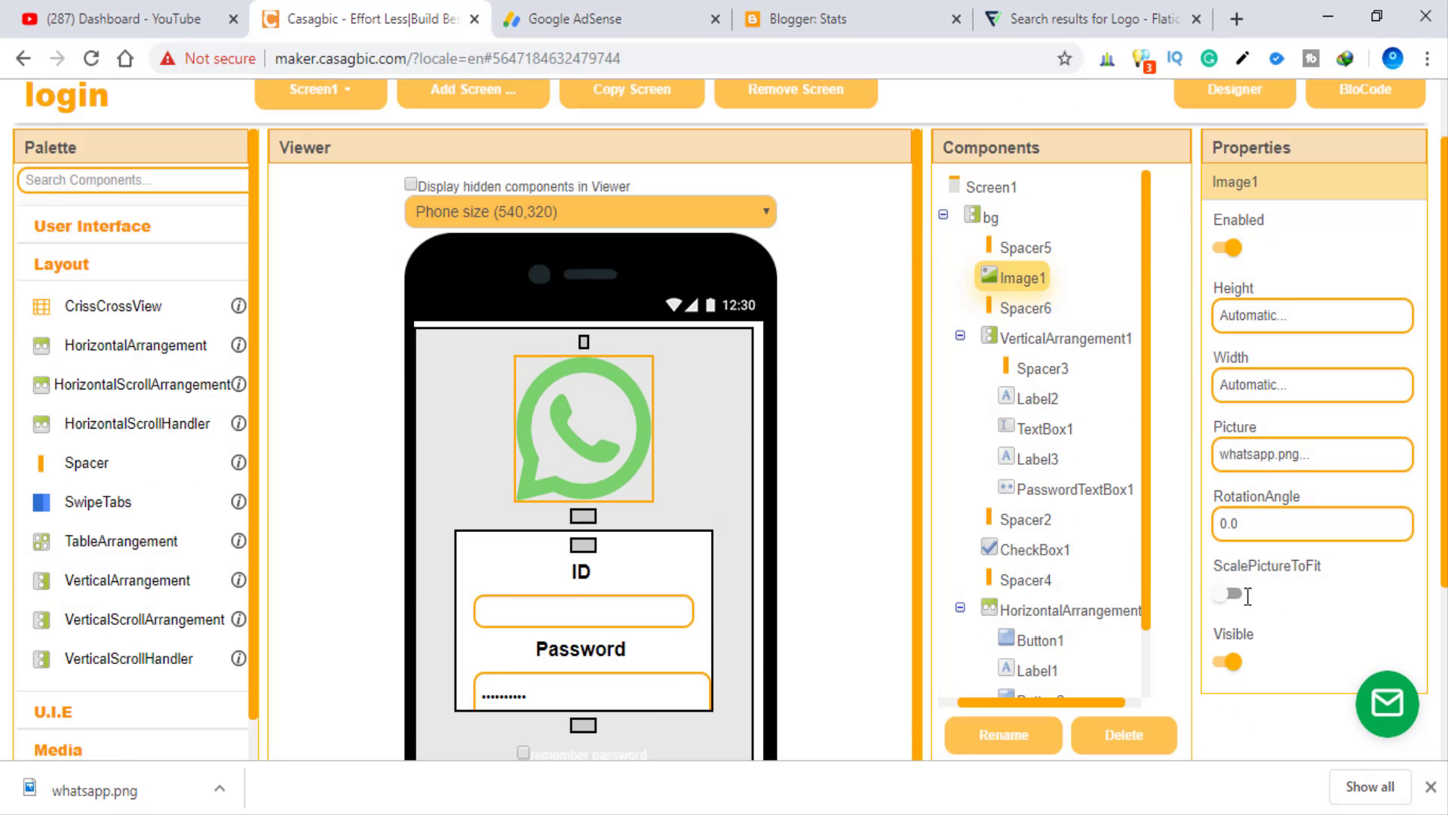
{"action": "scroll", "coordinate": [1313, 452], "scroll_direction": "down", "scroll_amount": 2}
{"action": "left_click", "coordinate": [1313, 290]}
{"action": "type", "text": "12"}
{"action": "left_click", "coordinate": [1374, 411]}
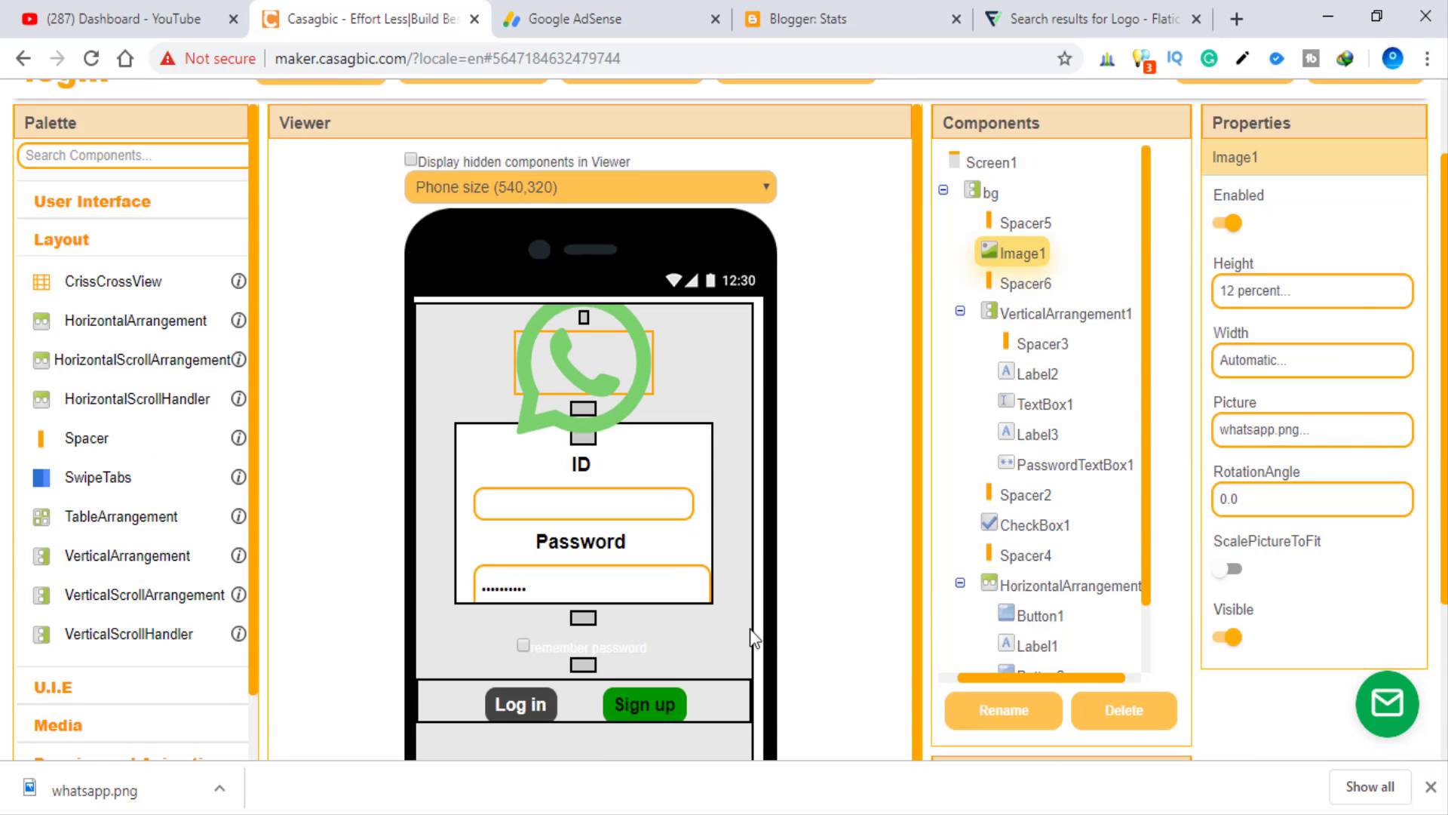
Set the spacer below the logo to 12 percent height and the top spacer to 10 percent
{"action": "left_click", "coordinate": [583, 408]}
{"action": "left_click", "coordinate": [1313, 221]}
{"action": "type", "text": "12"}
{"action": "left_click", "coordinate": [1353, 352]}
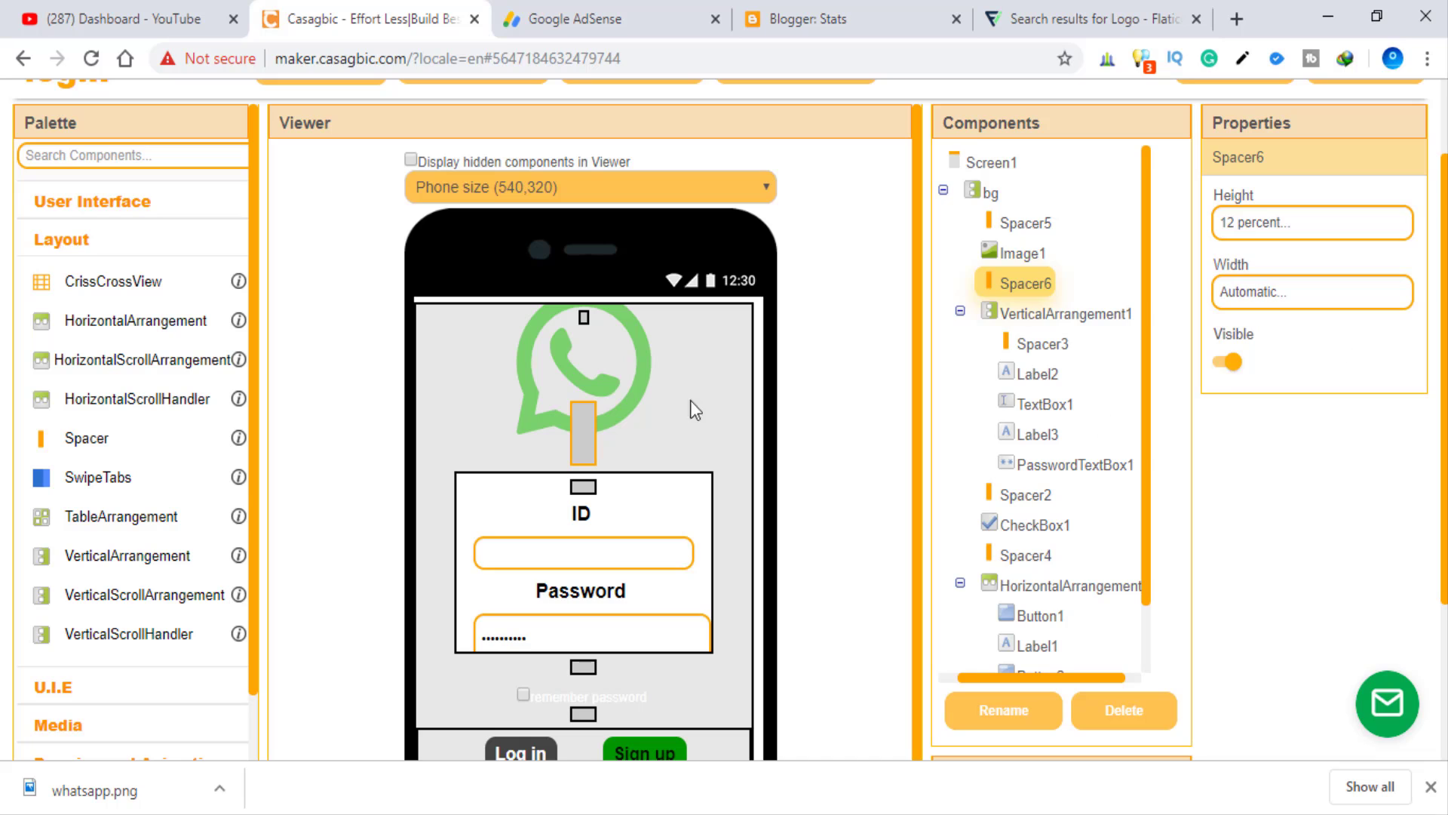
{"action": "left_click", "coordinate": [1025, 222]}
{"action": "left_click", "coordinate": [1313, 222]}
{"action": "type", "text": "10"}
{"action": "key", "text": "Return"}
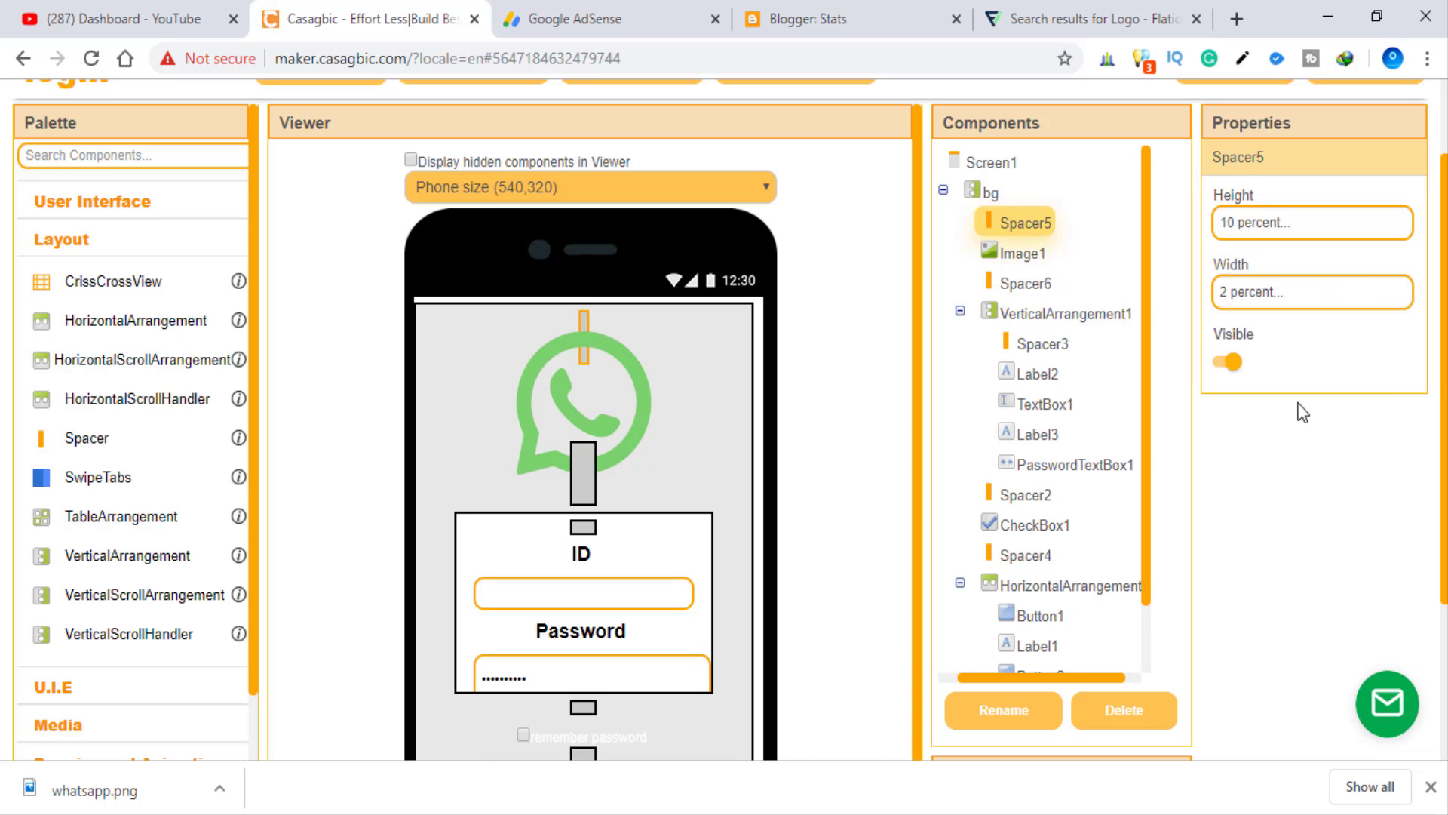